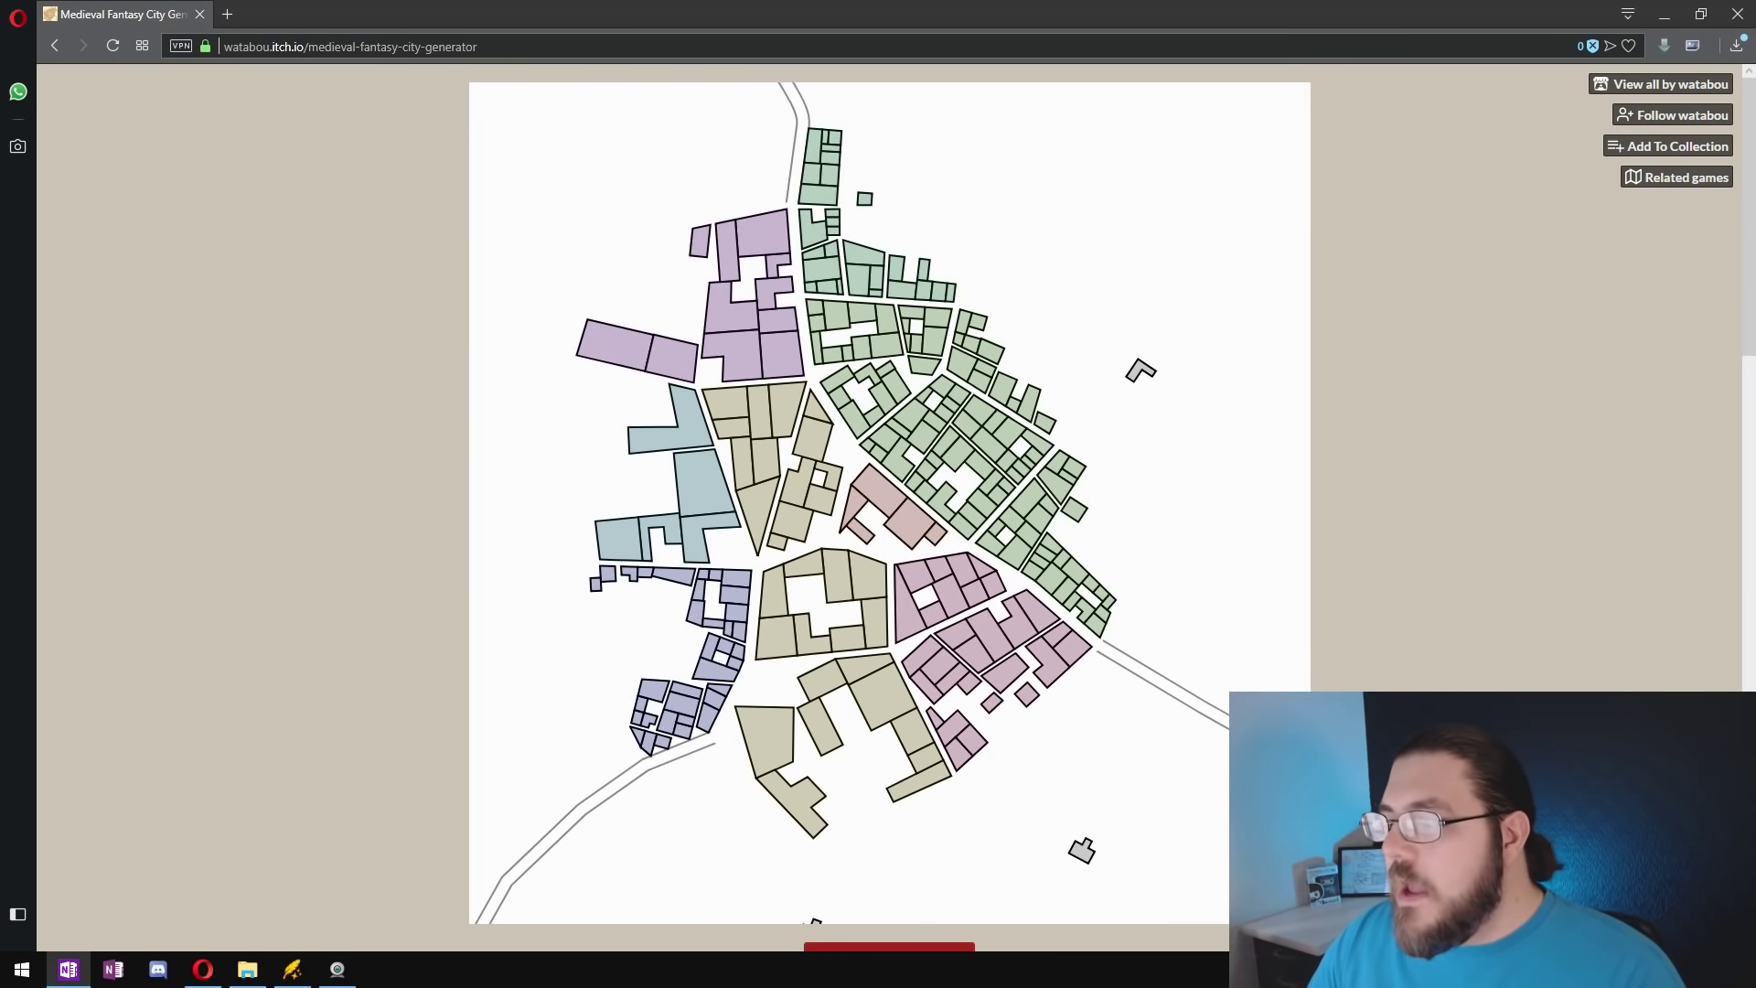
Step: Regenerate the city at Small, then Medium, ending on a new Large city
mouse_move(511, 901)
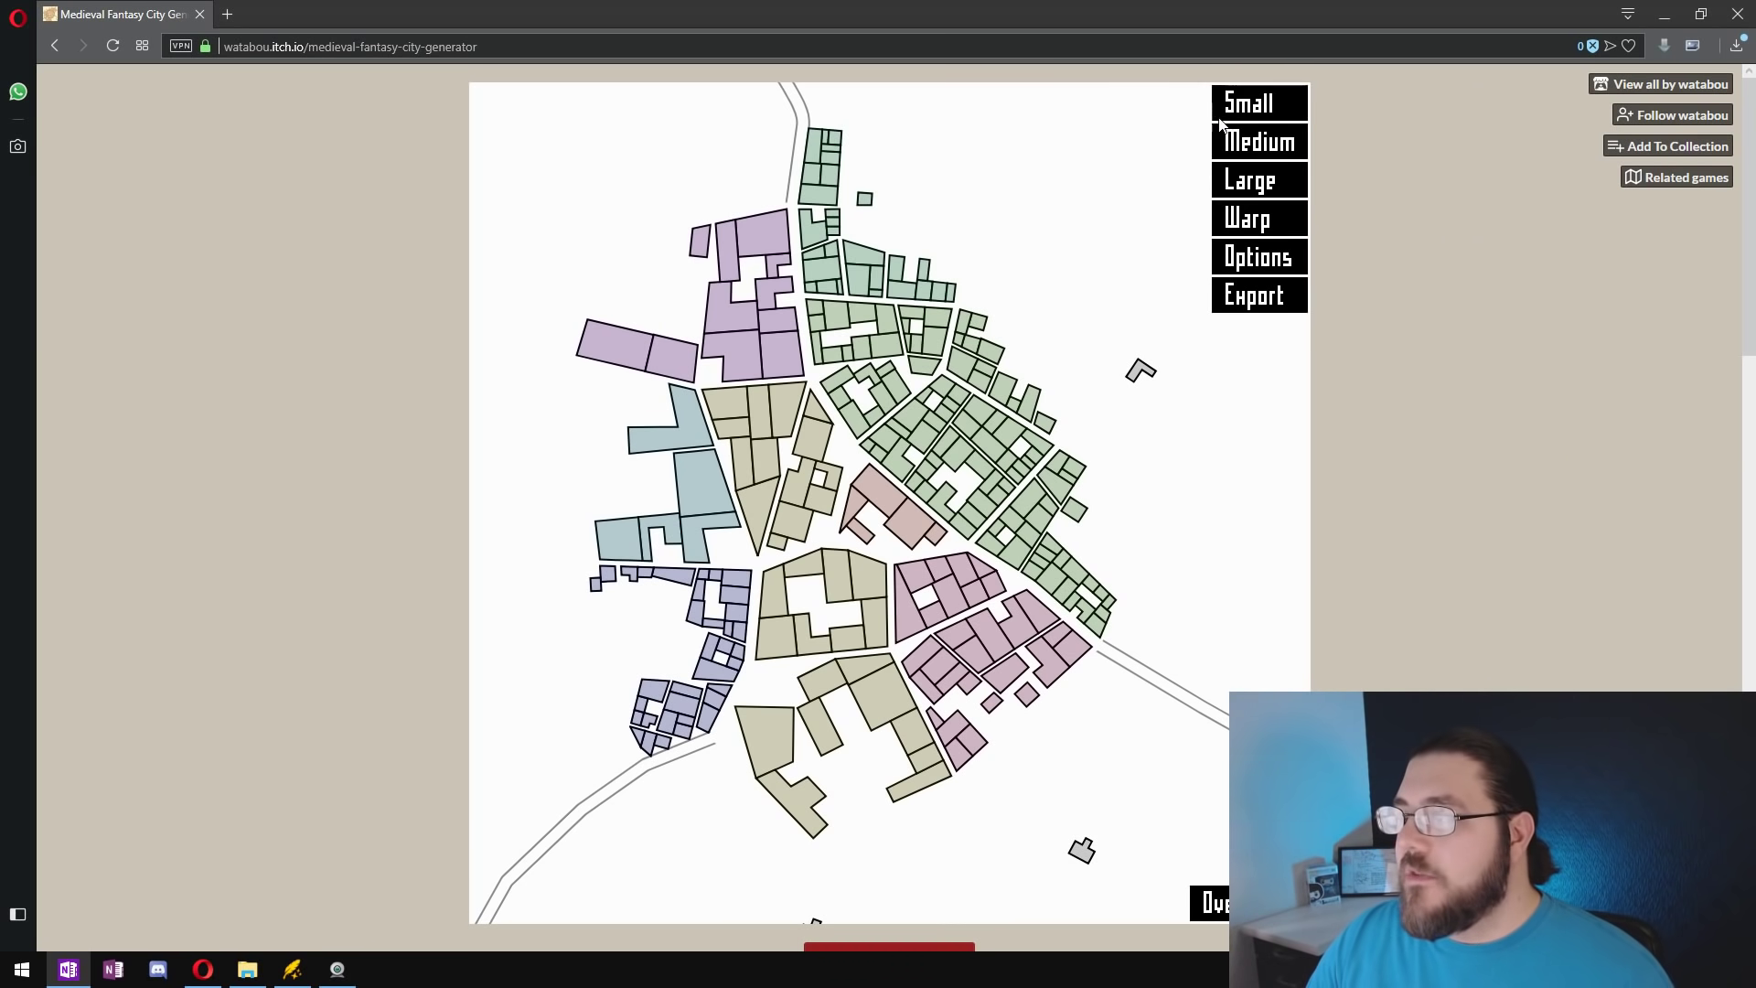
left_click(1284, 113)
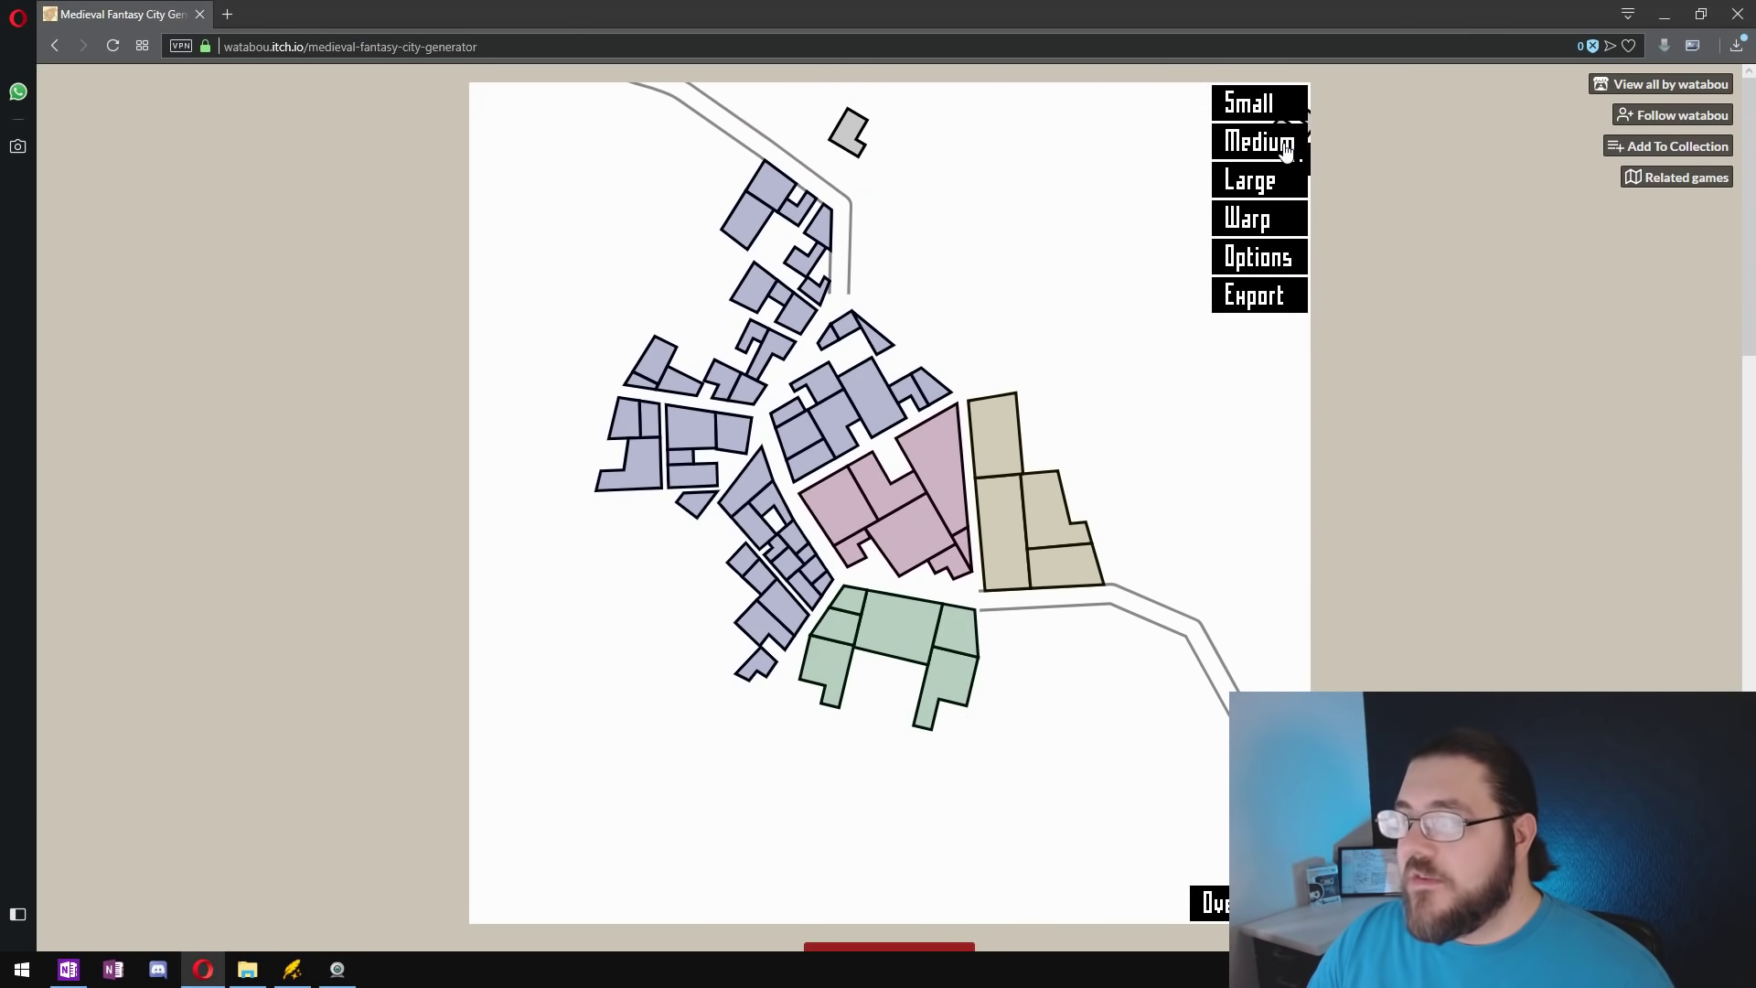
left_click(1286, 149)
left_click(1278, 179)
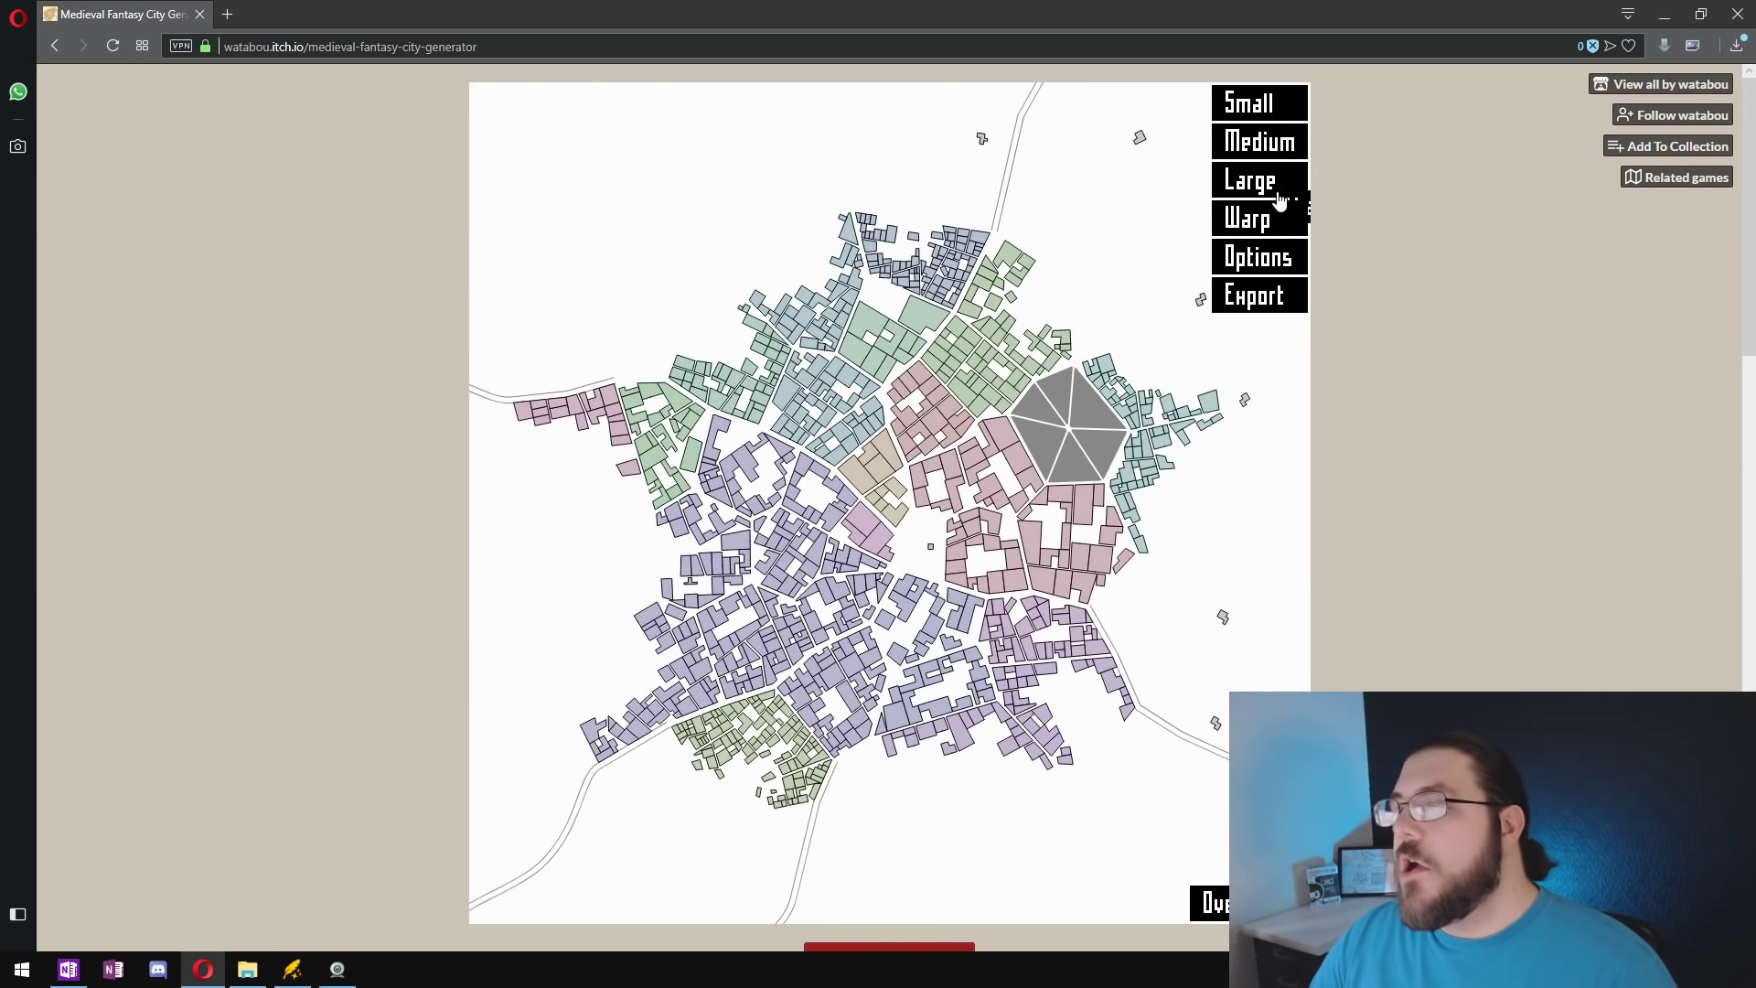
Step: Try warping the top road slightly right, then discard the warp changes
left_click(1250, 227)
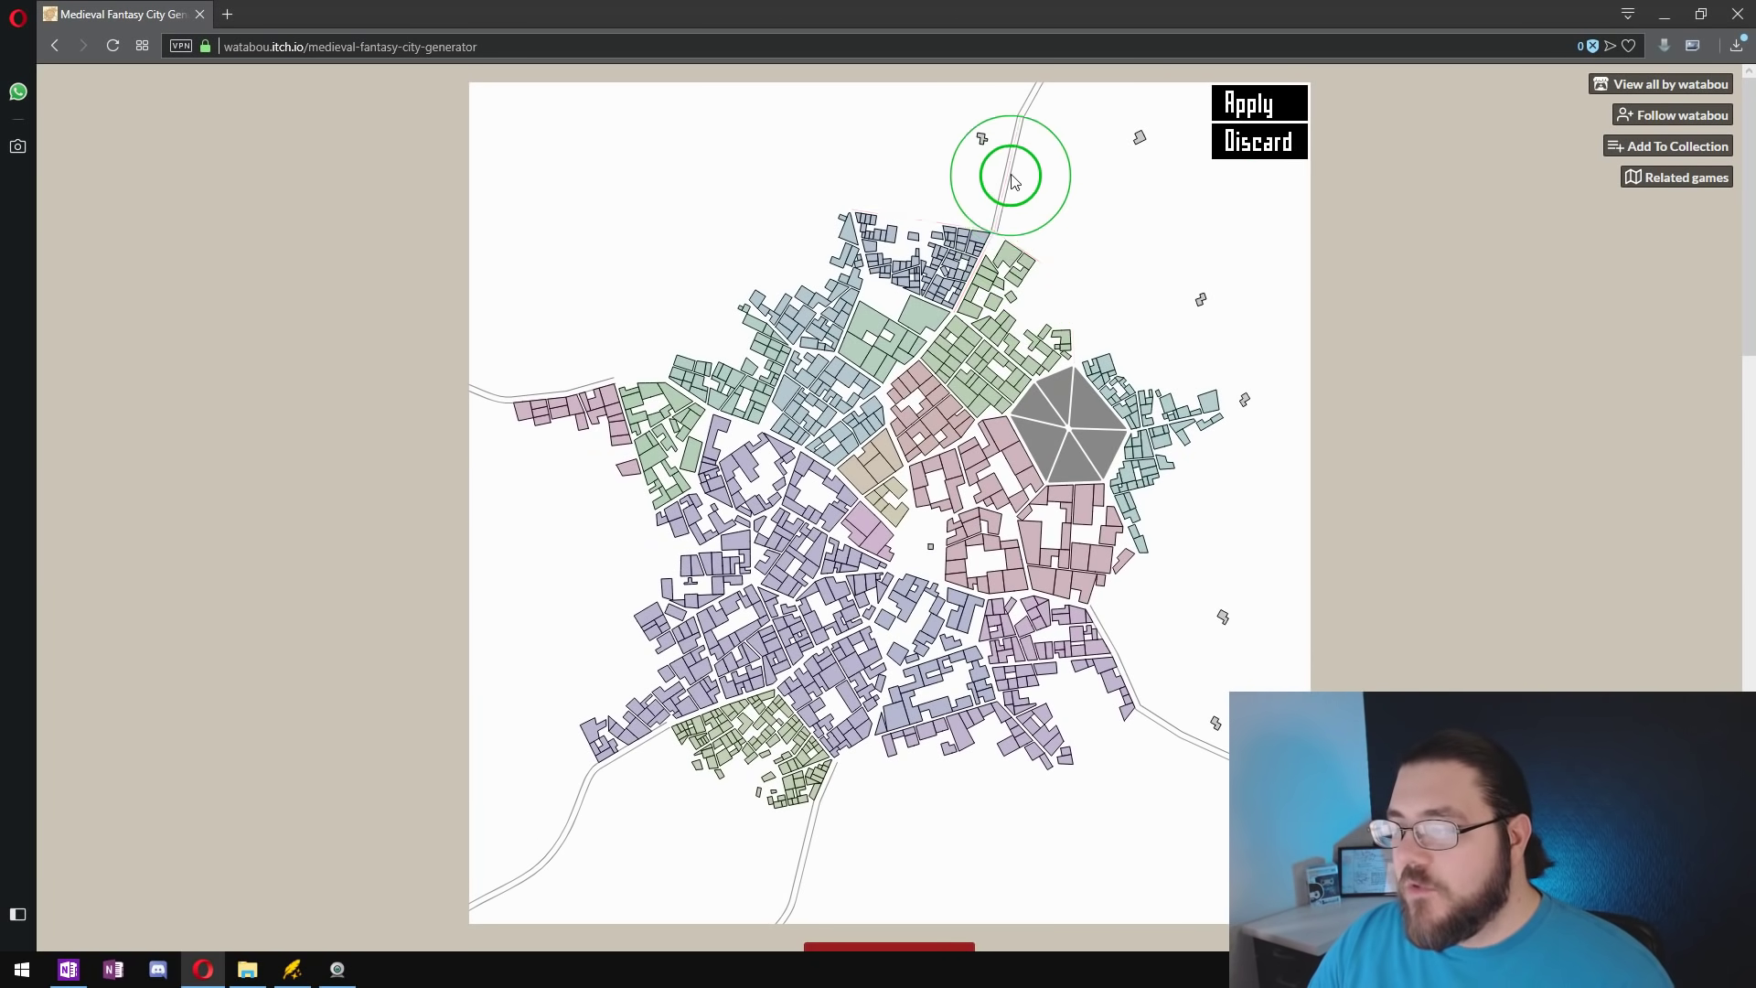
left_click_drag(1007, 156, 1032, 166)
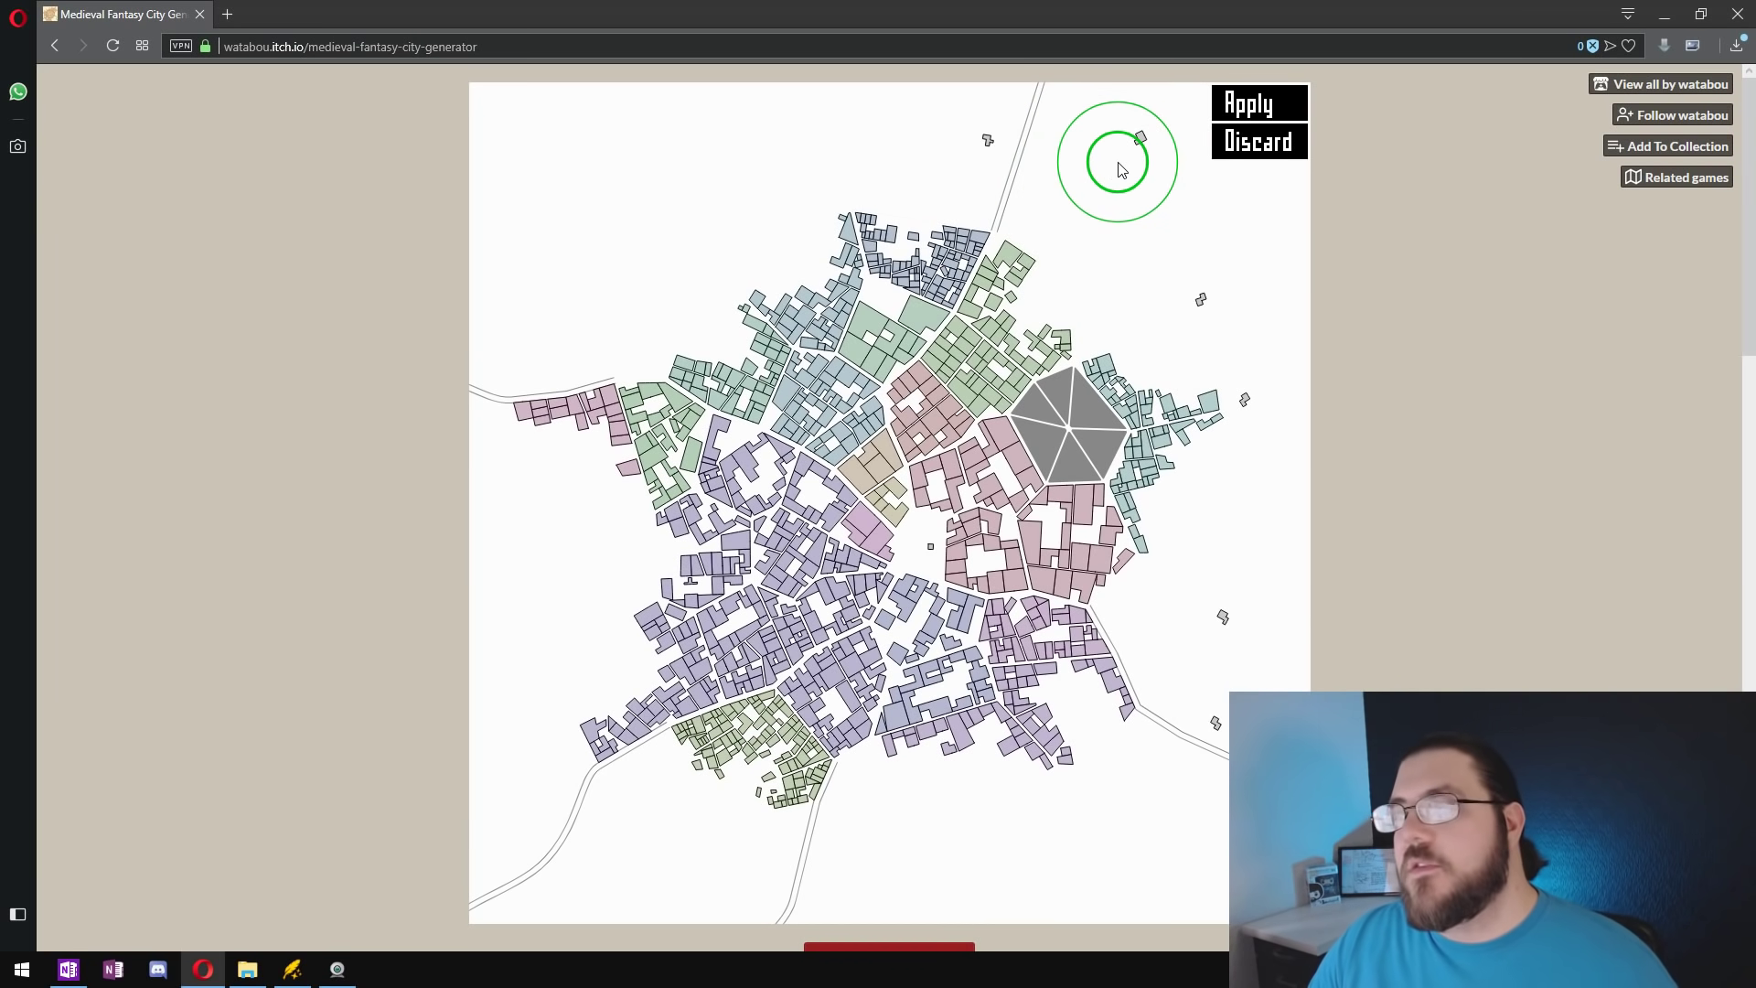
left_click(1266, 146)
mouse_move(1253, 264)
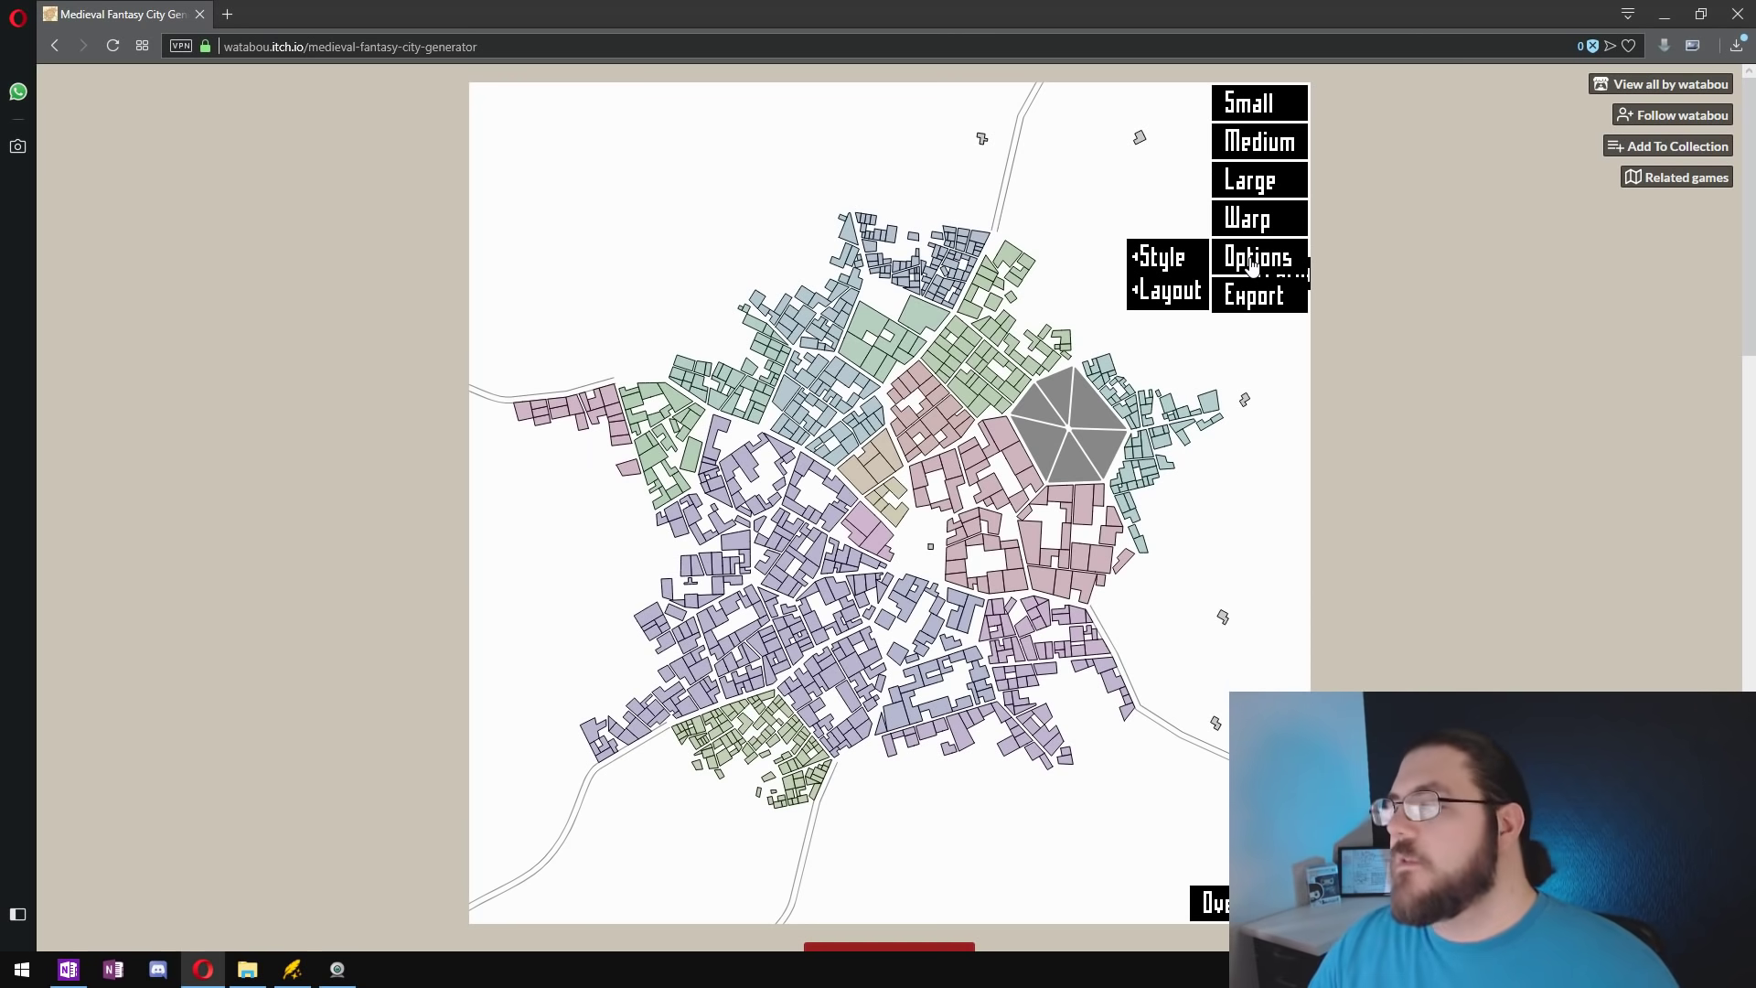
mouse_move(1169, 259)
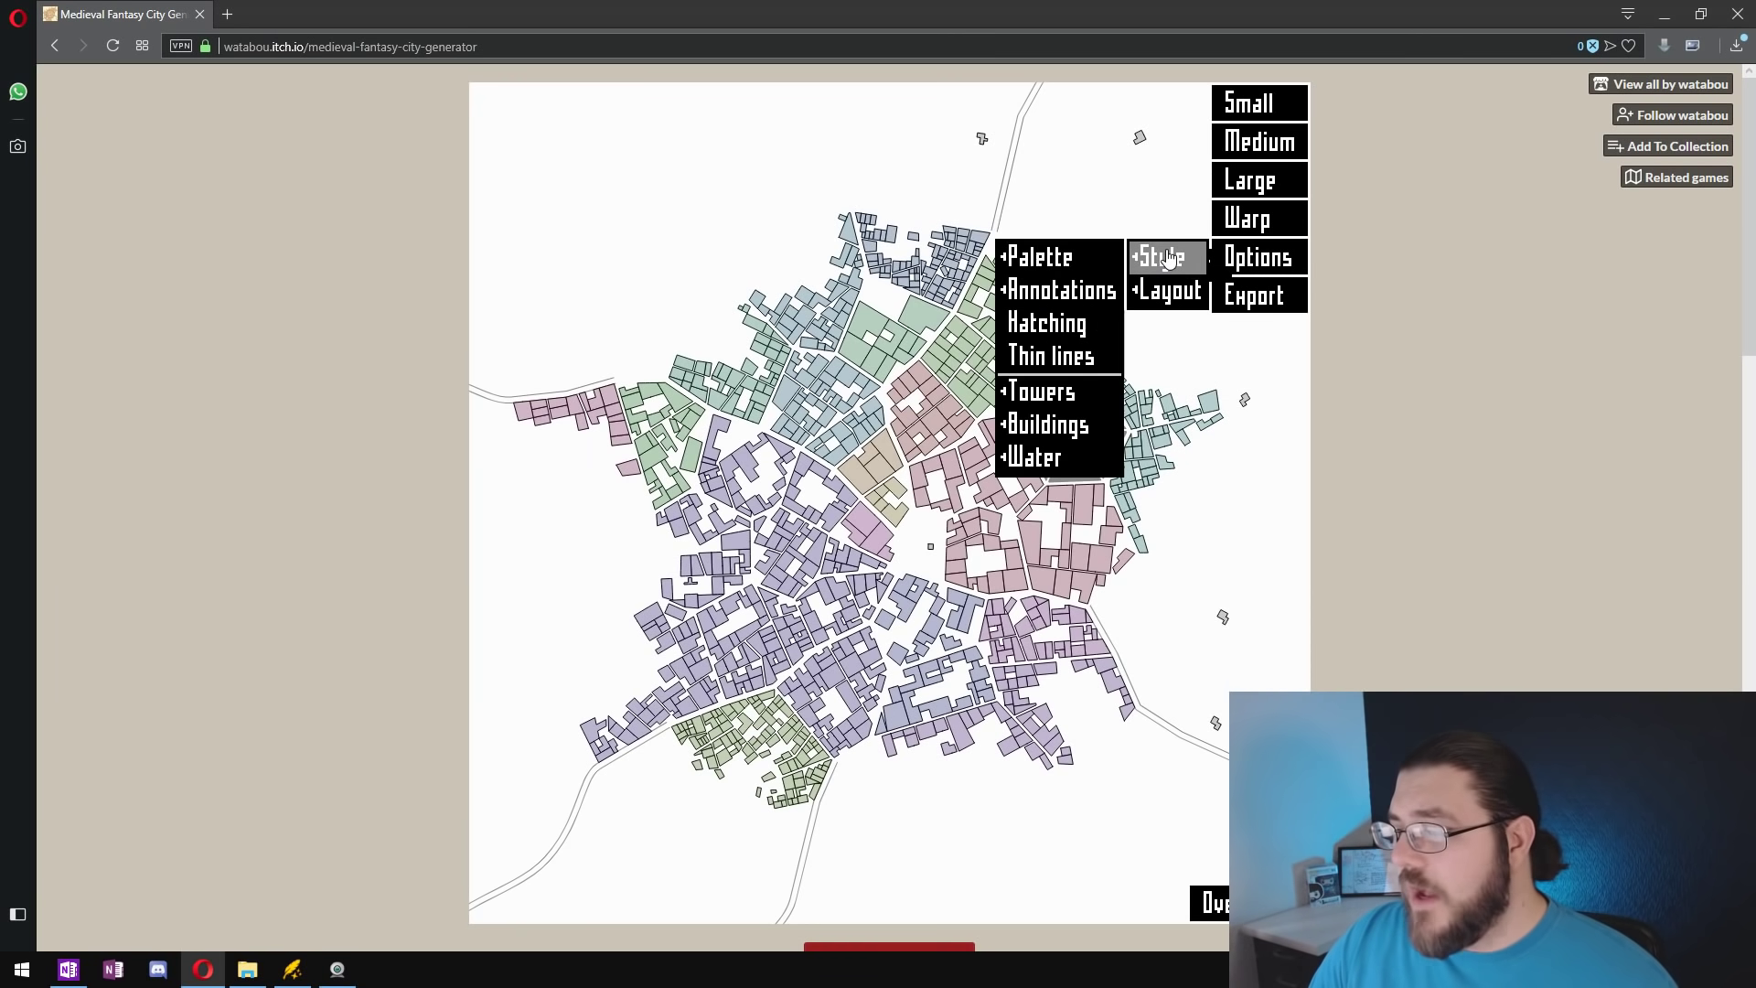
mouse_move(1064, 265)
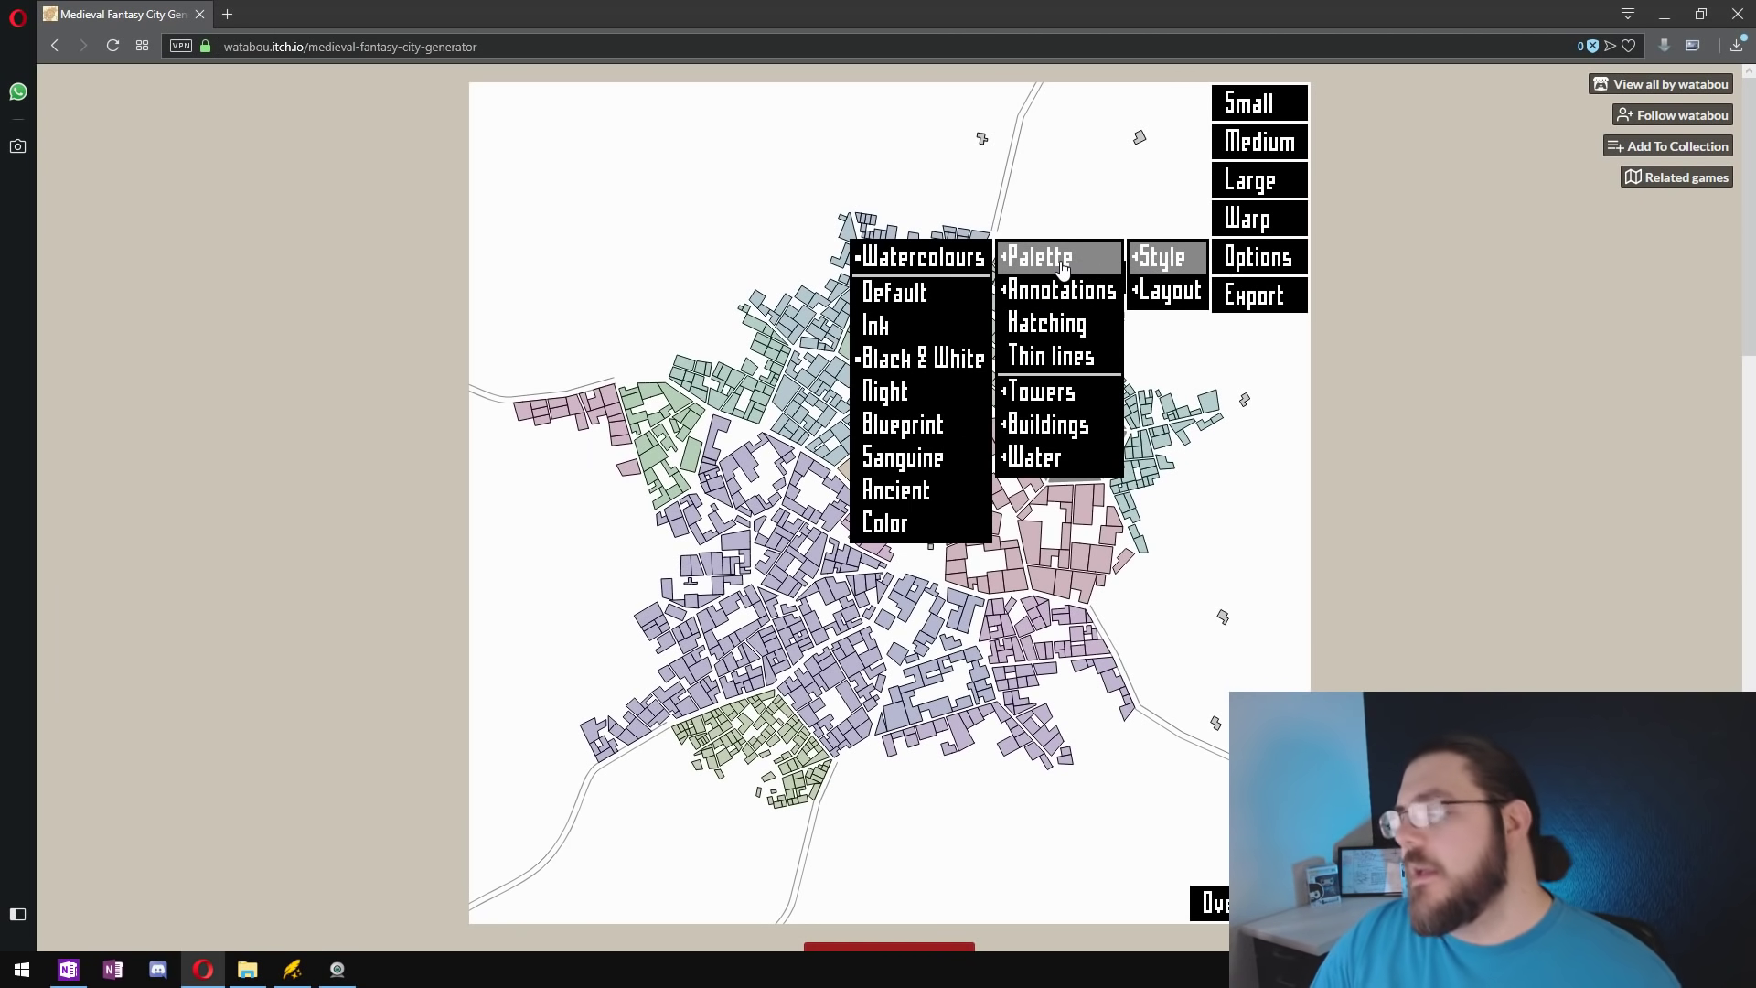
left_click(952, 265)
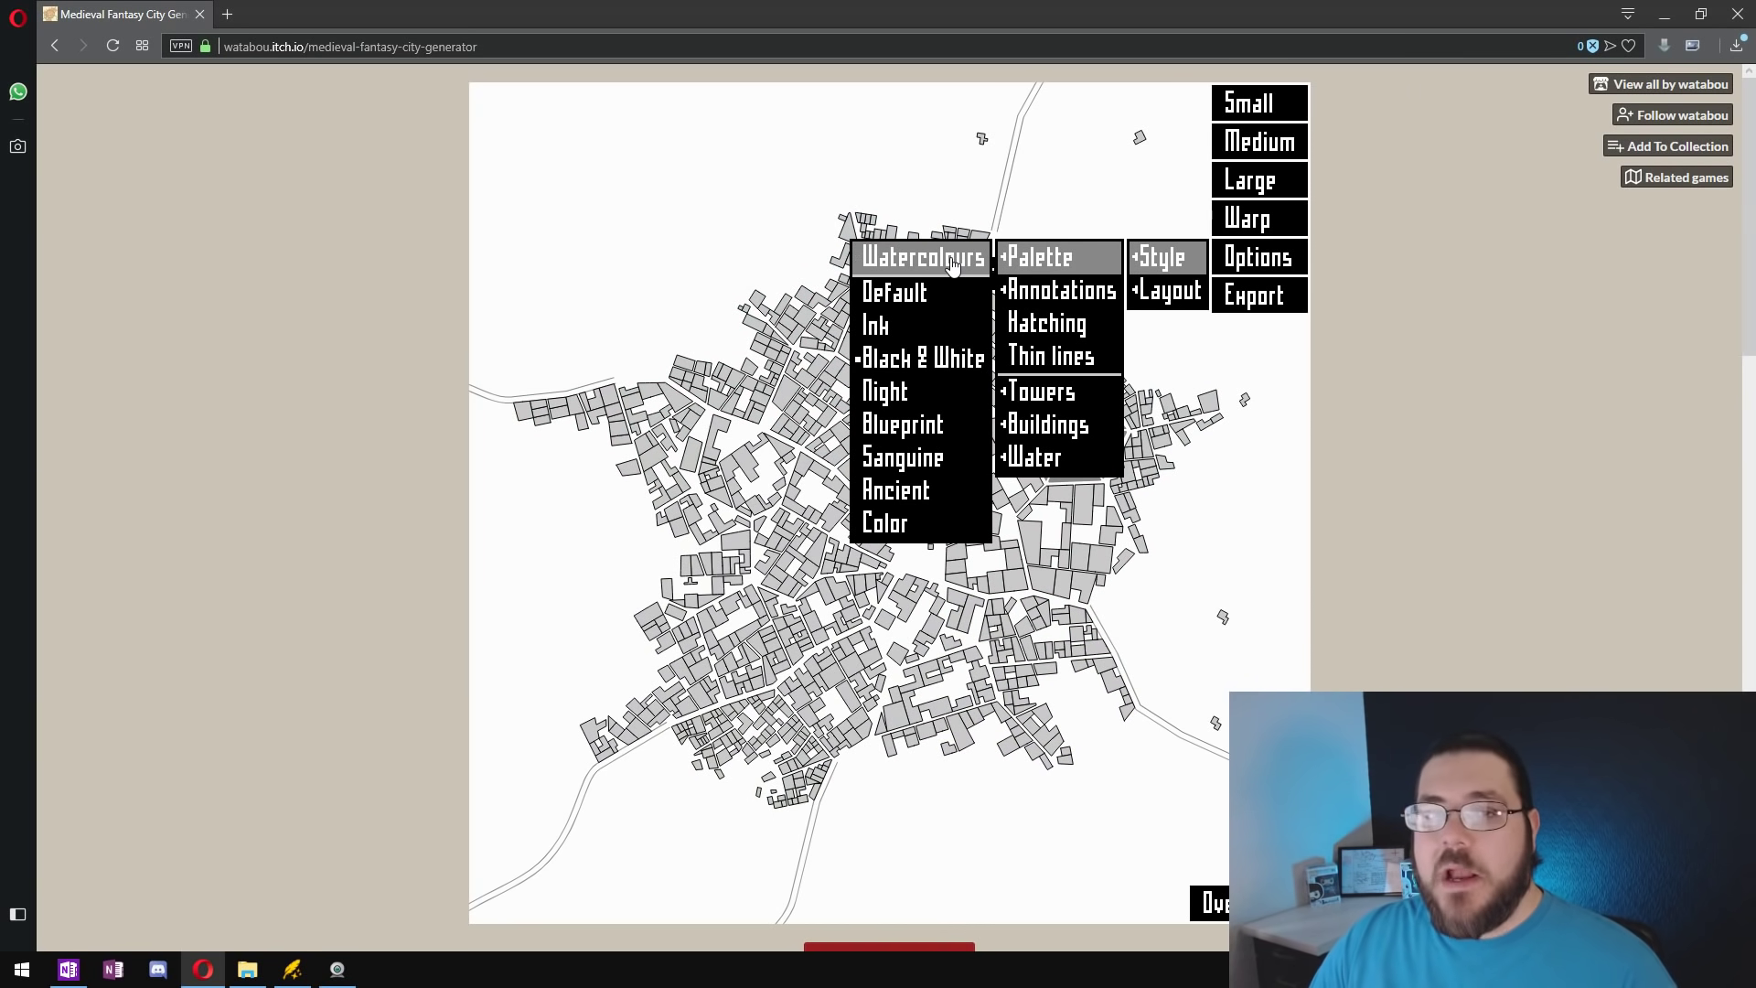
left_click(951, 265)
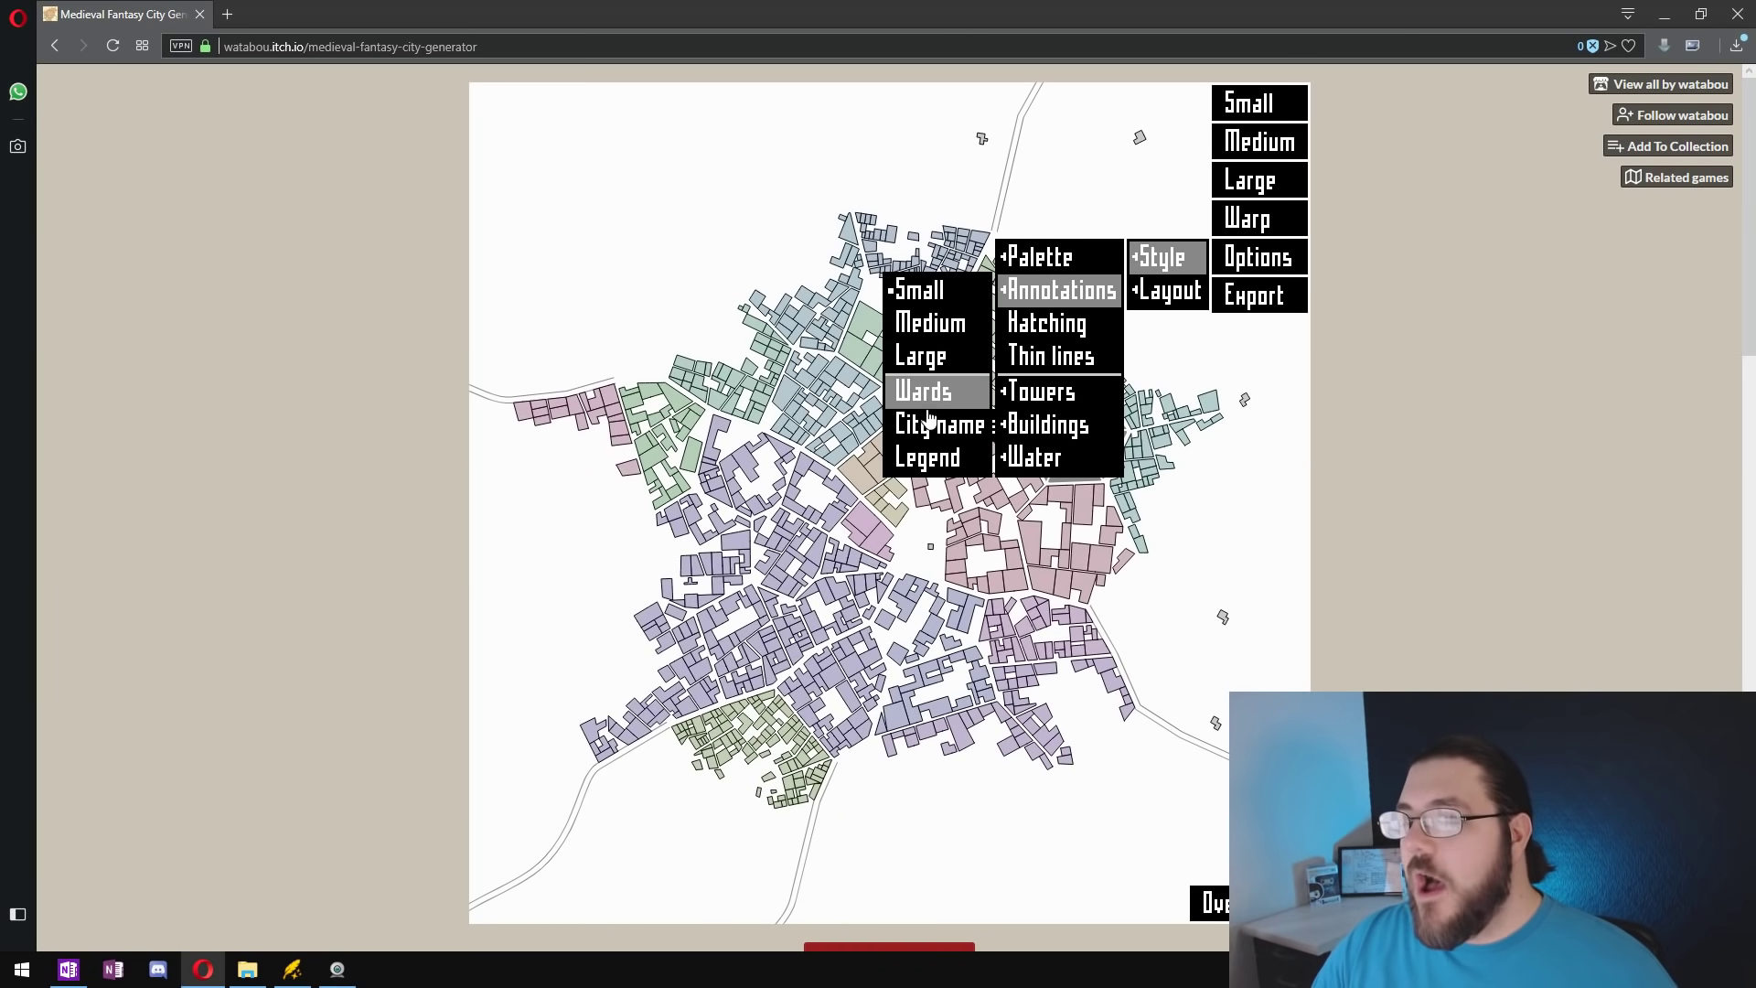
left_click(942, 405)
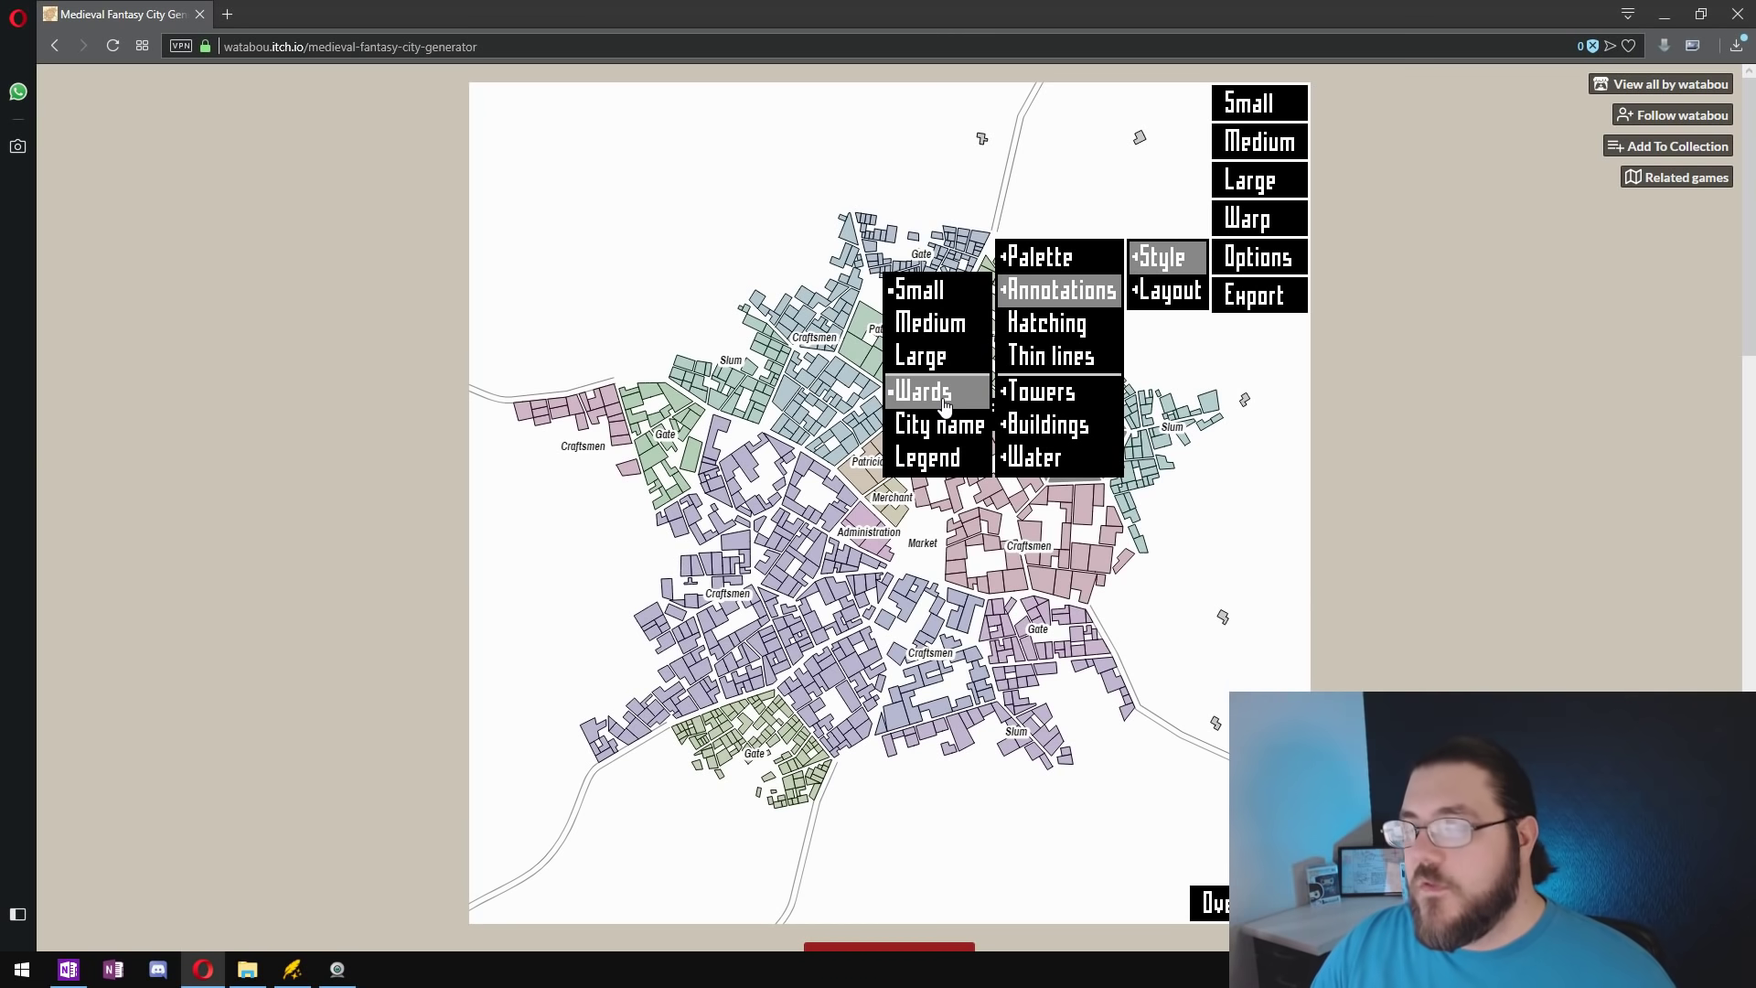
left_click(944, 403)
left_click(938, 426)
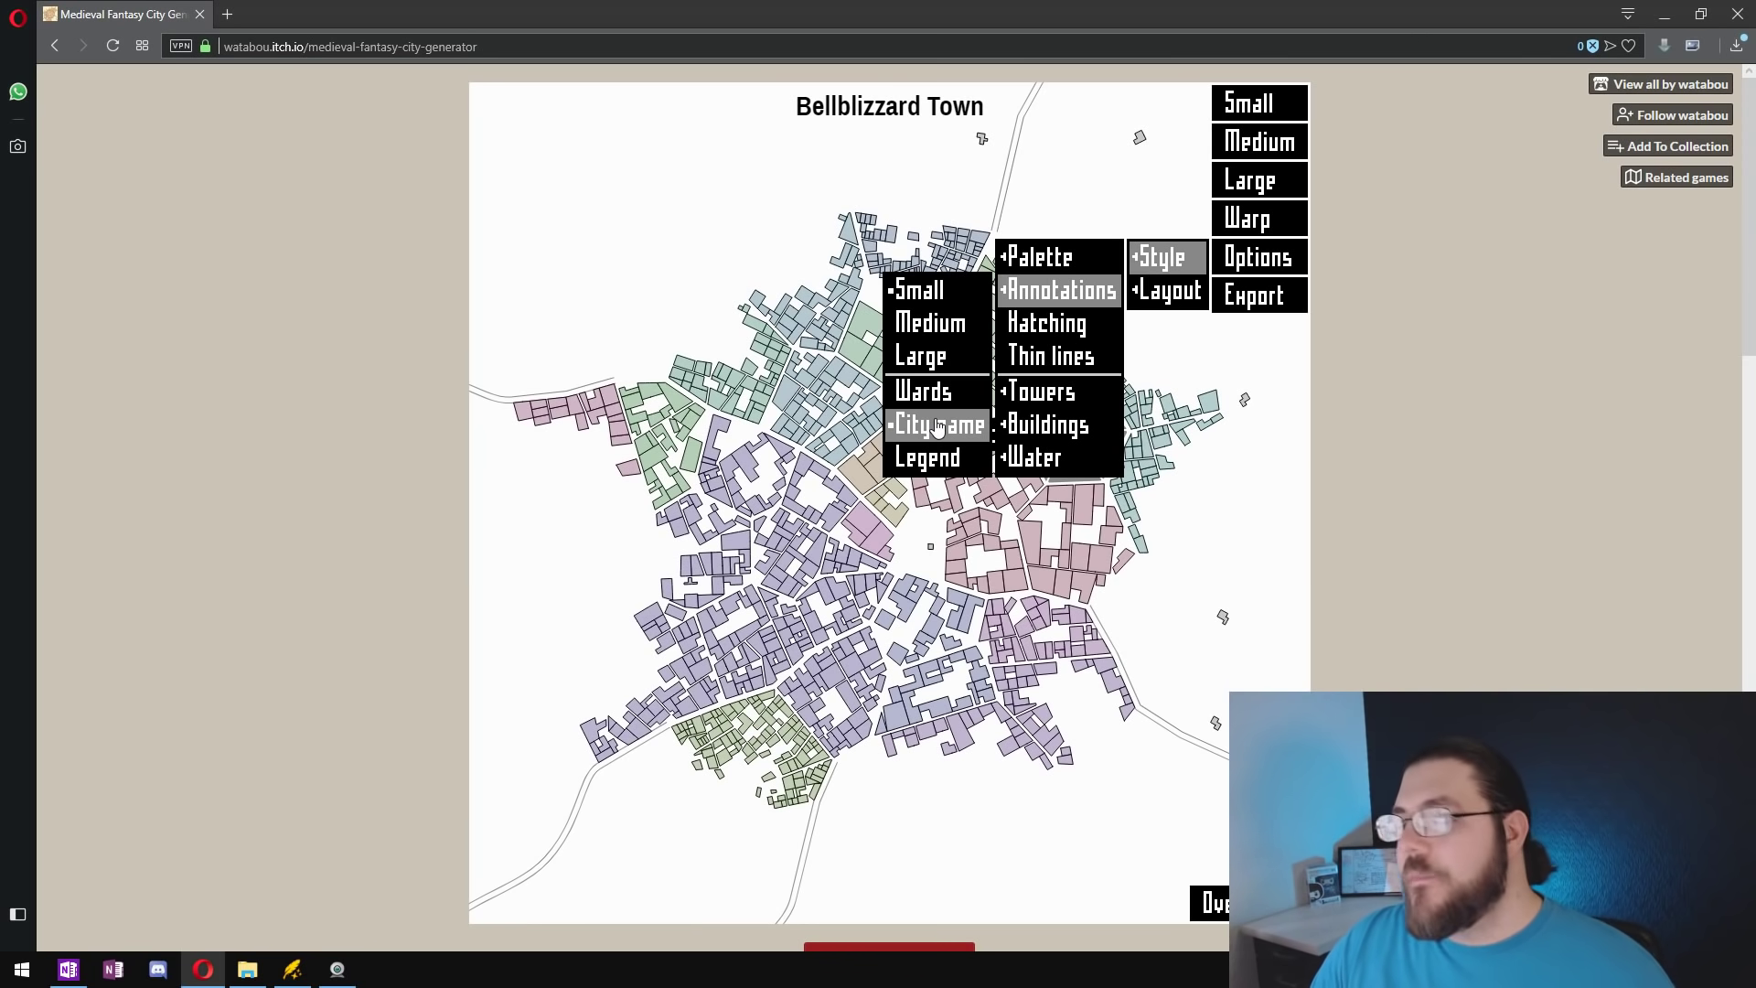
left_click(935, 457)
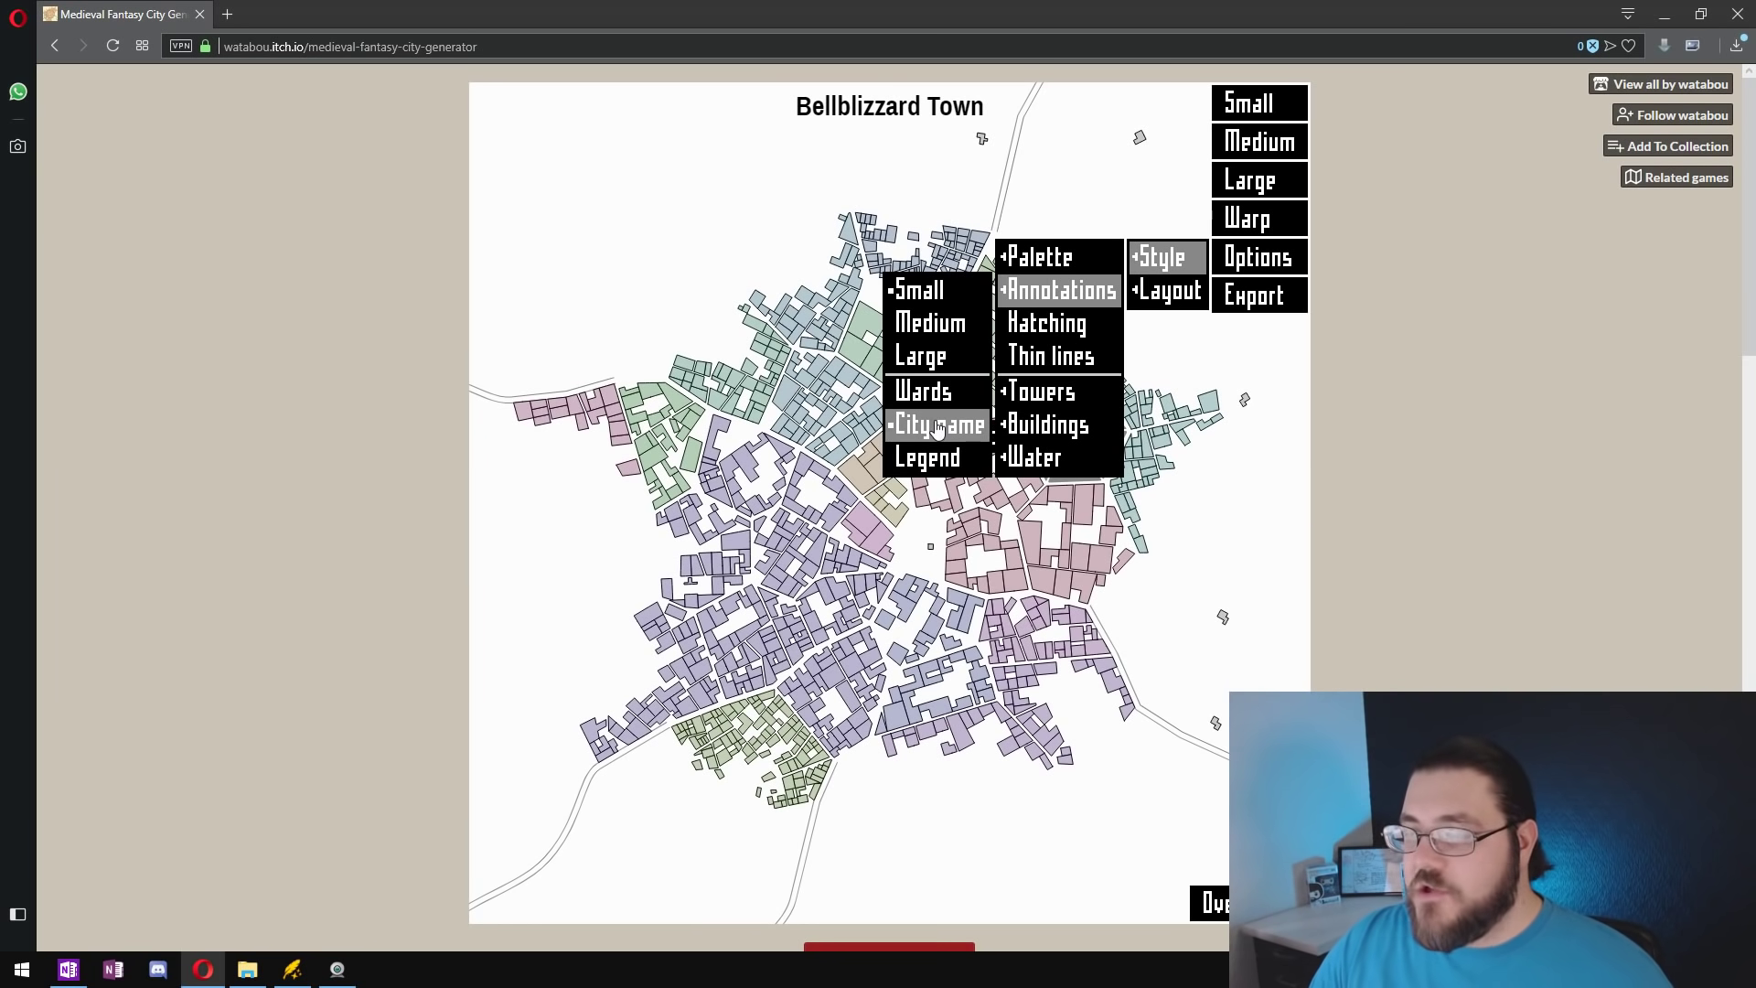
left_click(935, 426)
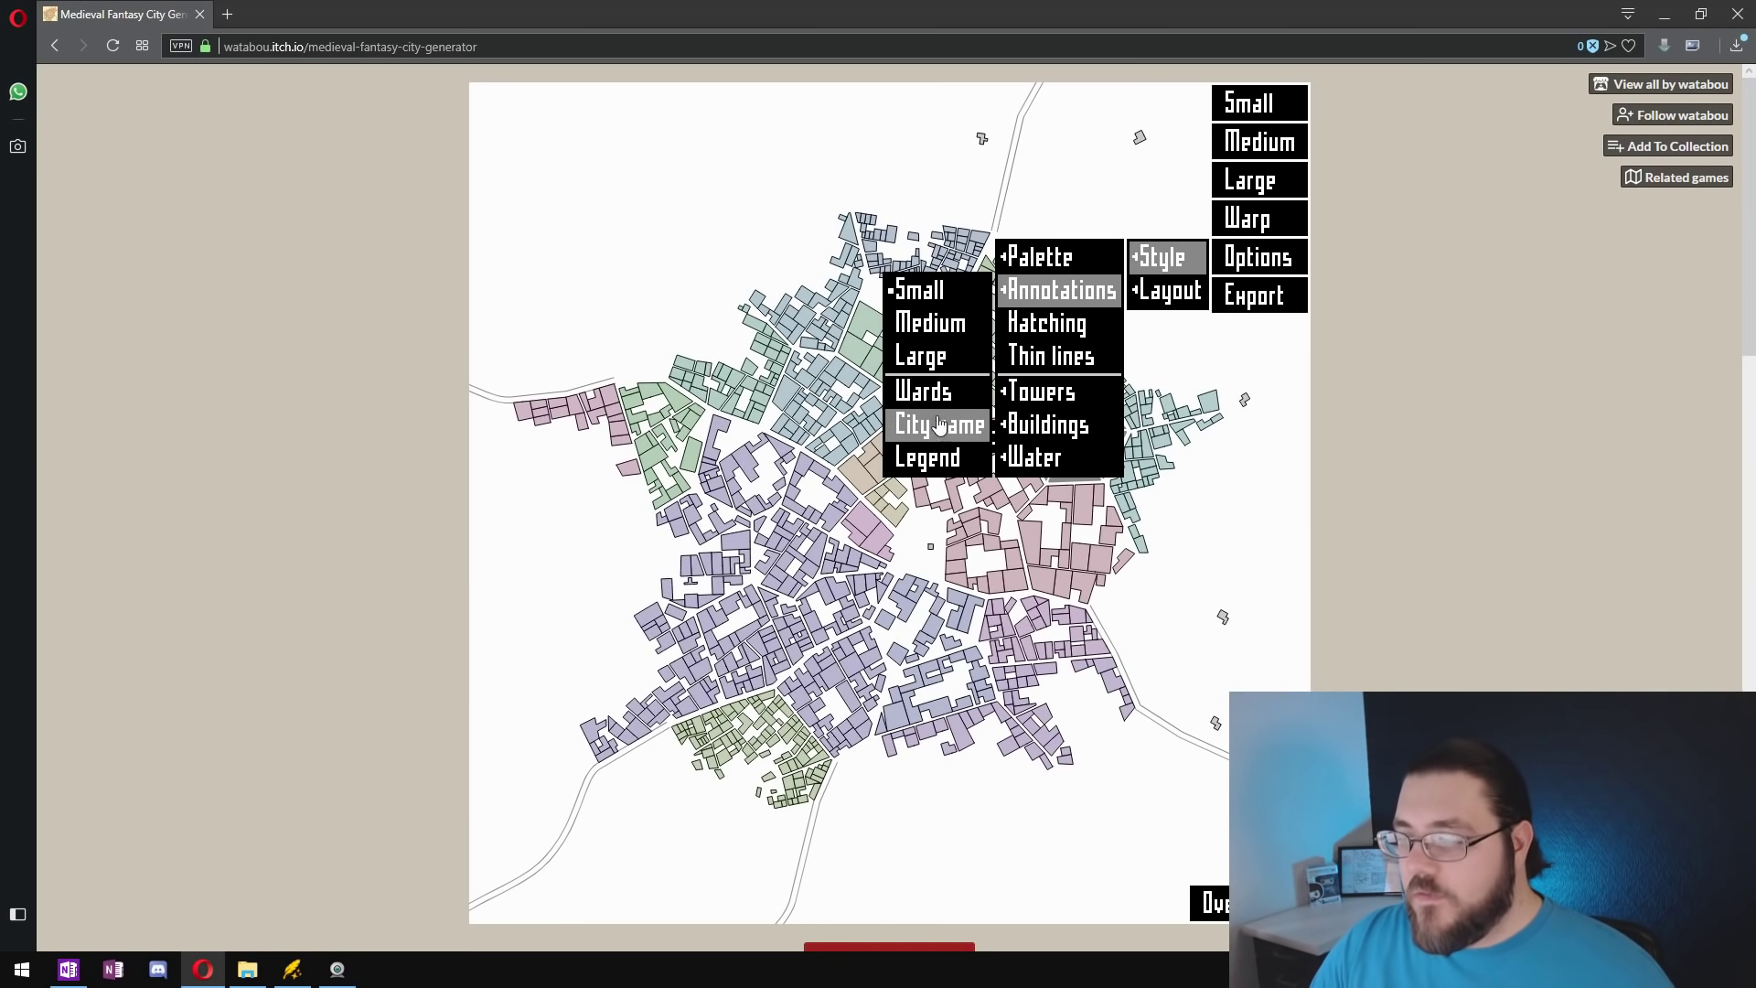
left_click(1055, 323)
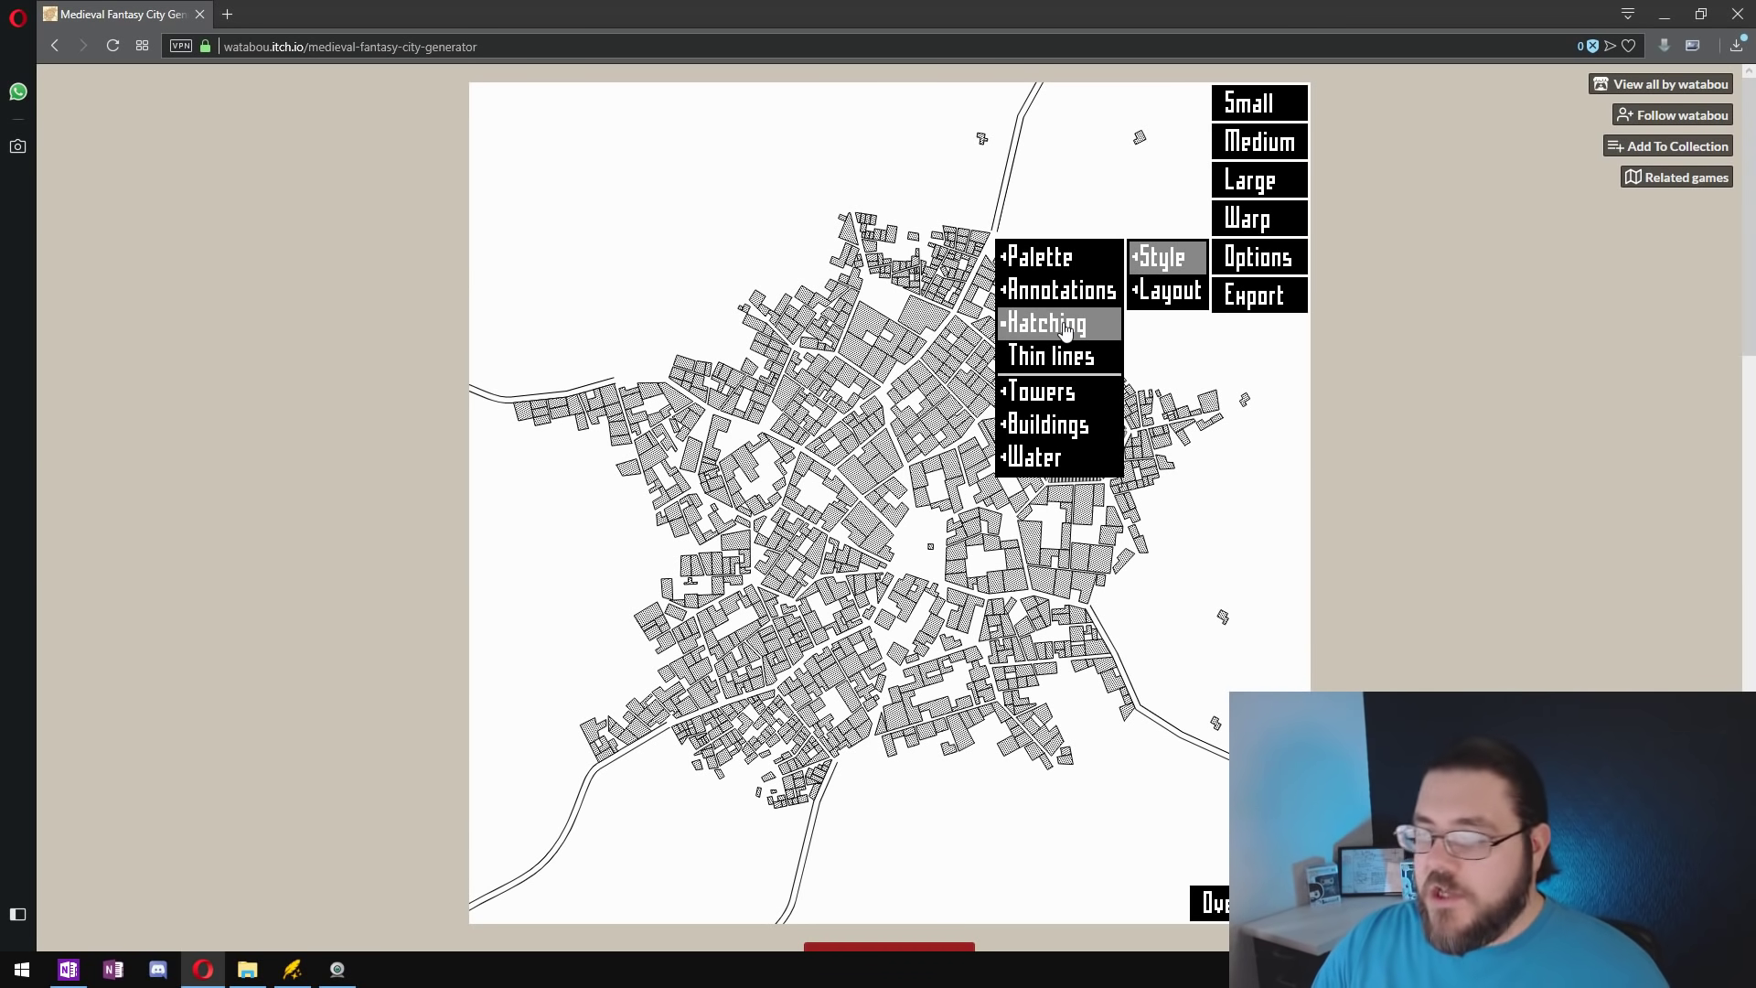
left_click(1055, 323)
left_click(1107, 362)
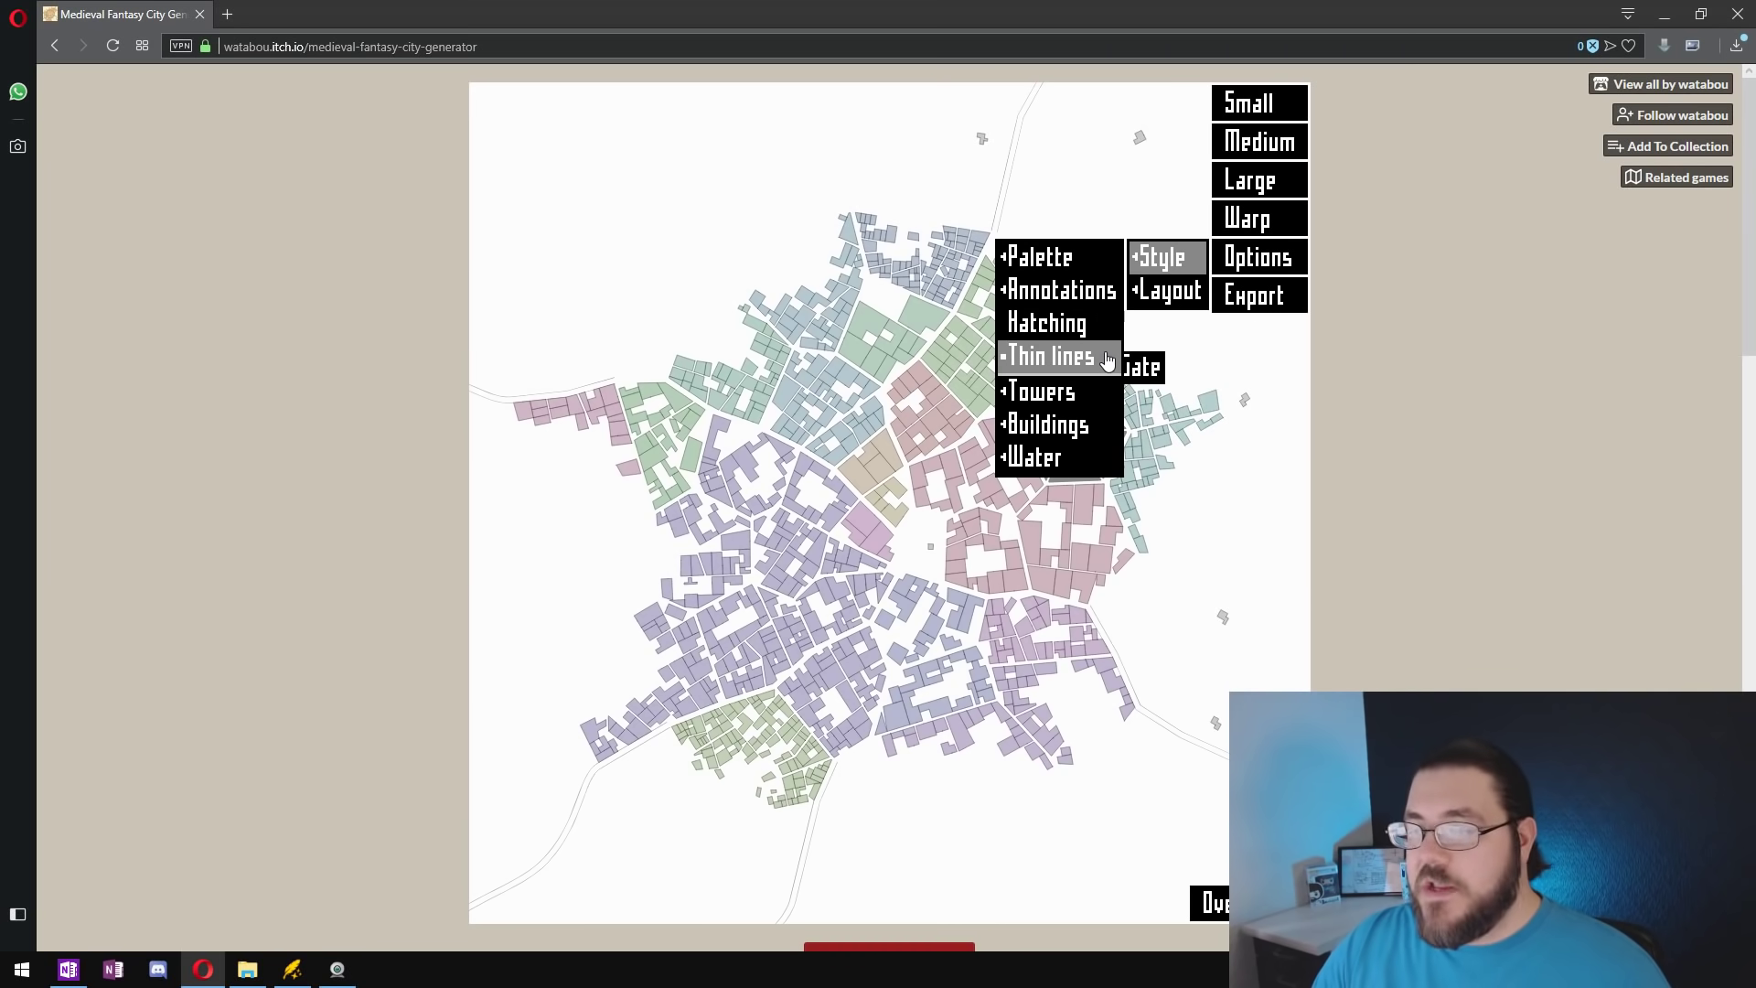
left_click(1107, 362)
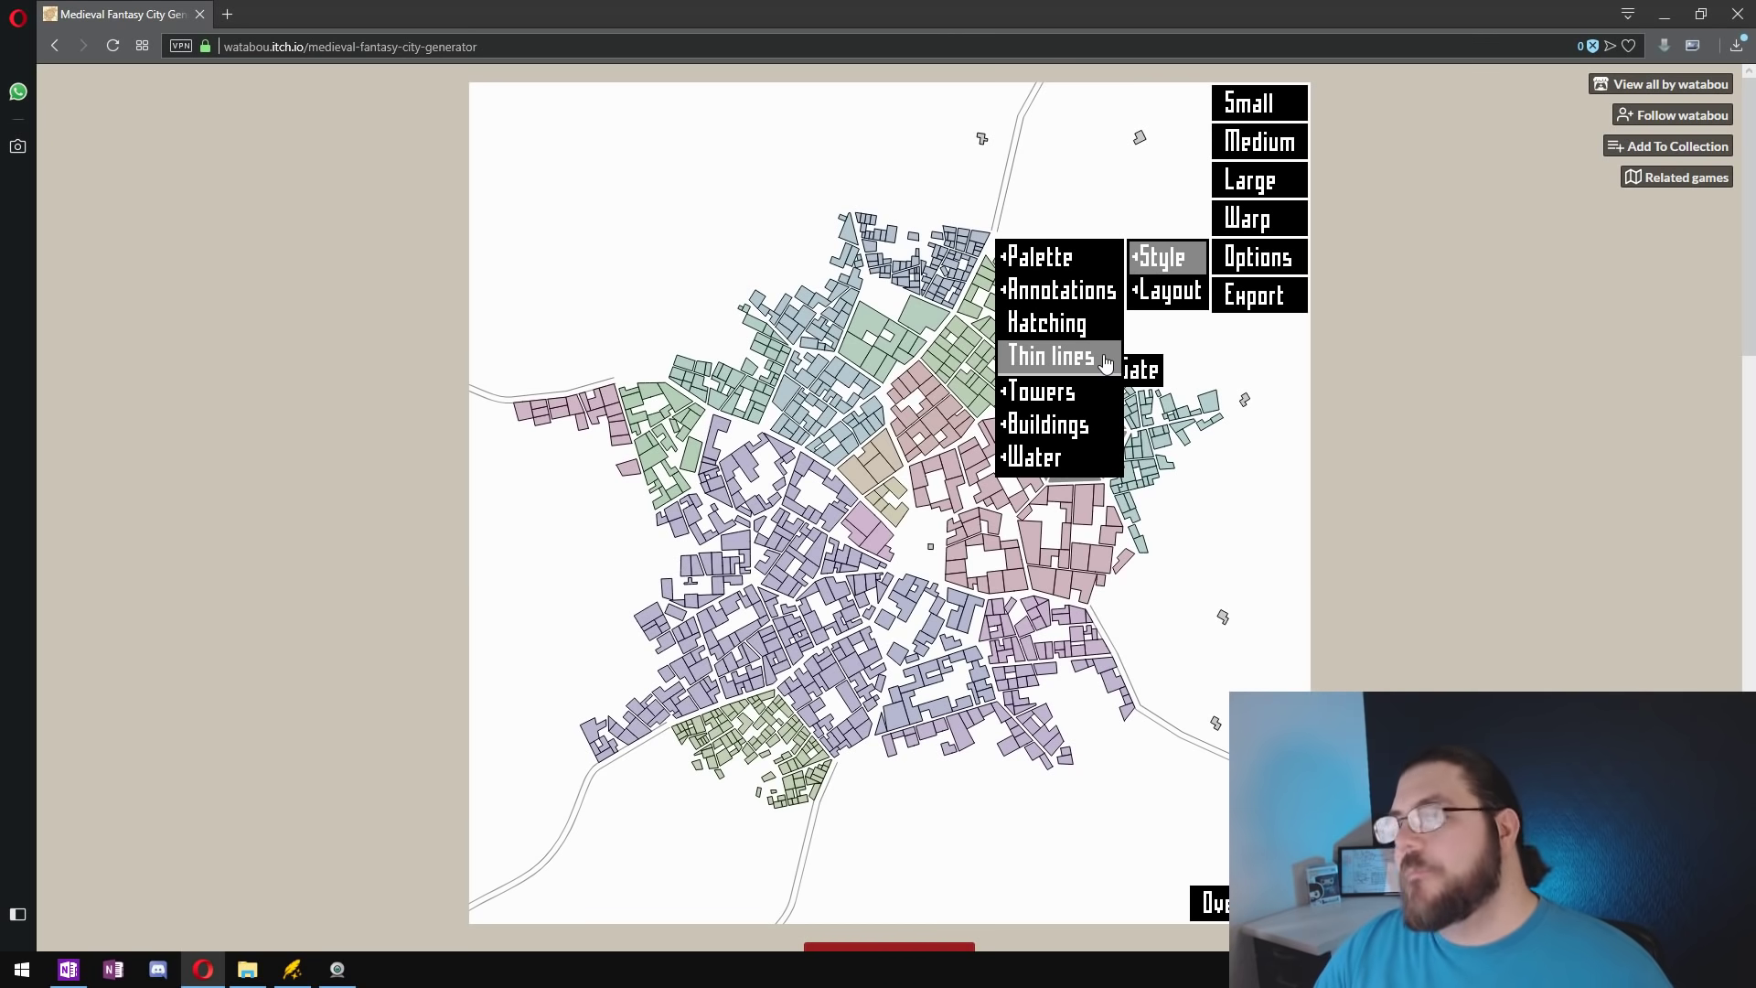
mouse_move(1061, 426)
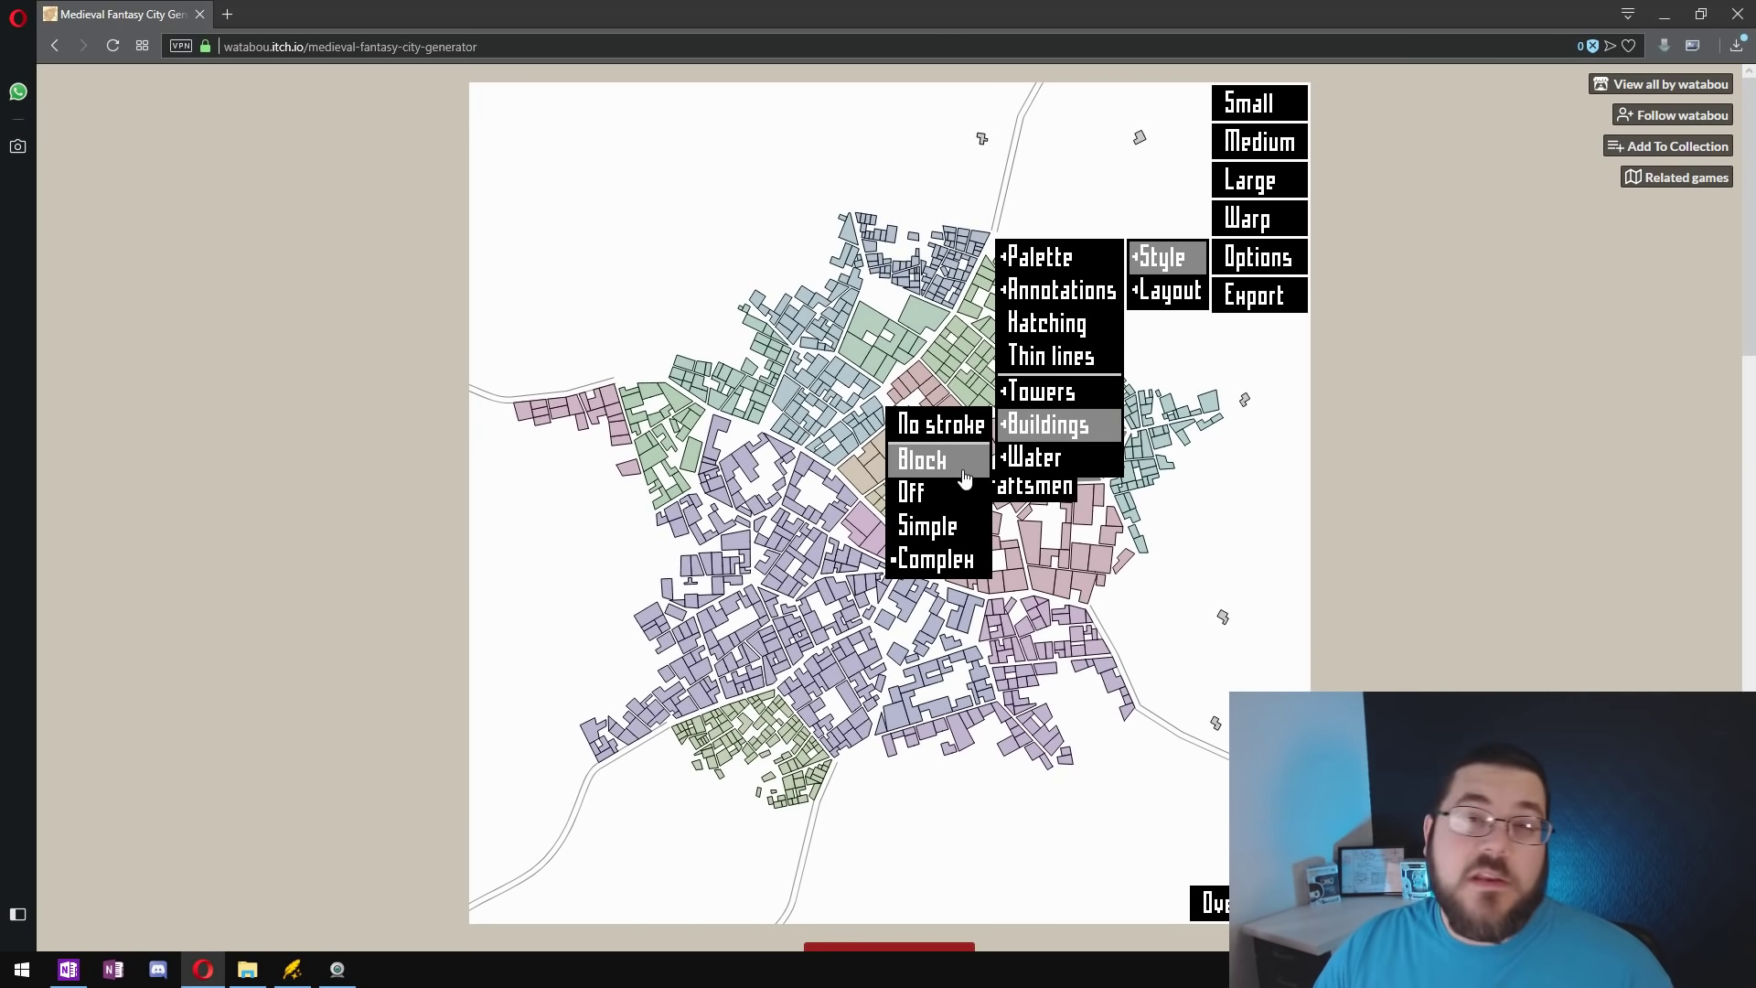
left_click(966, 477)
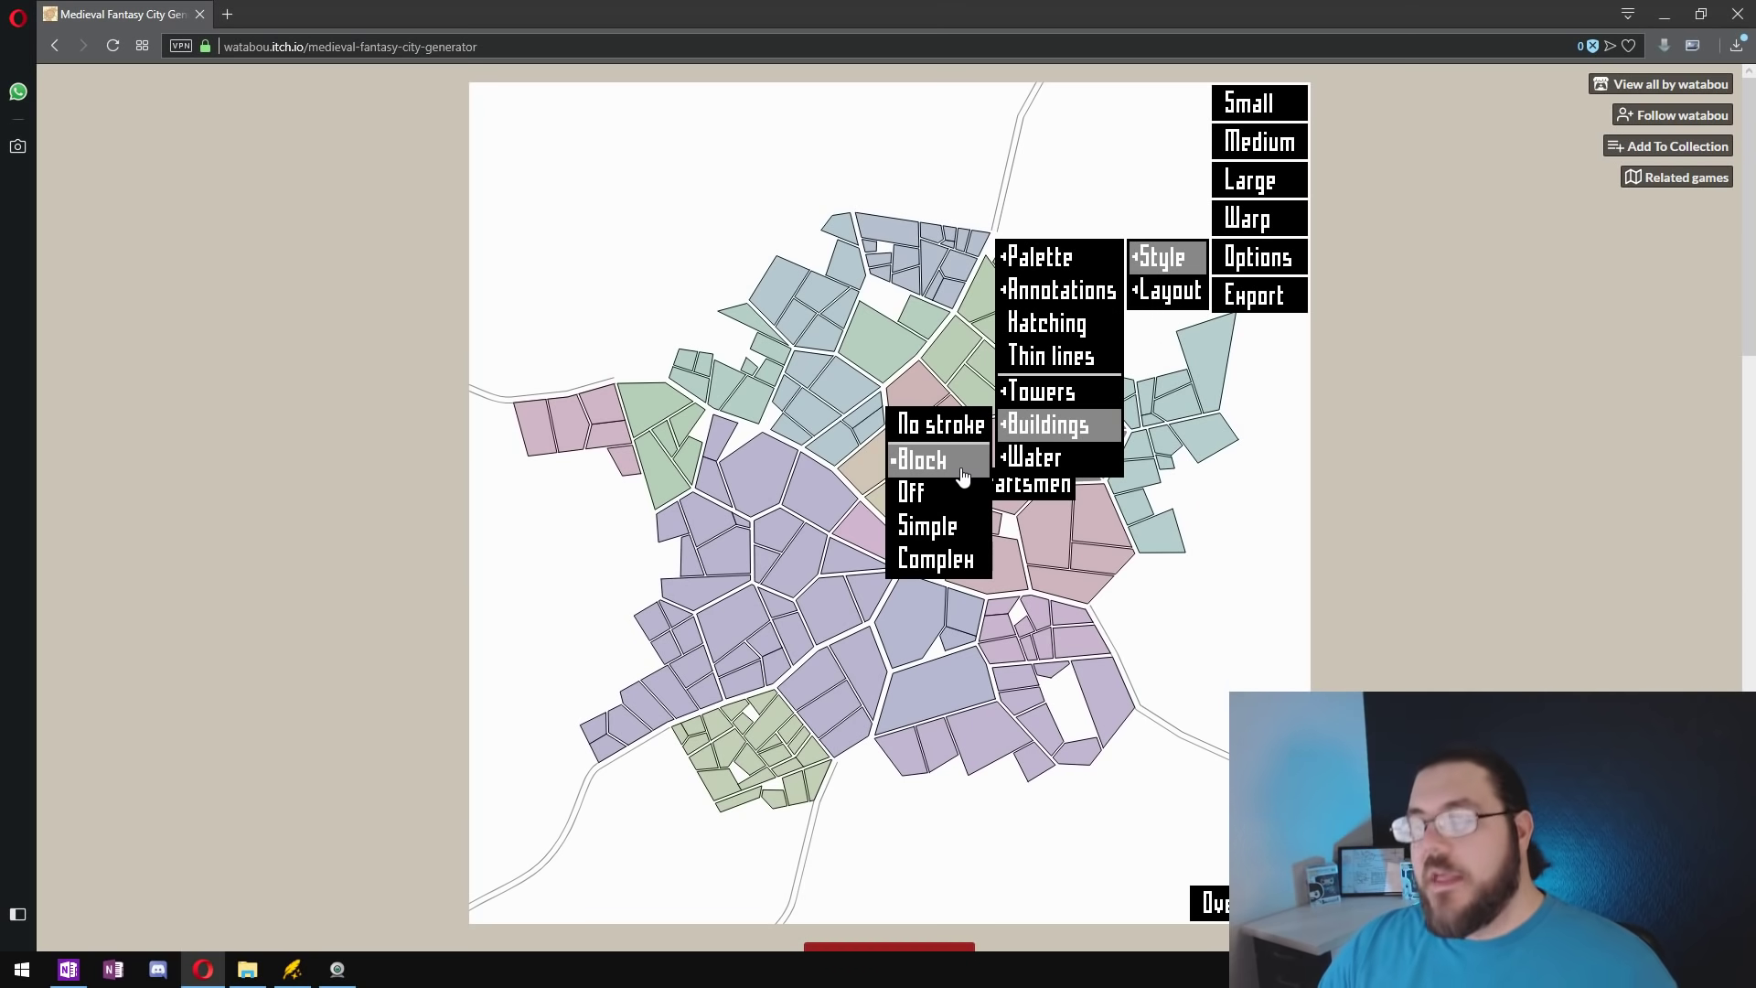
left_click(958, 494)
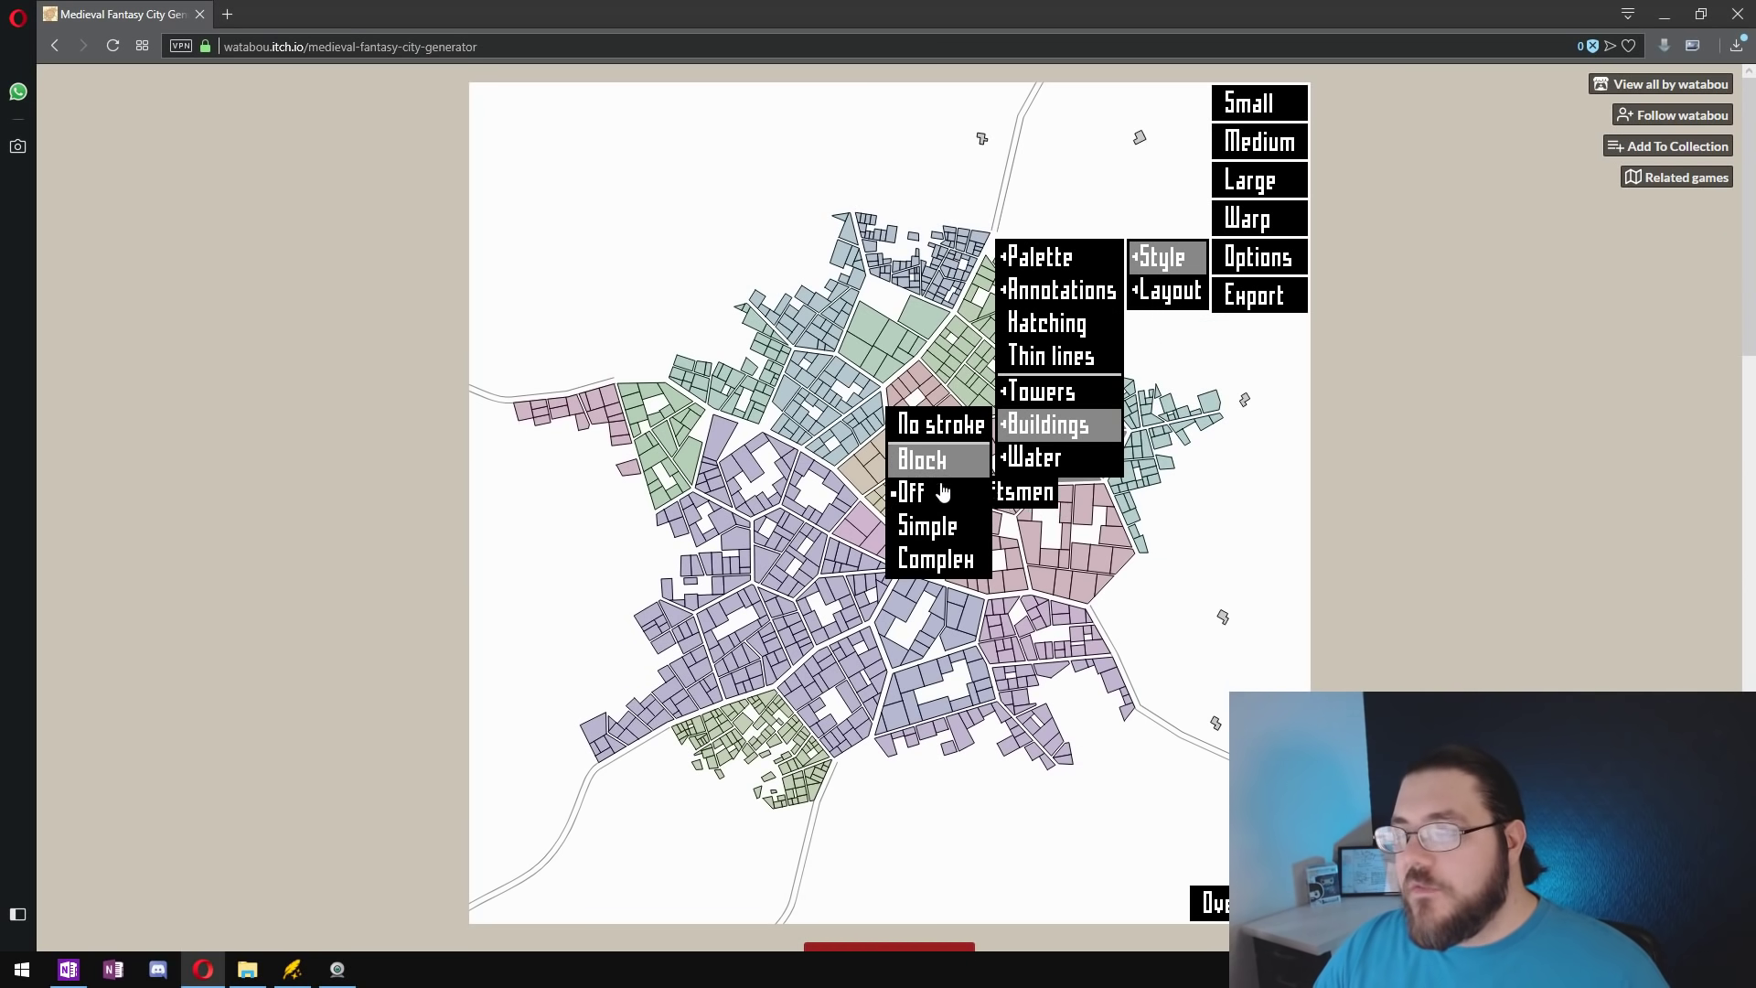
left_click(933, 562)
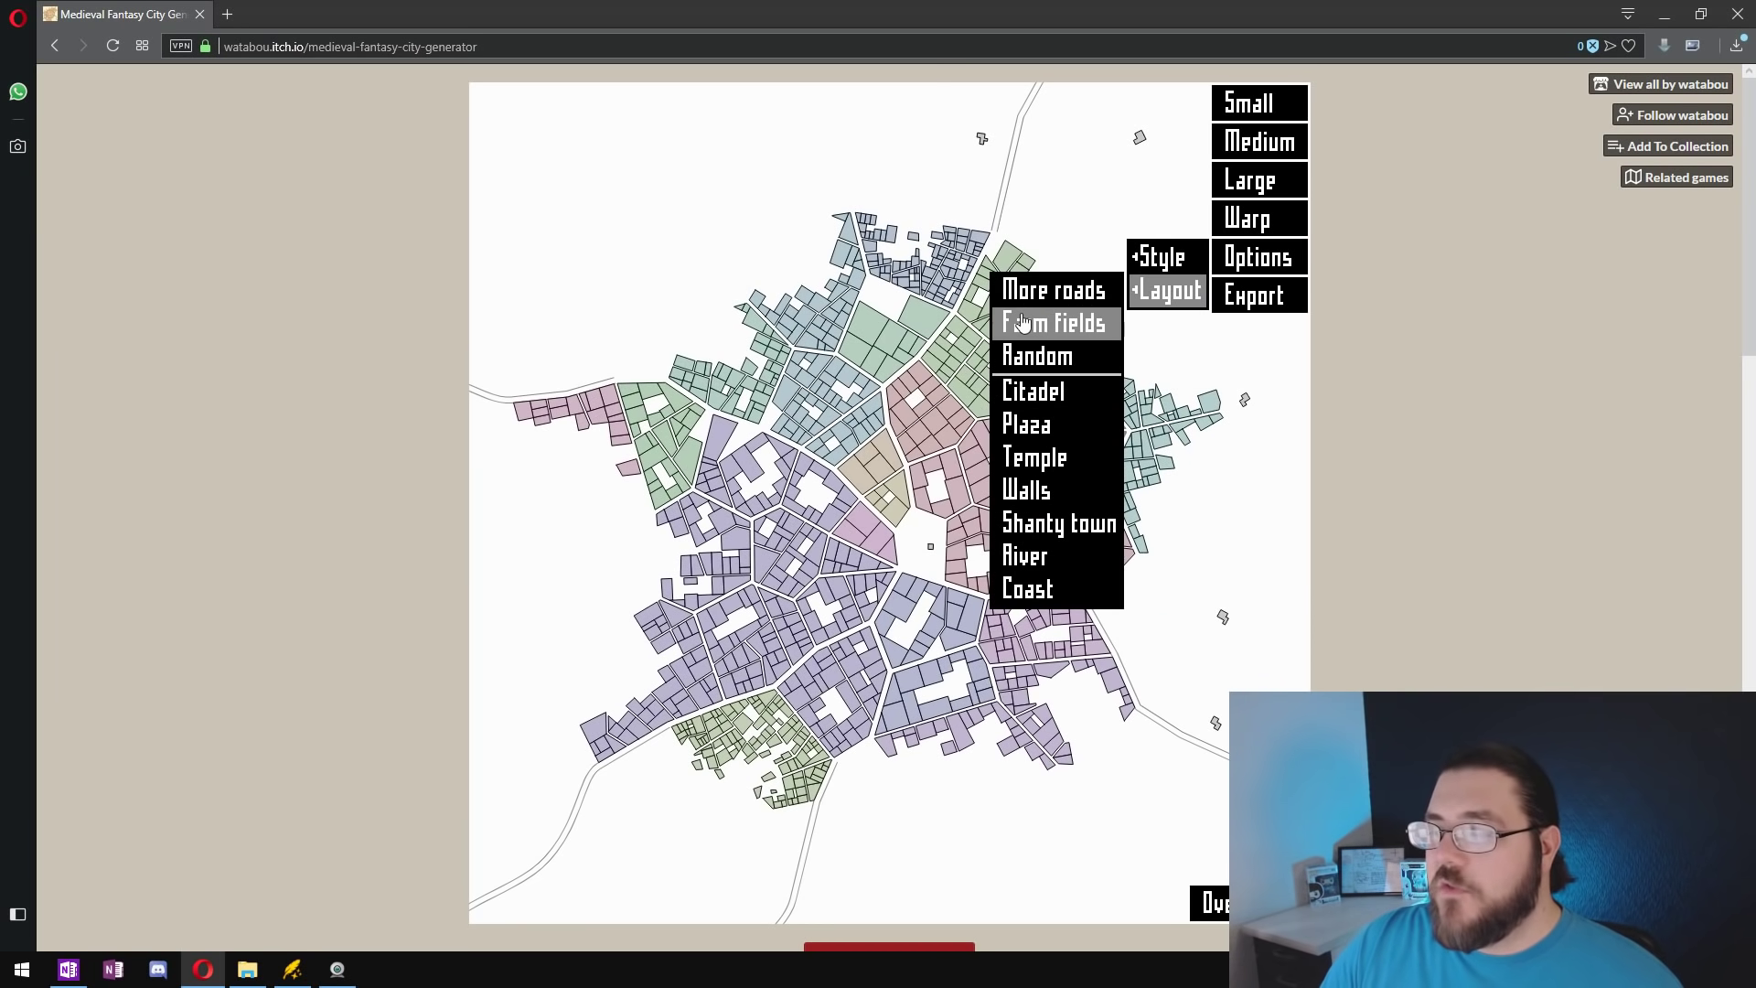
Step: Toggle Farm fields and More roads on and off, leaving both disabled
left_click(1050, 326)
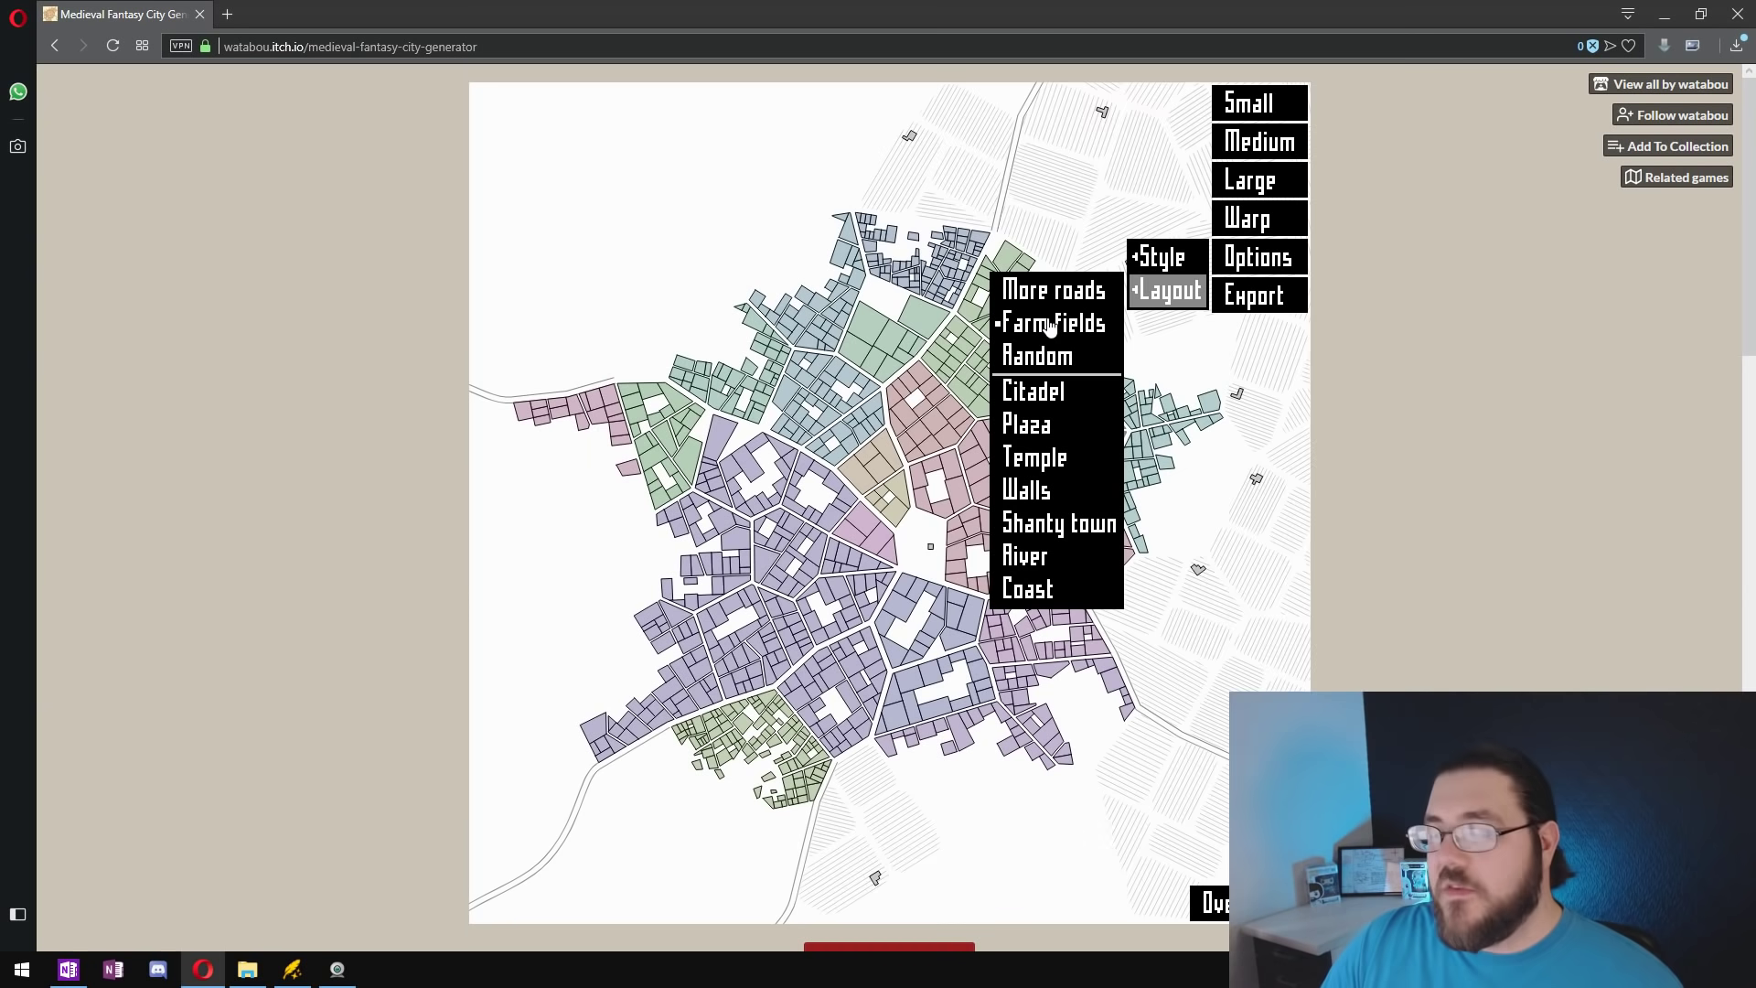
left_click(1049, 326)
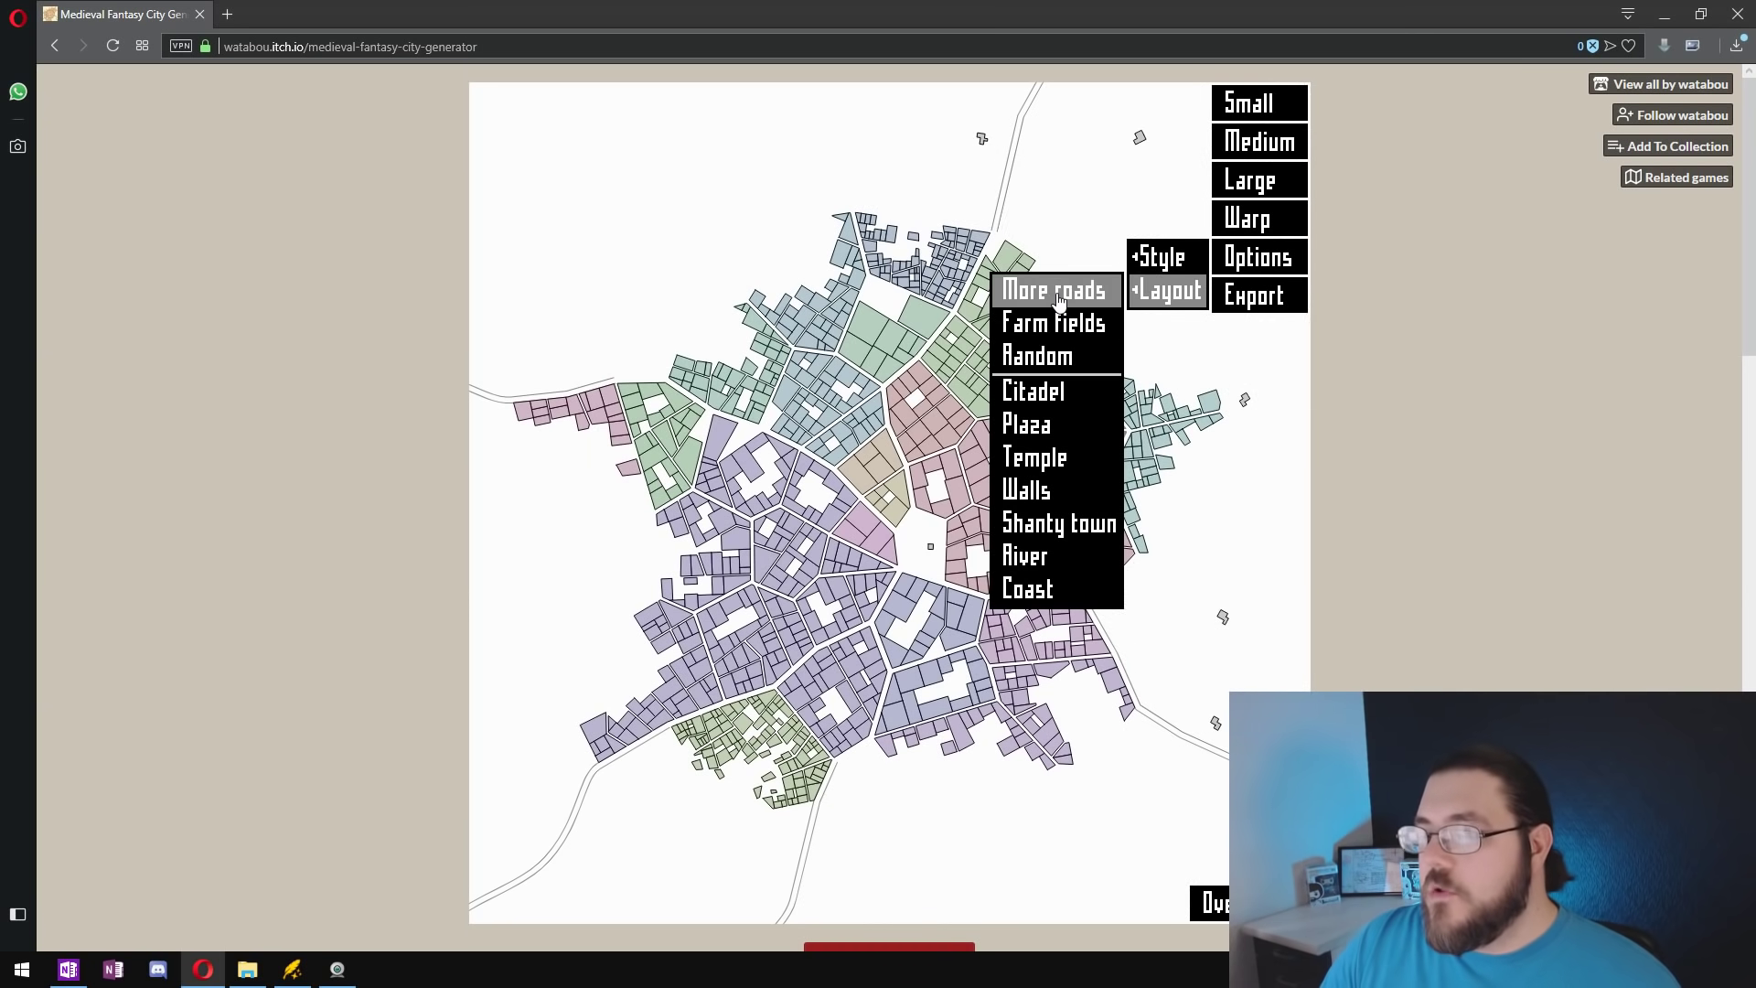
left_click(1058, 295)
left_click(1058, 294)
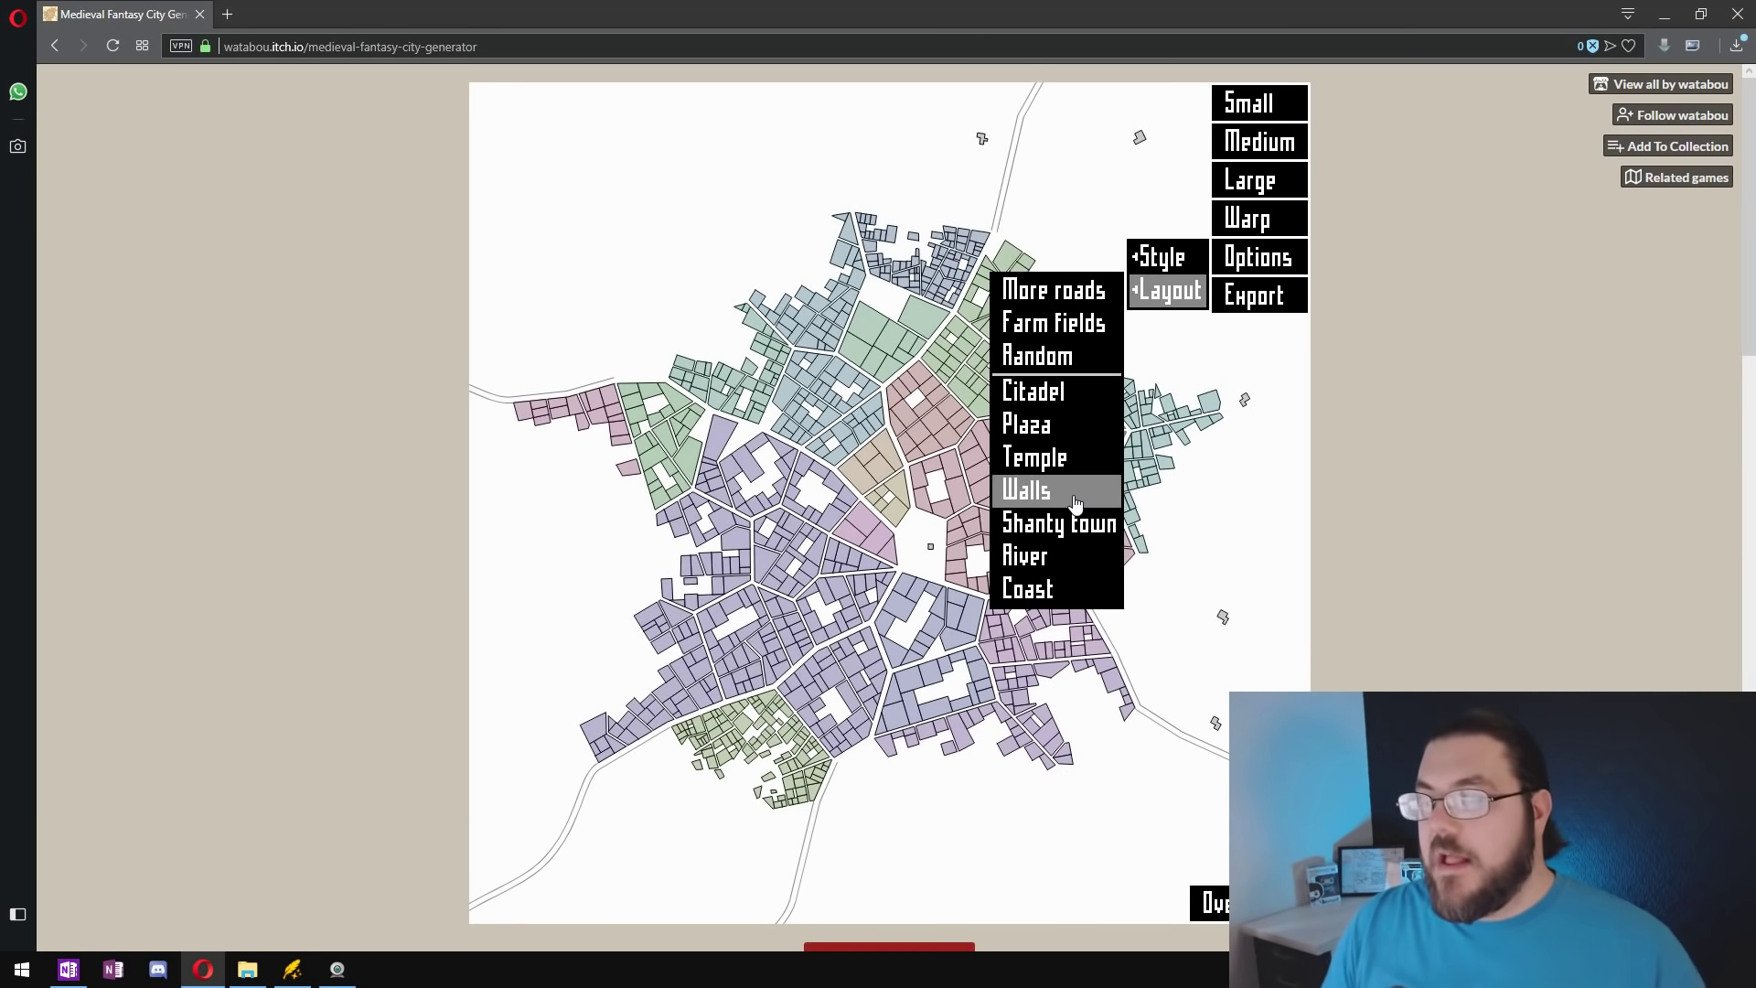
Step: Enable Citadel, Walls and Shanty town, then regenerate with River and Coast
left_click(1040, 395)
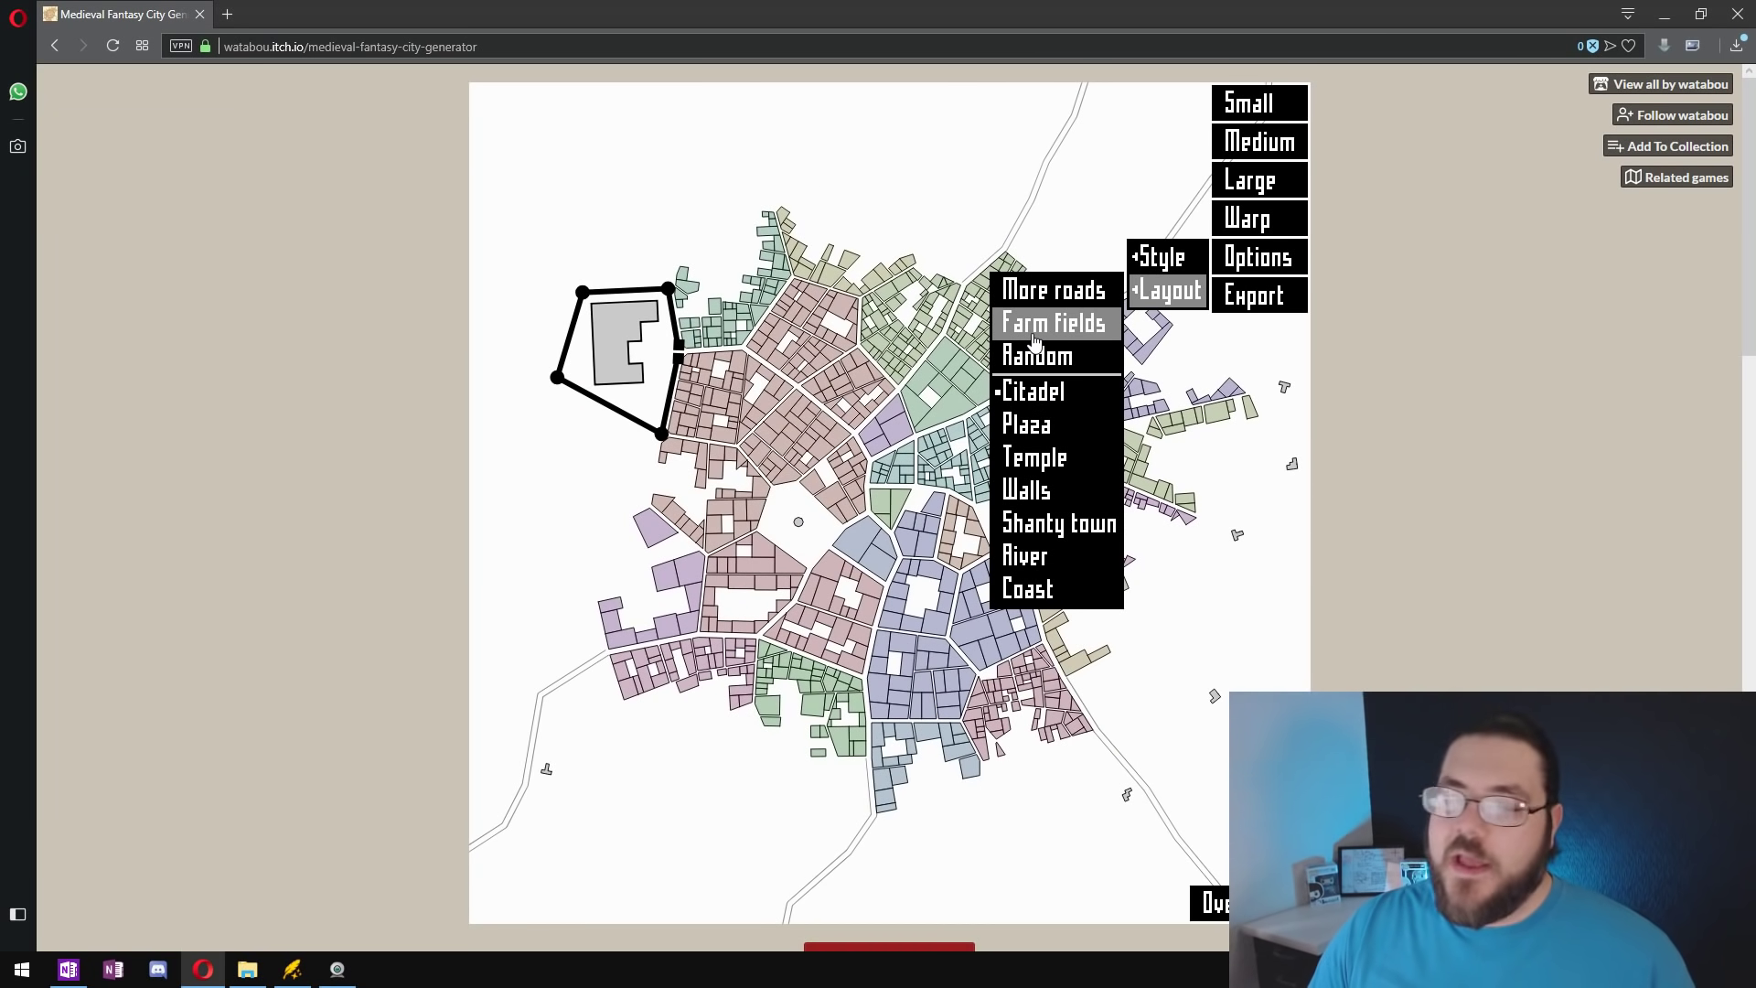
left_click(1071, 496)
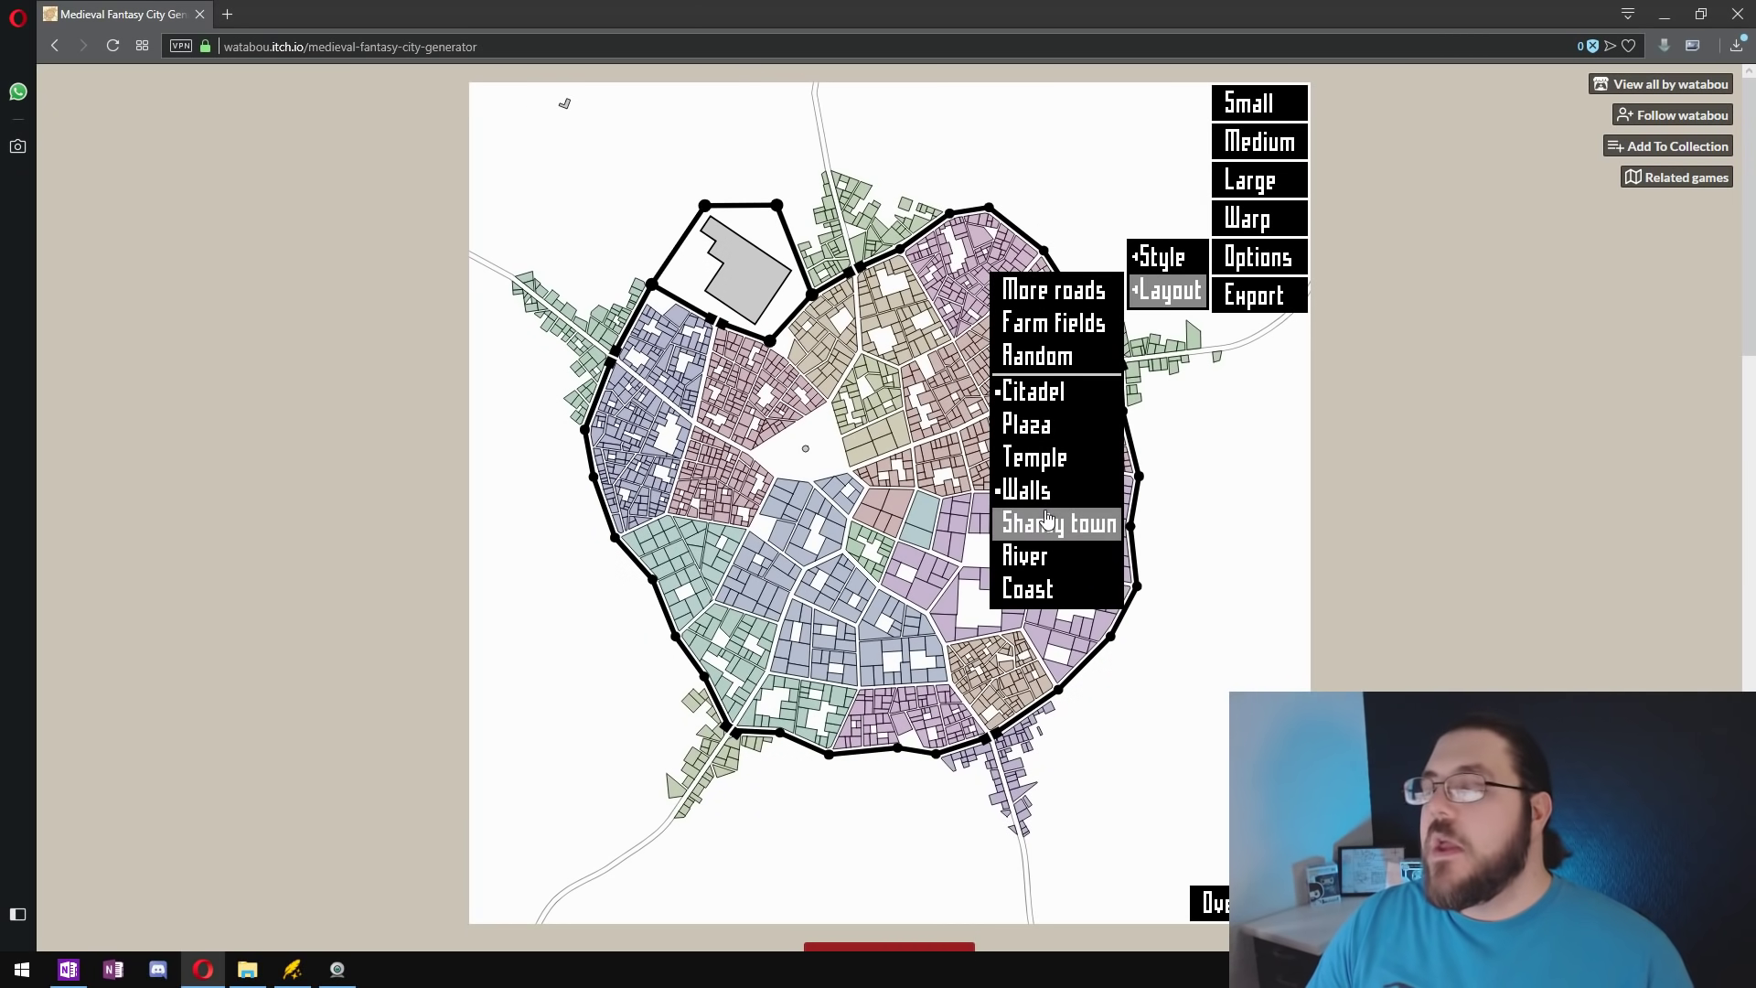
left_click(1060, 534)
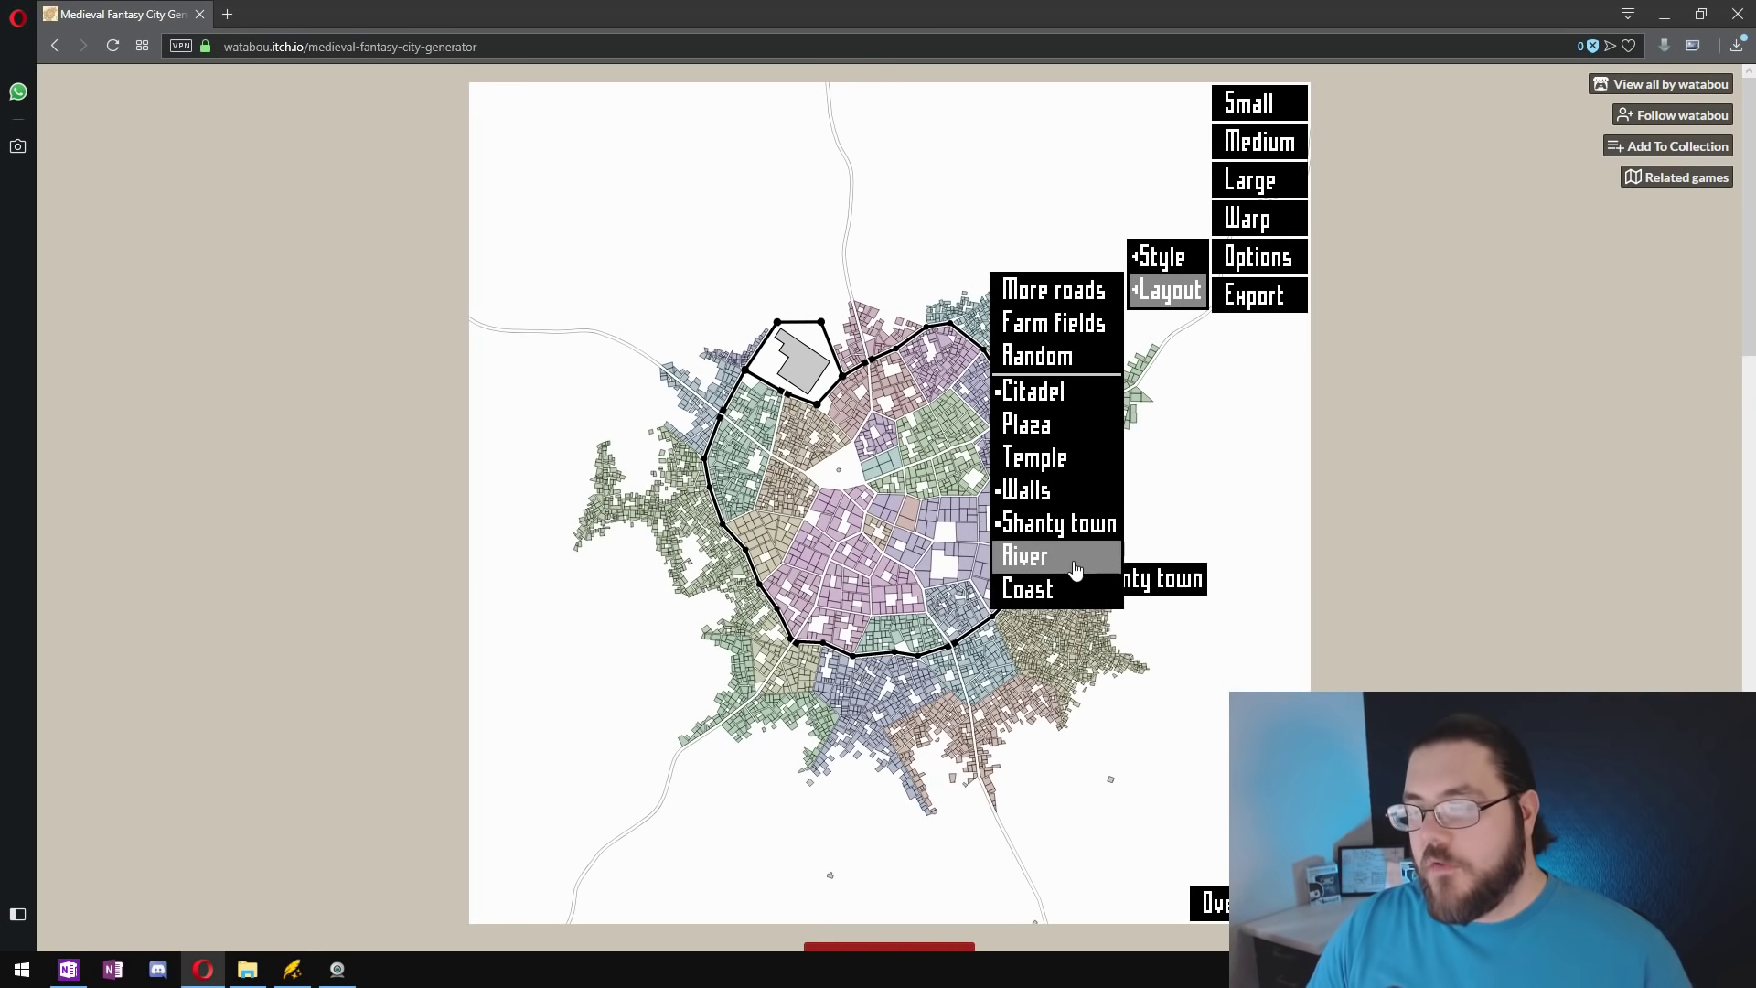
left_click(1052, 523)
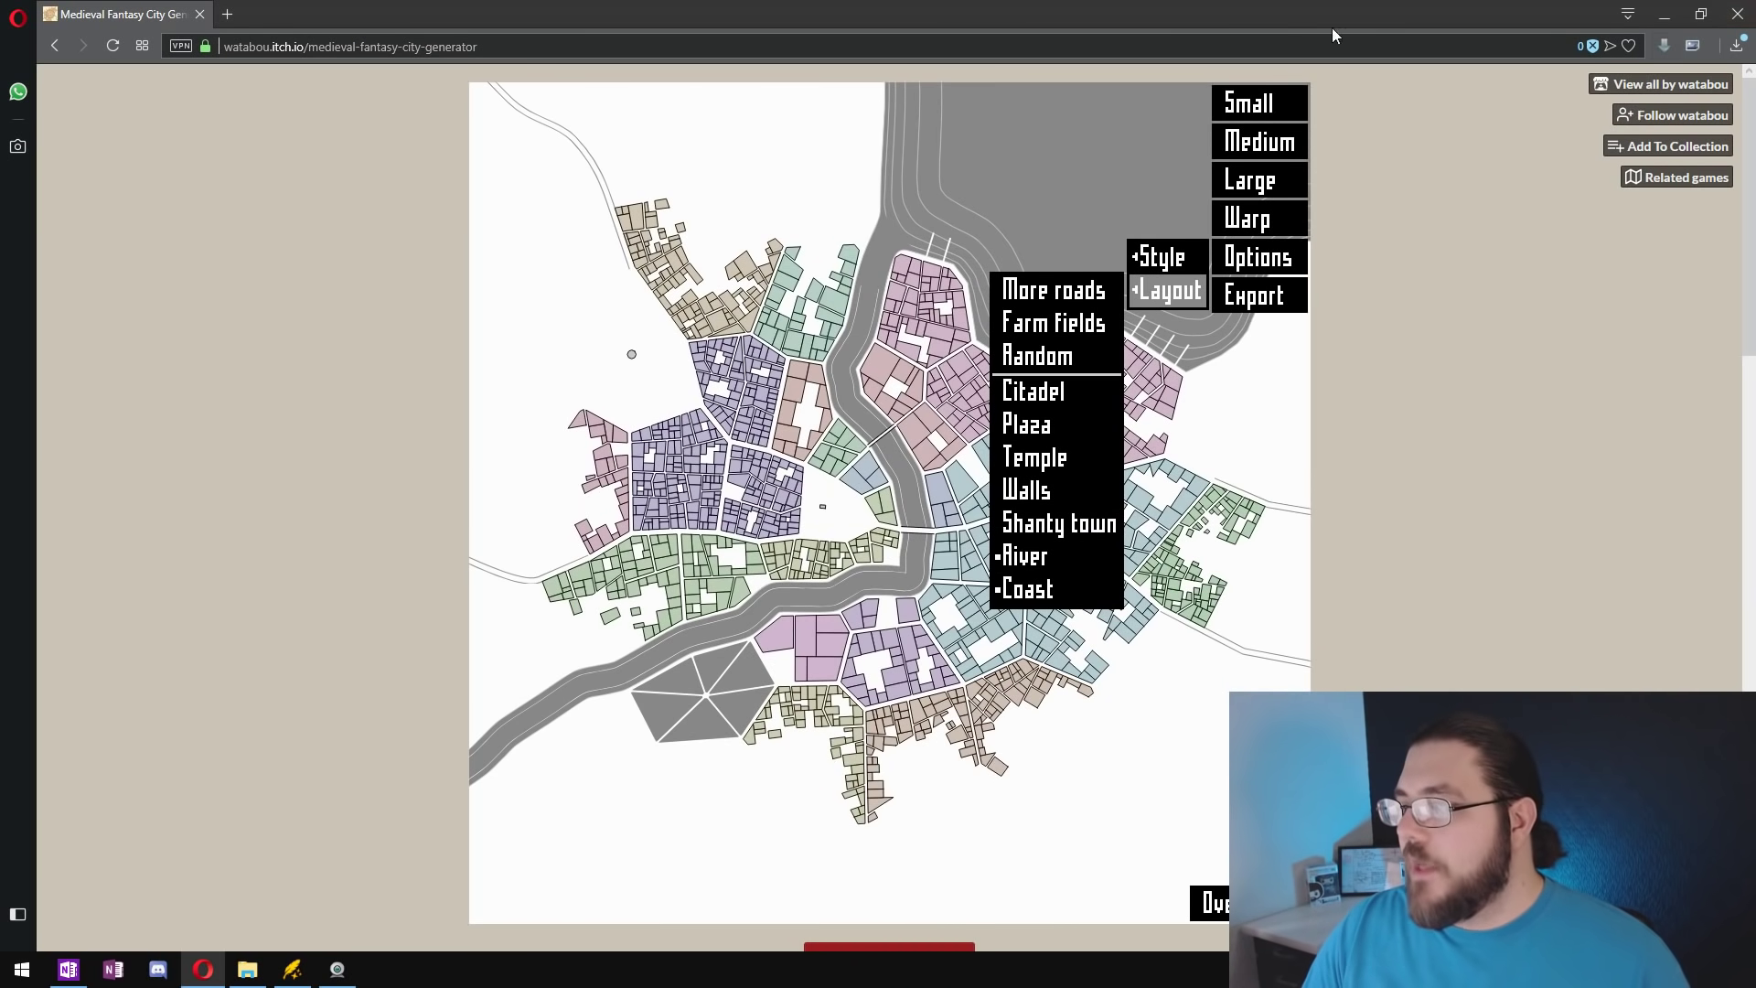
Step: Generate a new medium town with a walled citadel and show the PNG/SVG export options
left_click(1255, 146)
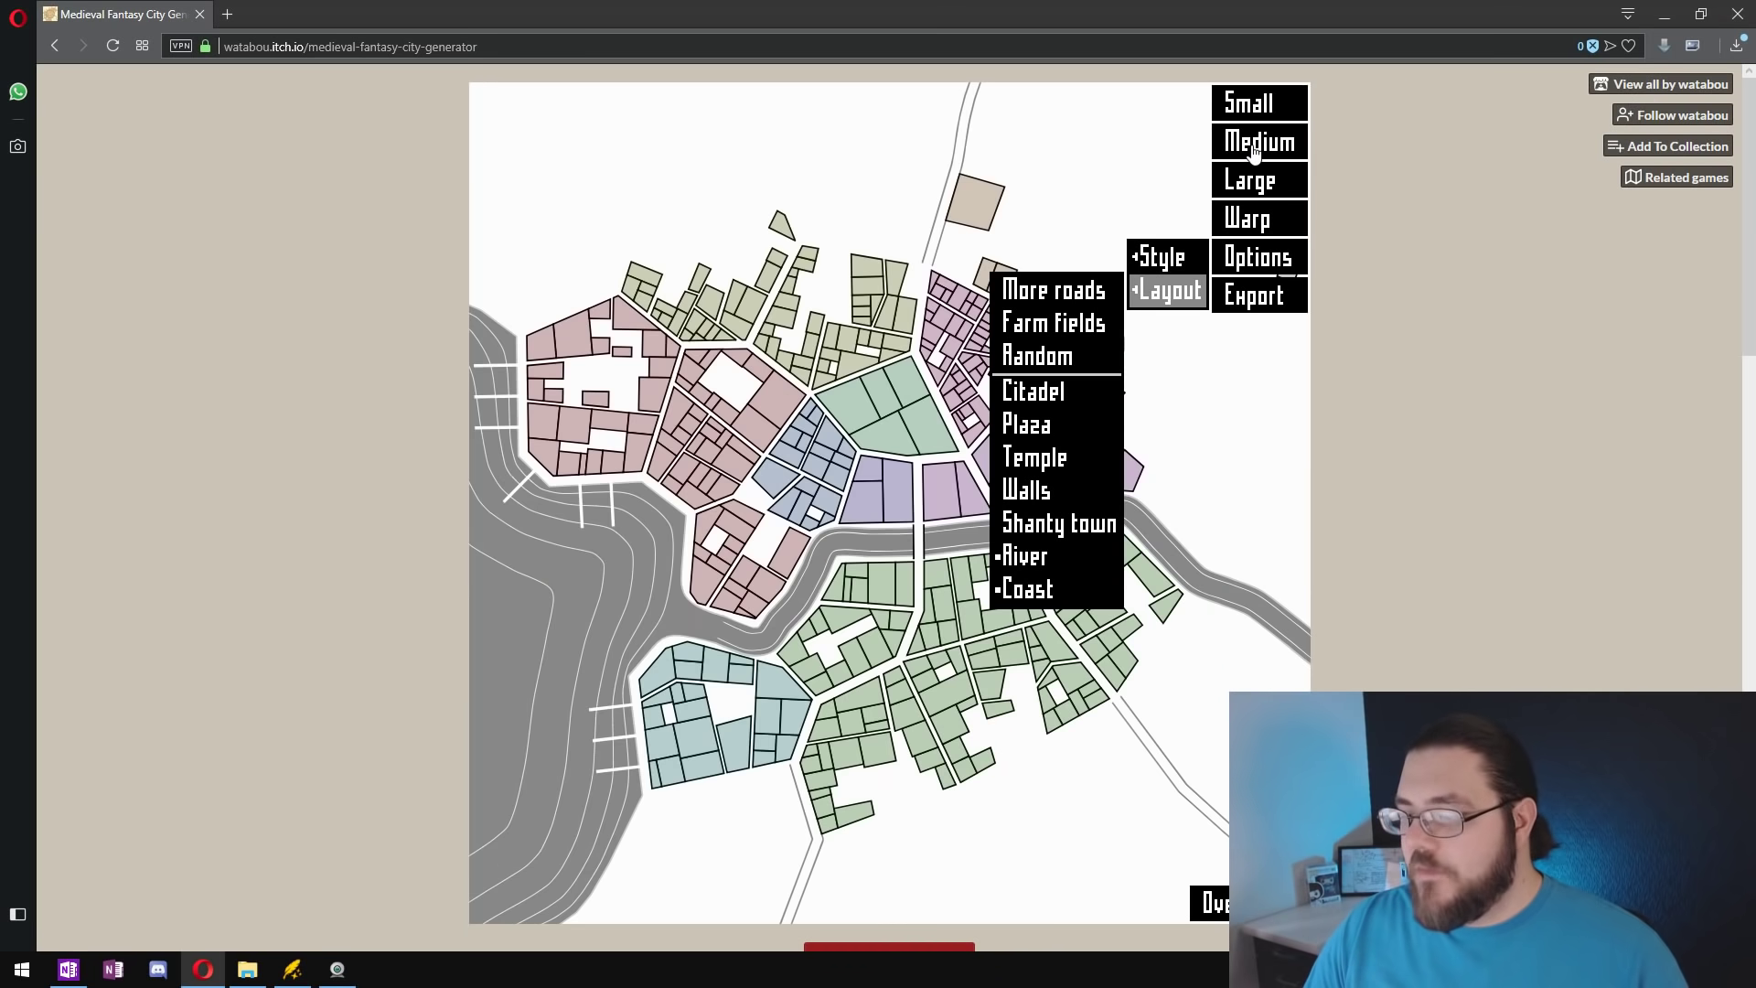
left_click(1040, 392)
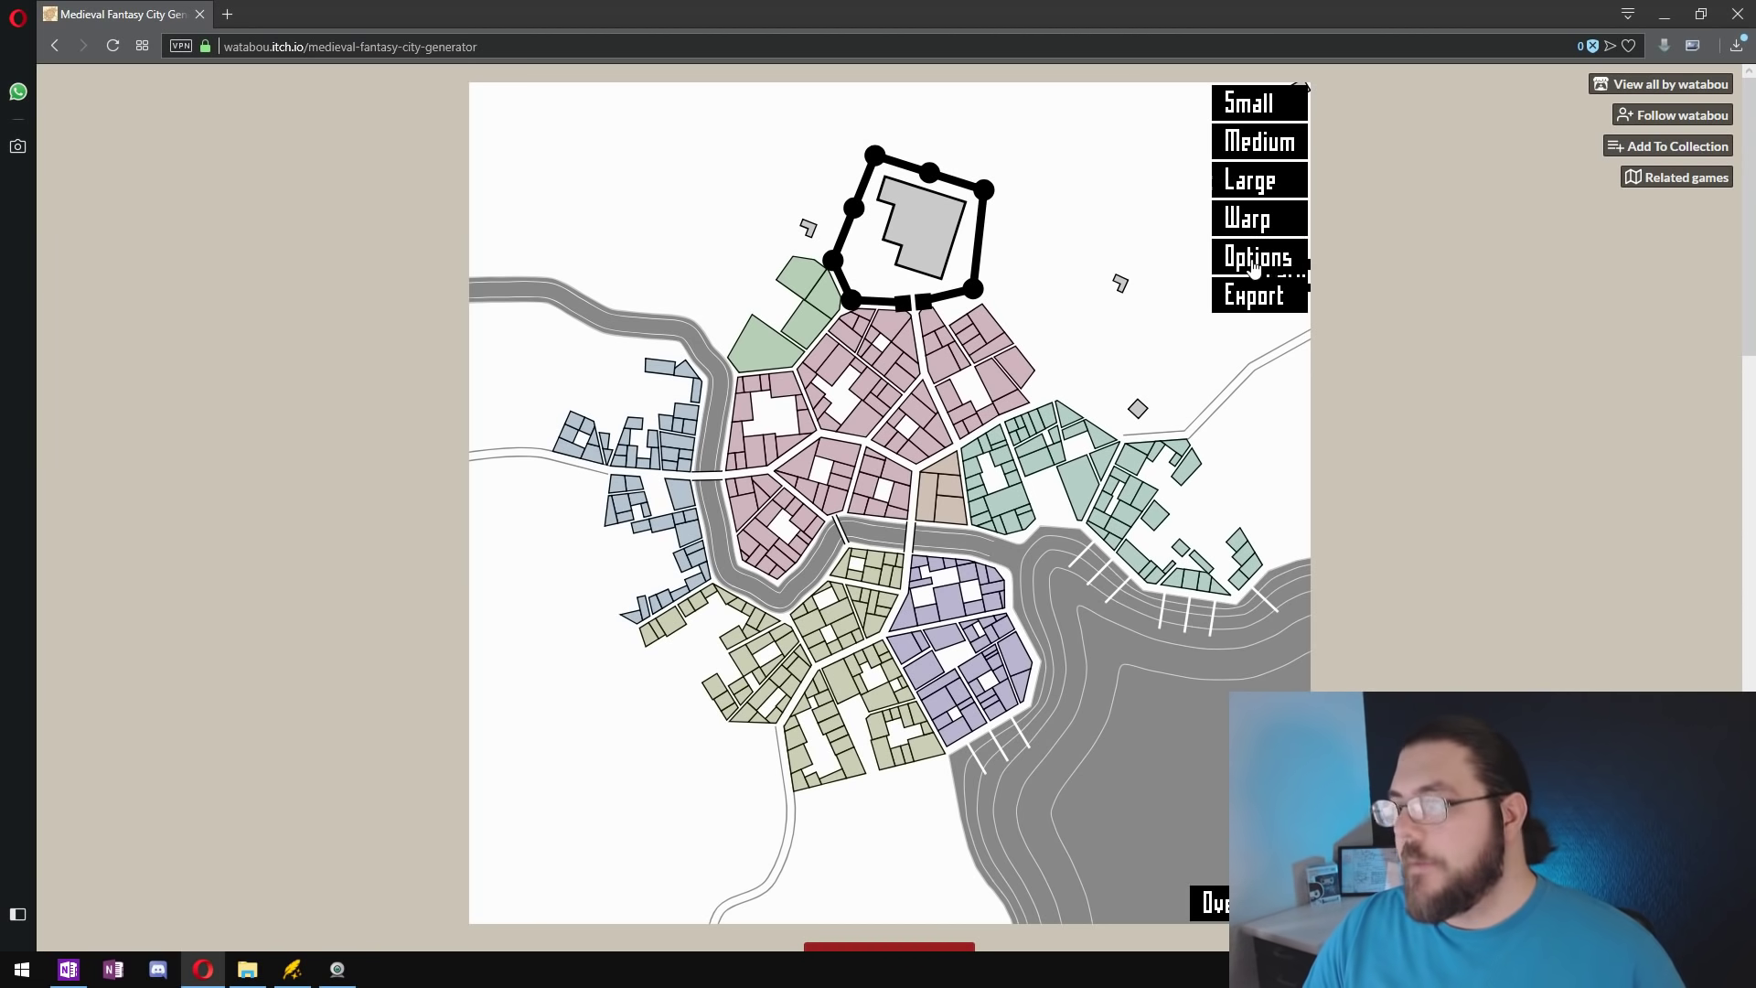
left_click(1290, 258)
left_click(1298, 308)
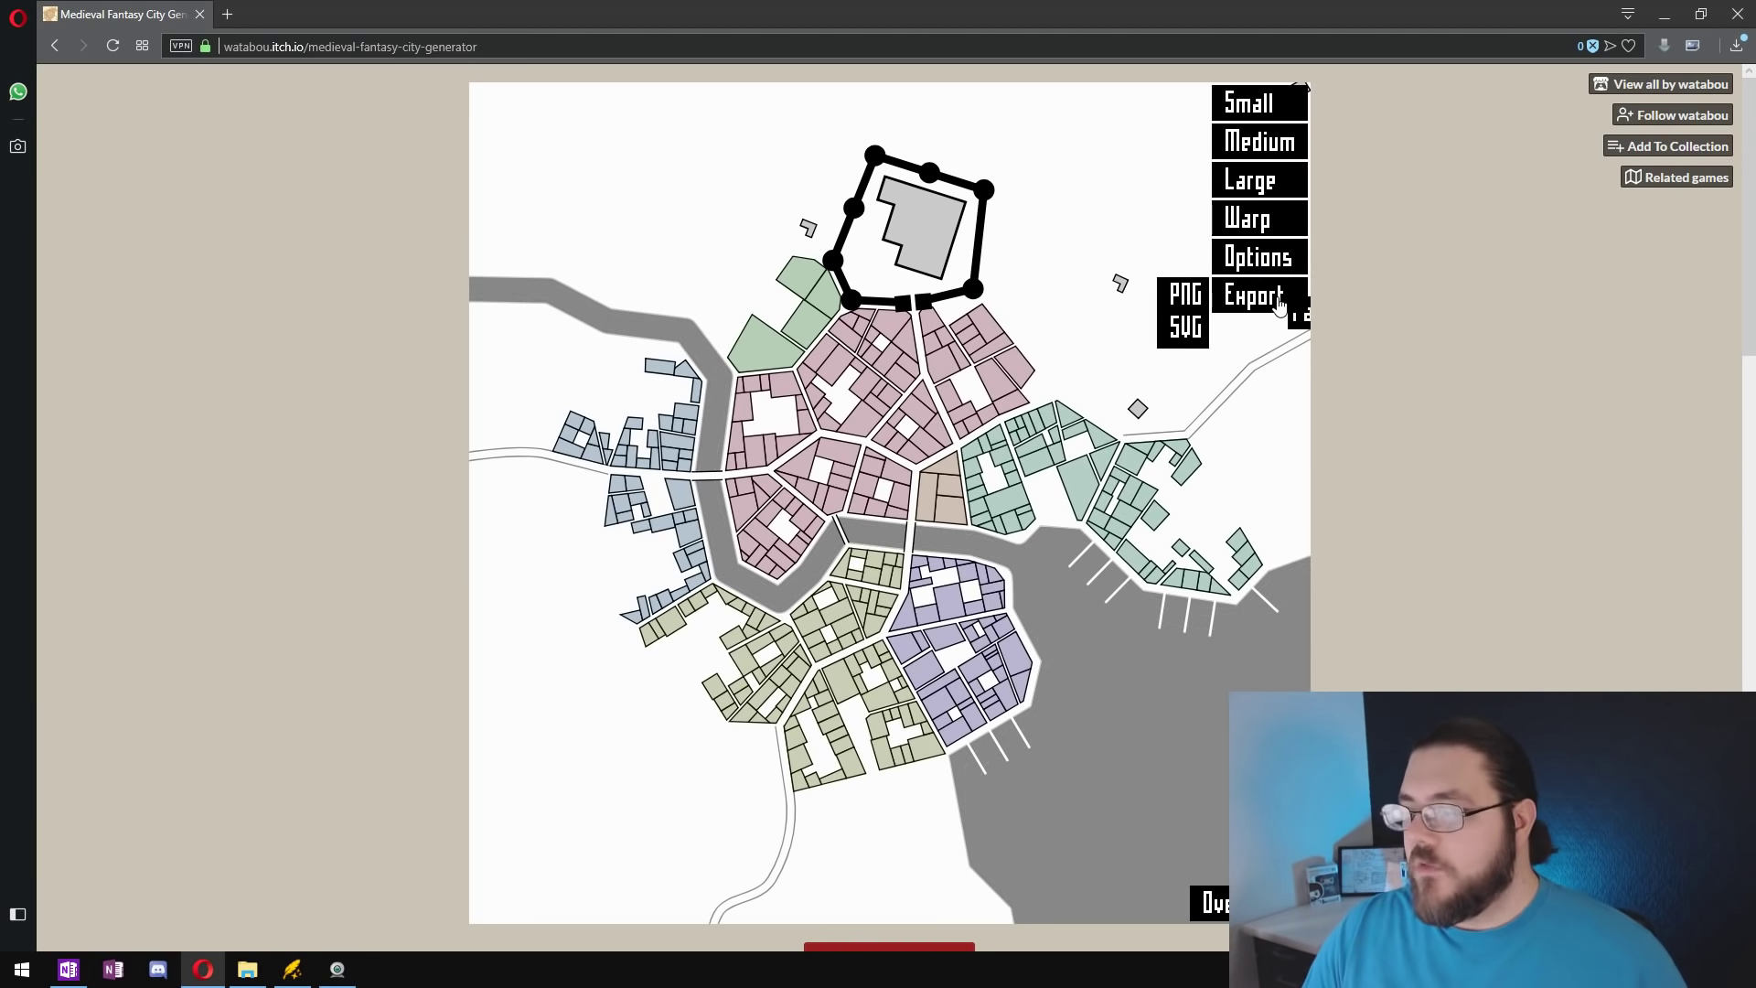
Step: Export the watercolour map as test1.png
left_click(1201, 294)
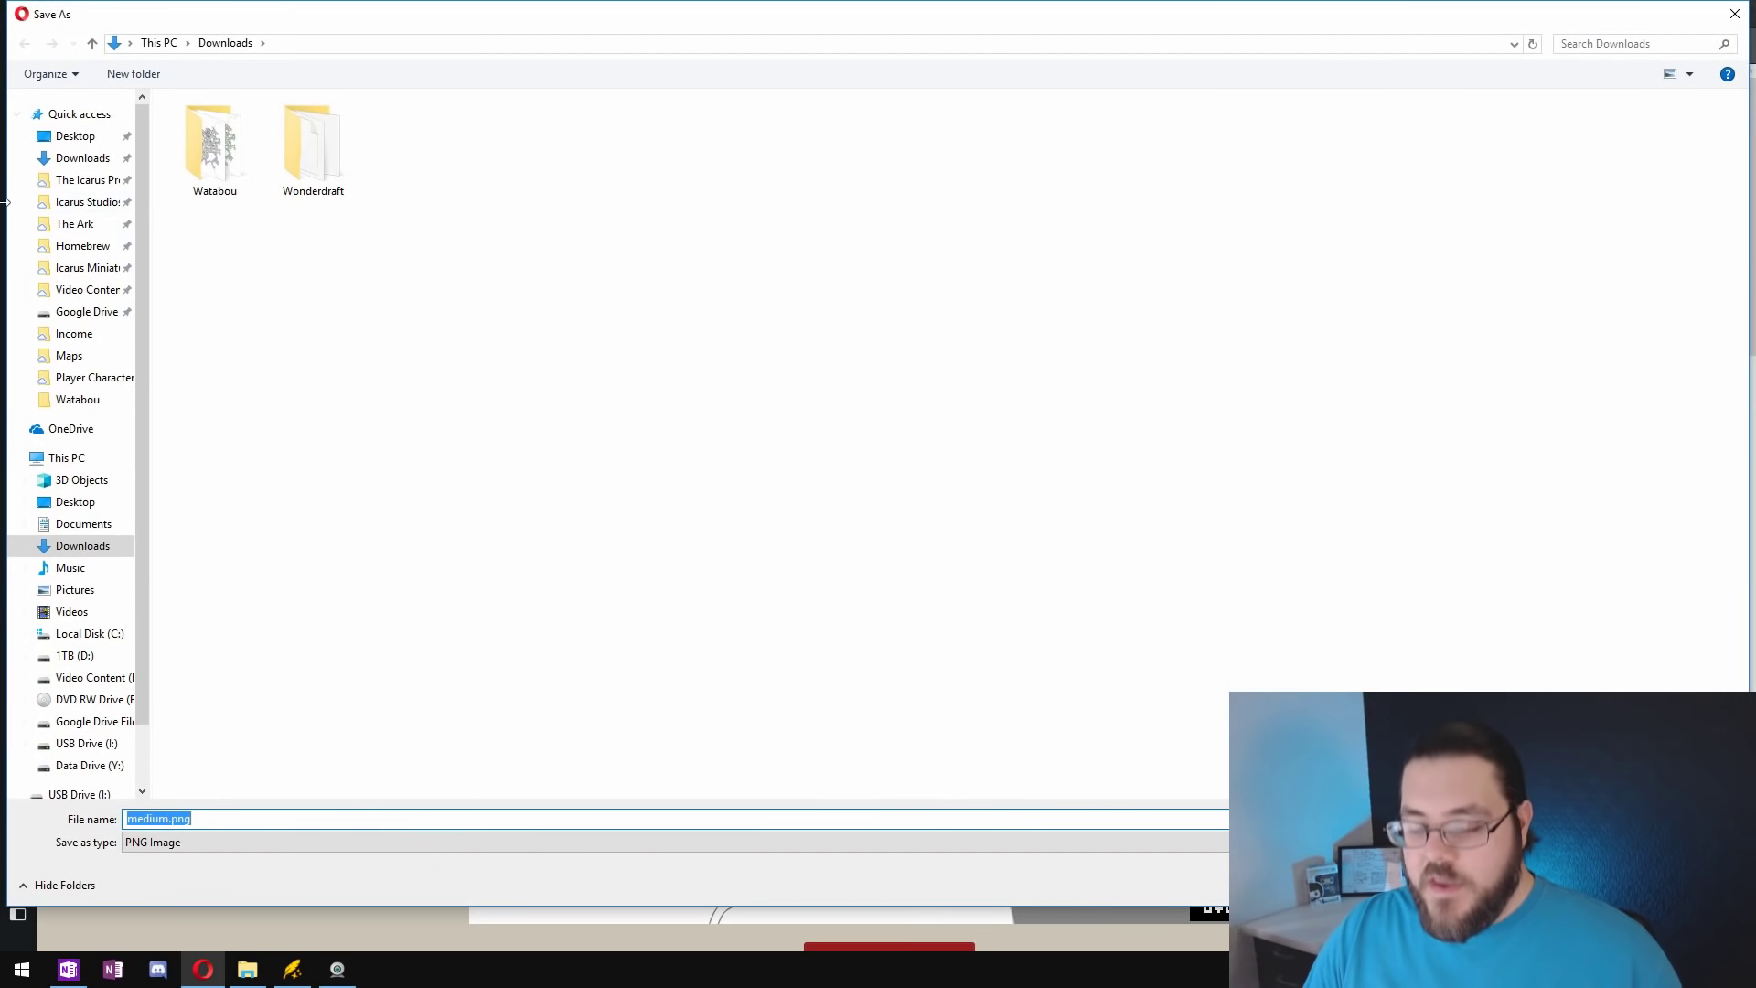
type("test")
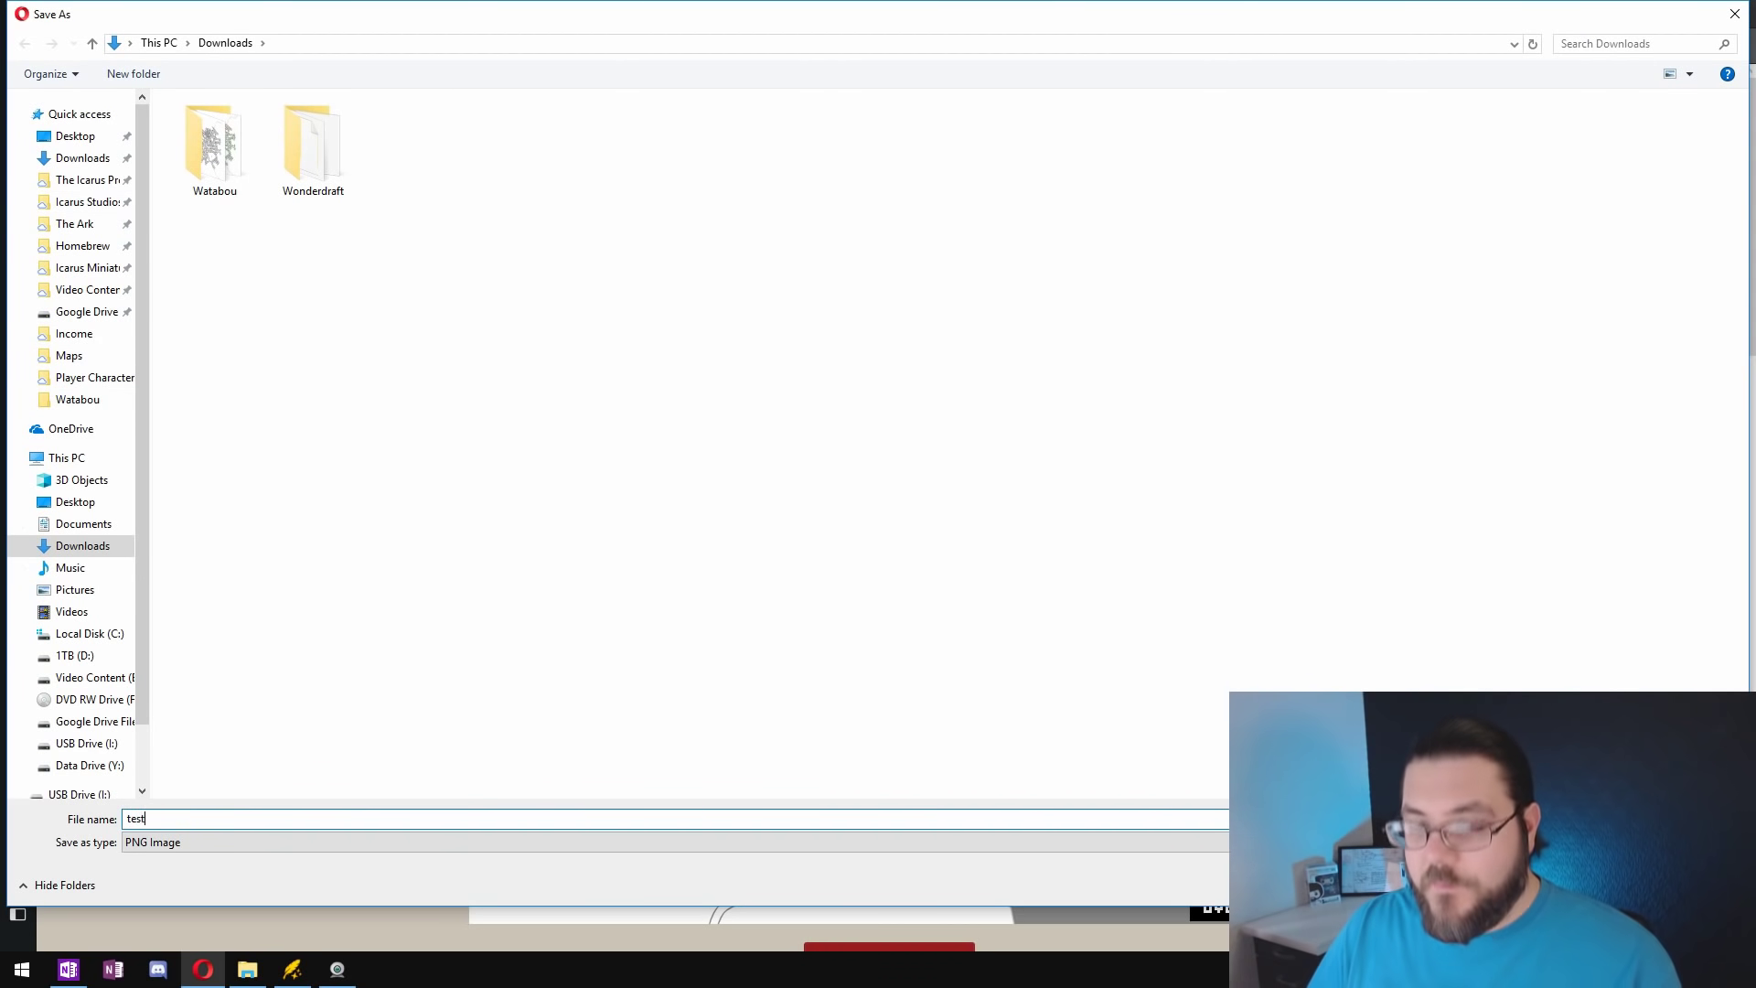
type("1")
key("Return")
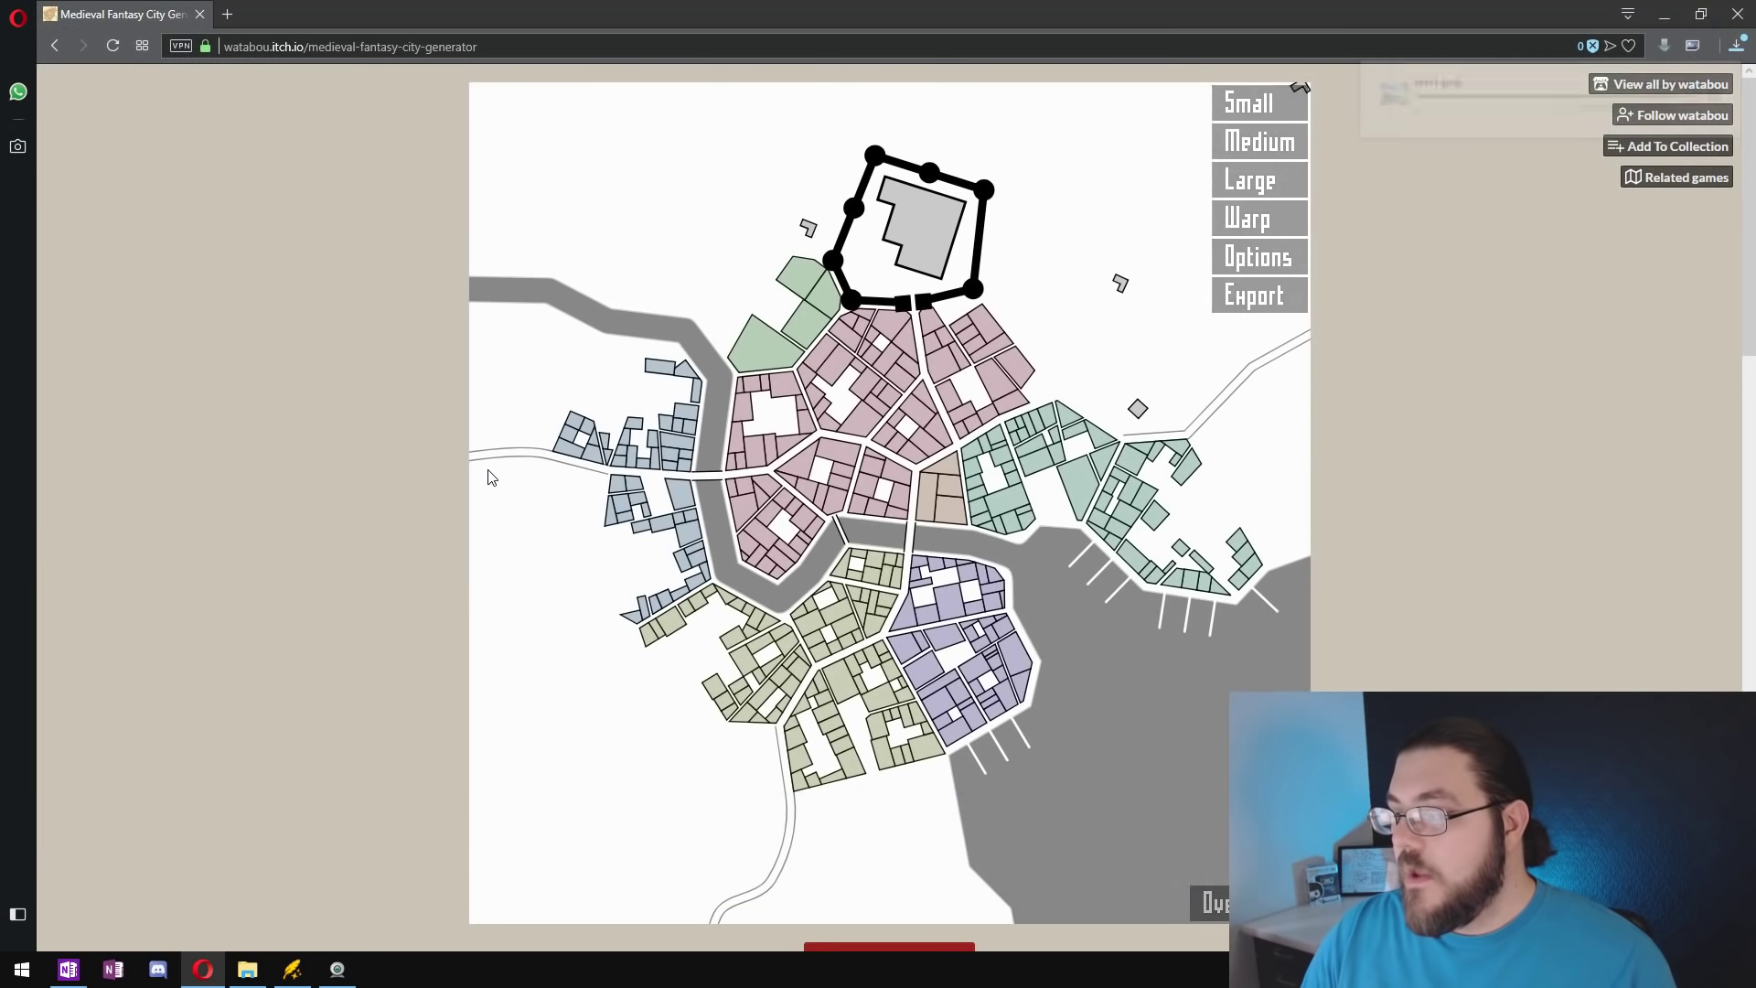
Step: Switch the palette to the grey Default and export it as a second PNG, test 2.png
left_click(1268, 261)
mouse_move(1159, 263)
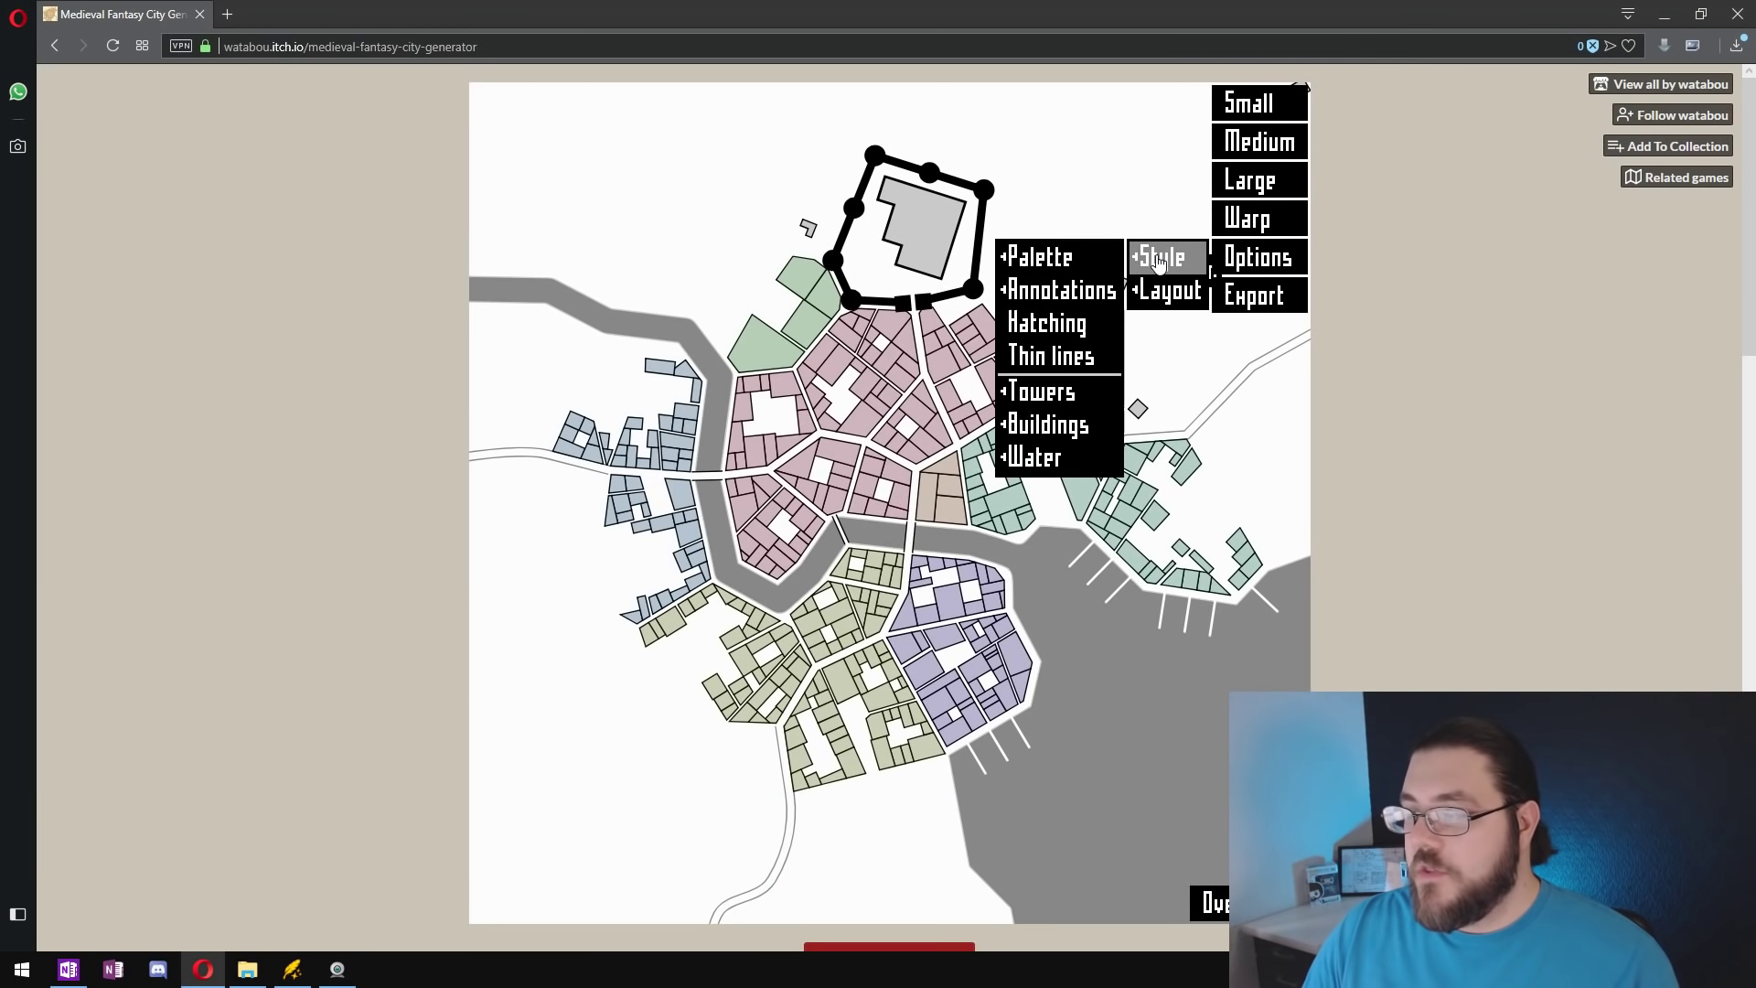
mouse_move(1042, 270)
left_click(917, 298)
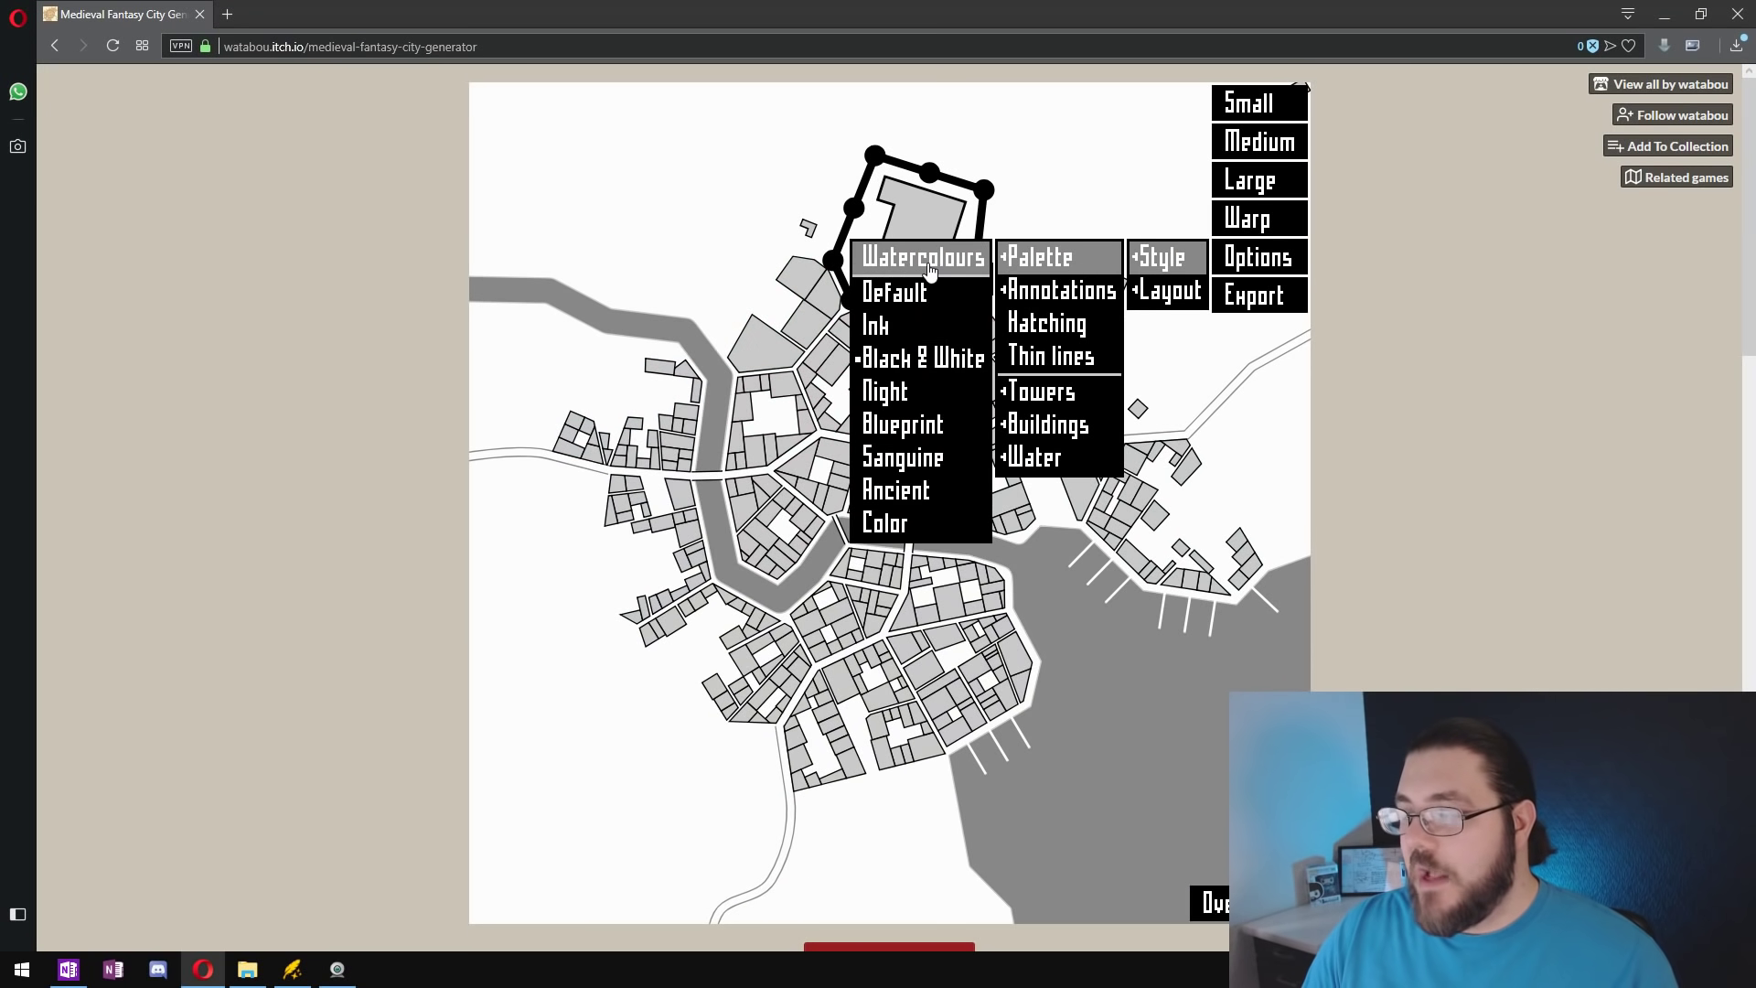
left_click(1255, 302)
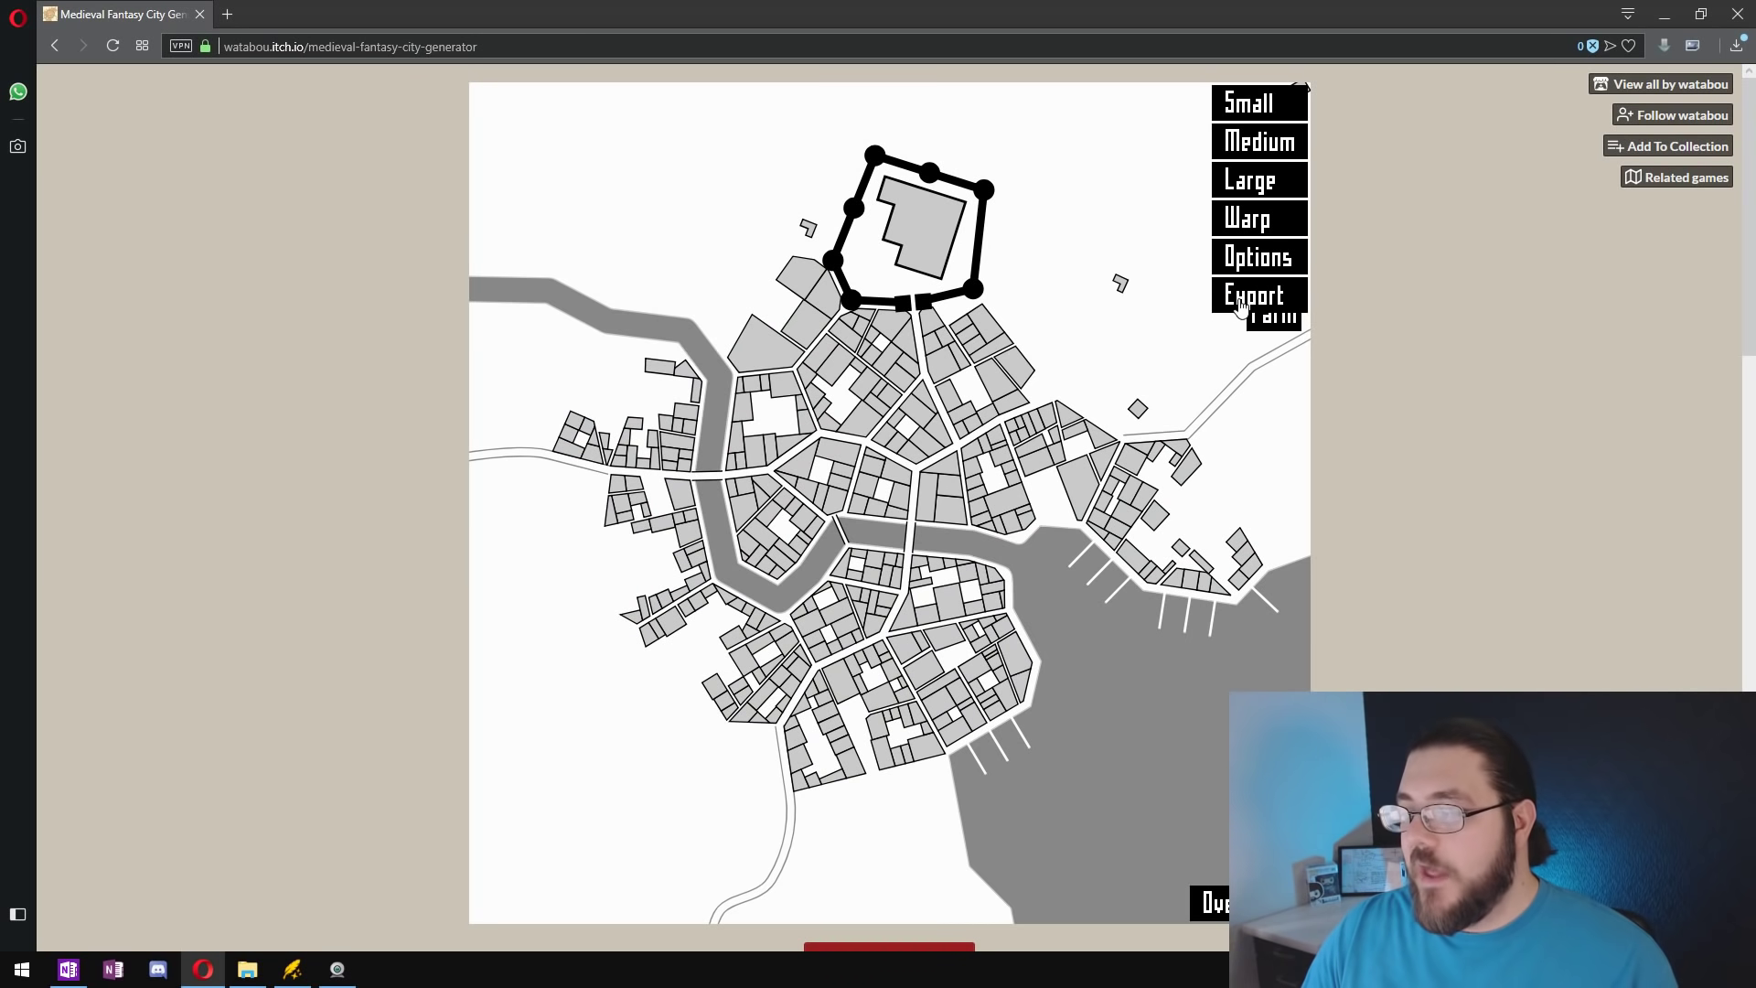
left_click(1185, 294)
key("Return")
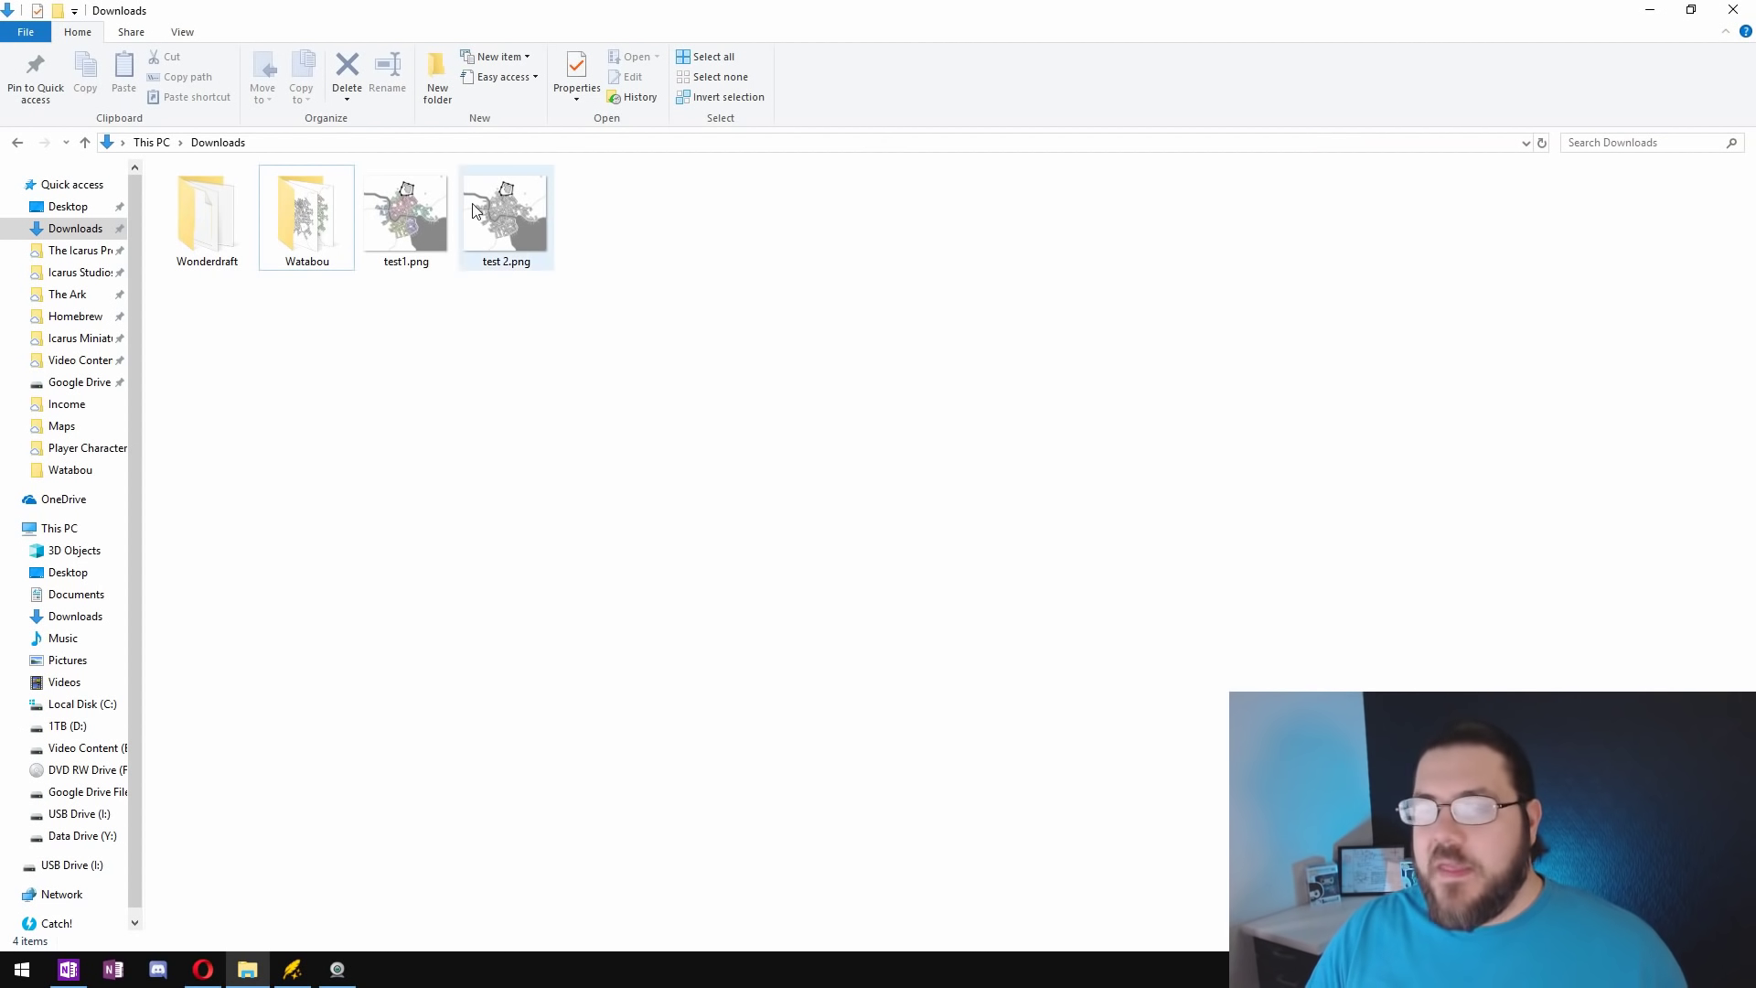
Step: Open test1.png from the Downloads folder with Adobe Photoshop via Open with
left_click(407, 215)
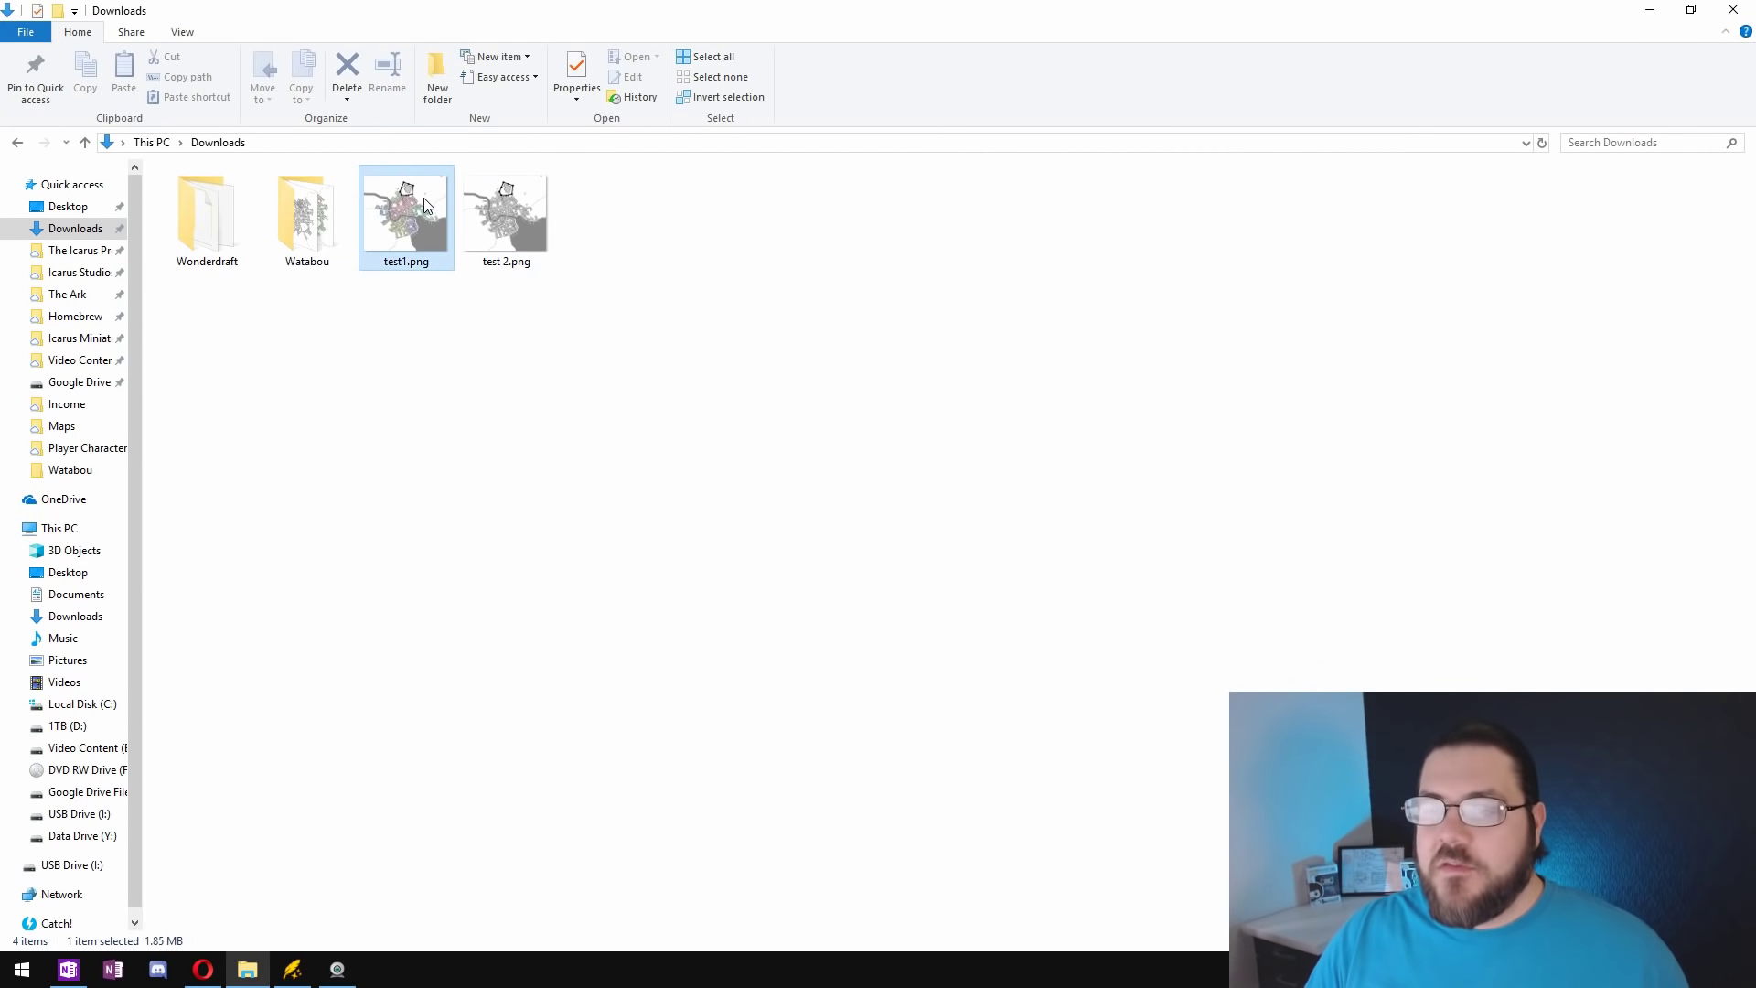
right_click(424, 199)
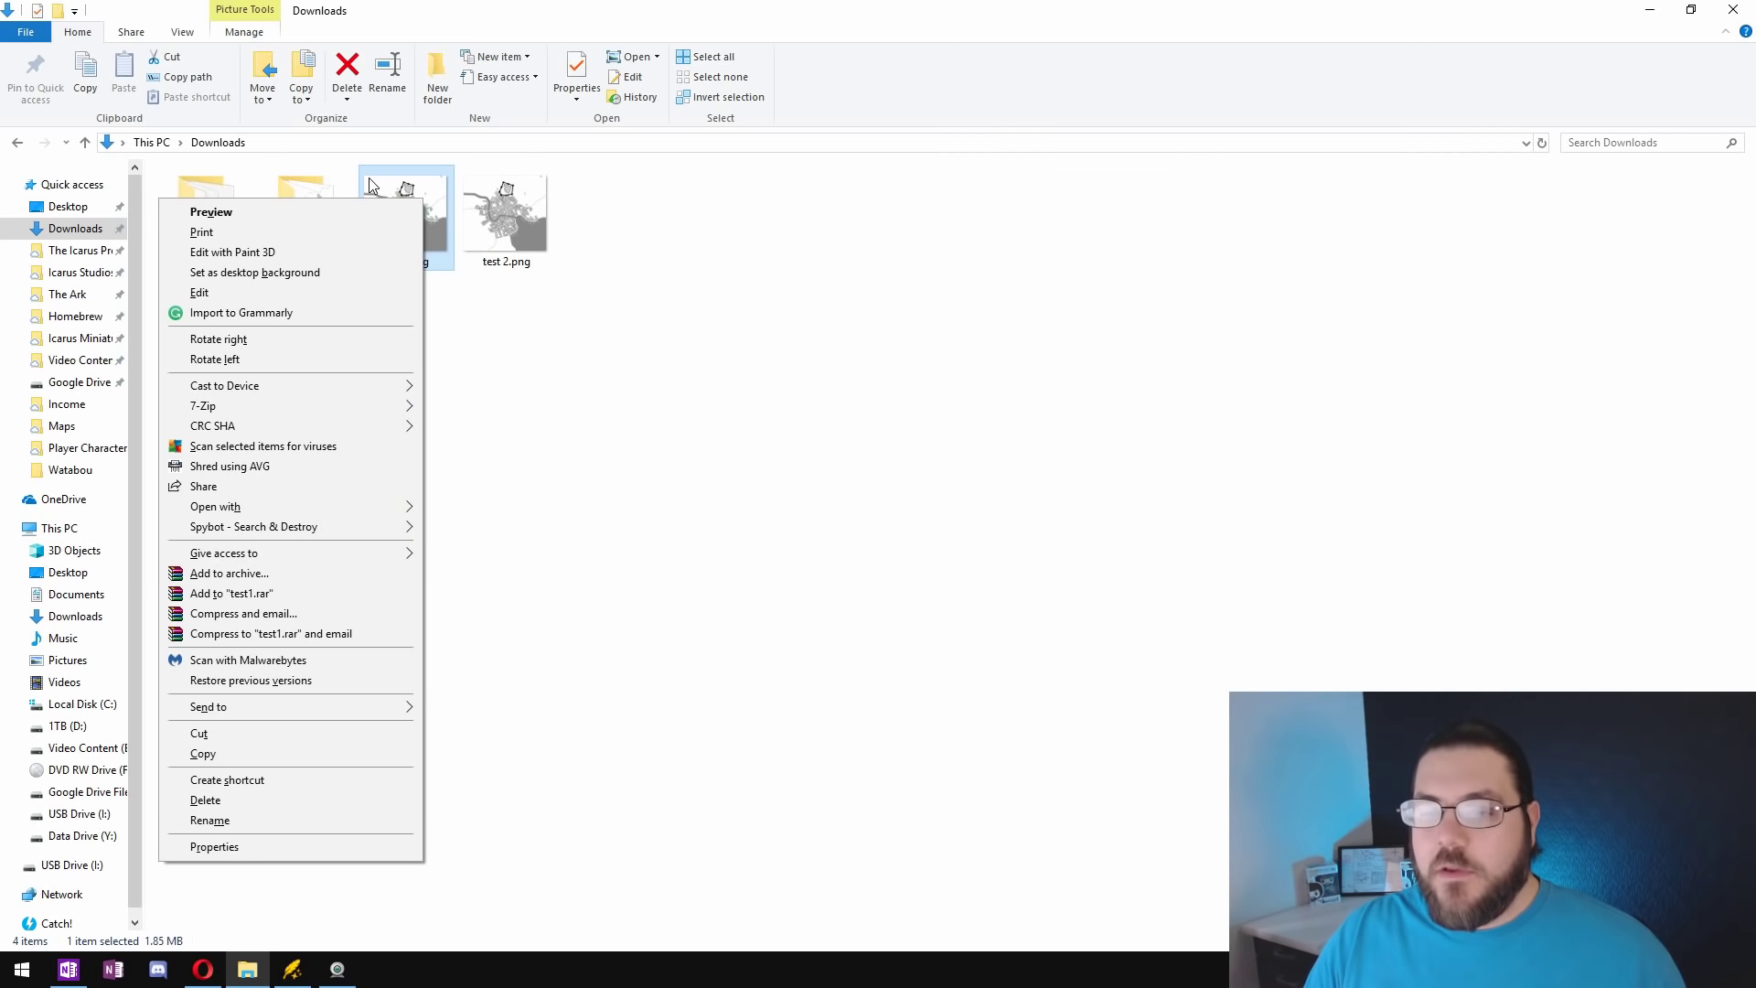
mouse_move(295, 523)
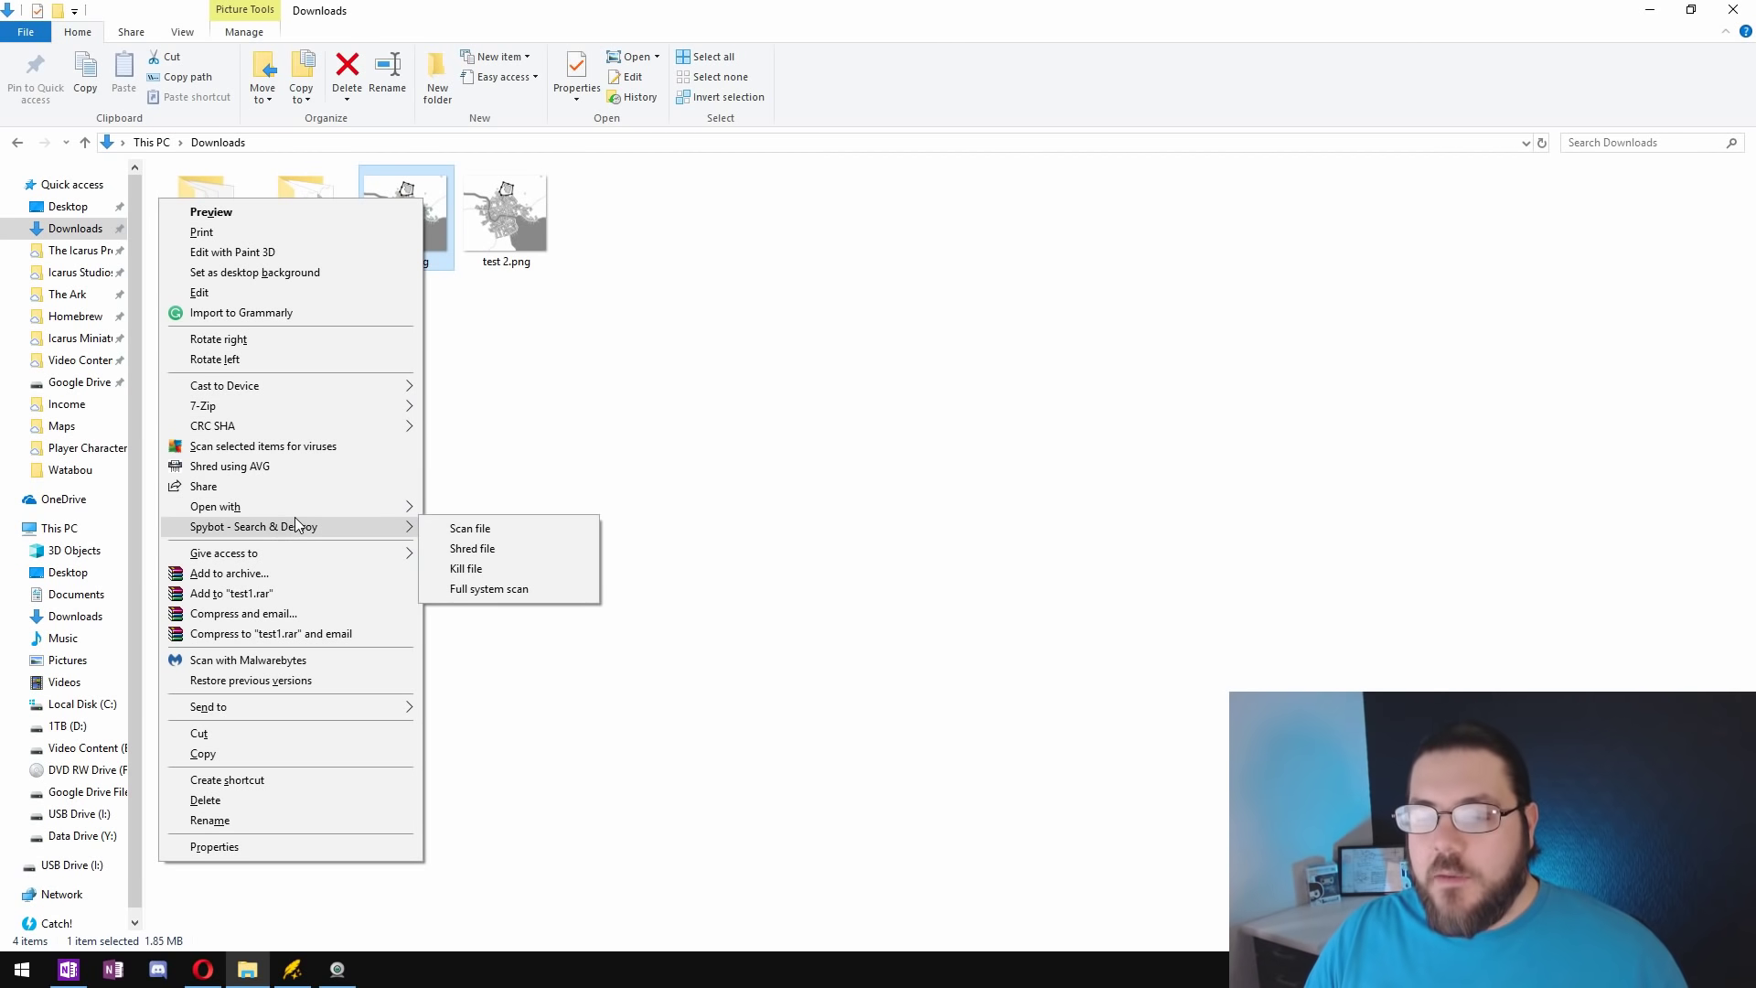
left_click(487, 506)
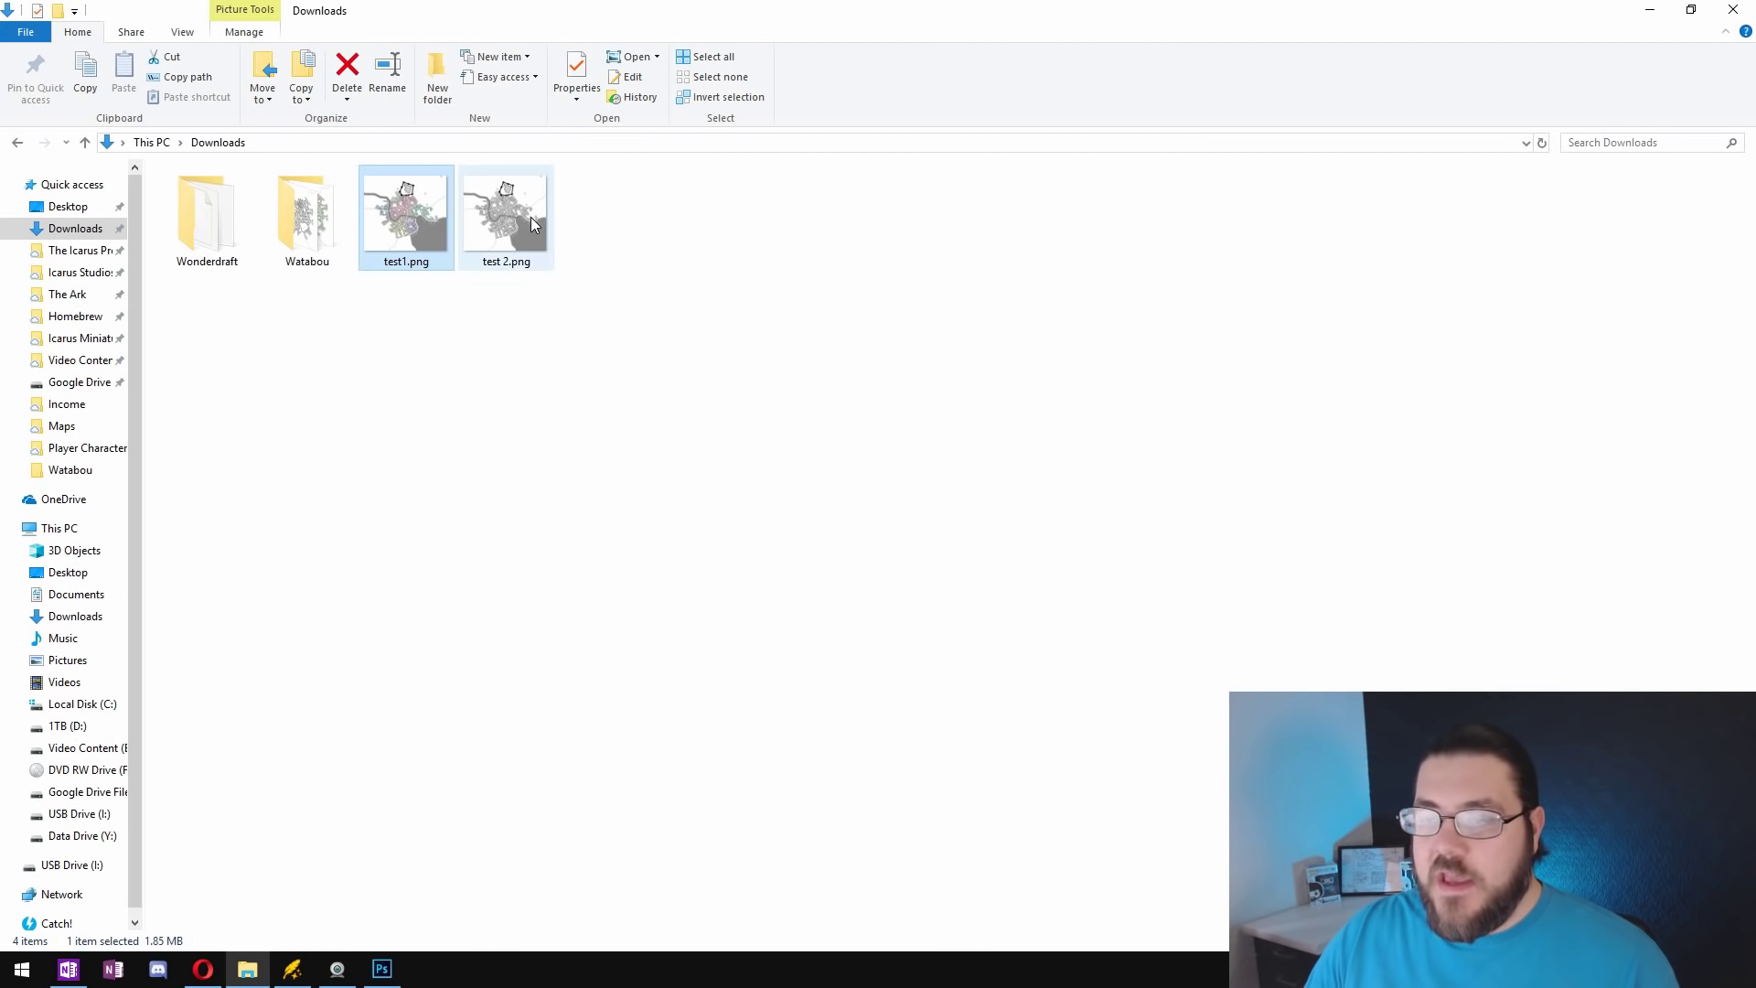
Step: Place test 2.png over the coloured map and rasterize the test 2 layer
left_click(529, 216)
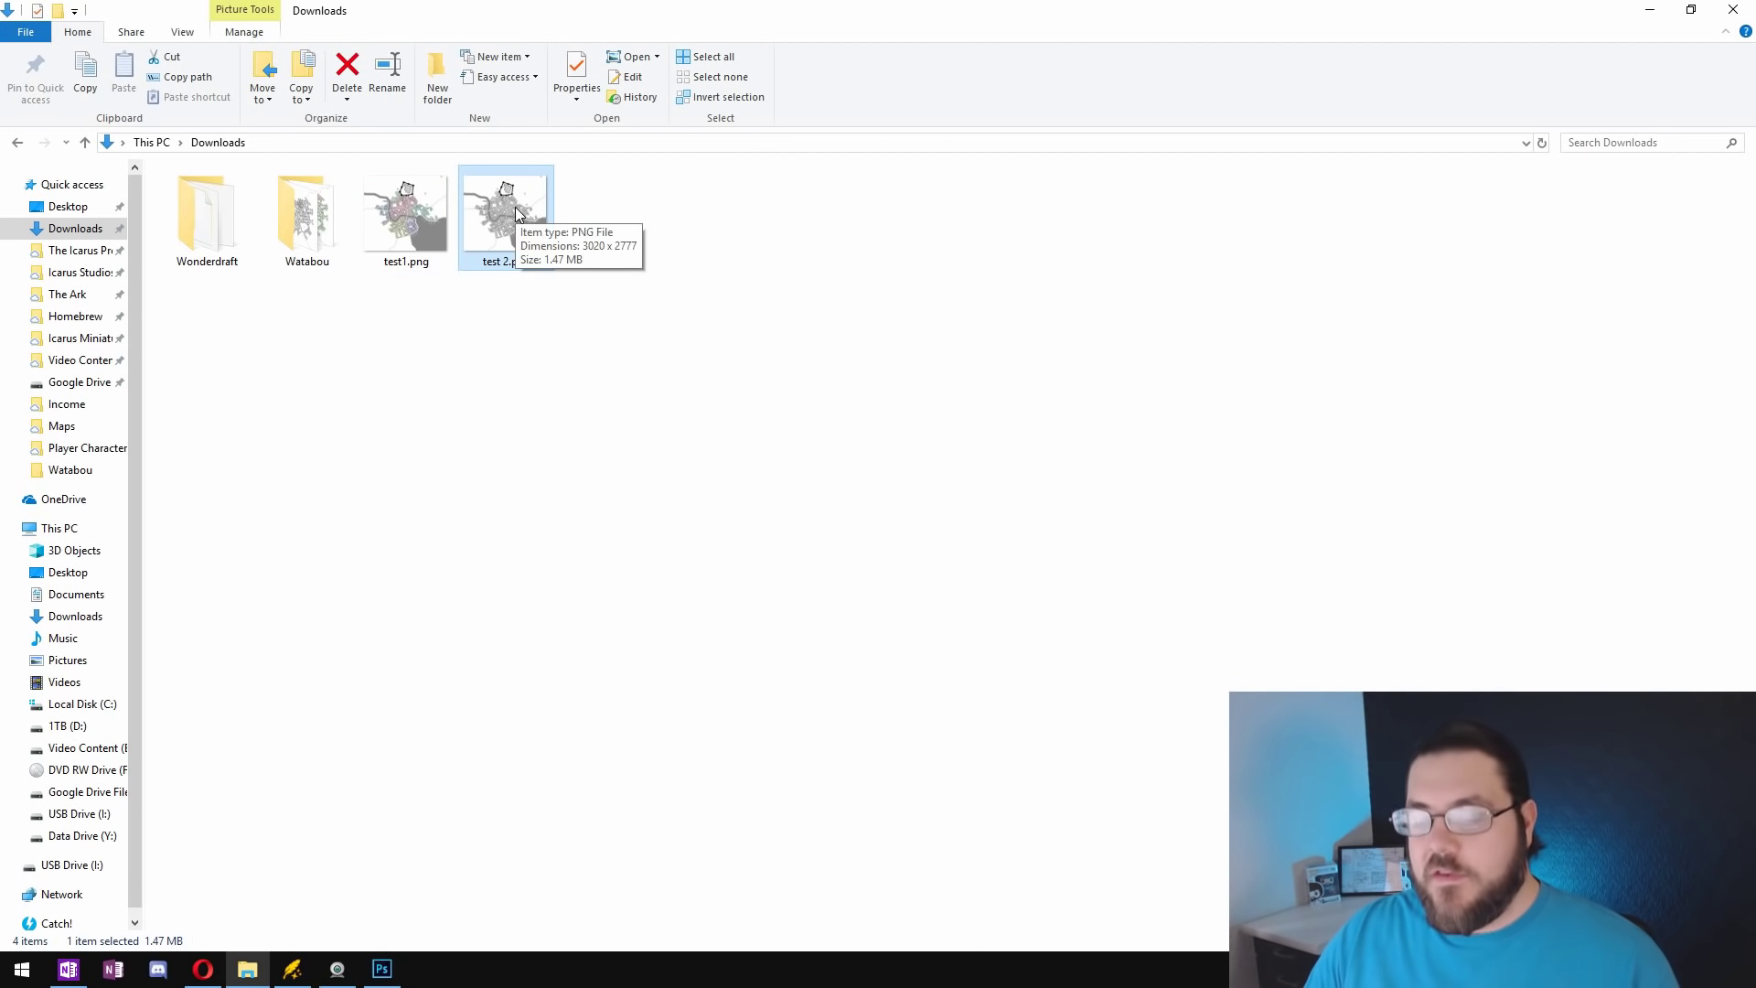
left_click_drag(517, 212, 799, 537)
key("l")
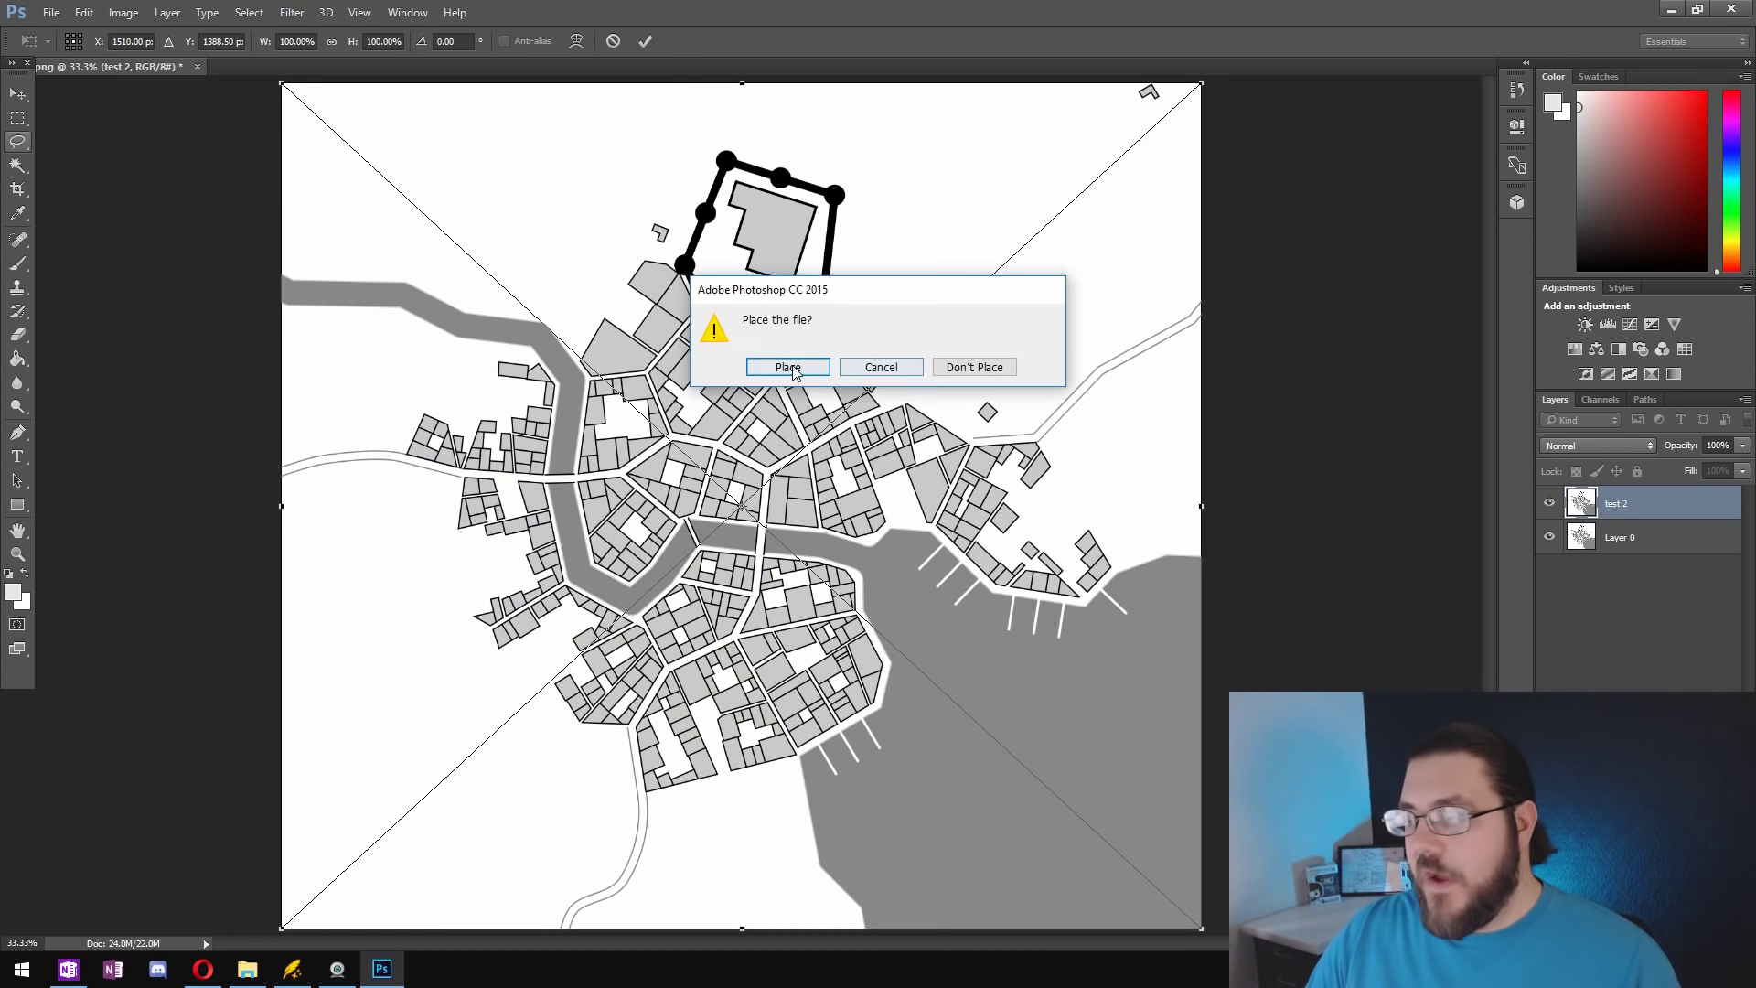
left_click(786, 369)
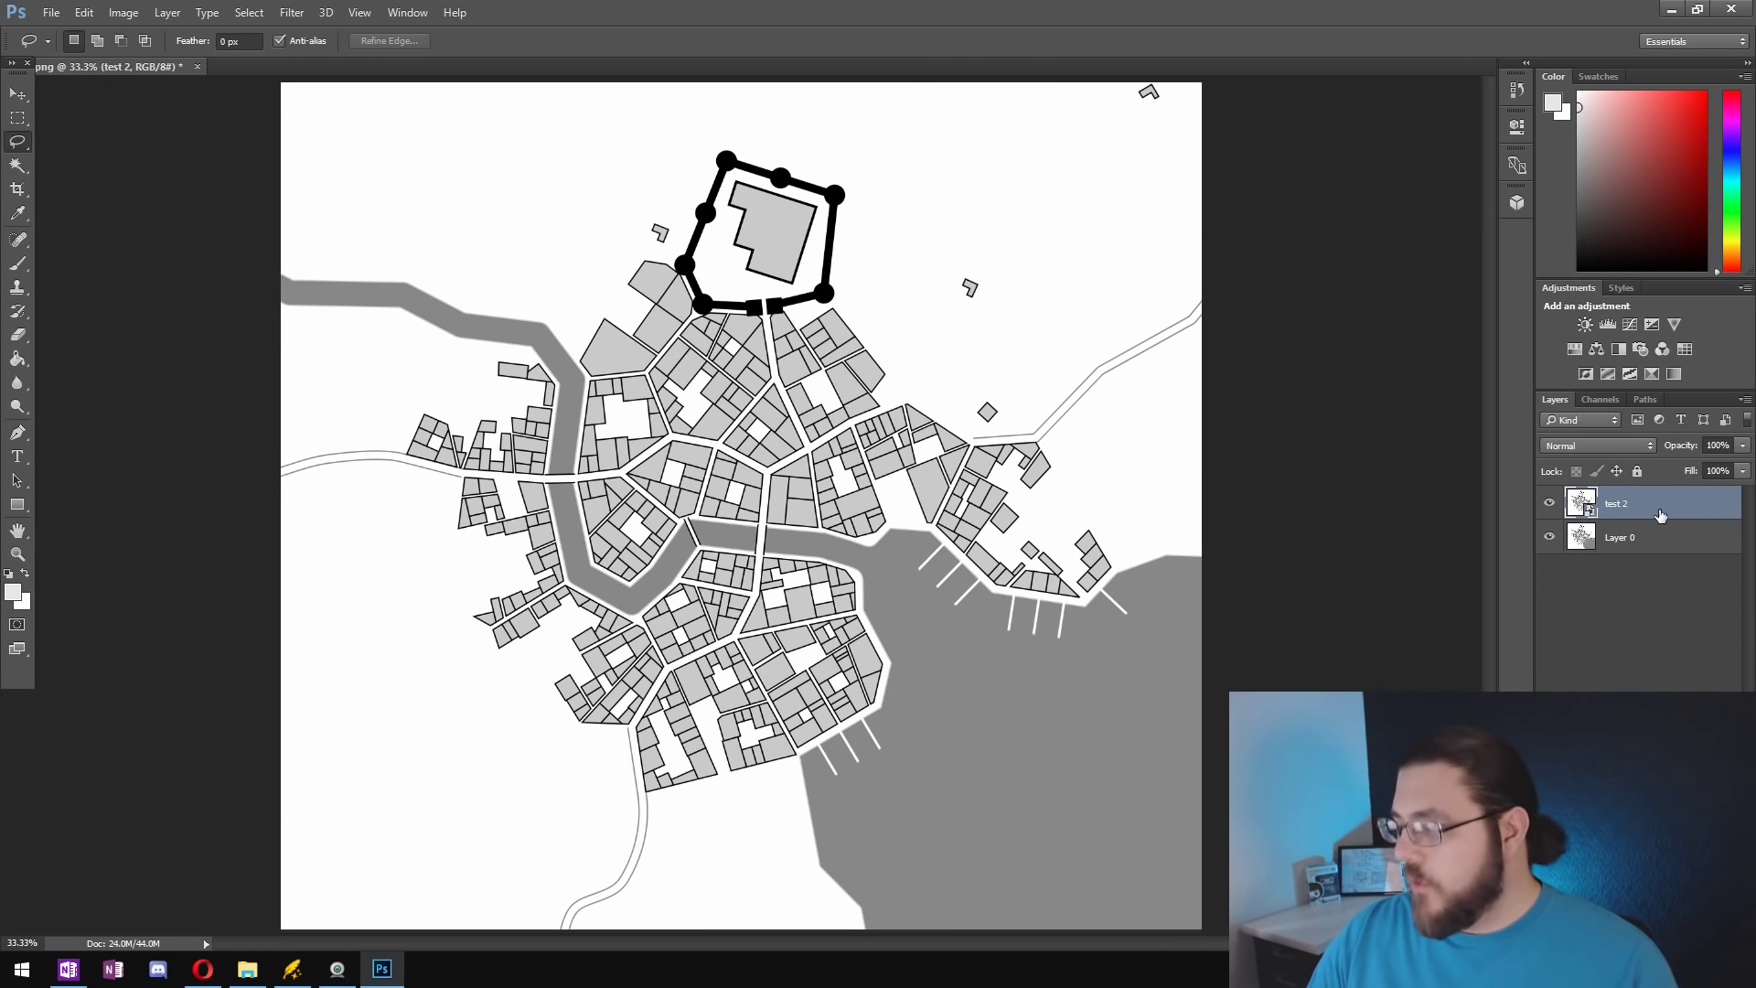
right_click(1605, 503)
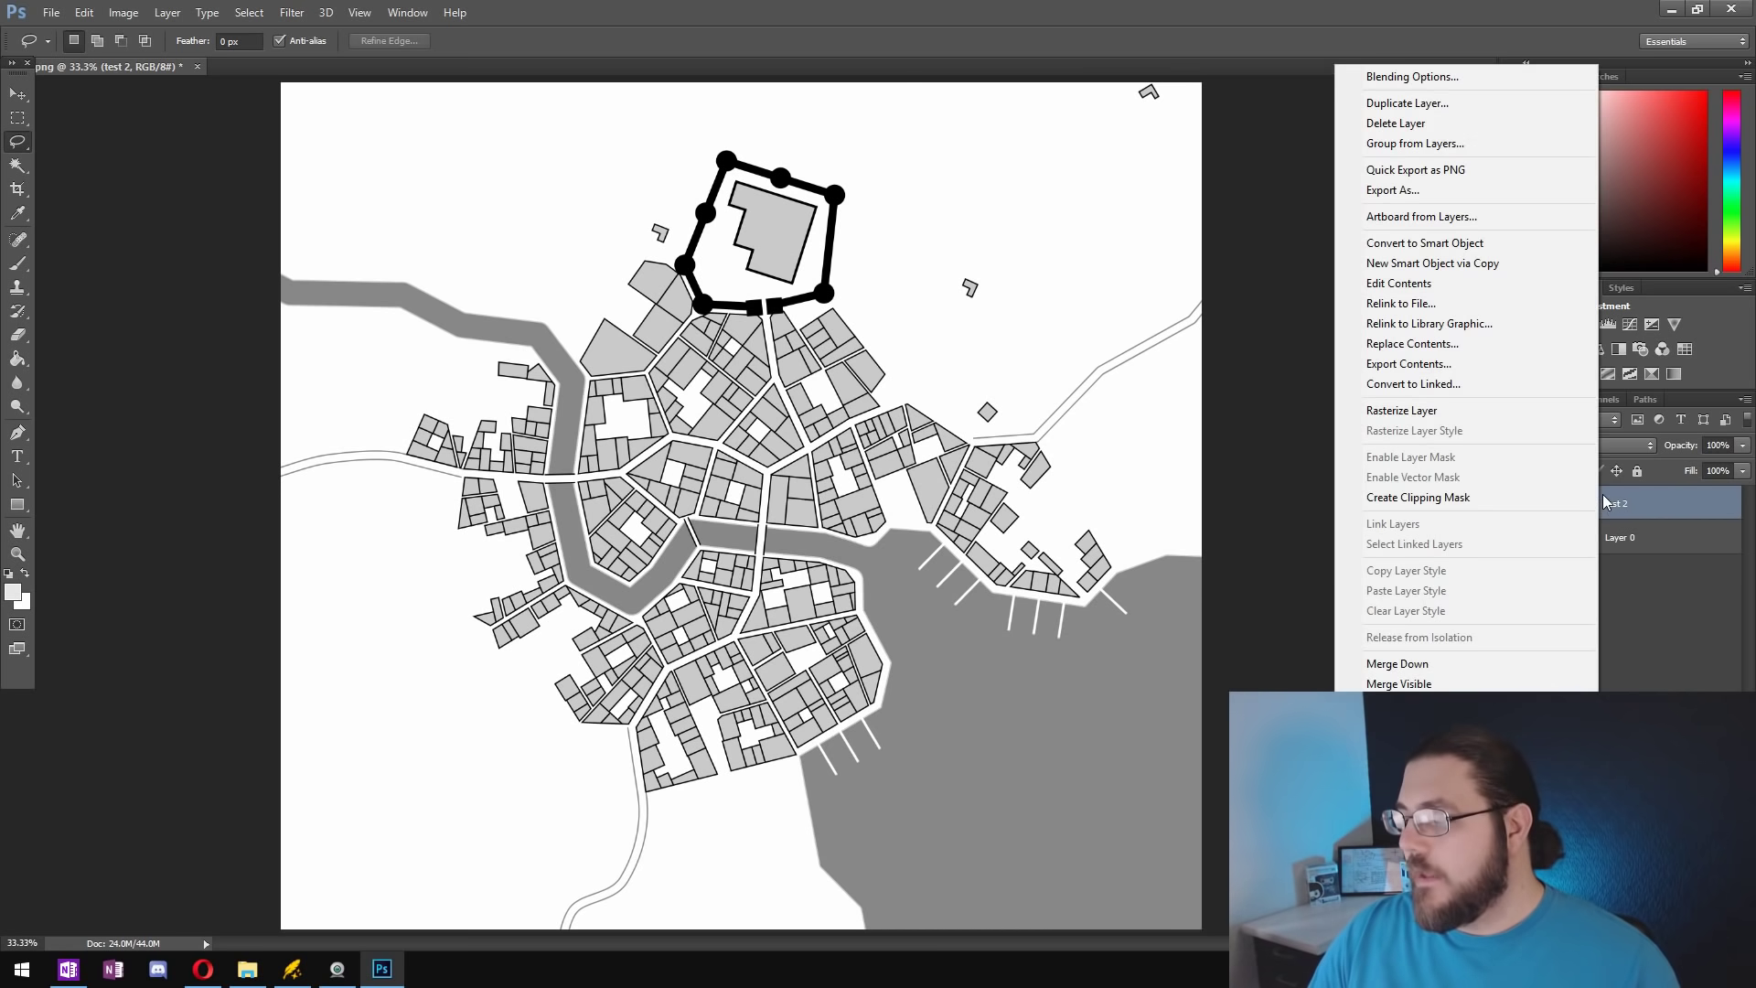
left_click(1443, 412)
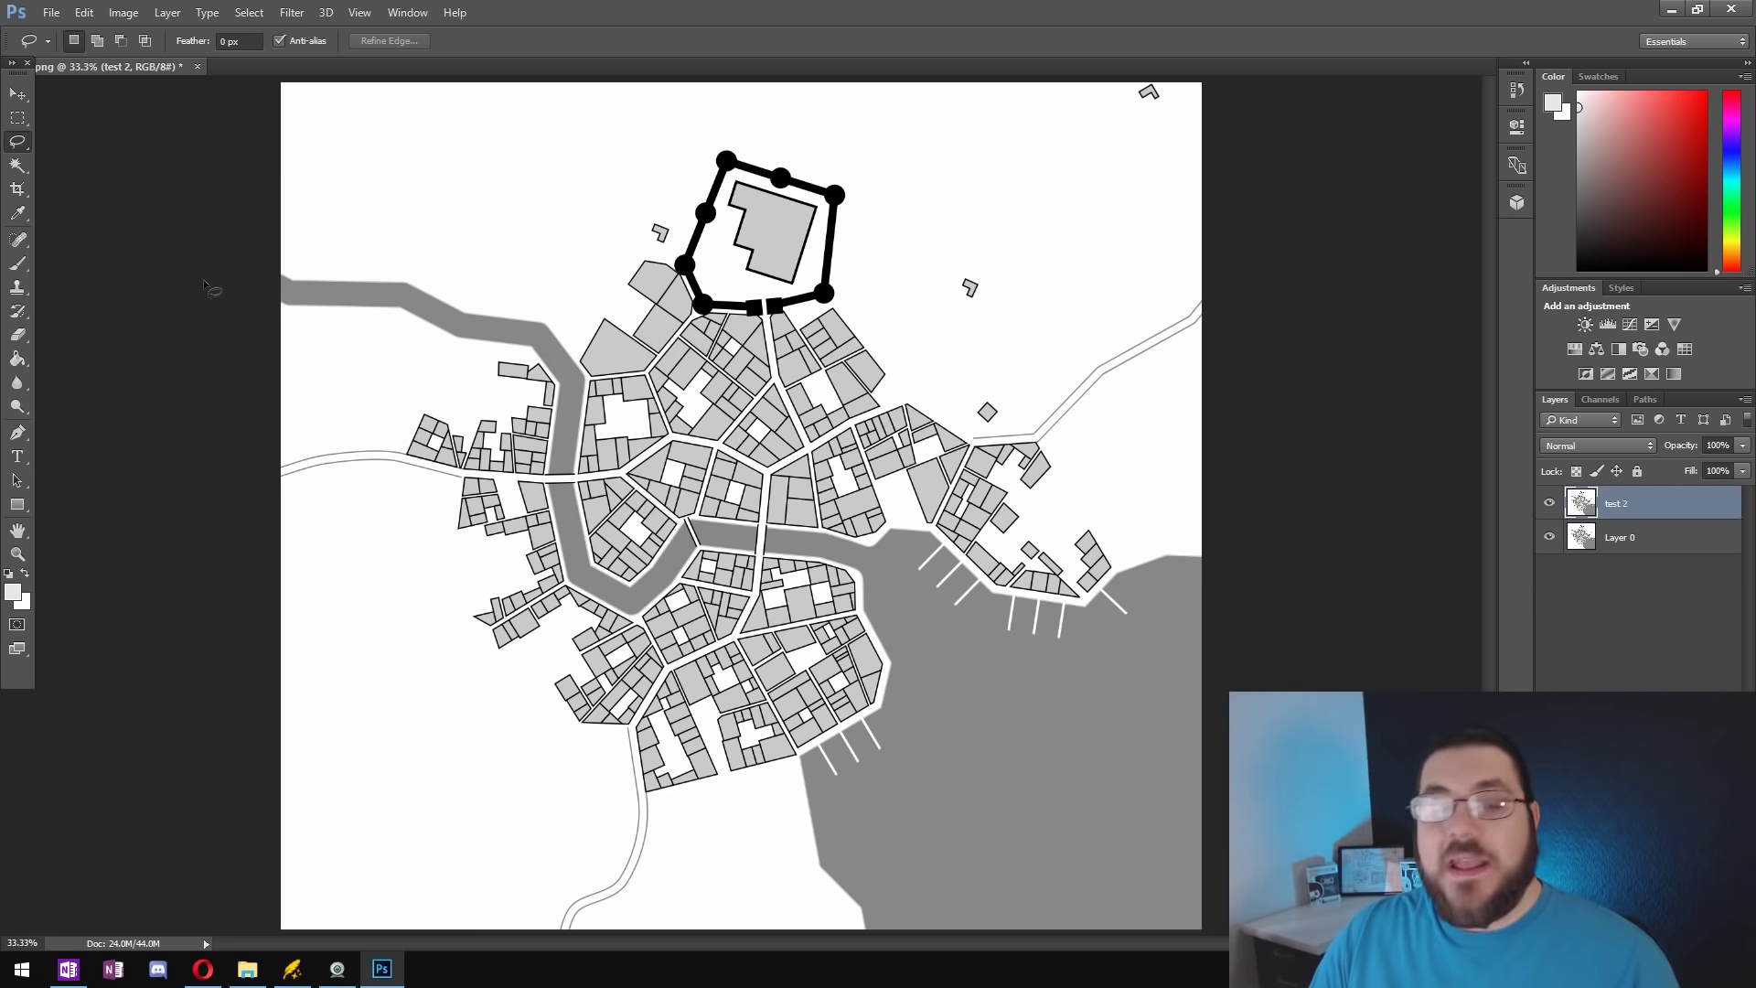
Step: Magic-wand select the white map background and delete it from Layer 0
left_click(18, 166)
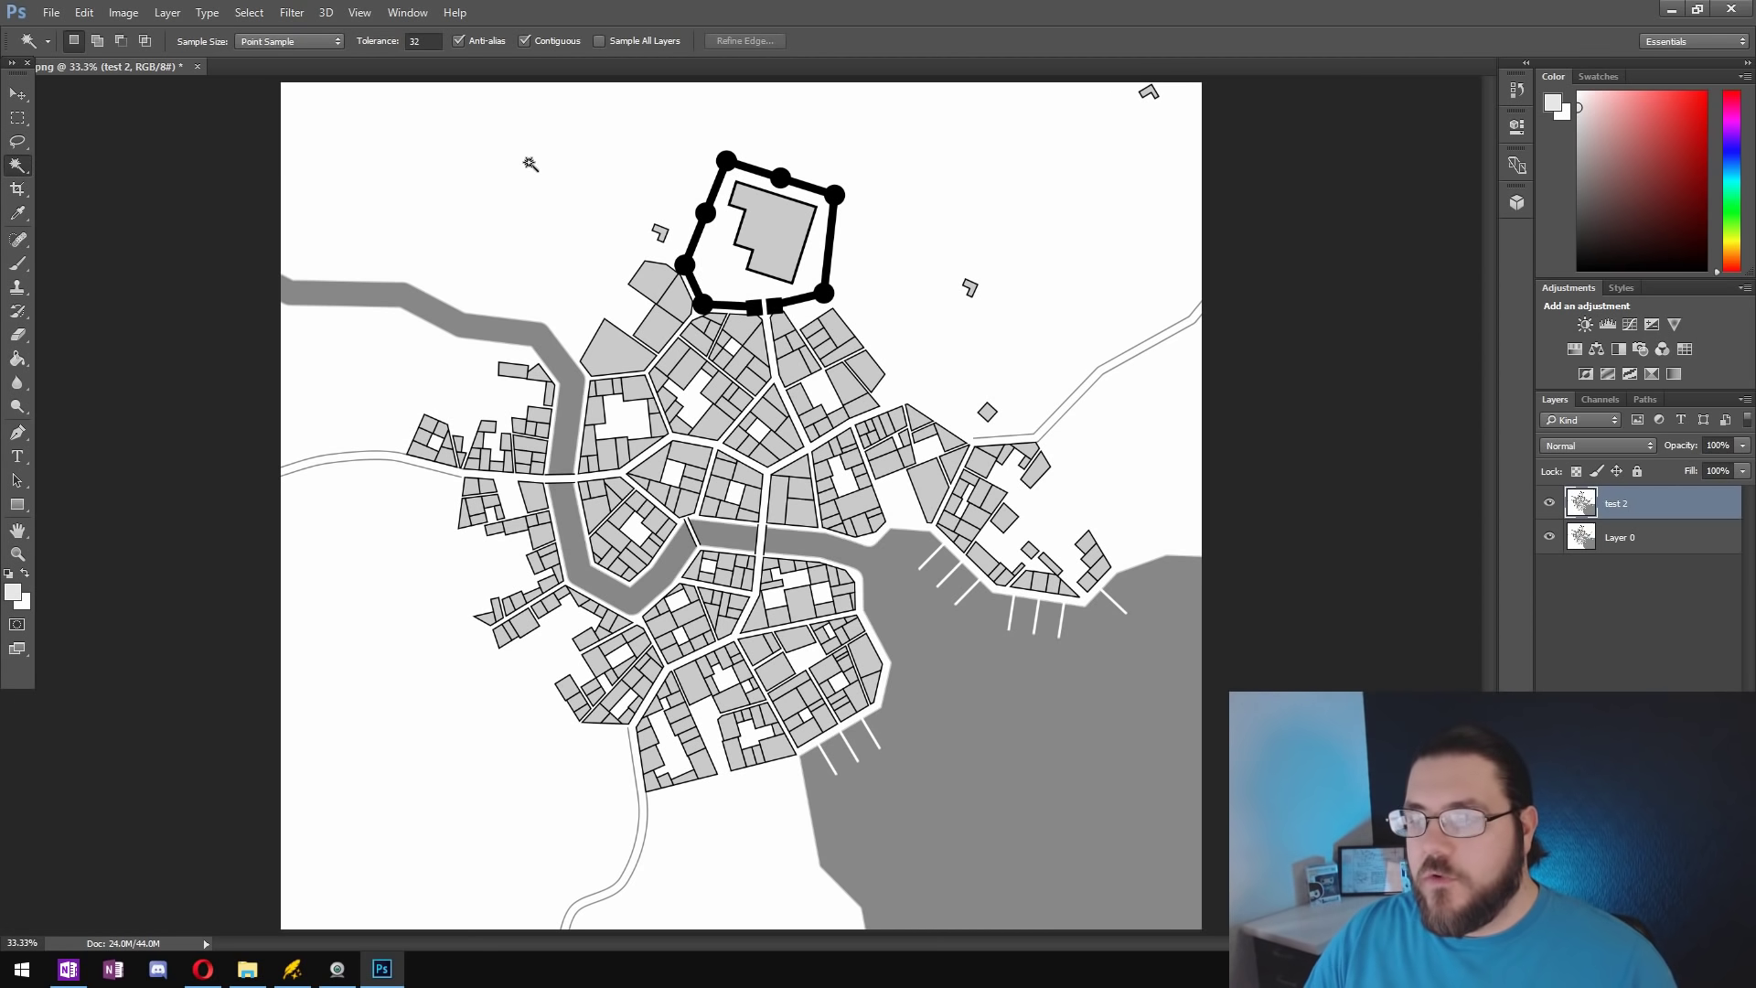
left_click(533, 164)
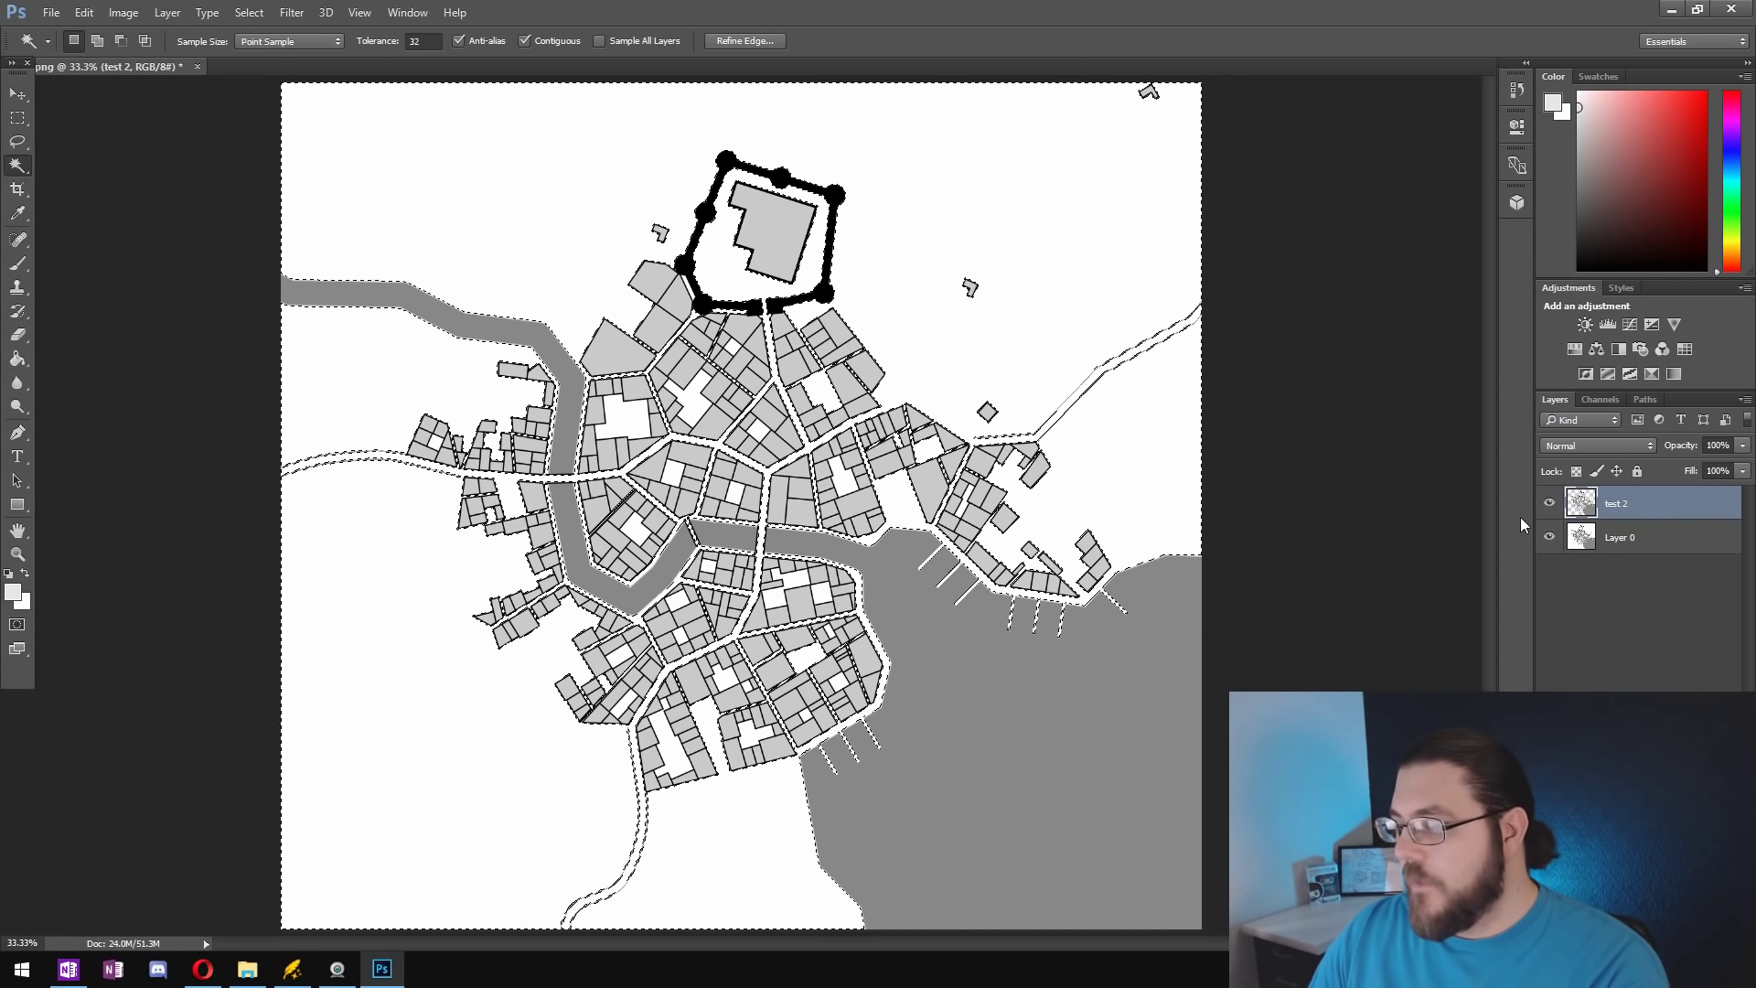
left_click(1625, 539)
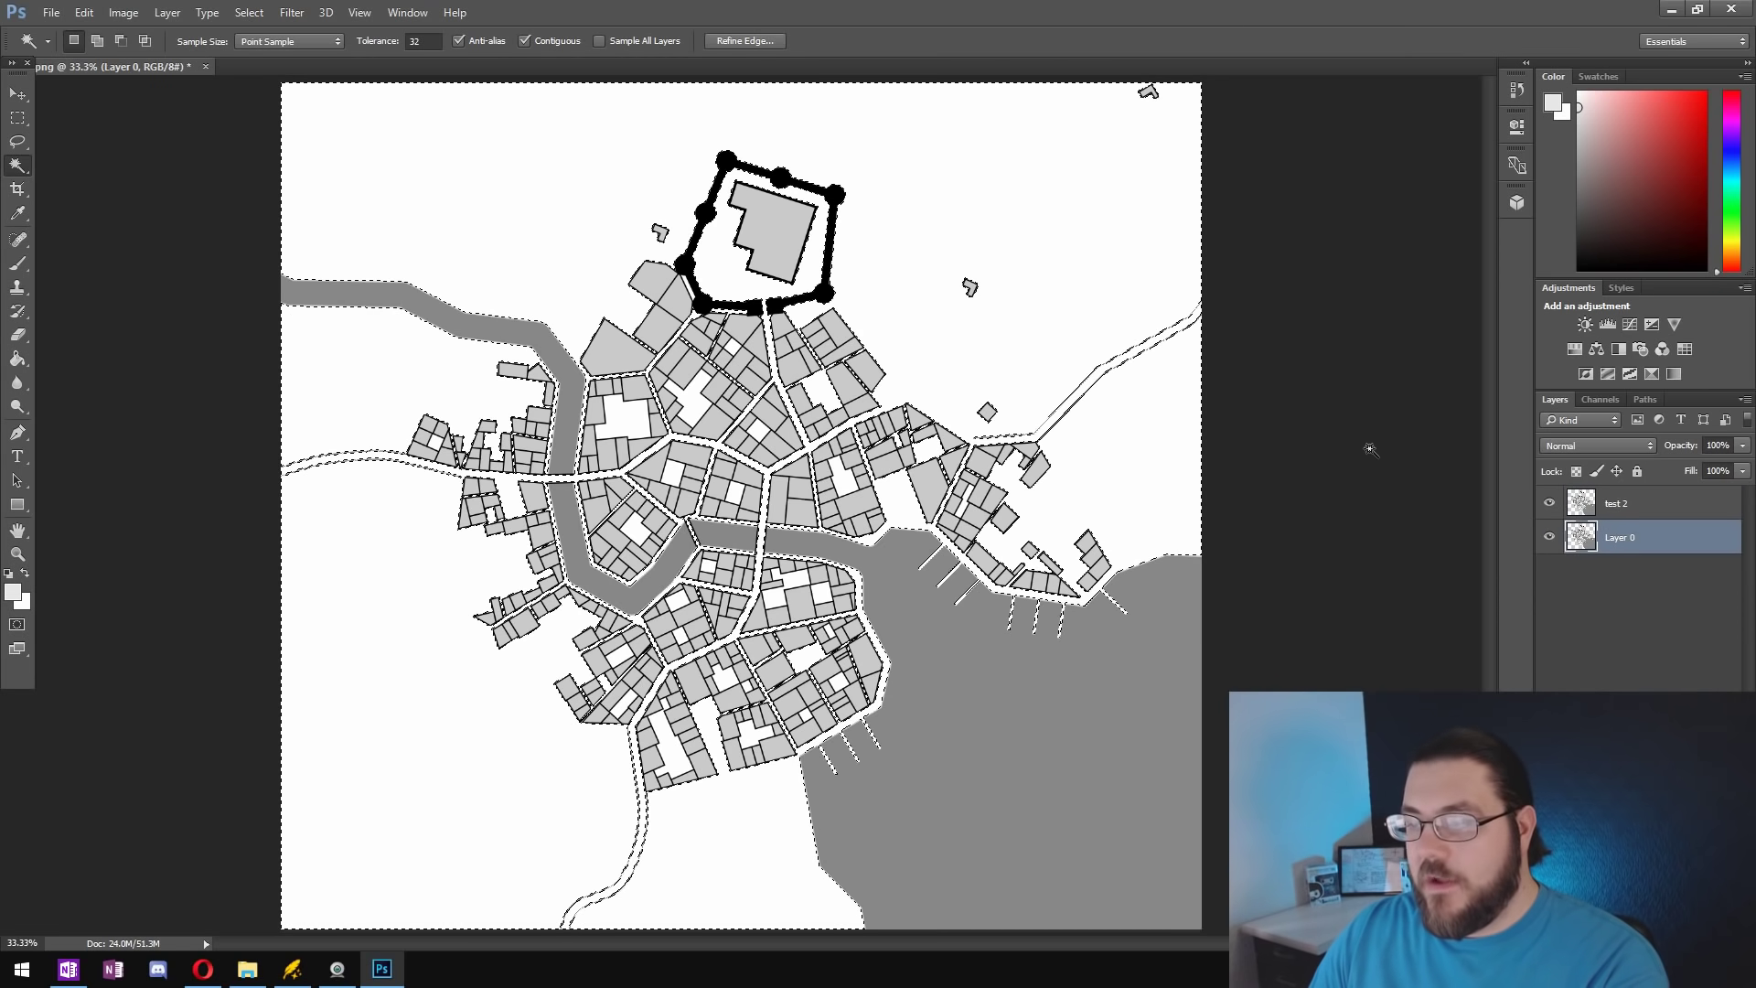
key("Delete")
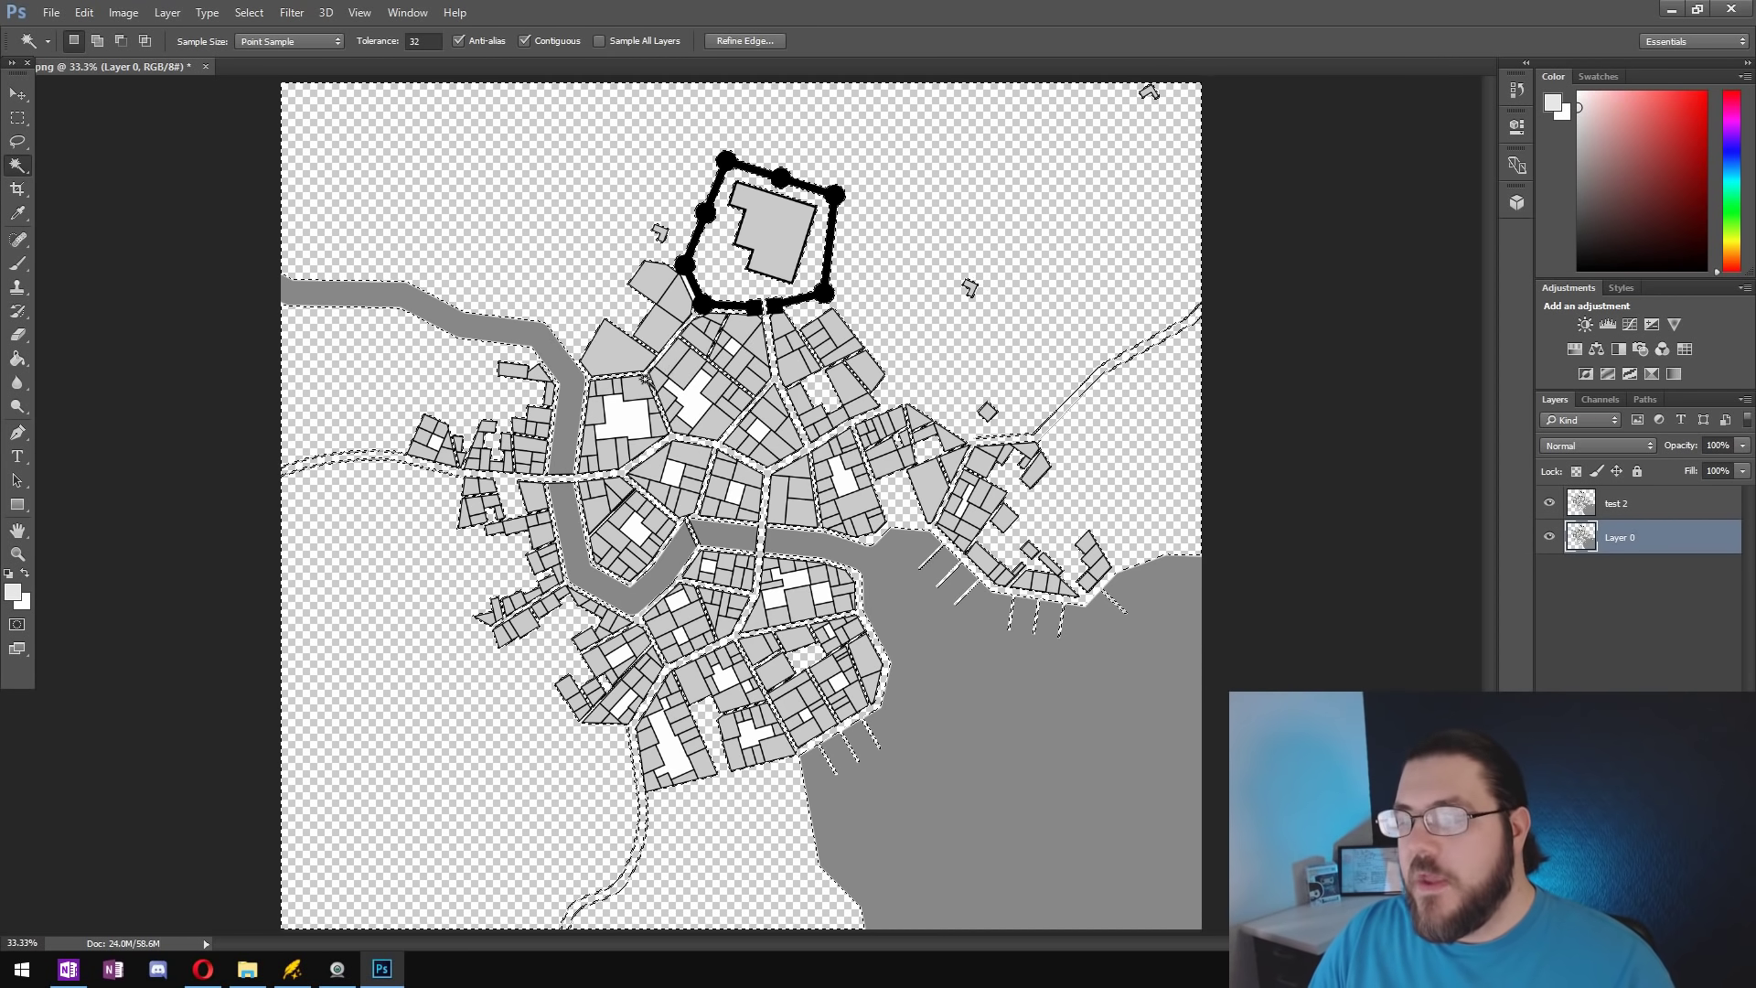
Step: Select three white gaps inside building blocks and delete them from the test 2 layer
left_click(693, 410)
left_click(641, 413, "shift")
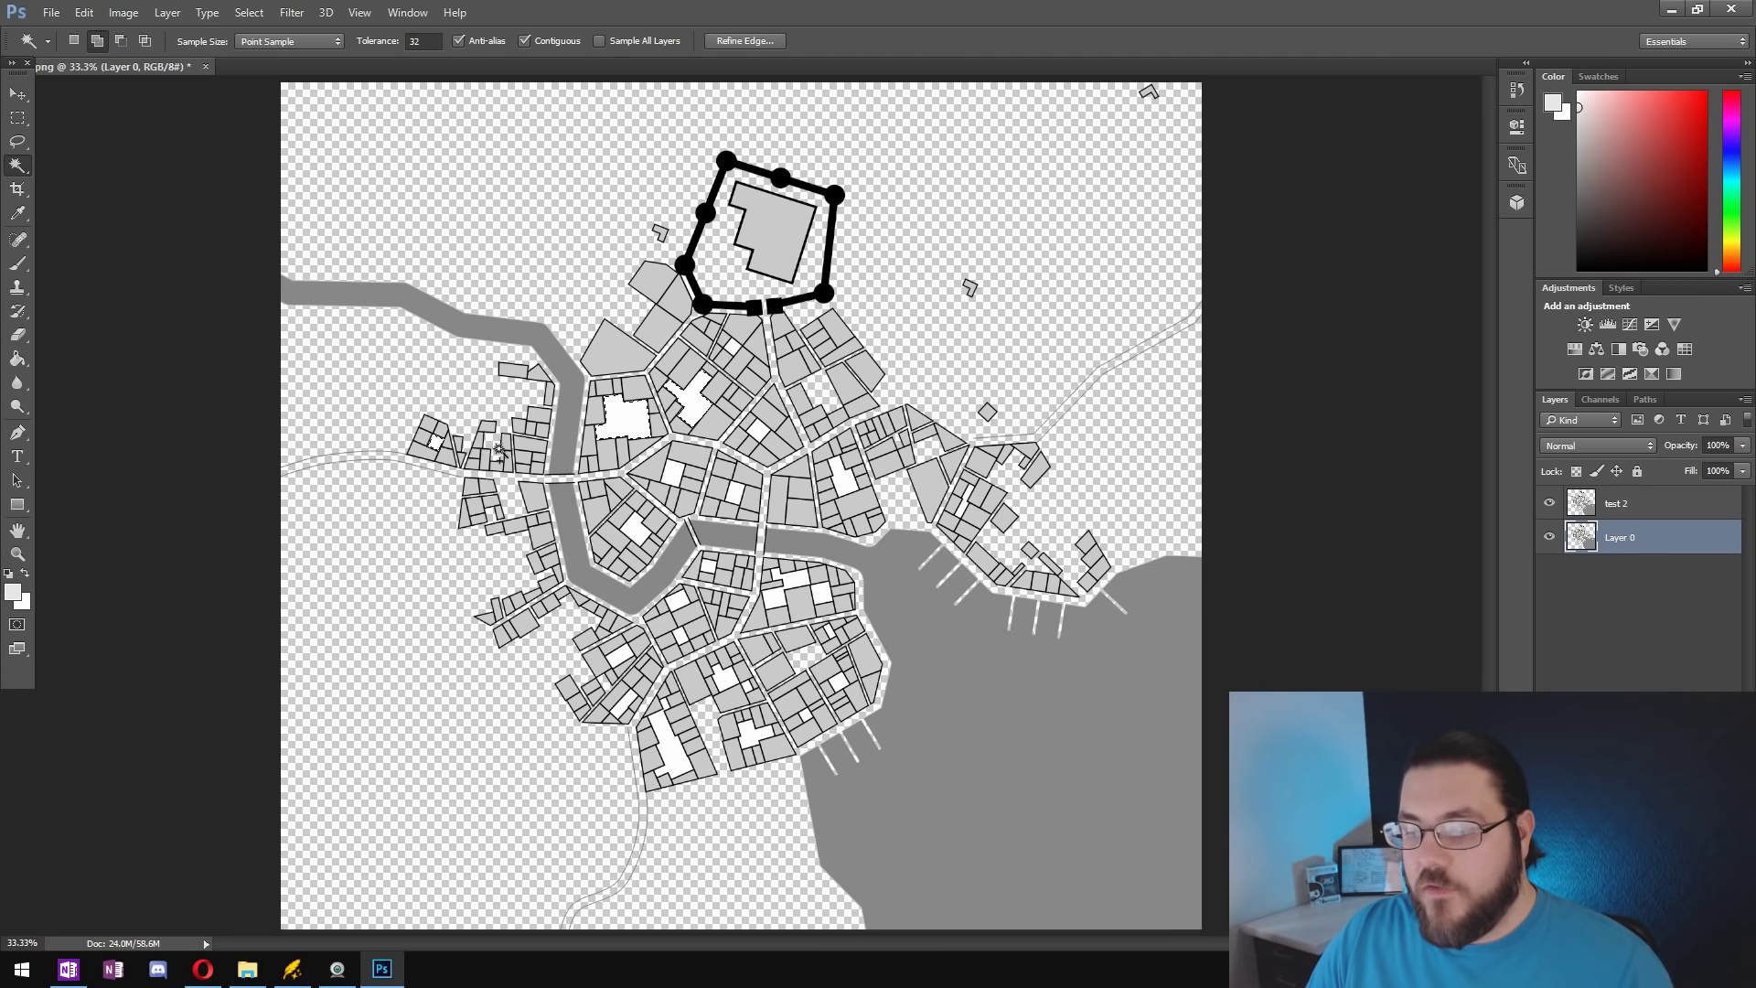
left_click(734, 494, "shift")
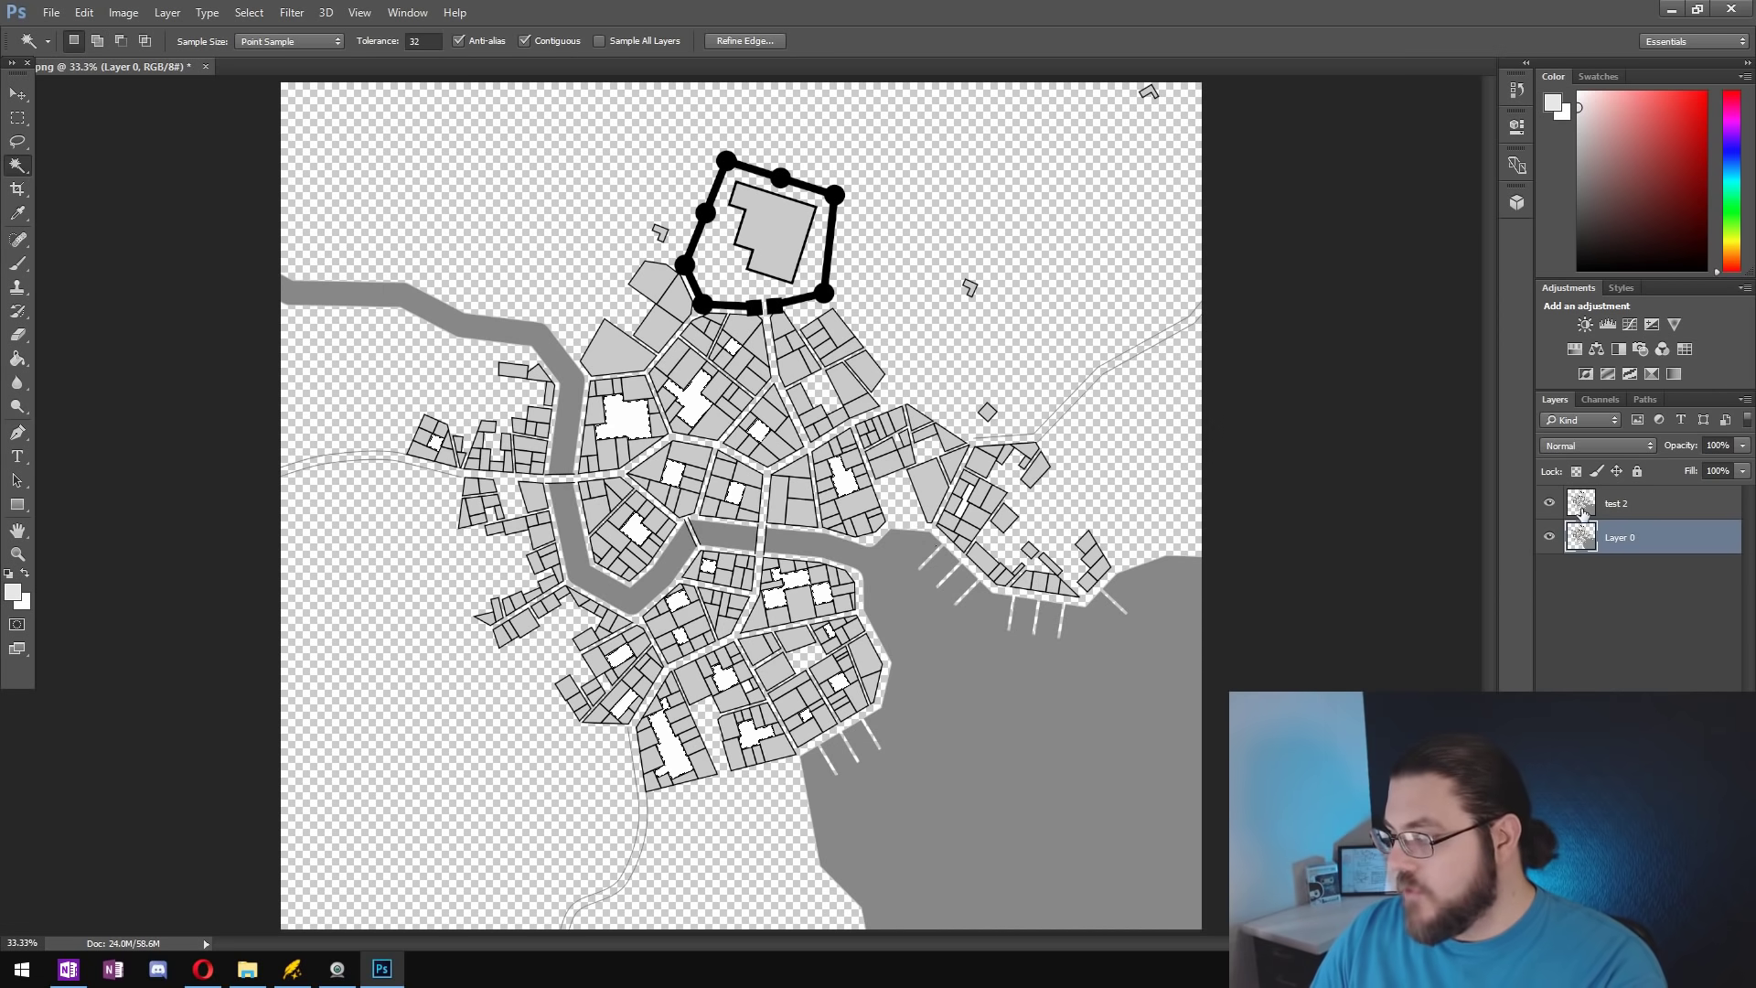
left_click(1619, 503)
key("Delete")
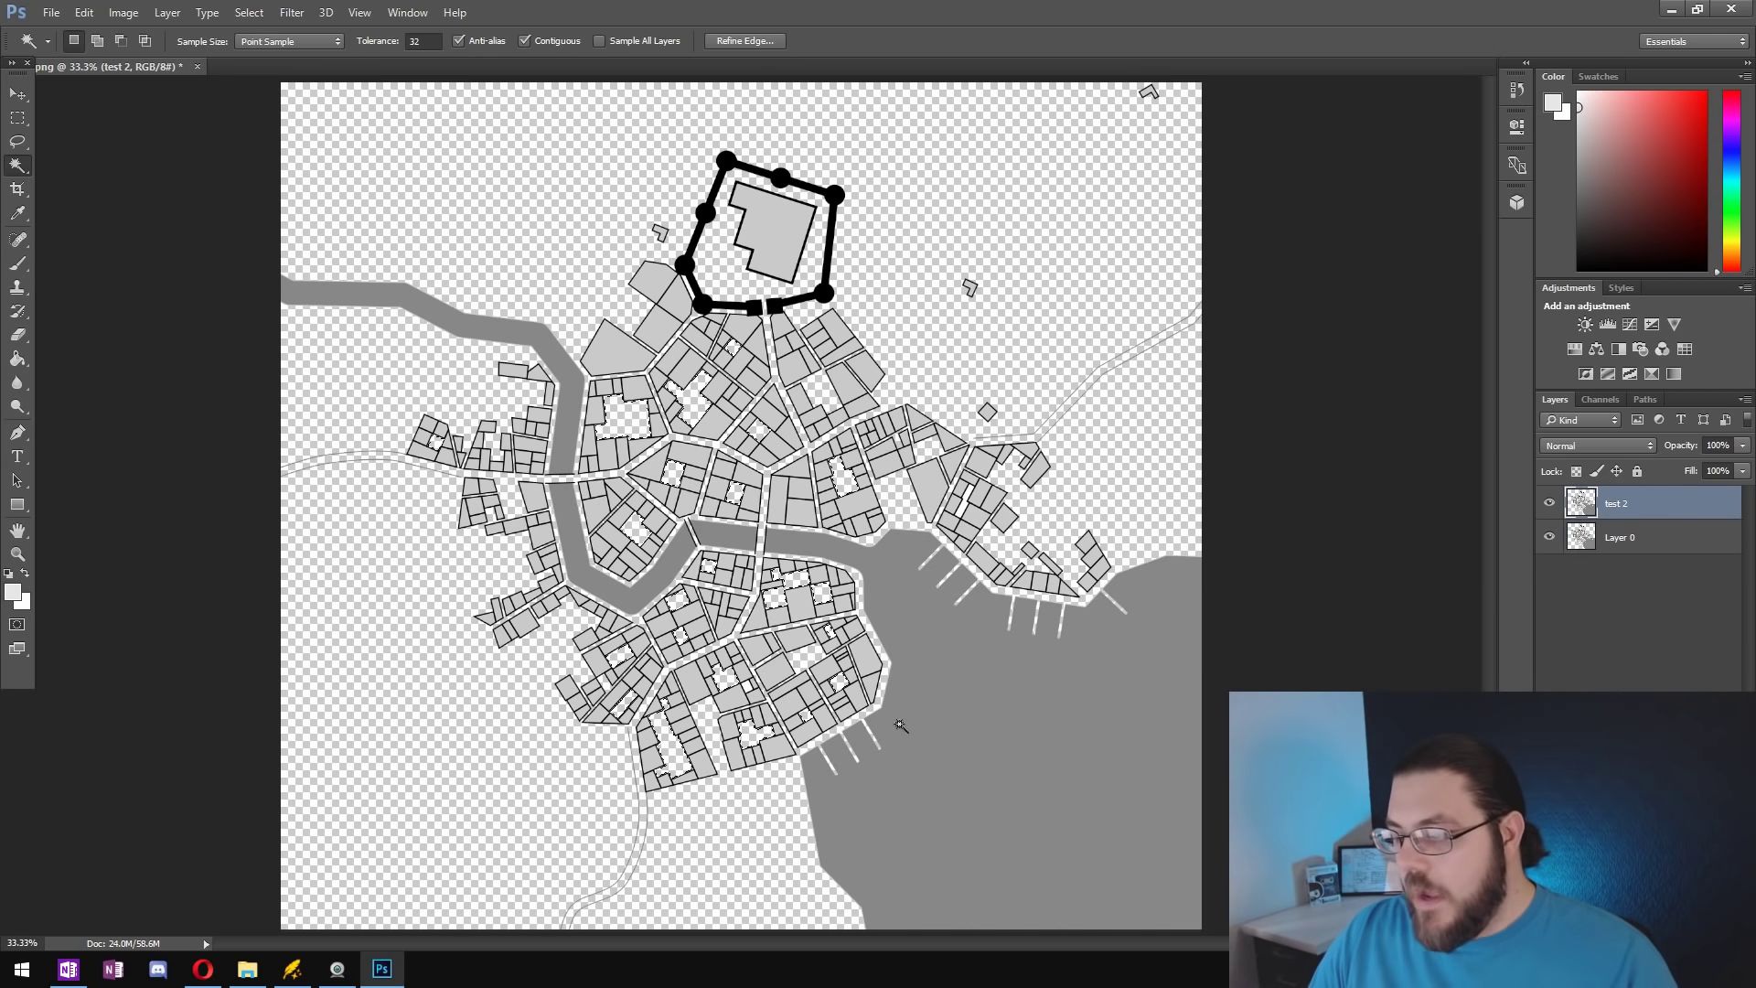
Step: Select the harbour water and both river channels
left_click(982, 763)
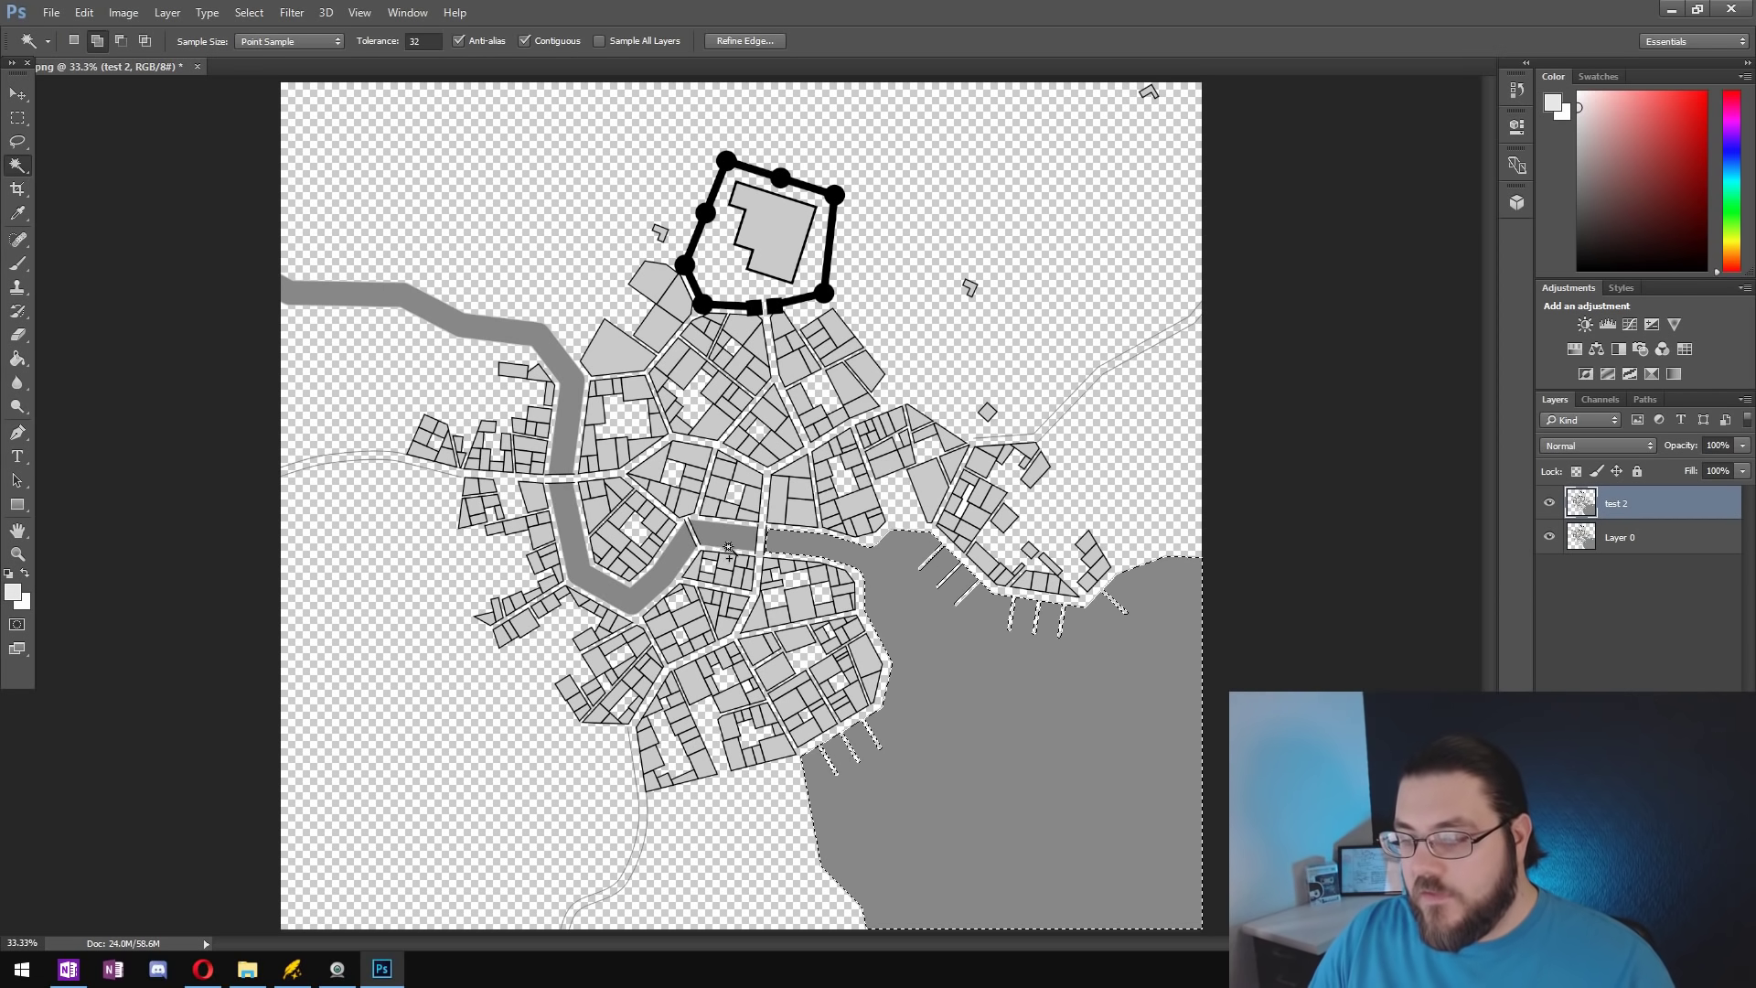
left_click(558, 478, "shift")
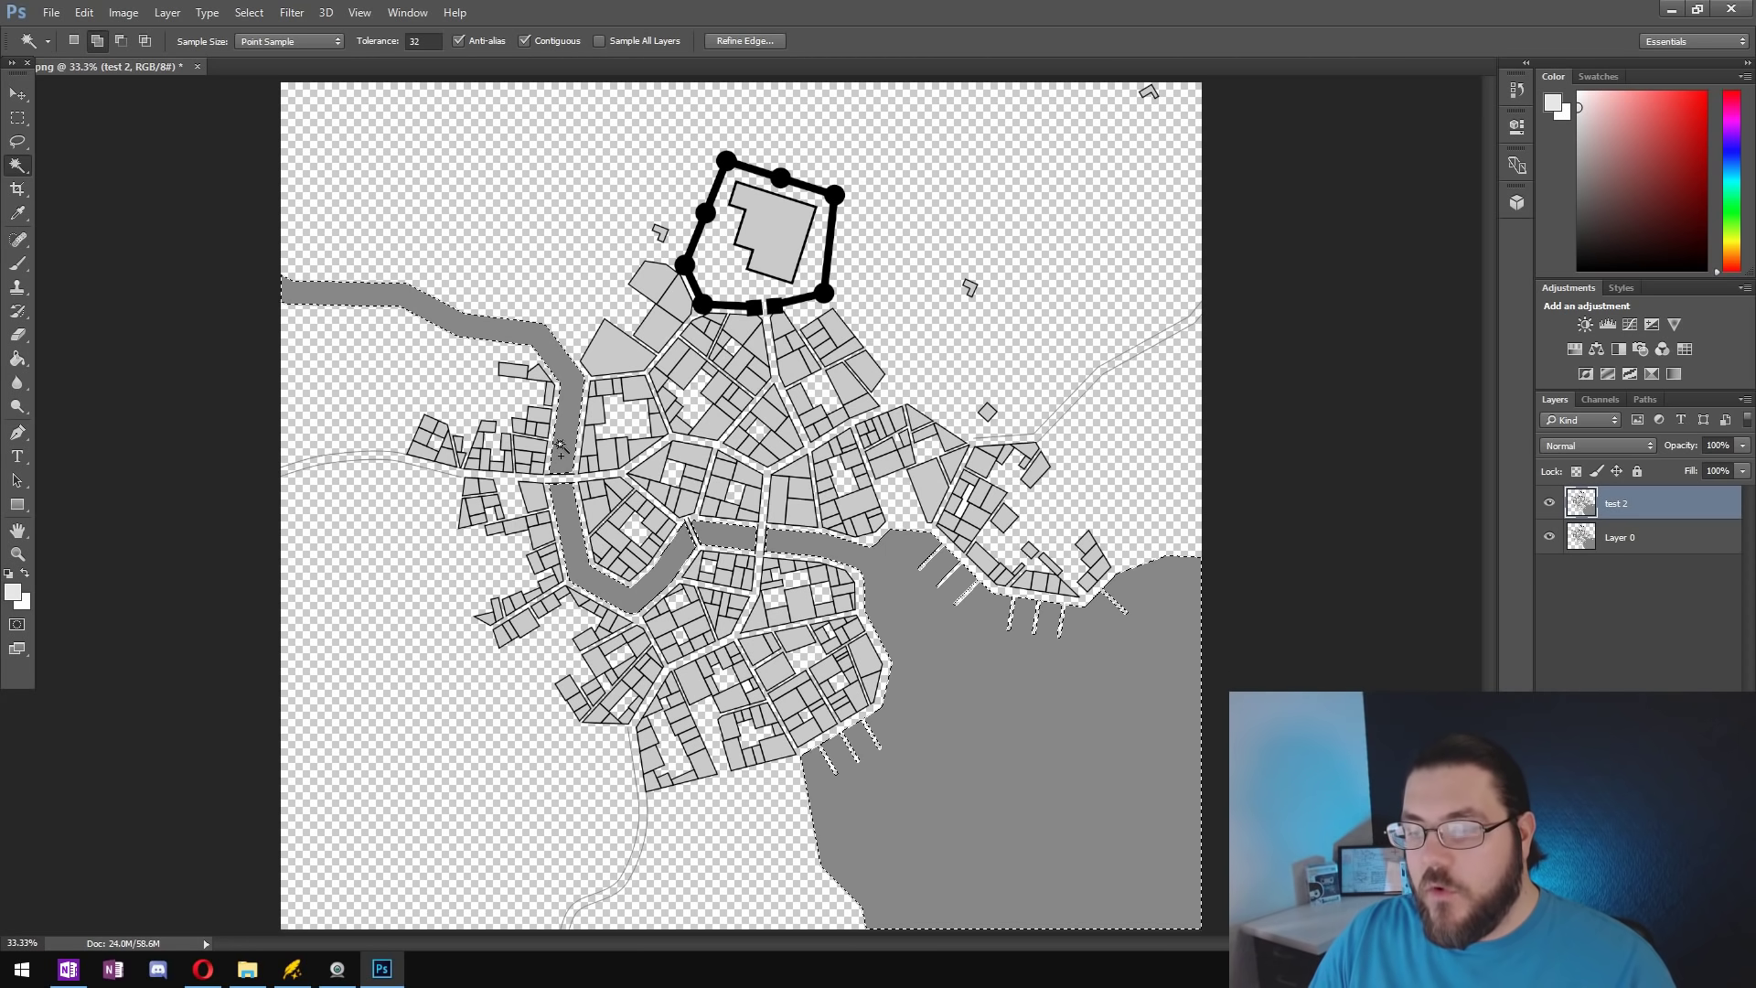
left_click(564, 439, "shift")
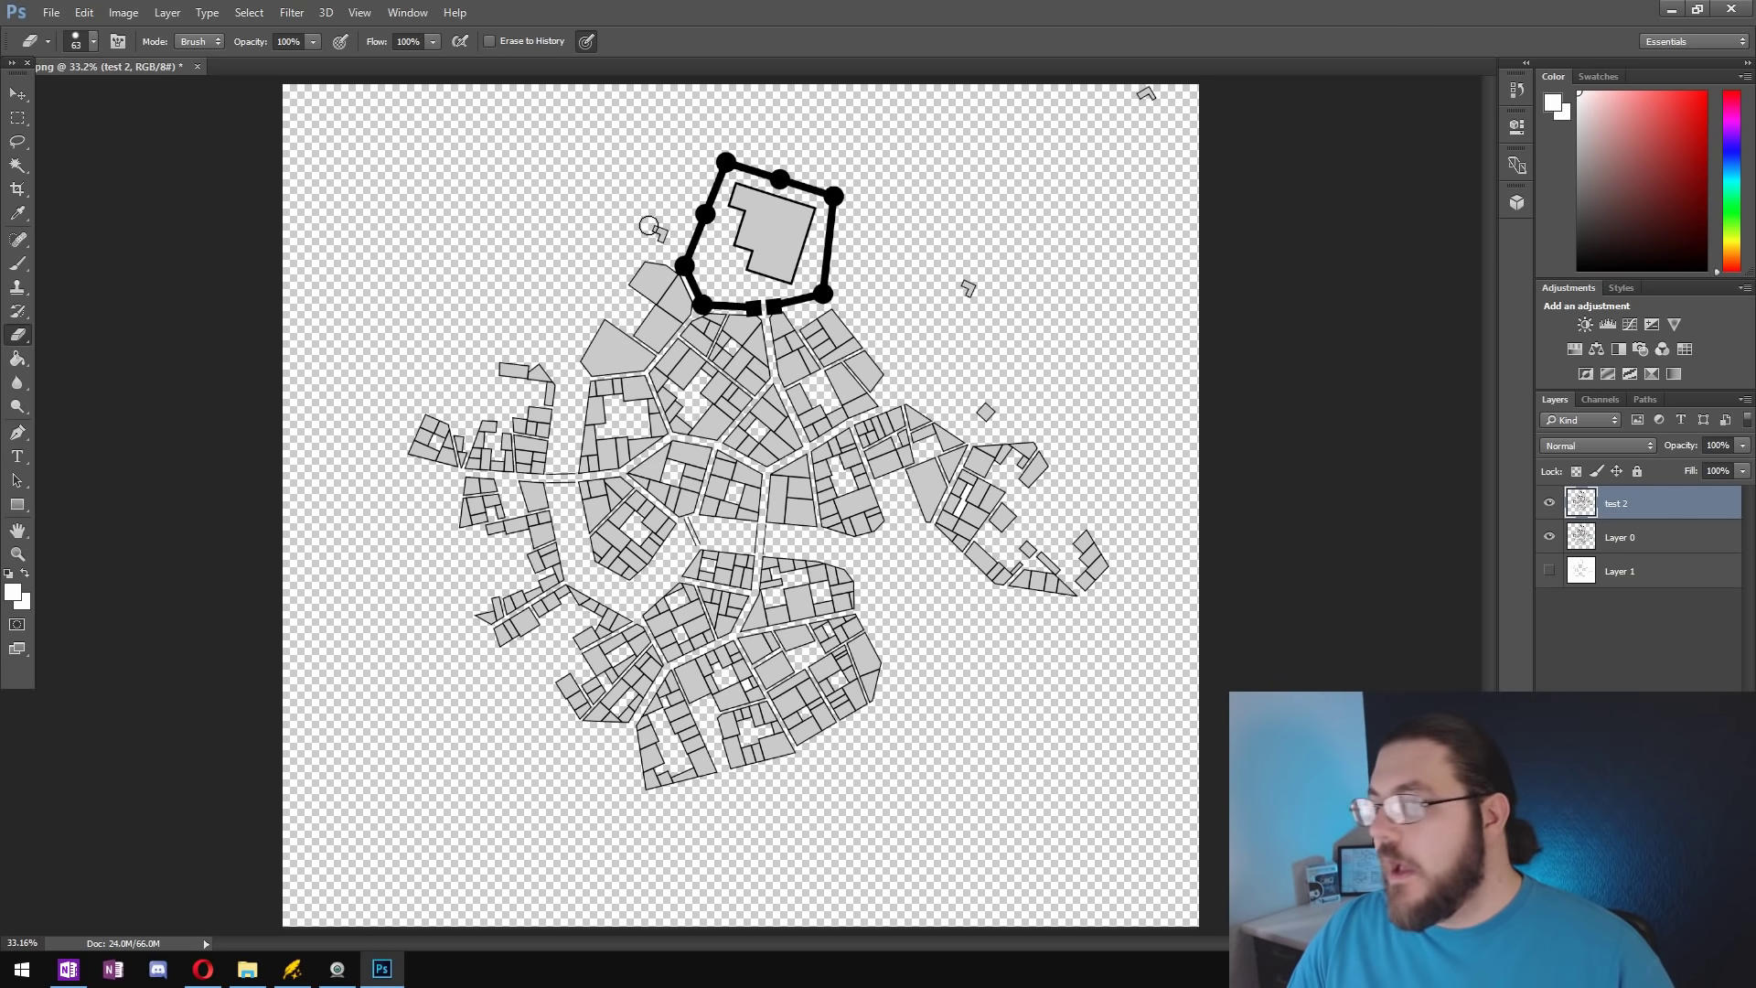
Step: Erase the small stray shape right of the castle on Layer 0
left_click(1615, 540)
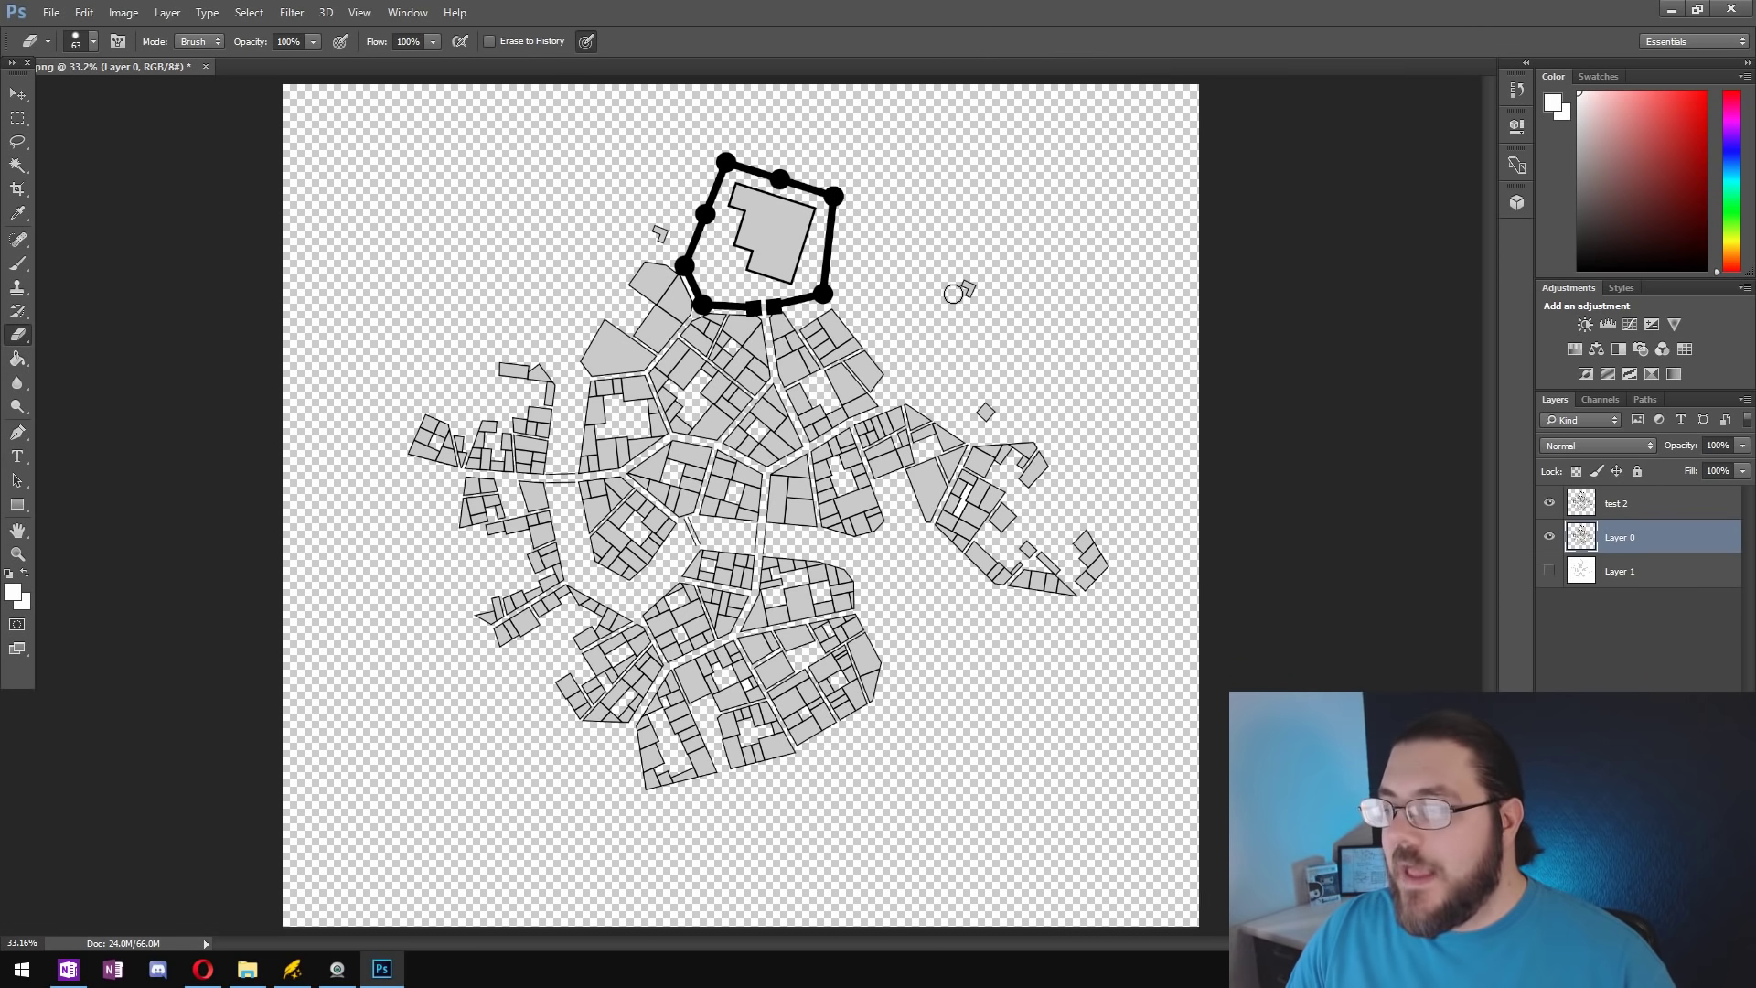
left_click(970, 290)
key("alt+bracketright")
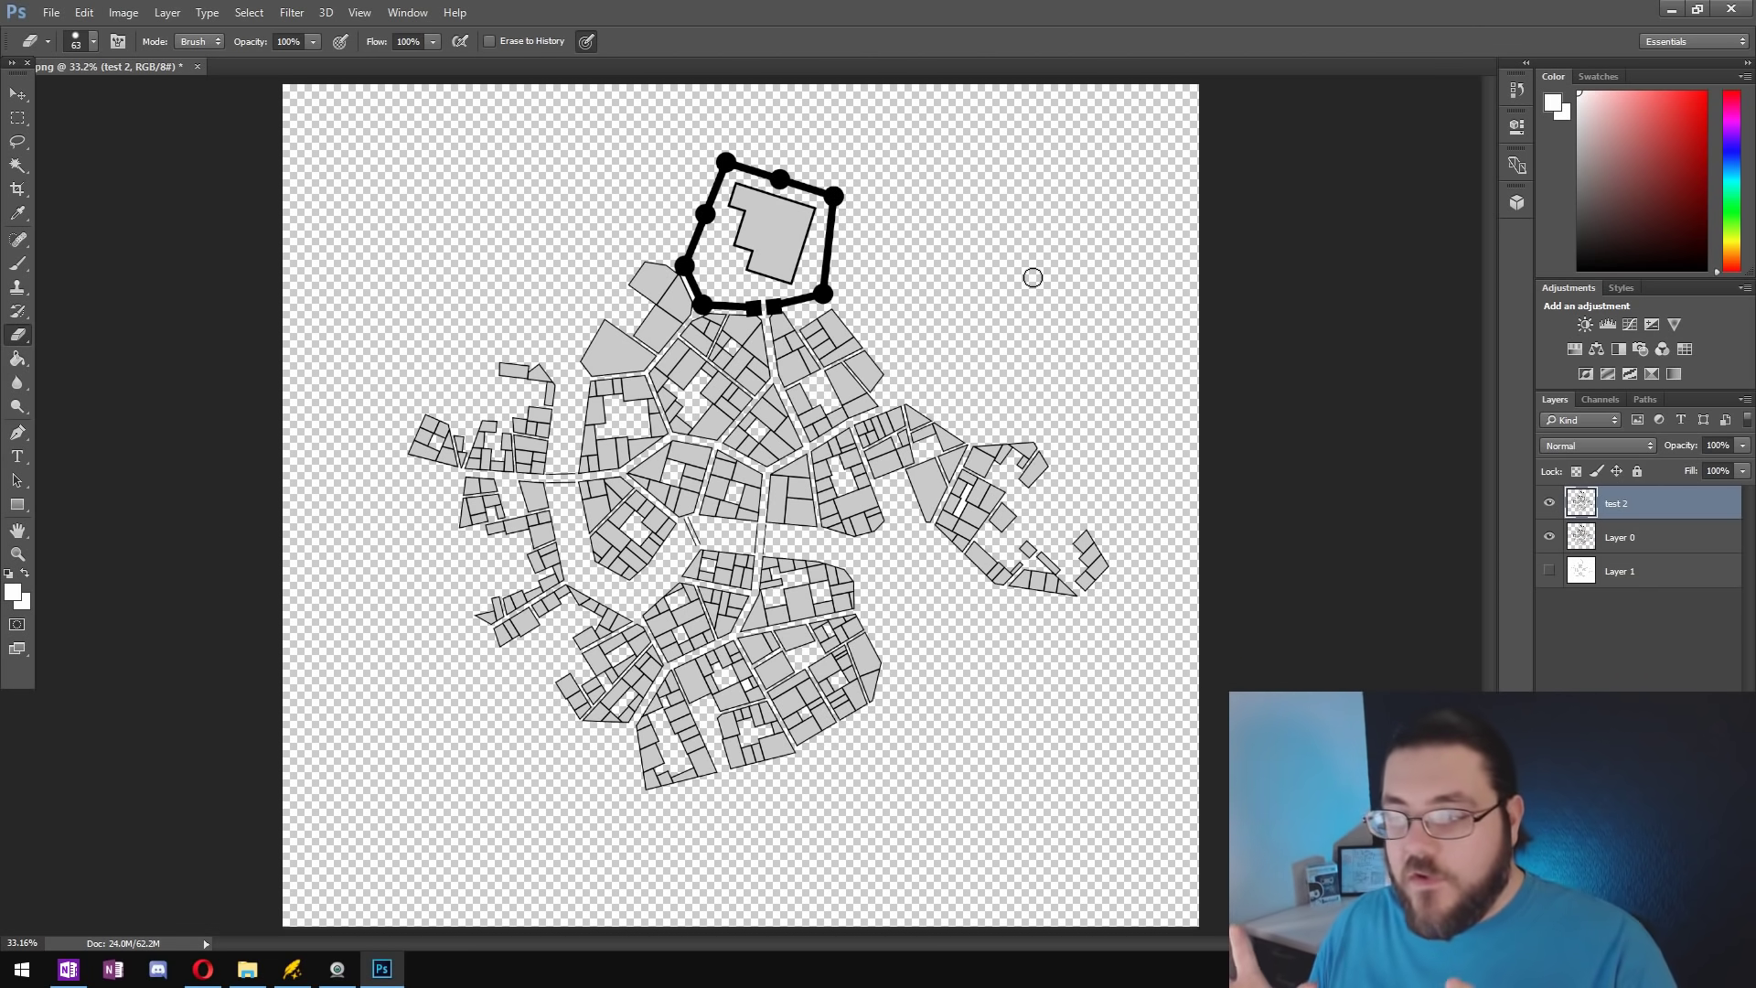
Step: Start saving the layered map under a new name with File > Save As
left_click(24, 11)
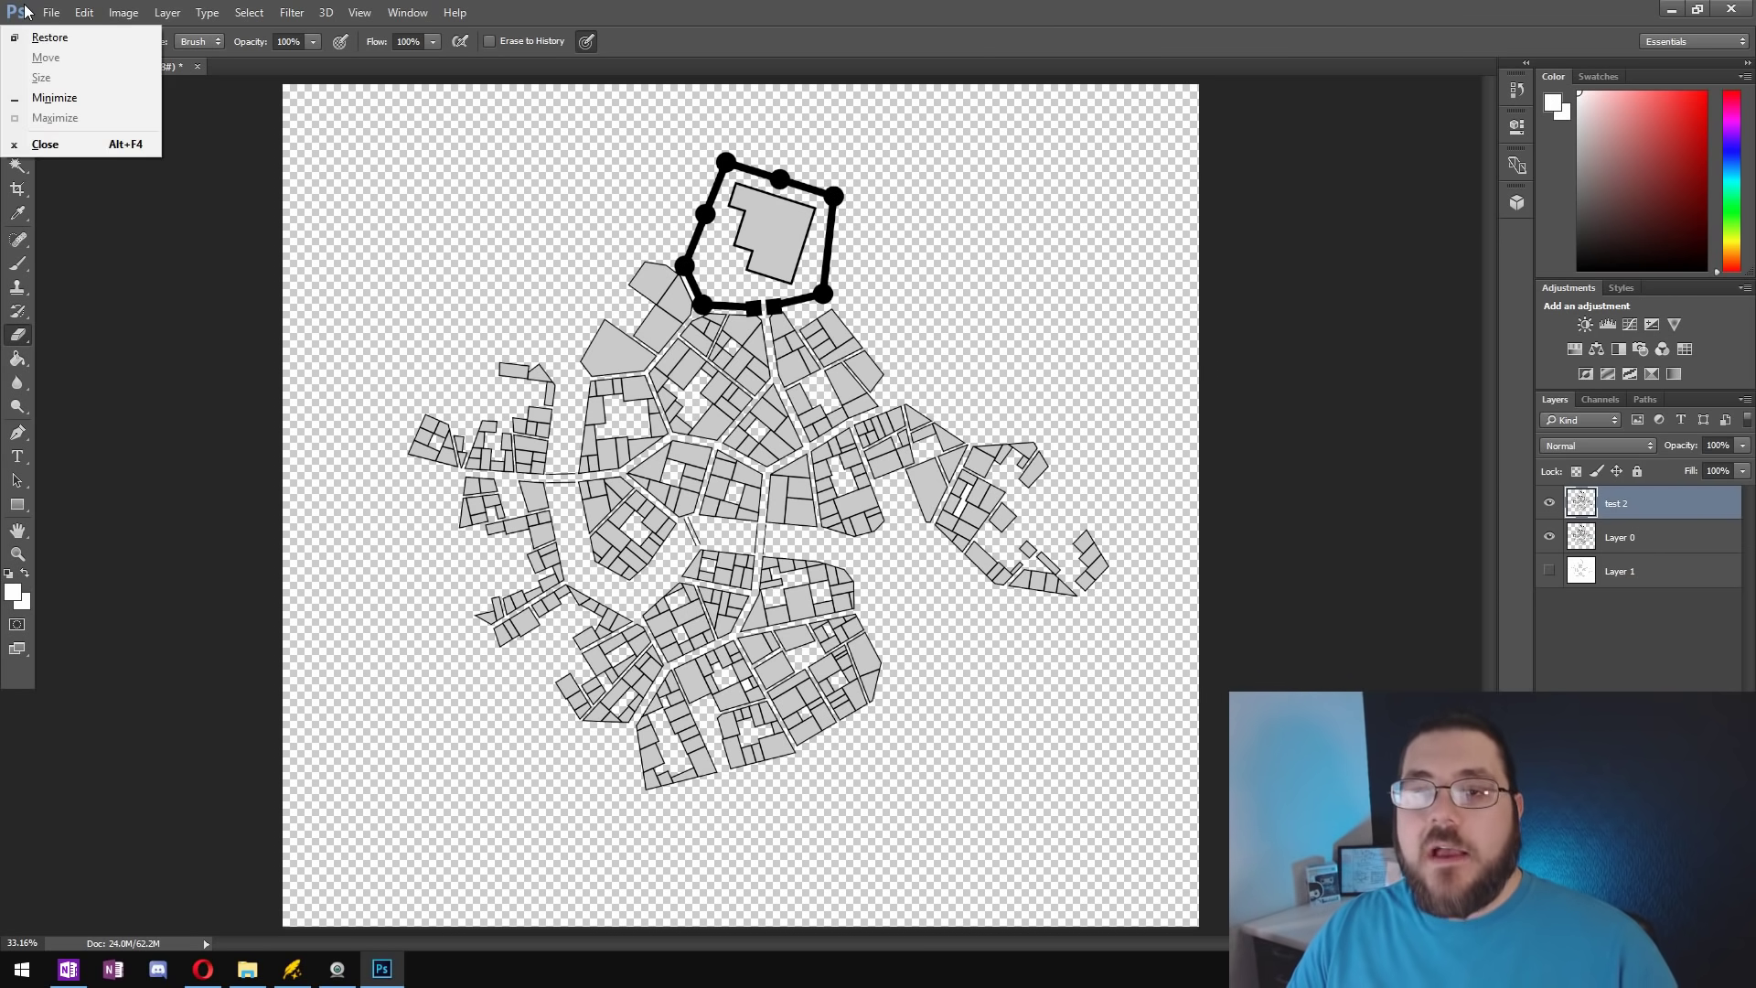
left_click(52, 12)
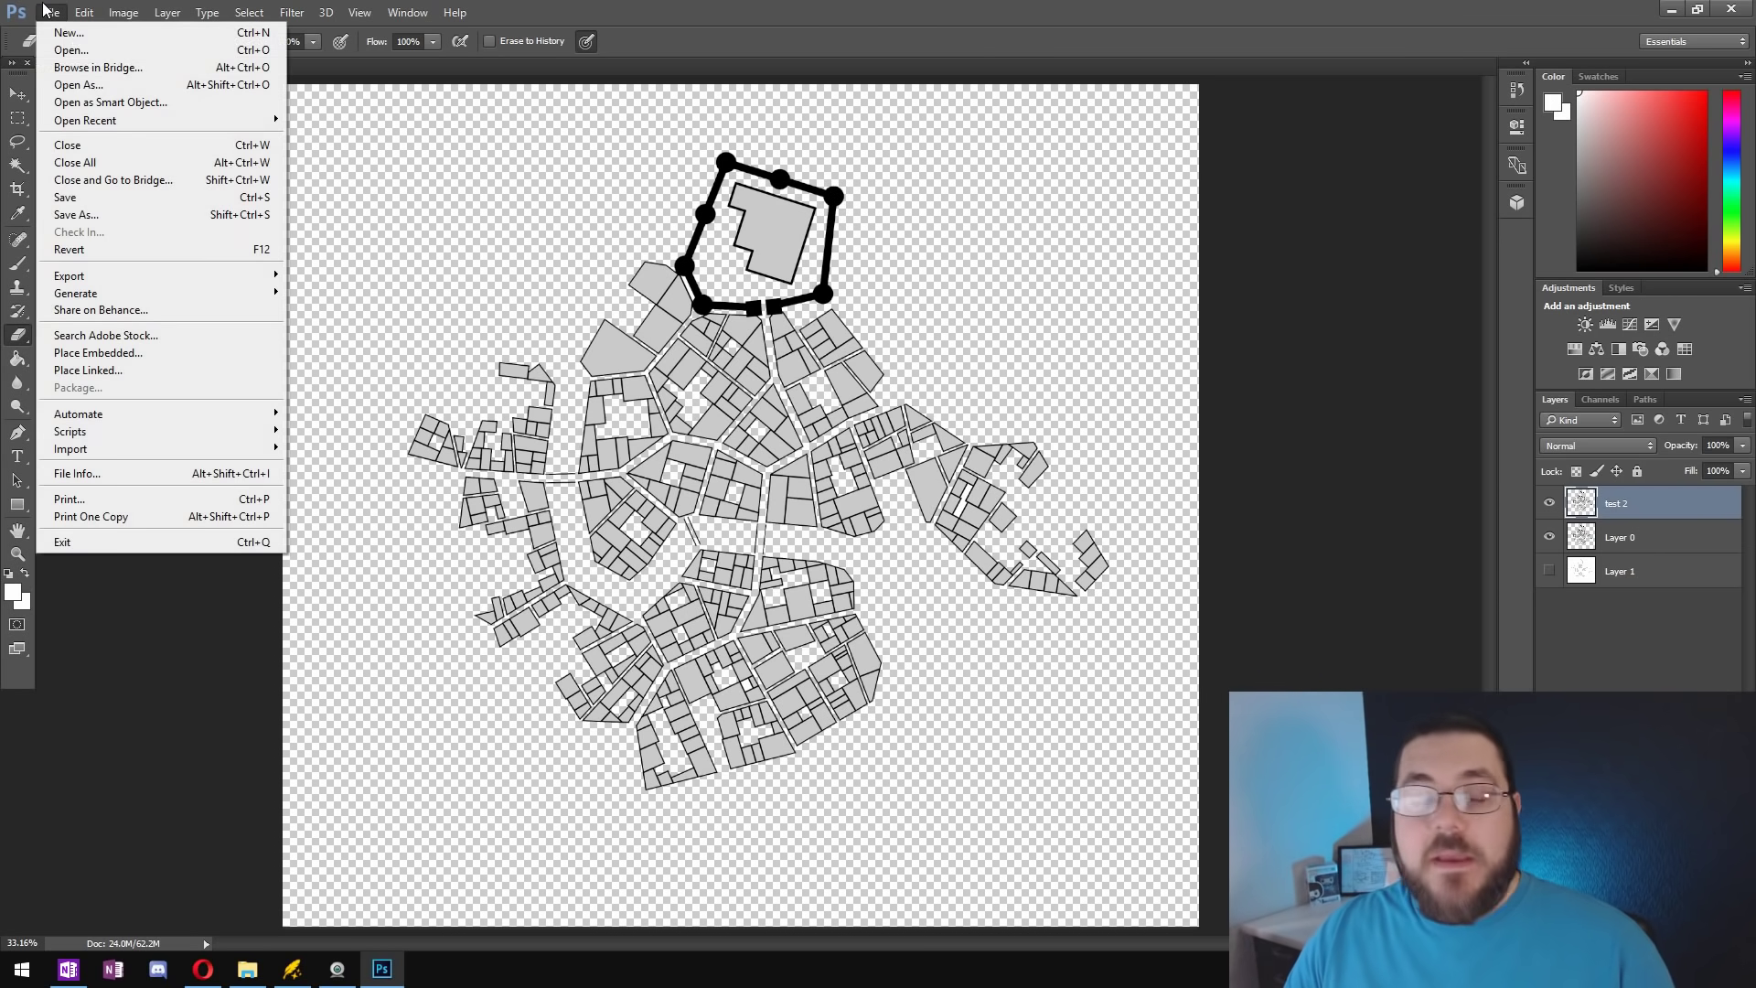
left_click(134, 214)
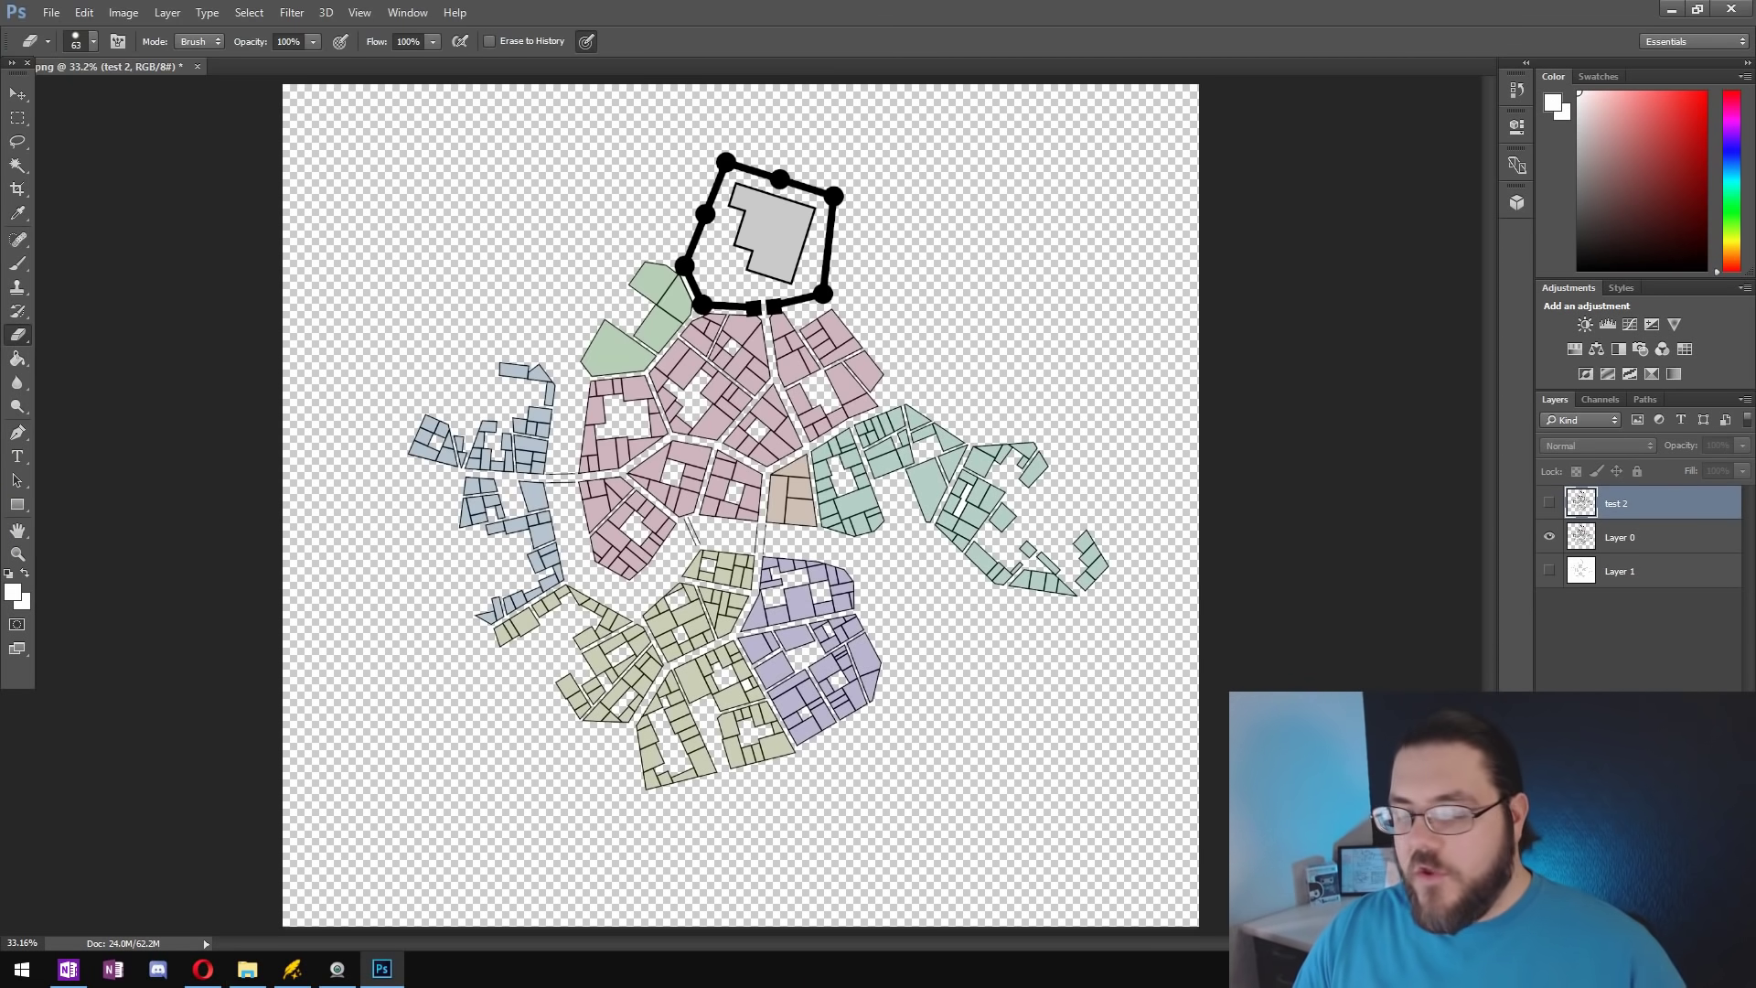
Step: Open the Downloads\Watabou\Edited folder in File Explorer
left_click(247, 968)
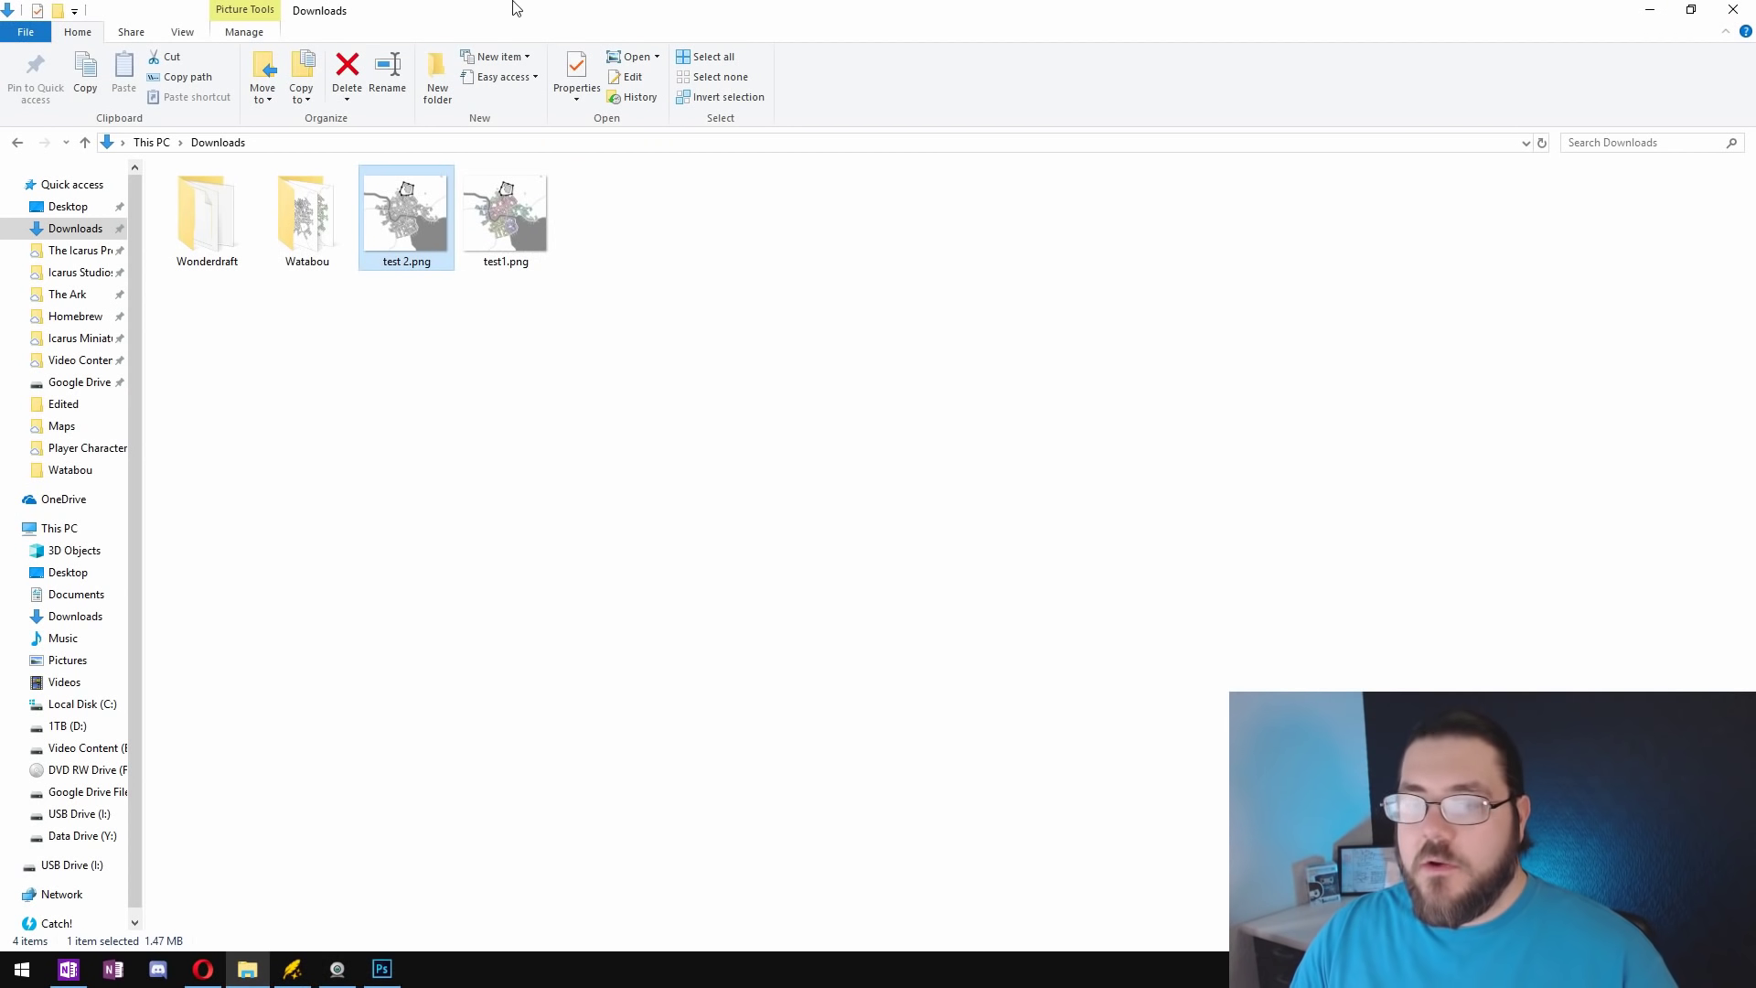
double_click(329, 247)
double_click(240, 216)
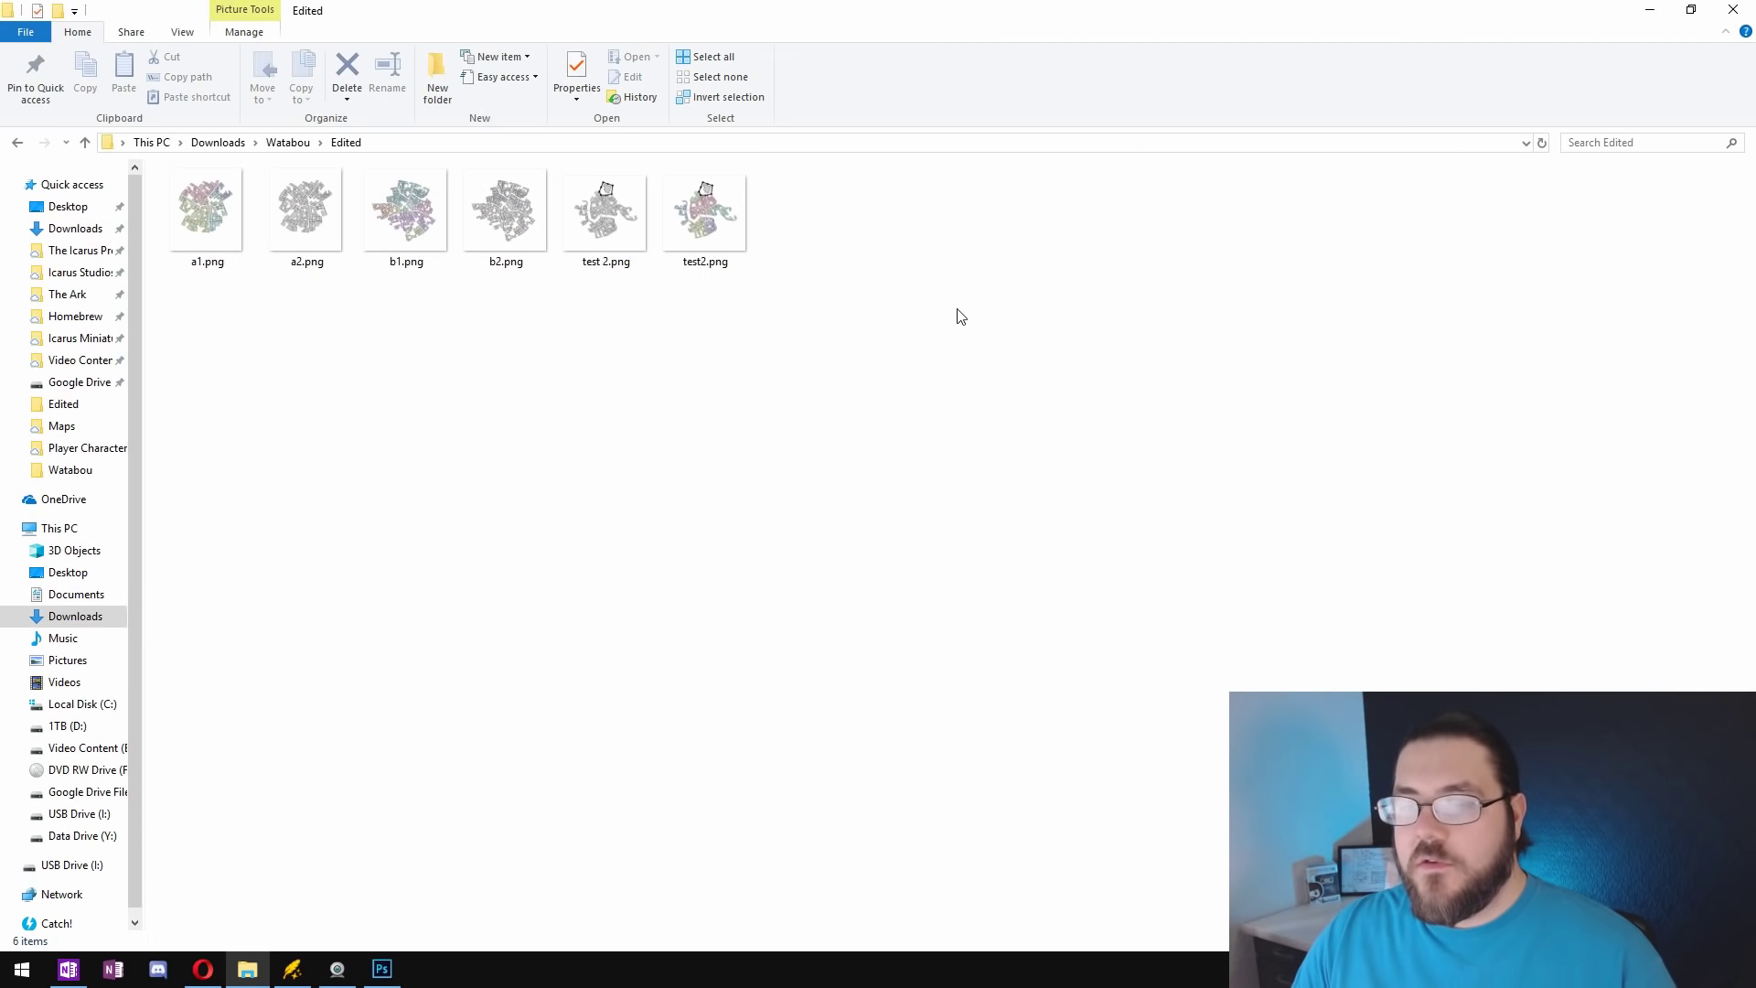
key("alt+Left")
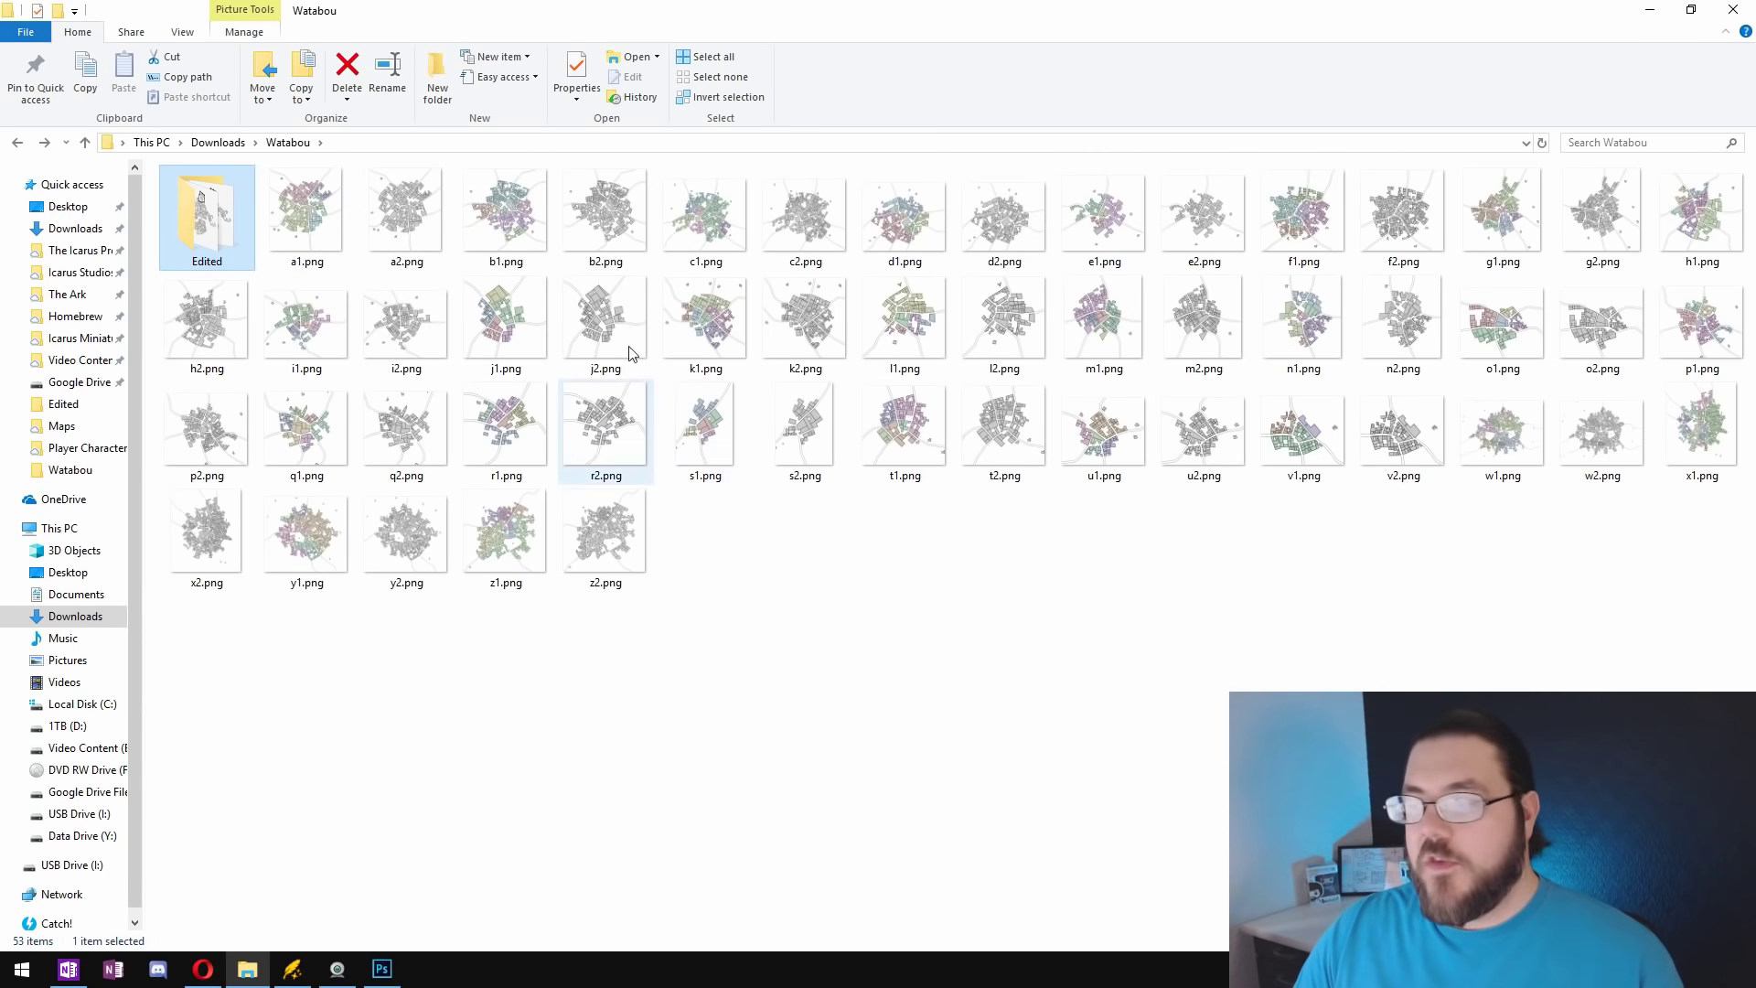
double_click(231, 188)
Step: Marquee-select test 2.png and test2.png together
left_click(640, 251)
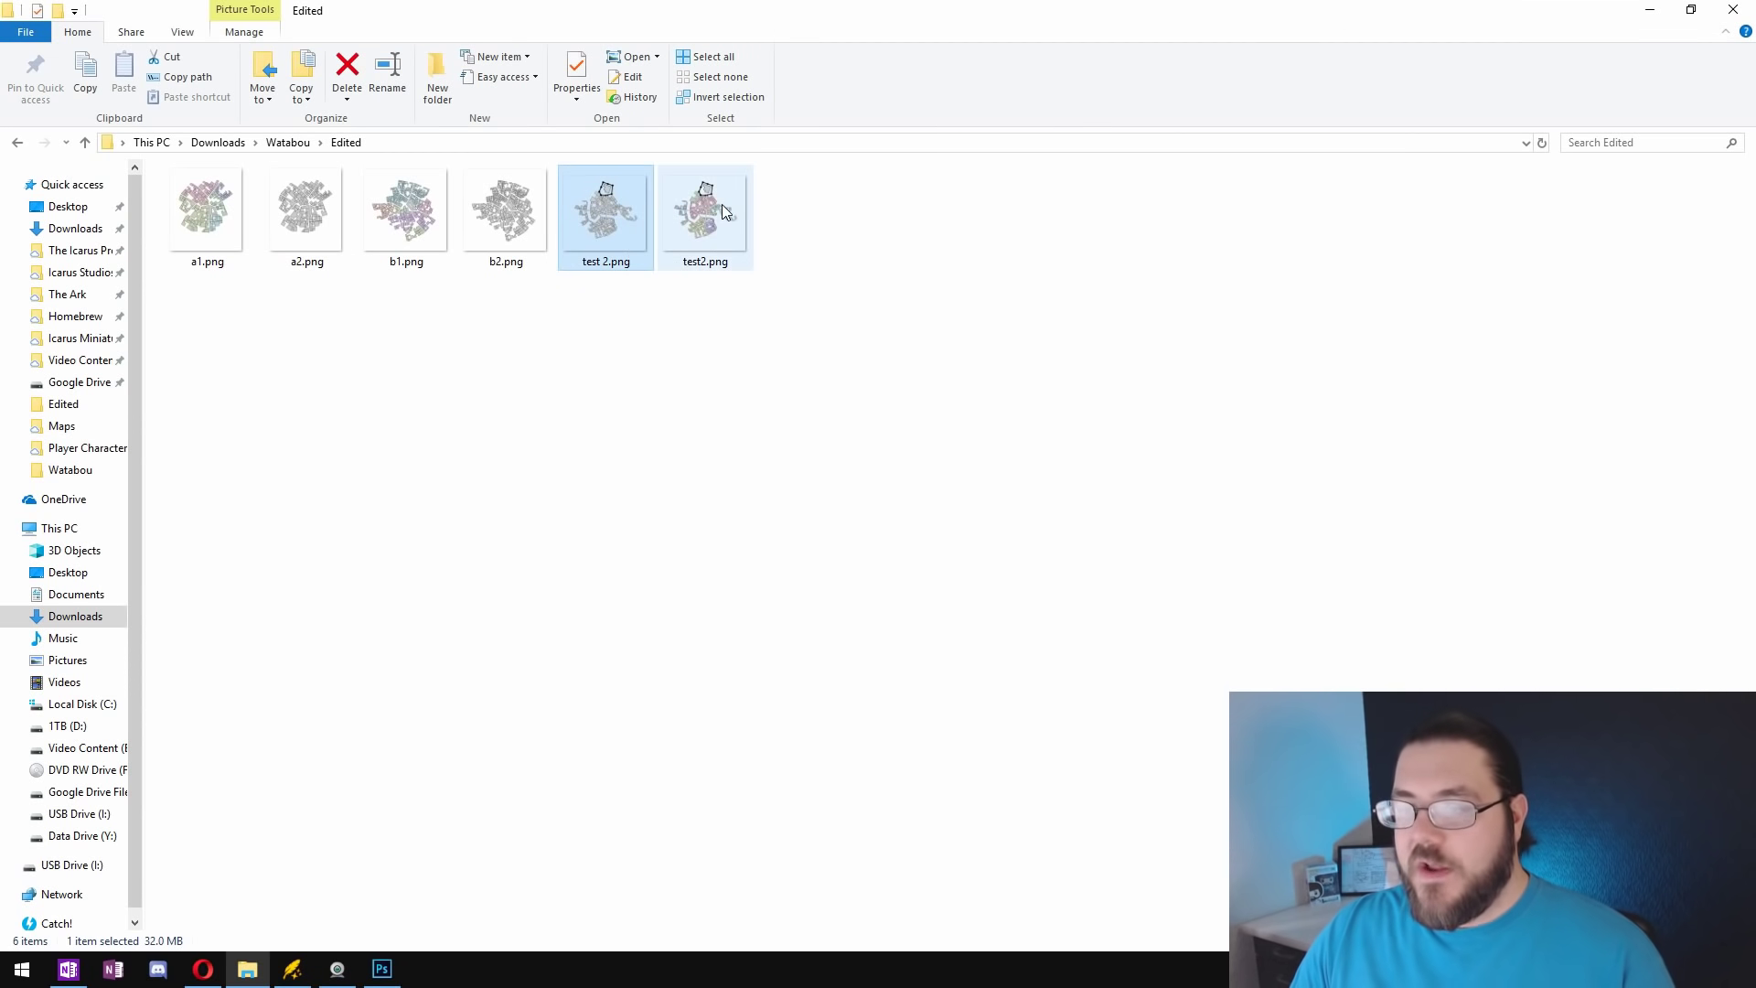
left_click(723, 242)
left_click(789, 400)
left_click_drag(789, 400, 612, 223)
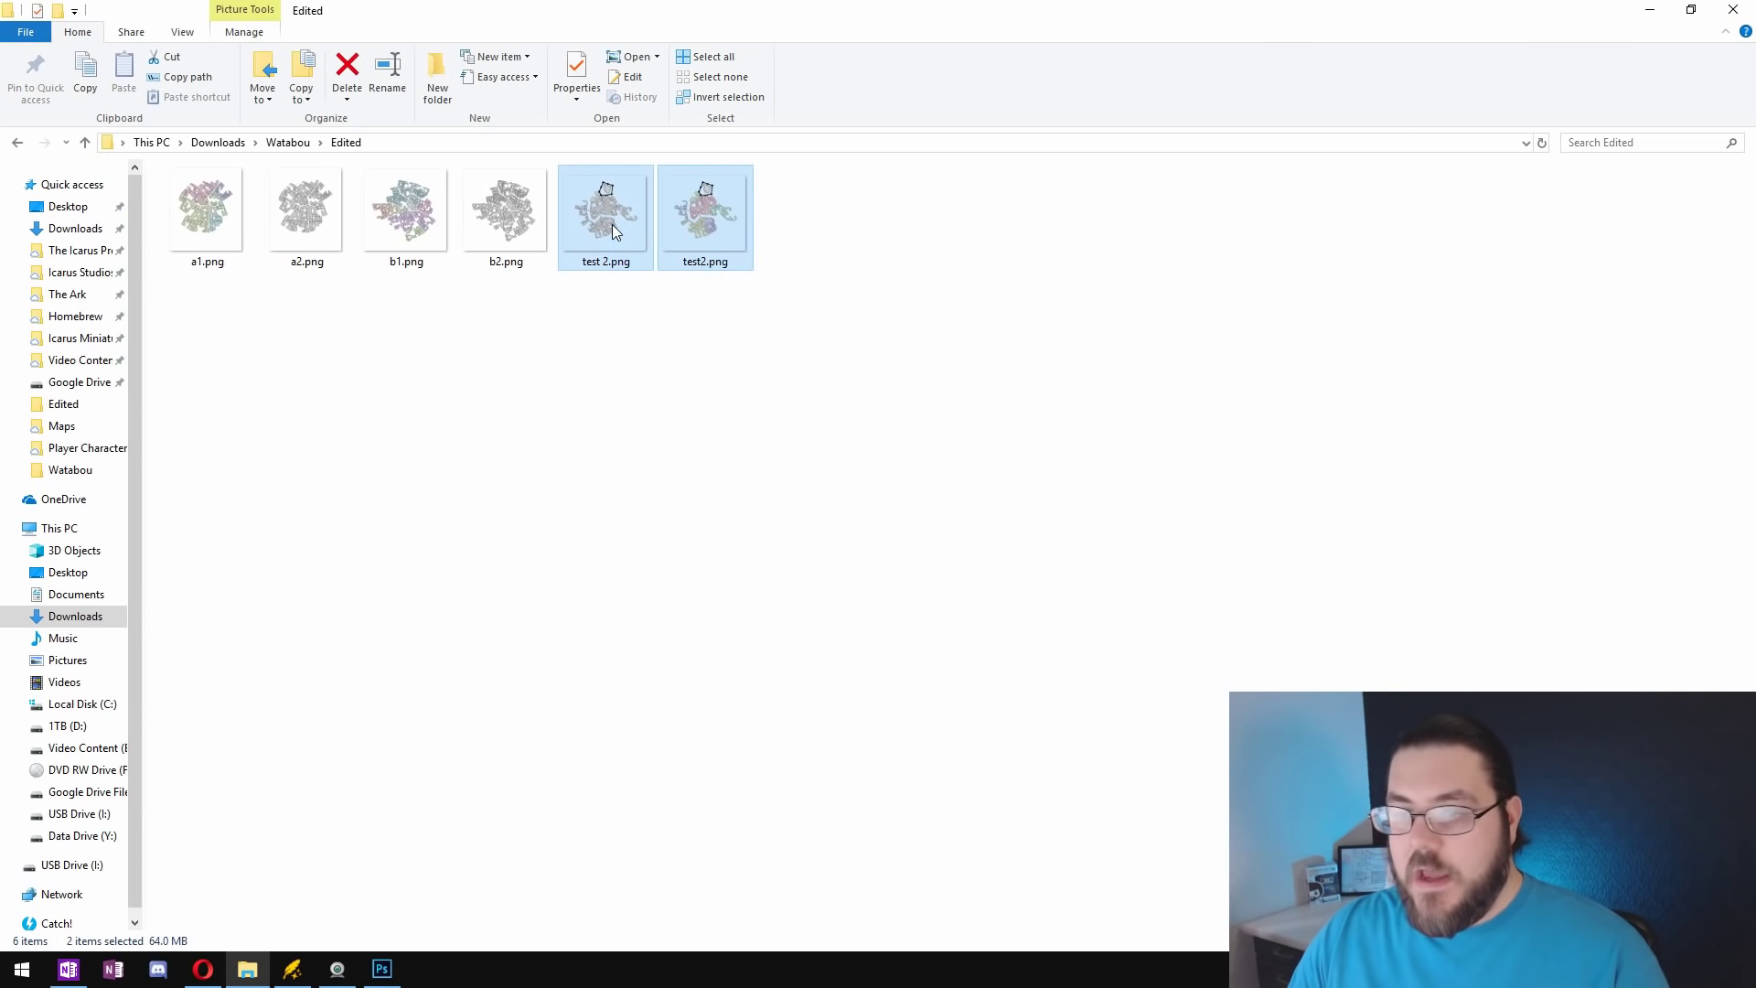
Step: Open Wonderdraft's user folder from its main menu
left_click(292, 970)
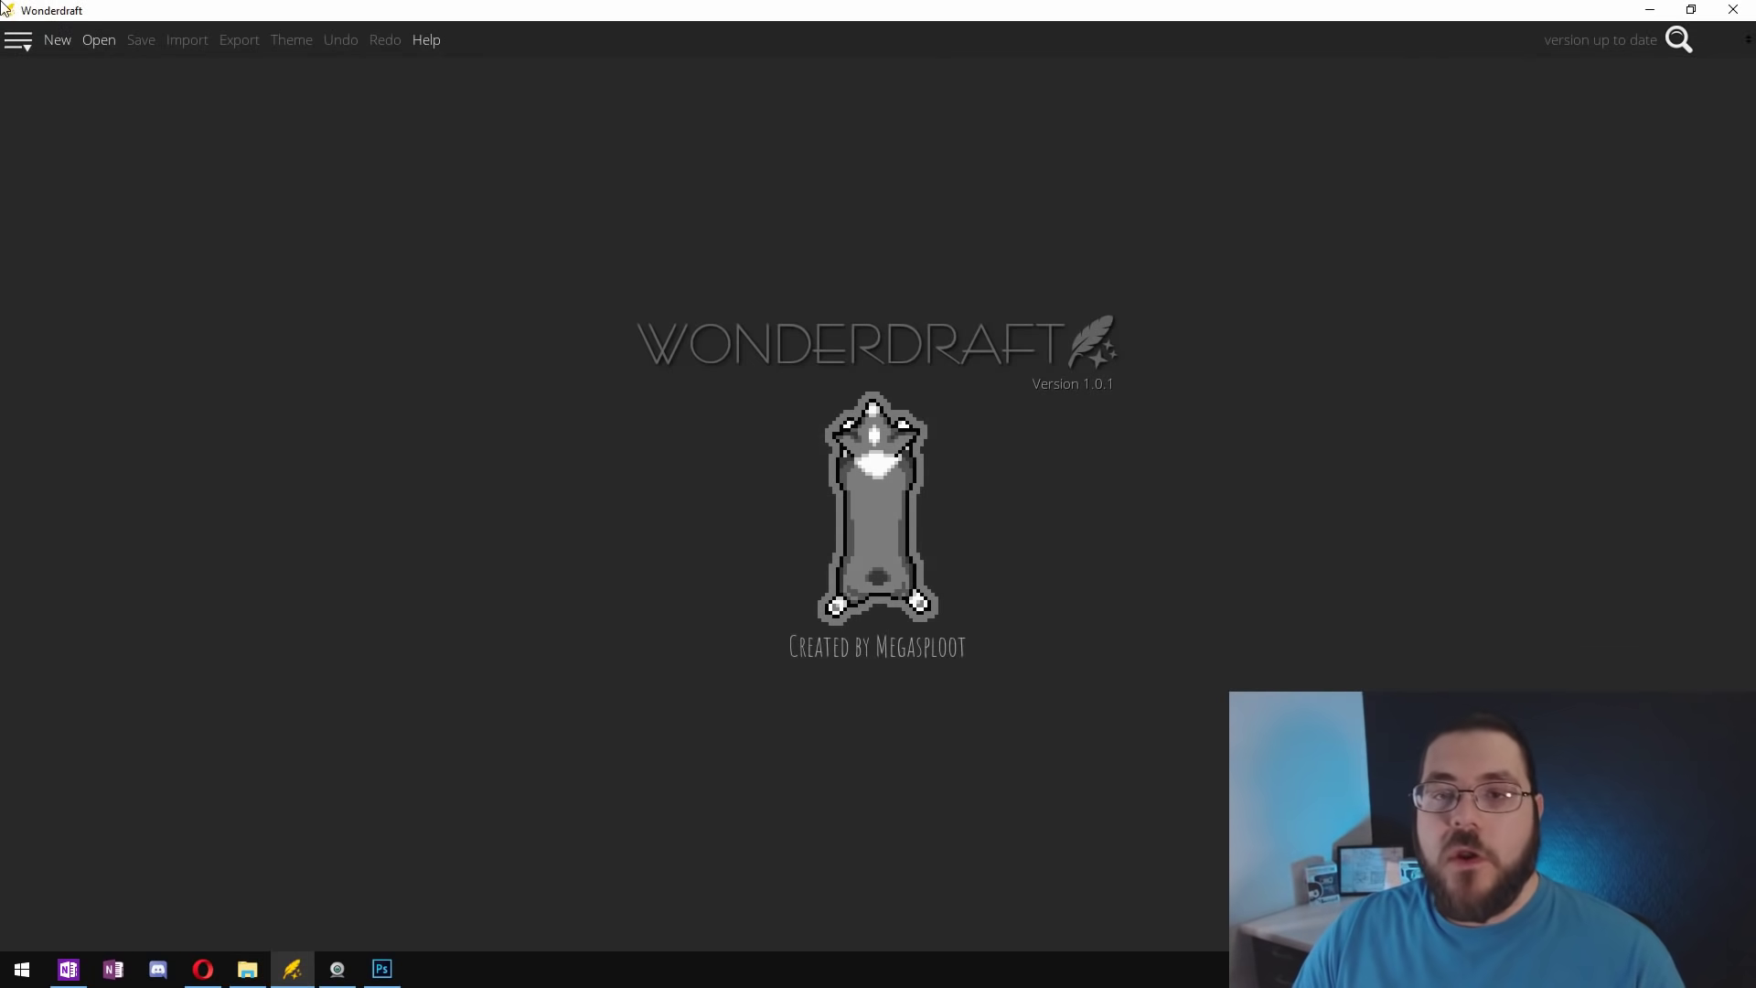
left_click(15, 49)
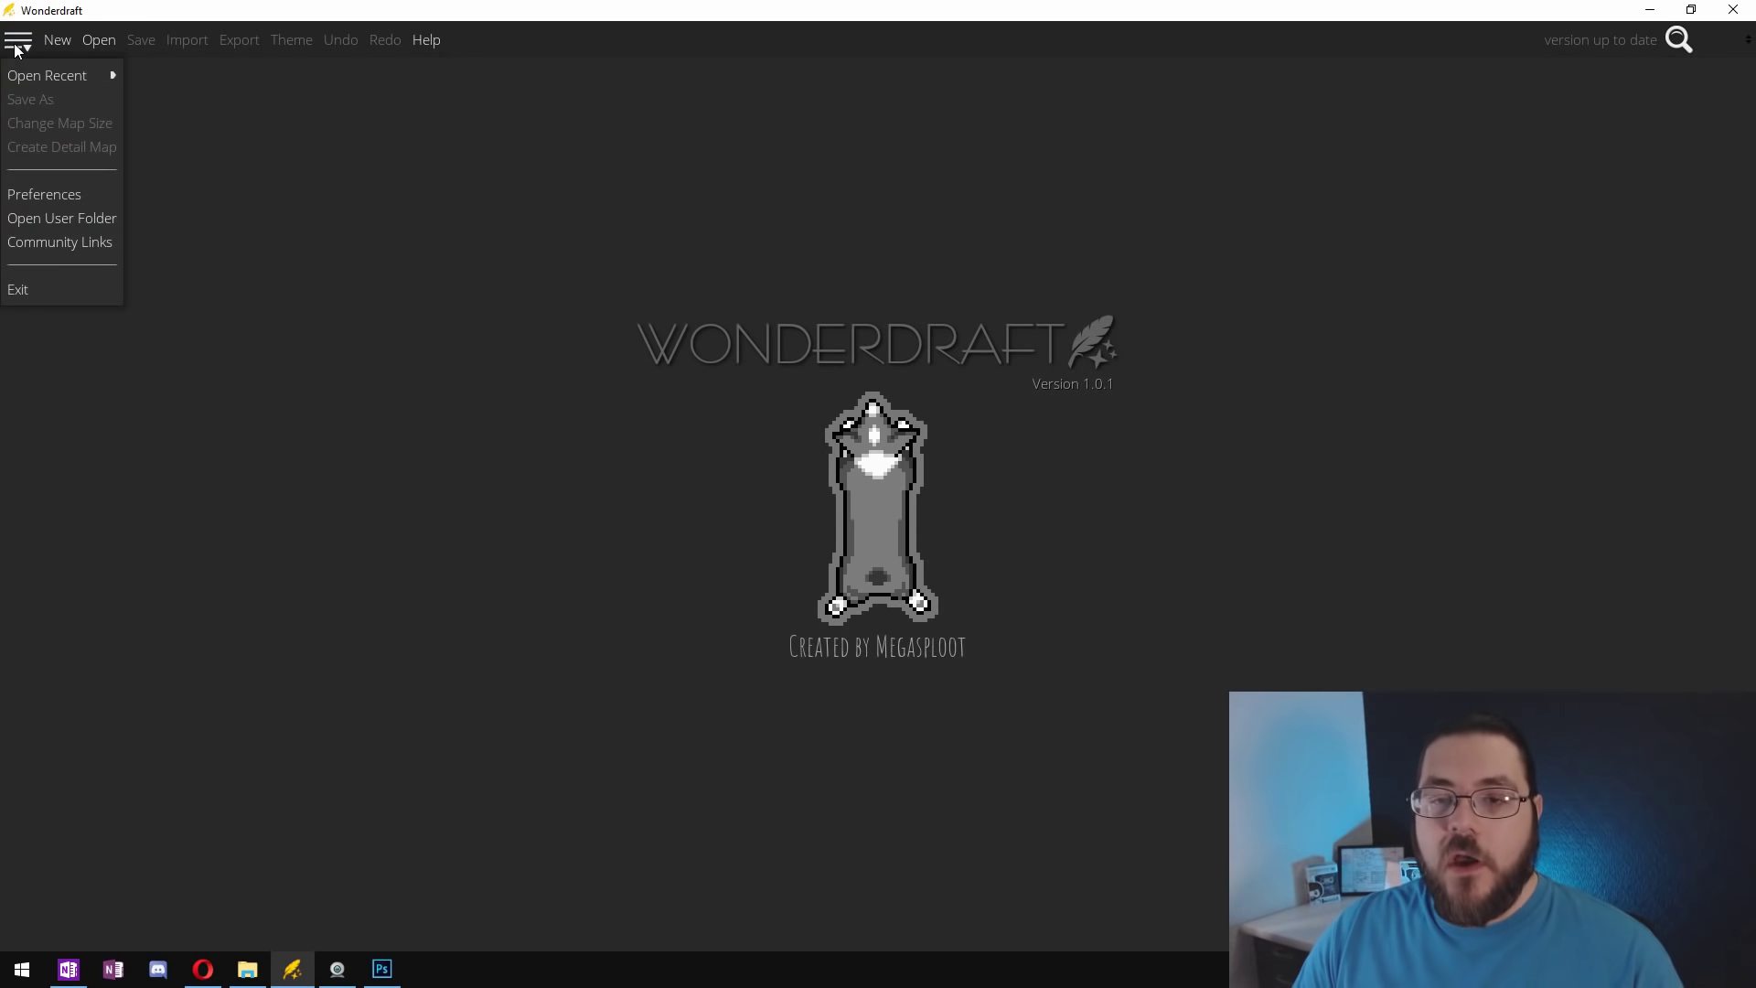
left_click(59, 217)
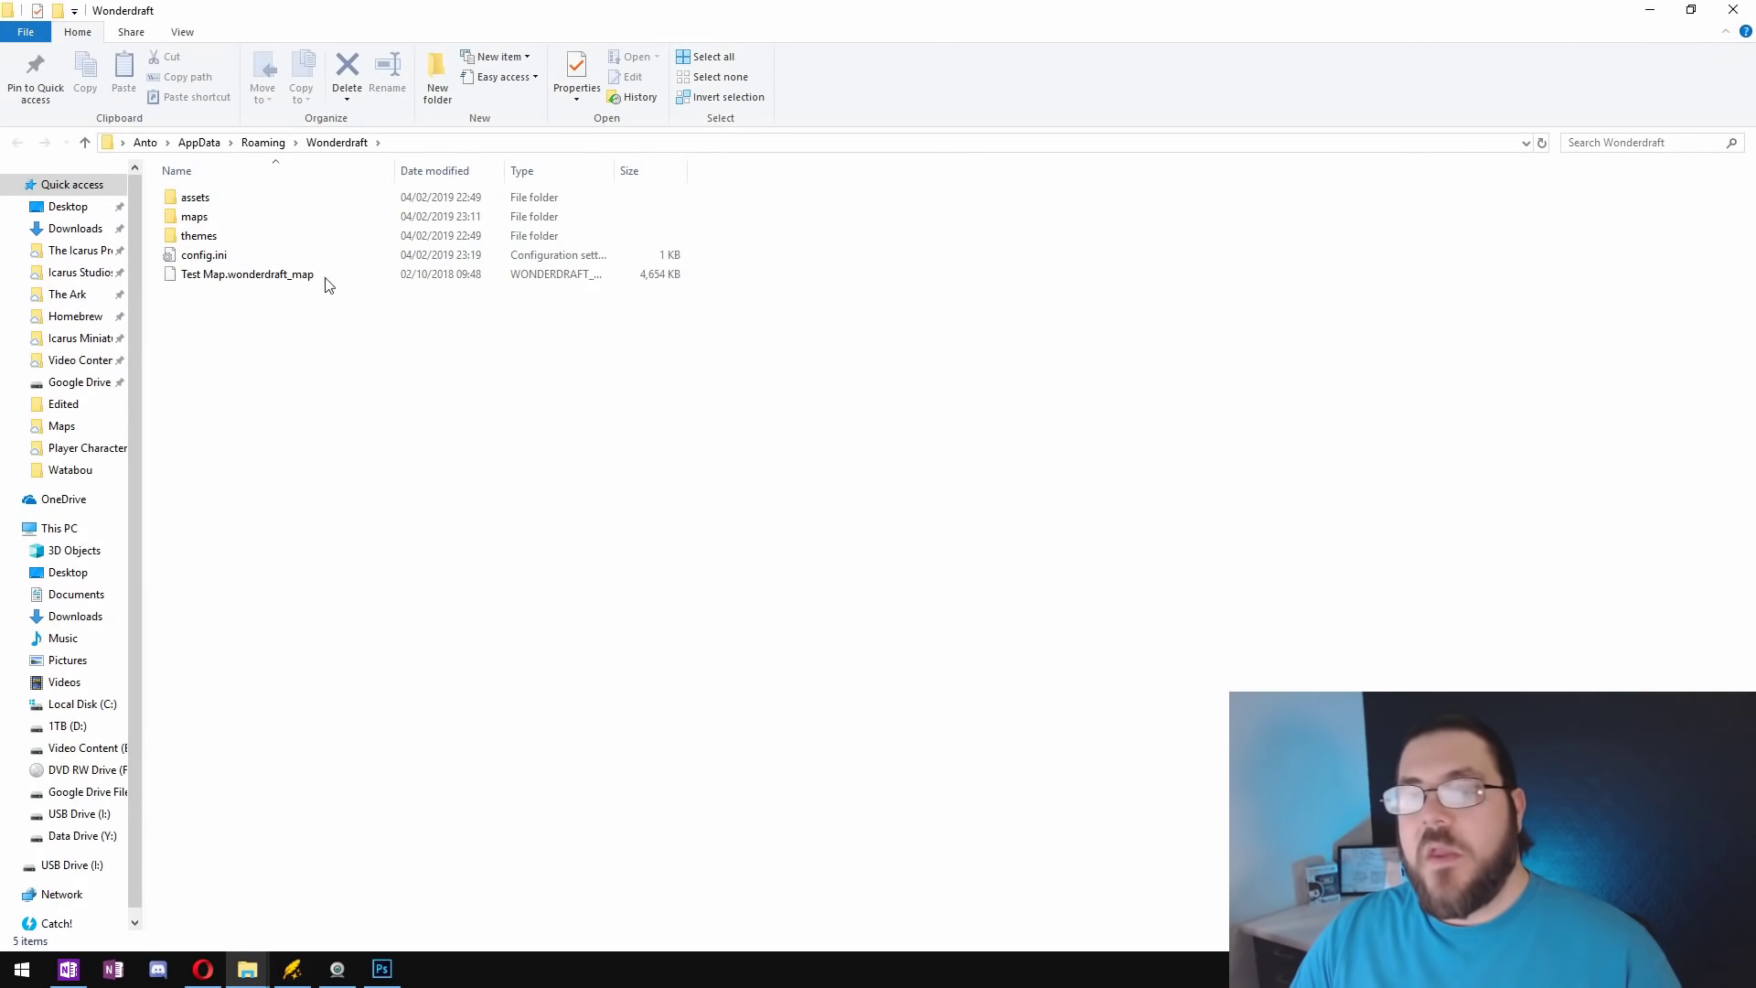
Step: Navigate to assets\example\sprites\symbols\watabou in File Explorer
double_click(220, 196)
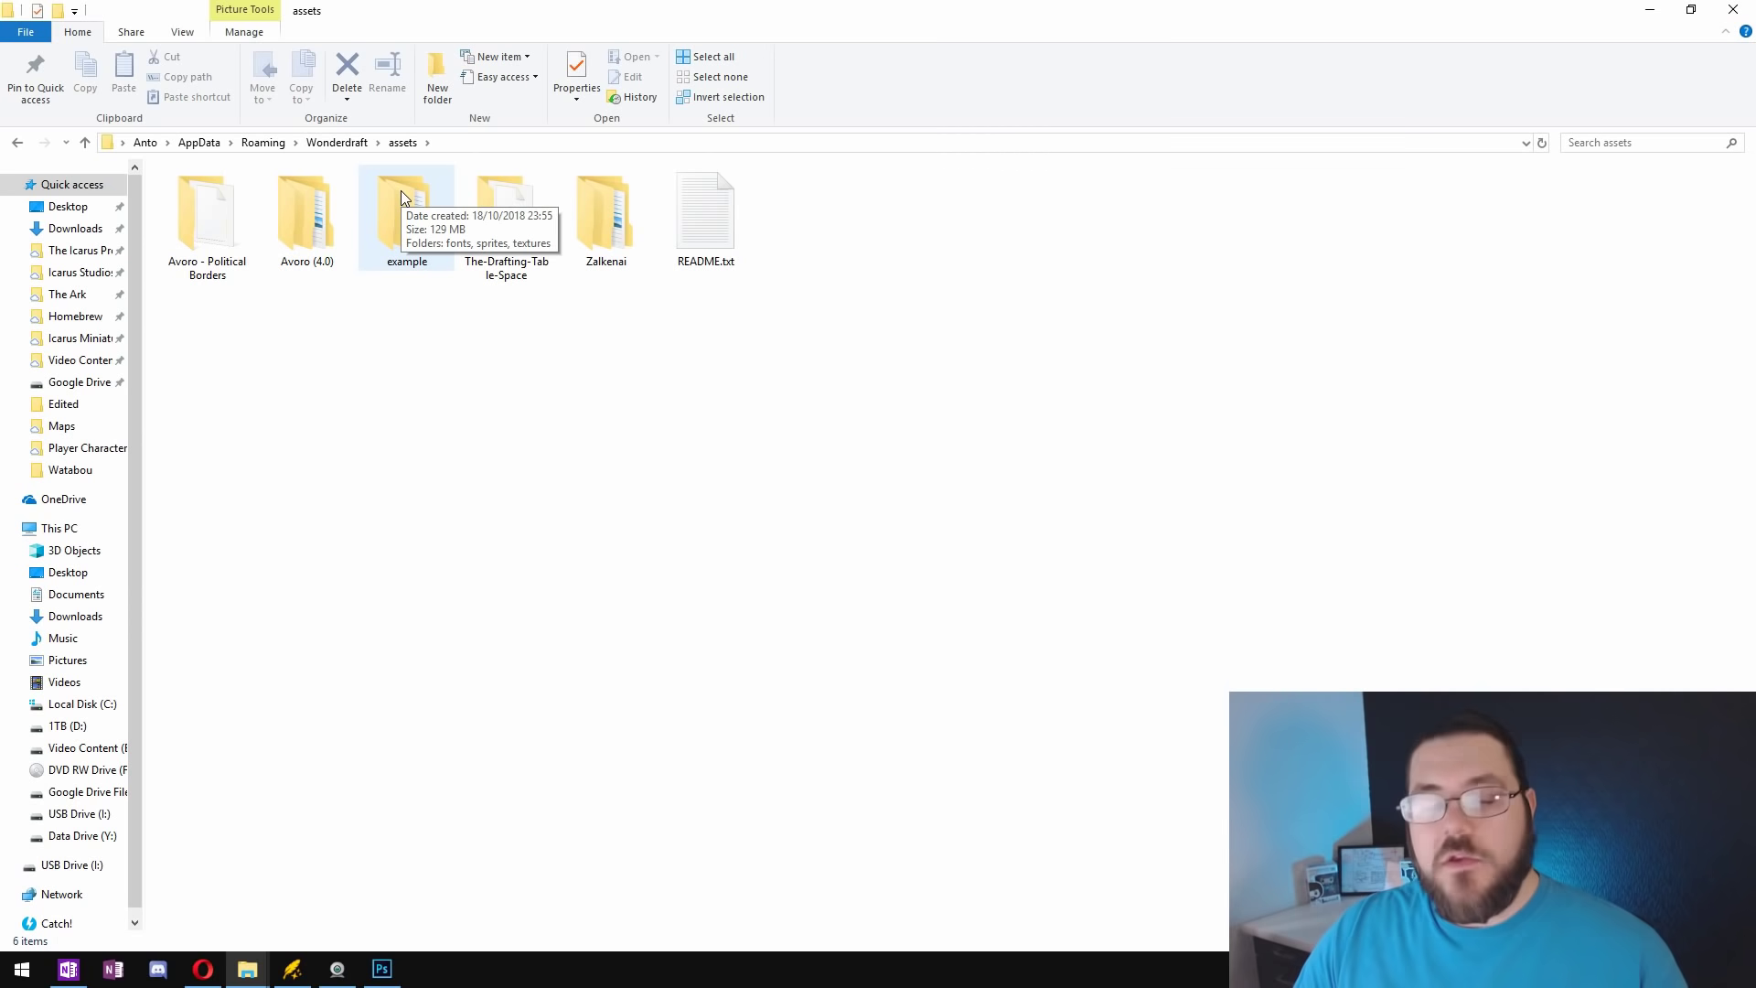
double_click(400, 191)
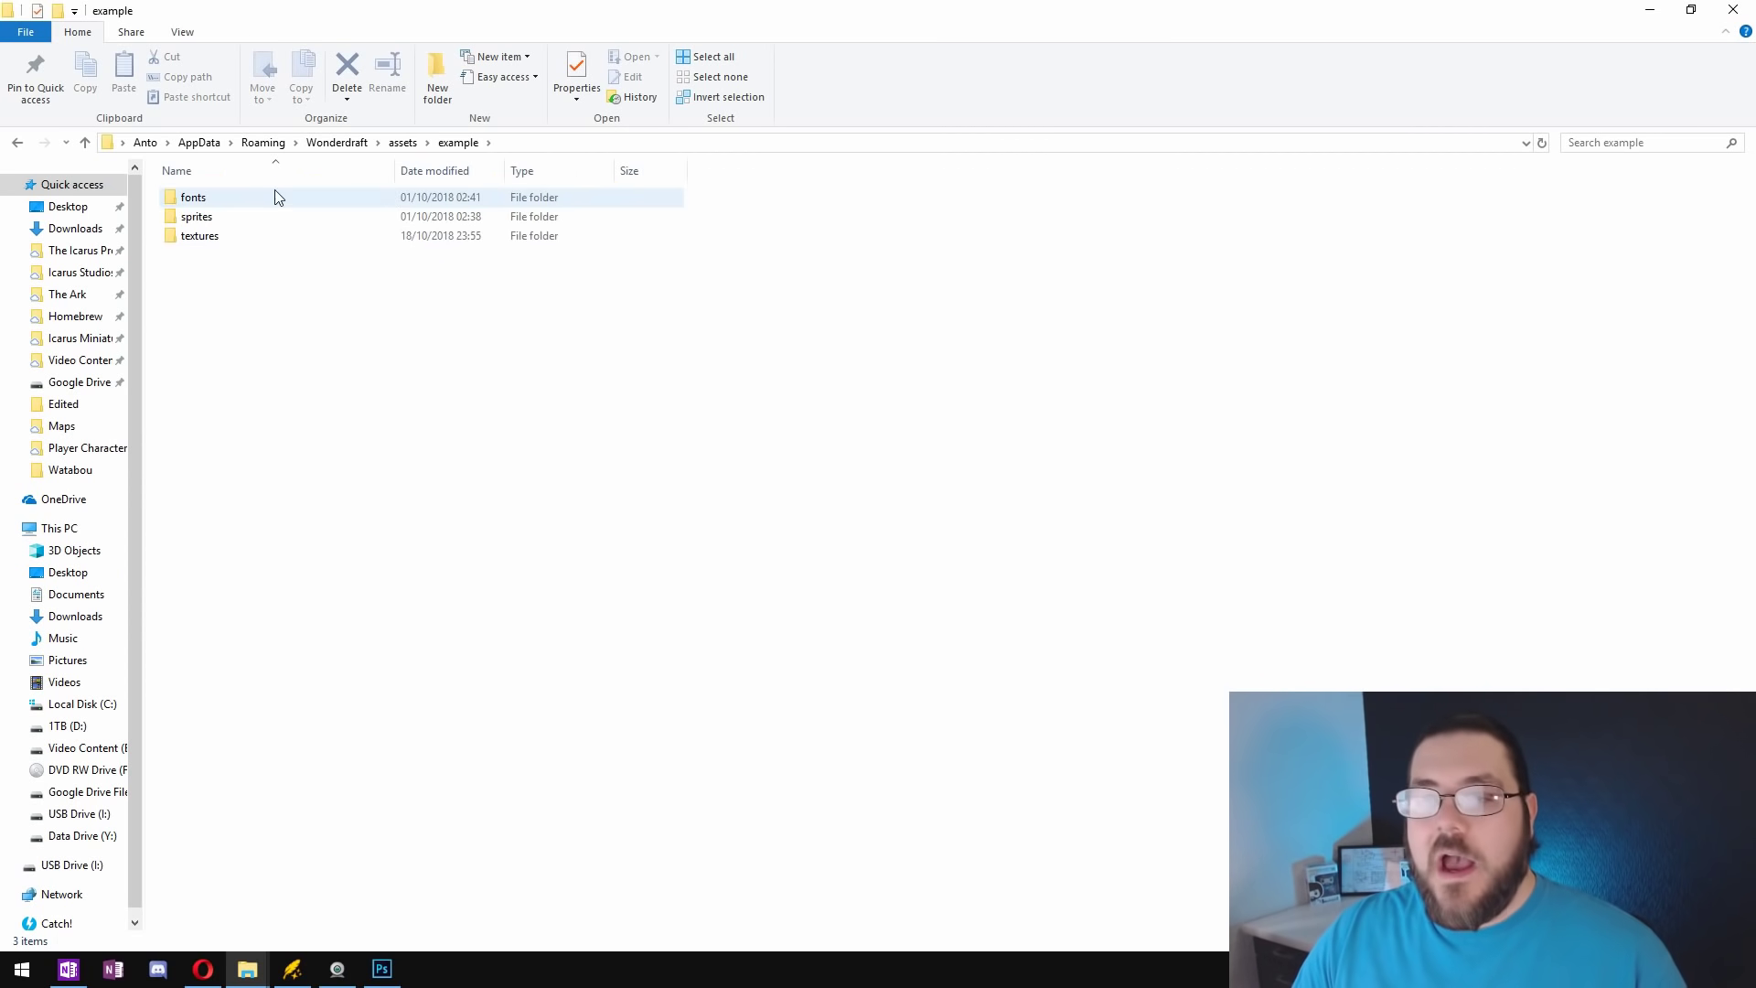
double_click(220, 213)
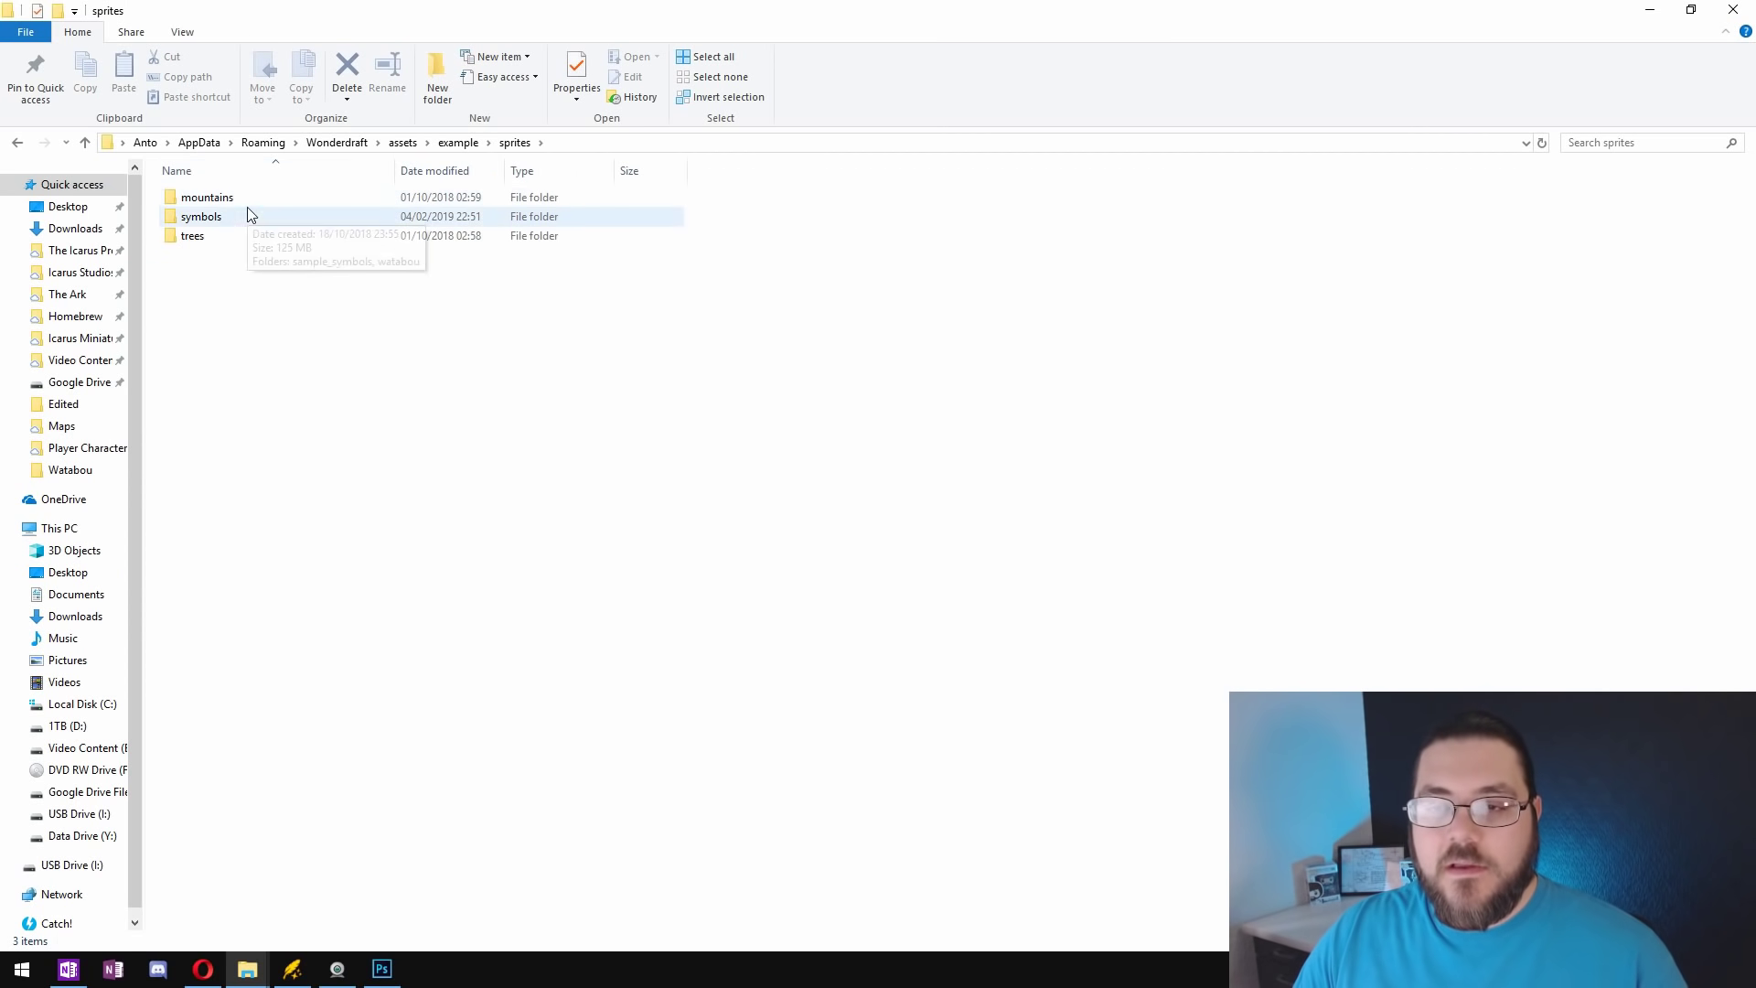
double_click(235, 217)
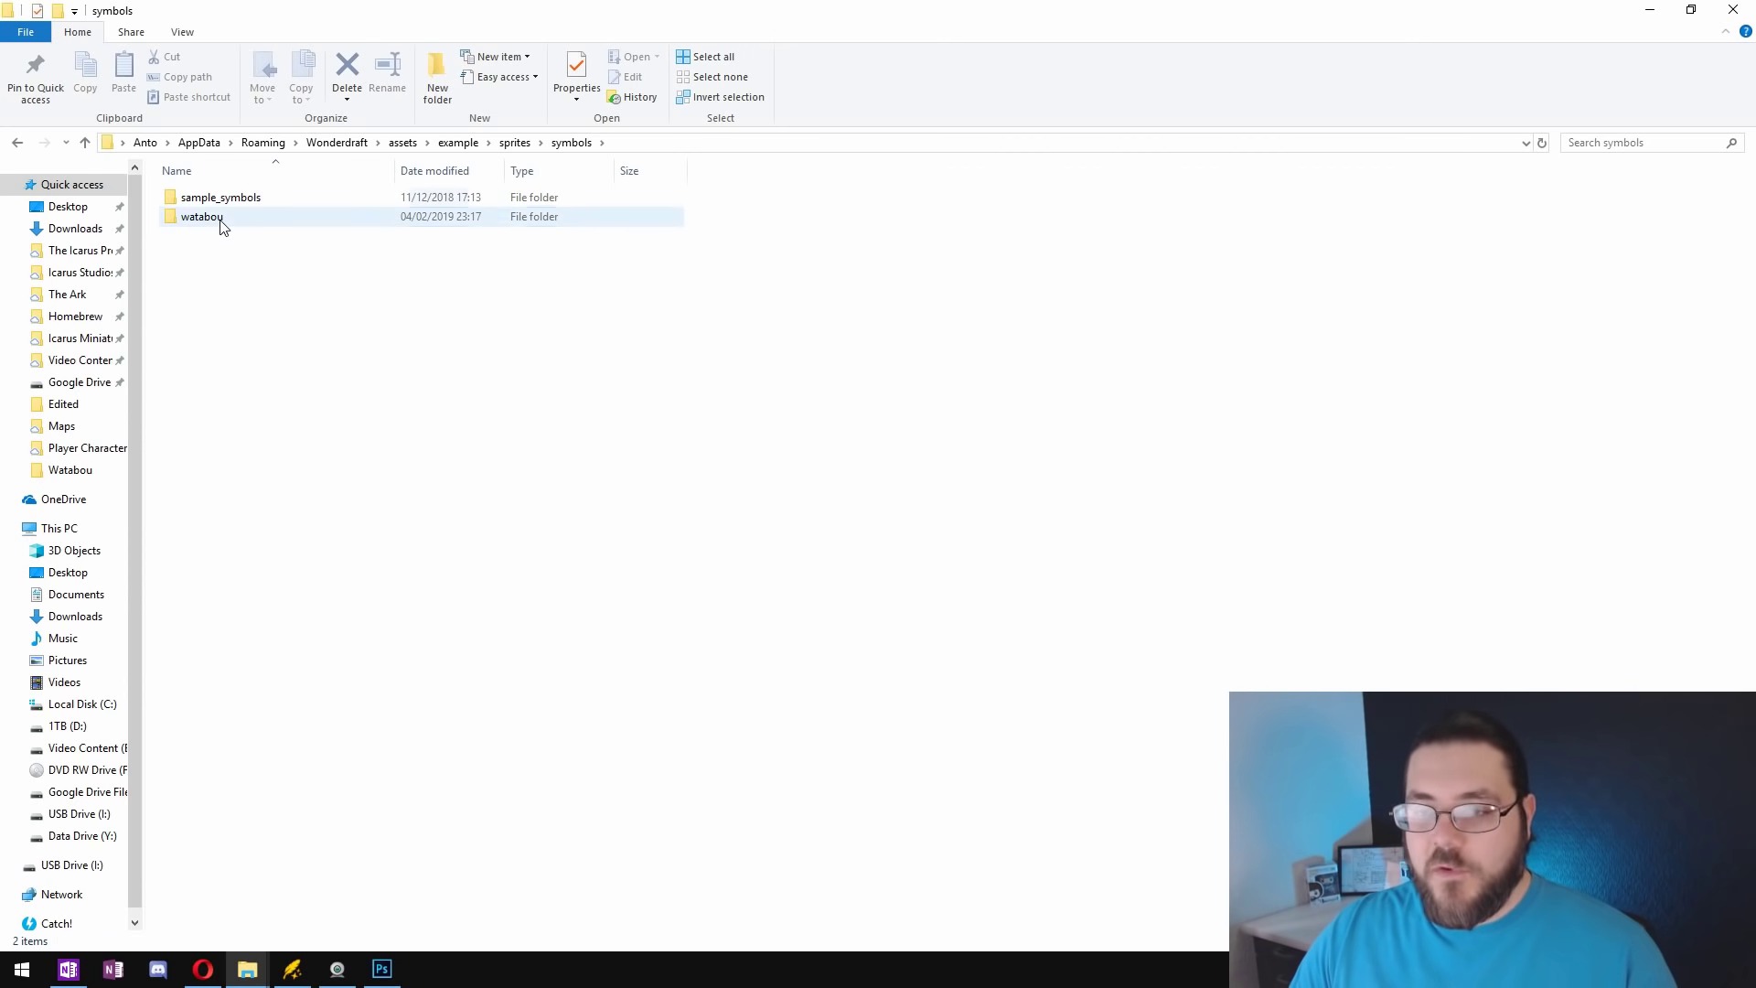
double_click(219, 219)
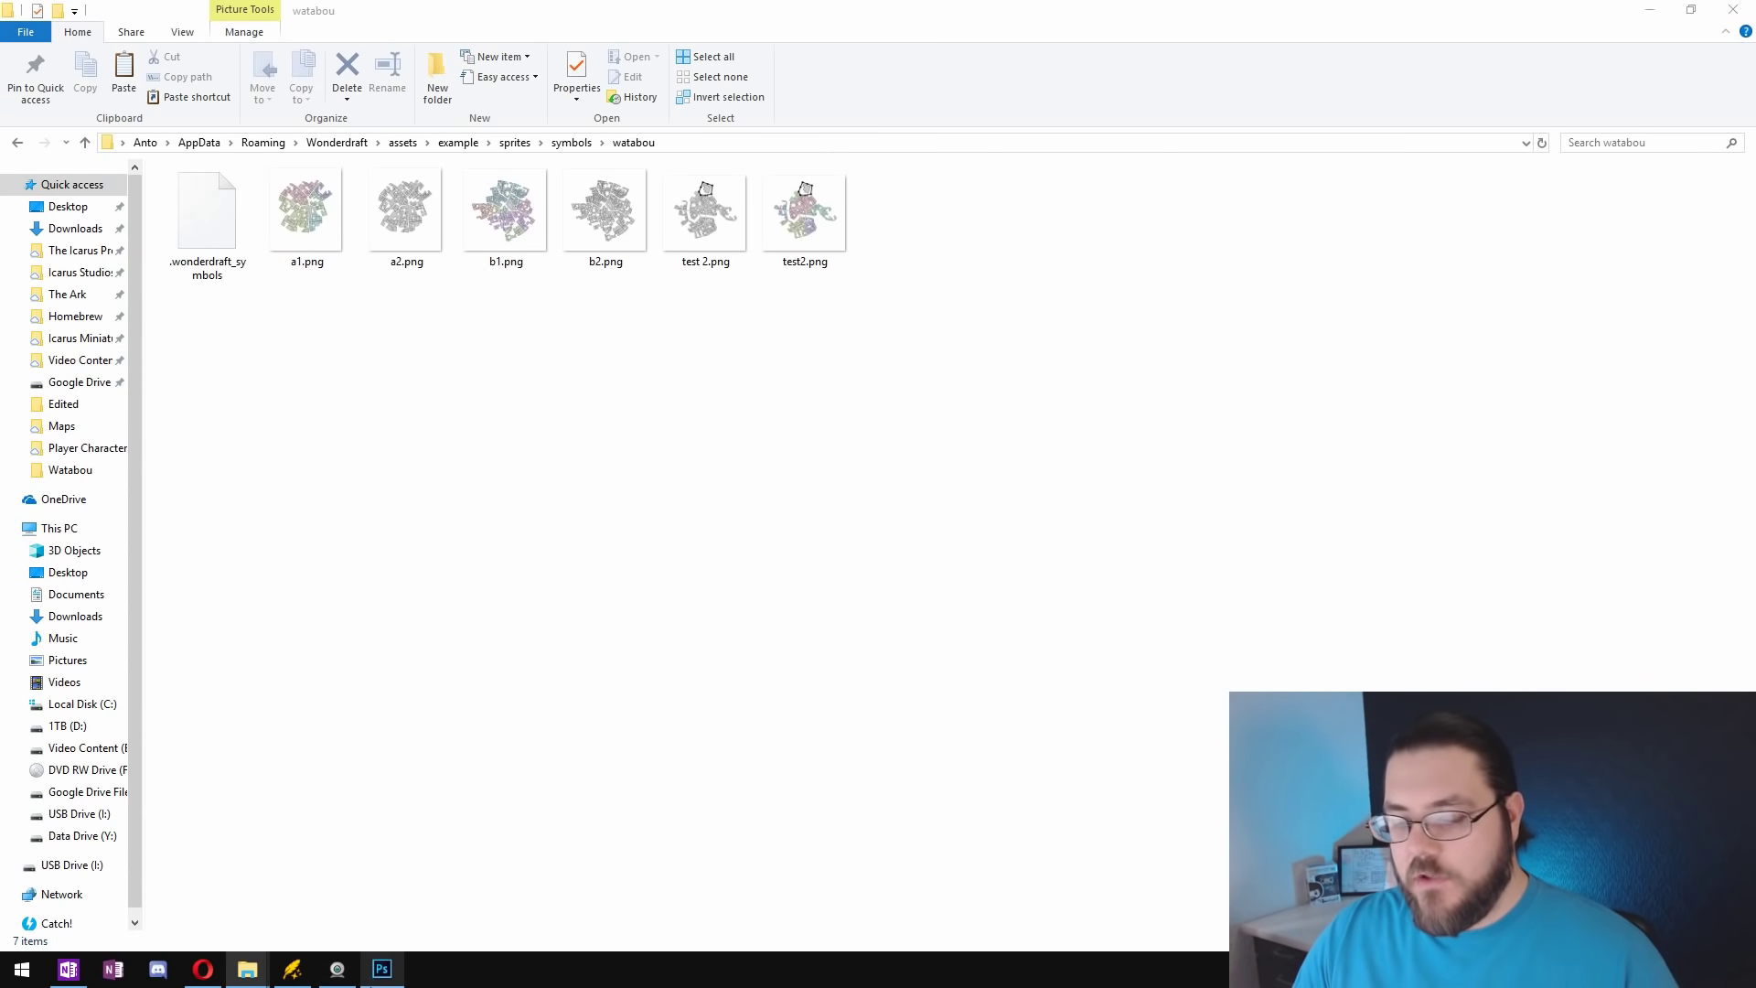
Step: Create a new 1754 × 1240 px A6 [300 dpi] landscape map in the Avoro (4.0) theme
left_click(293, 969)
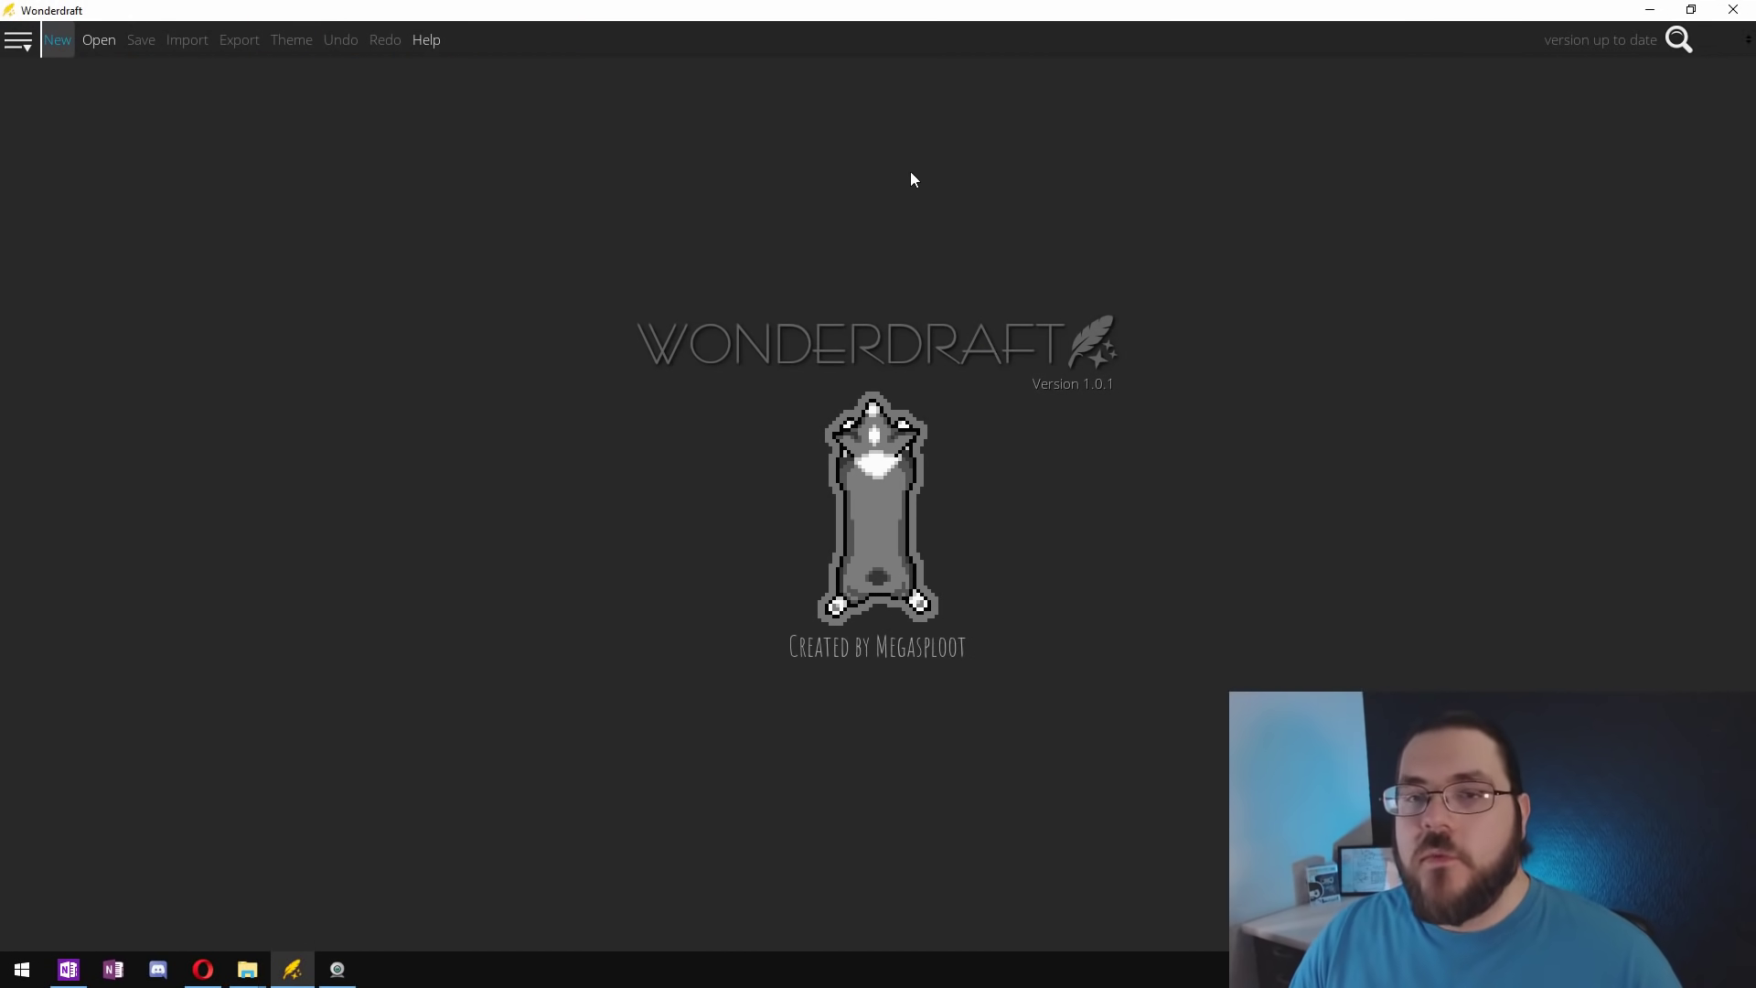
left_click(57, 40)
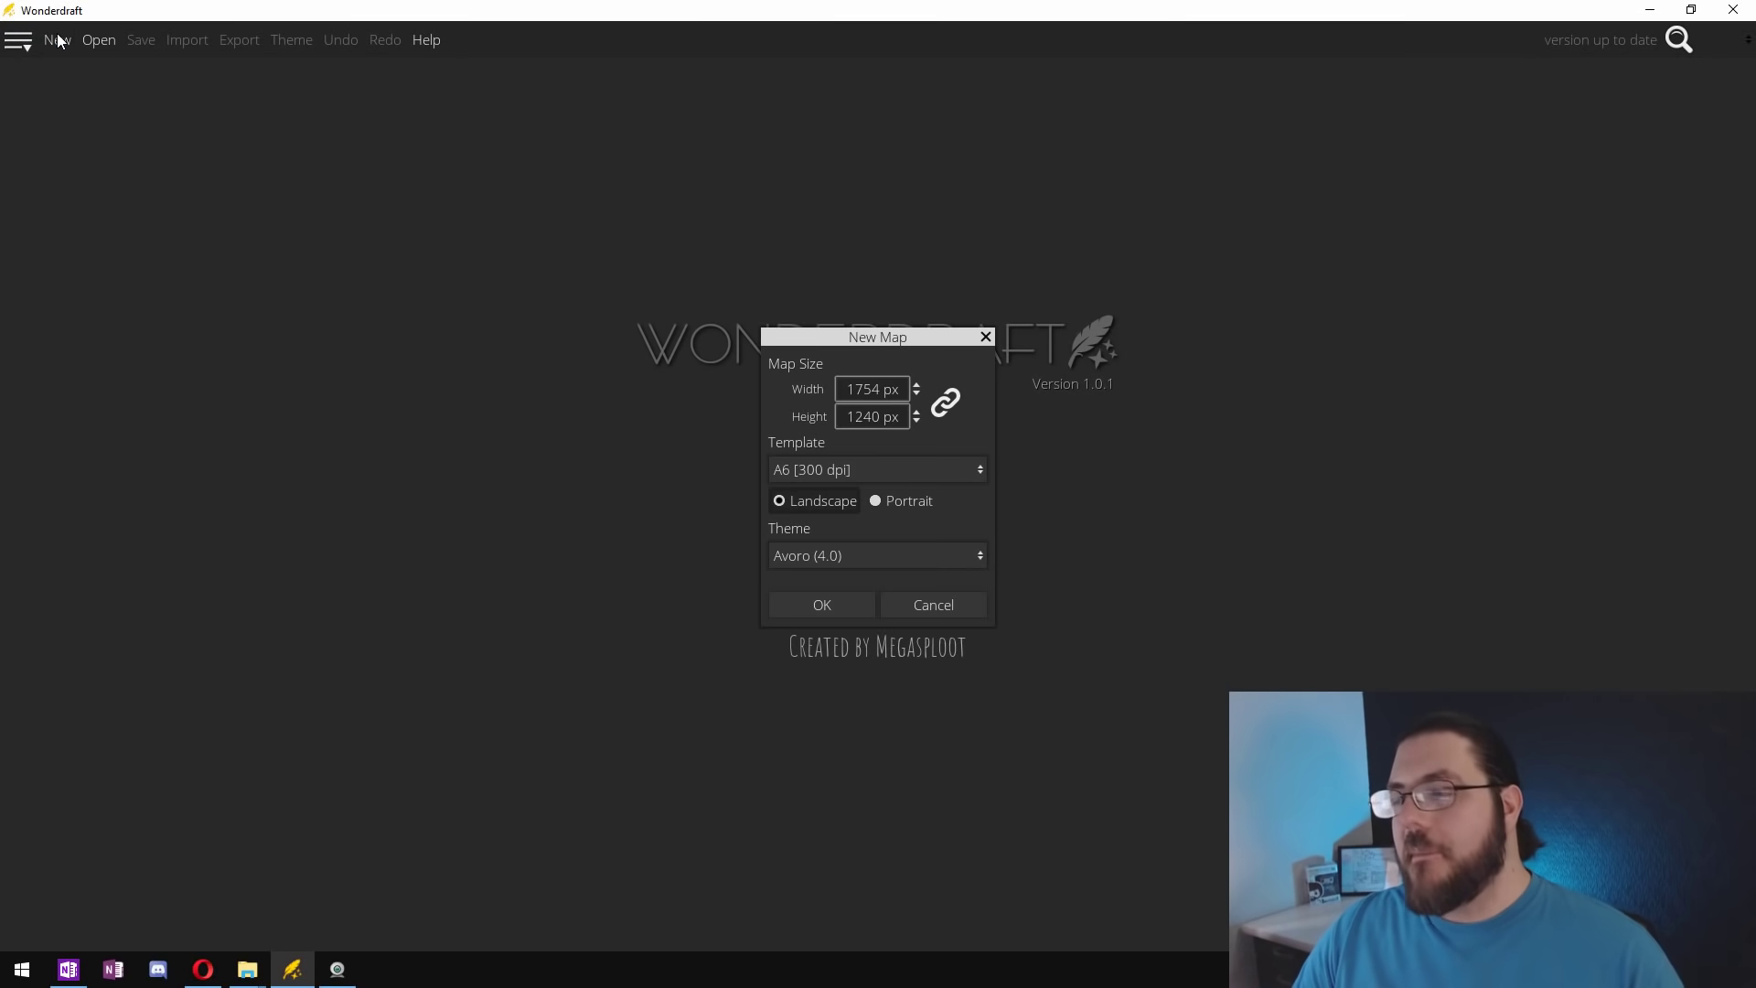
left_click(920, 473)
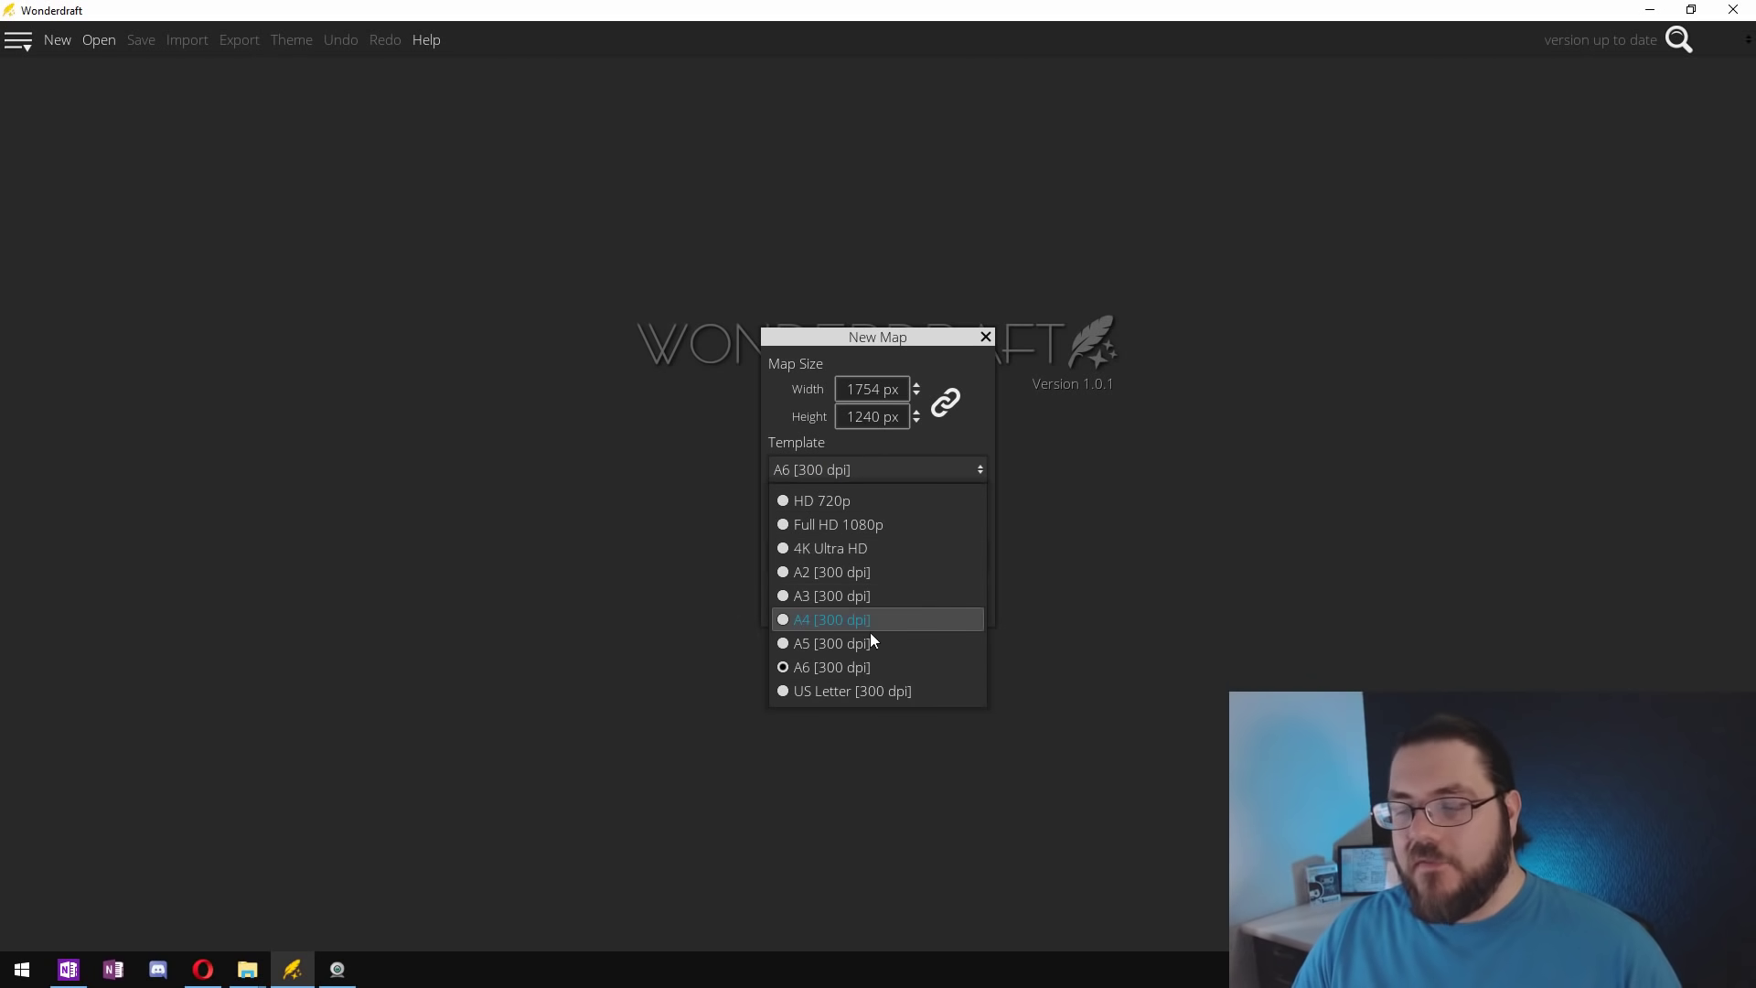
left_click(956, 420)
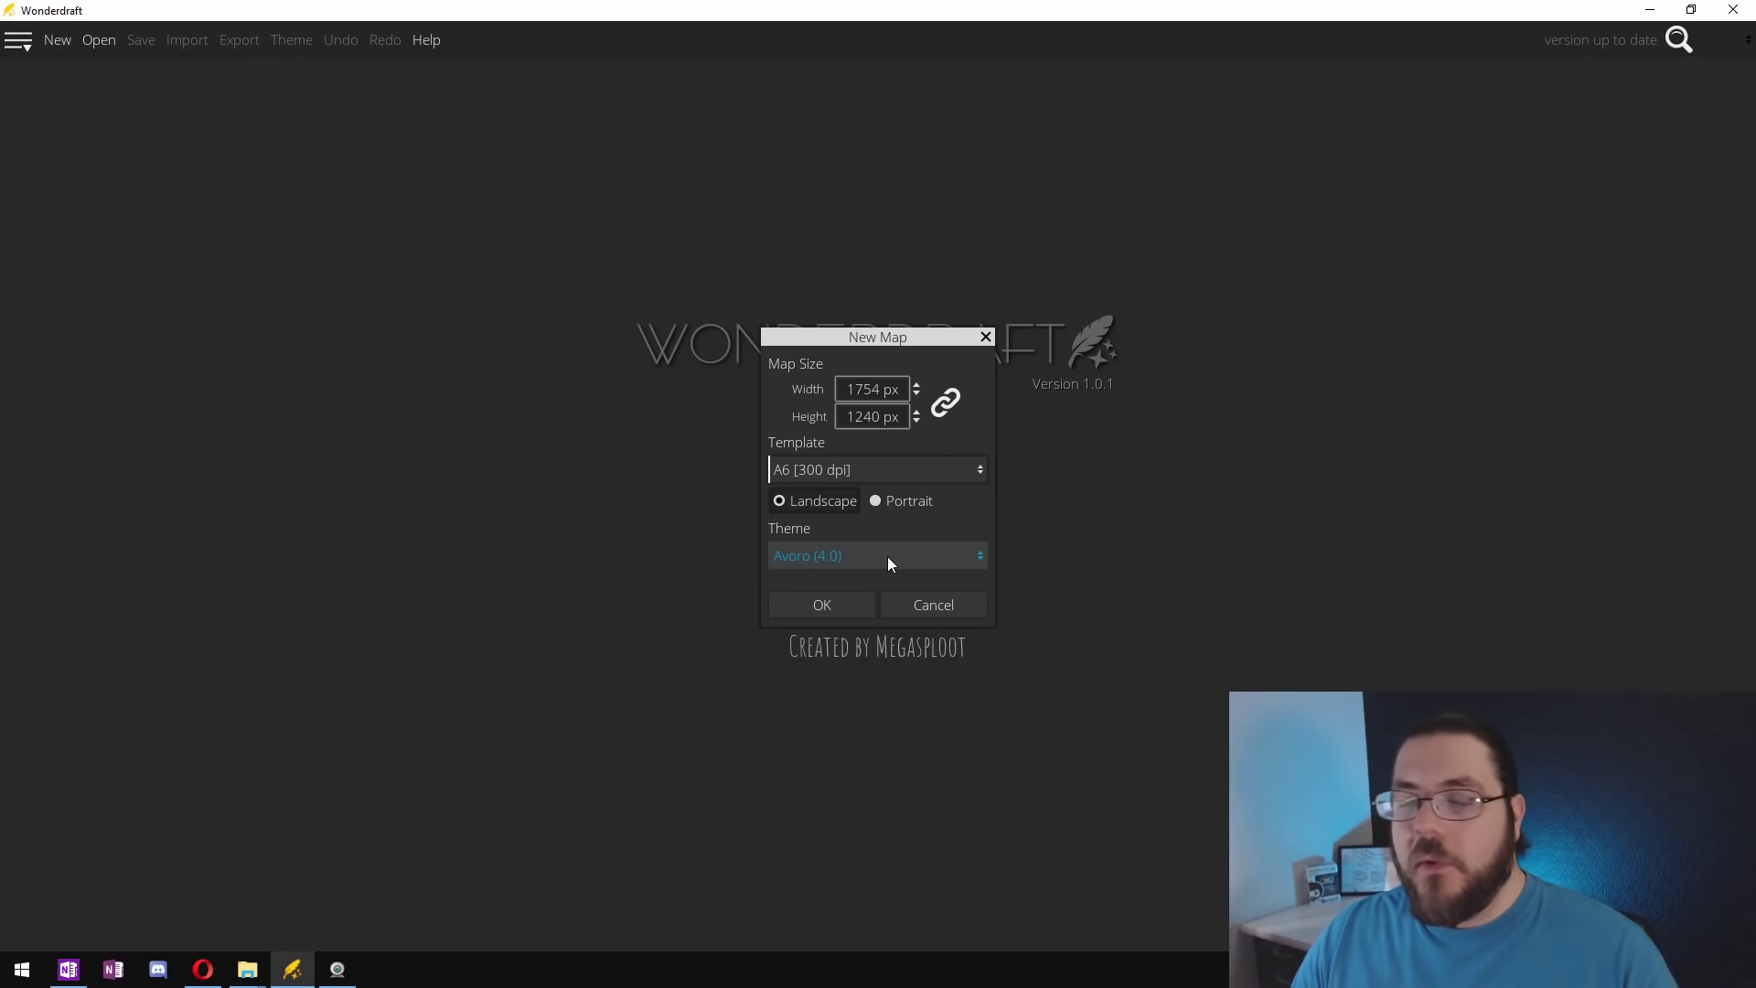
left_click(837, 594)
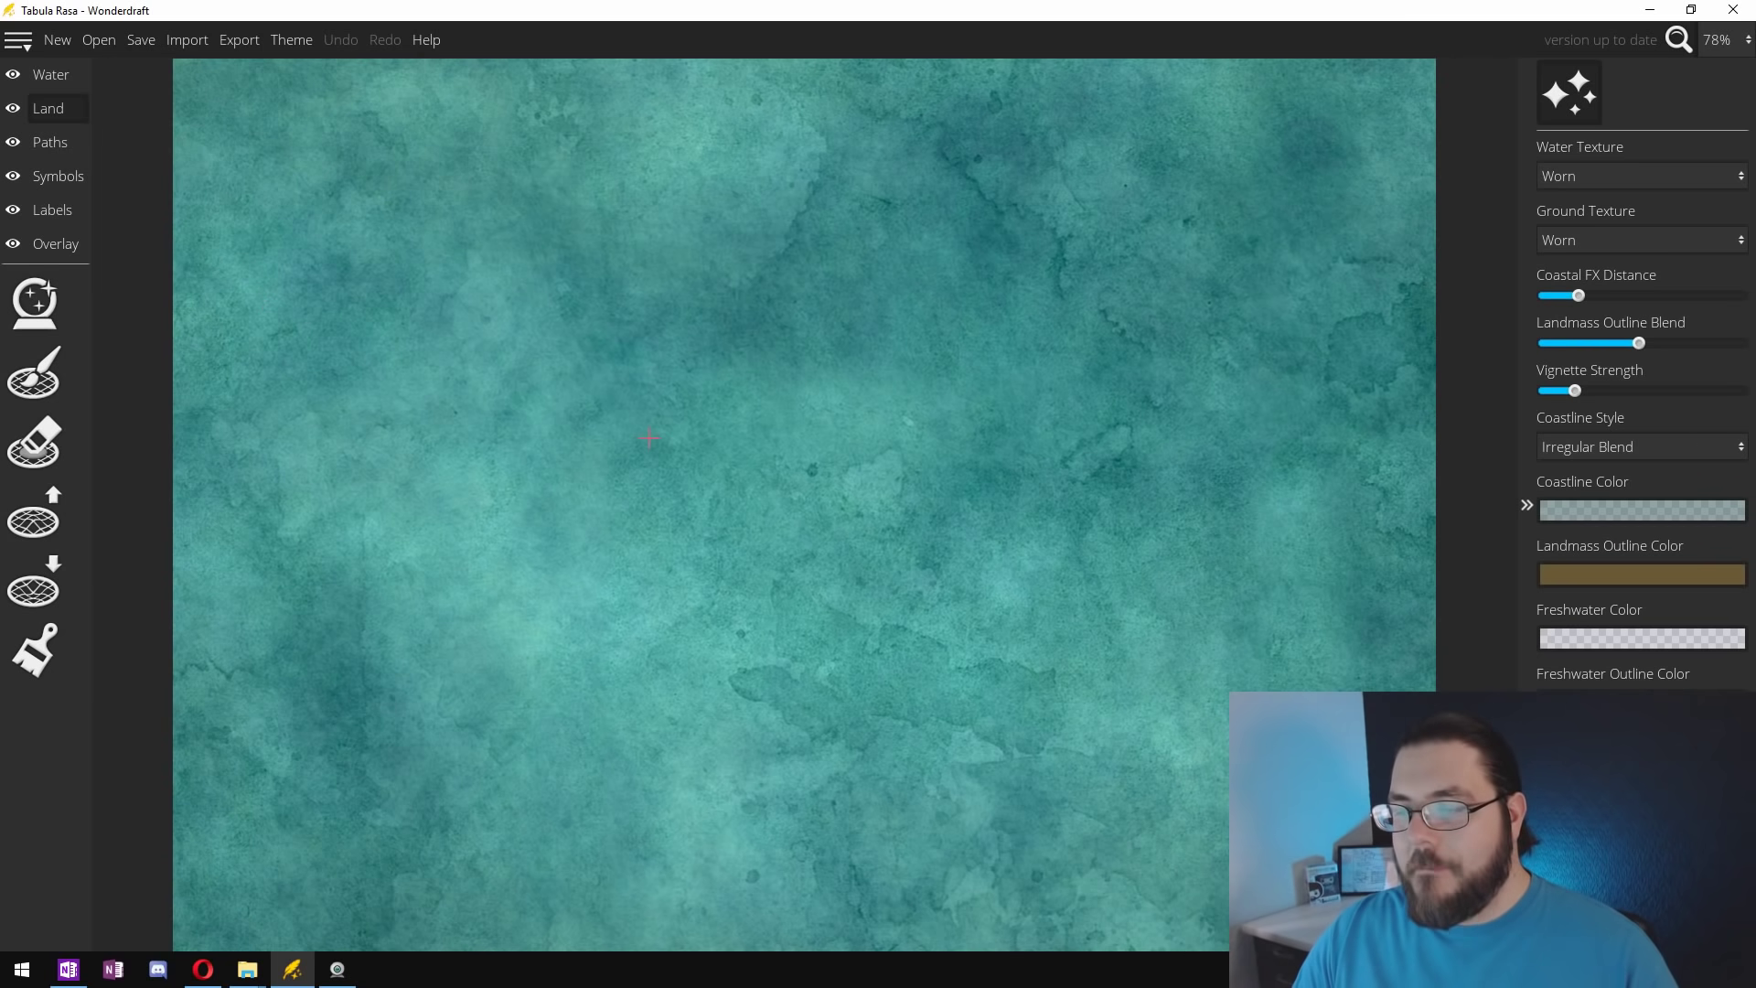
Step: Fill the map with land and place a Watabou walled-city symbol at scale 45 near the centre
scroll(649, 438, "down", 2)
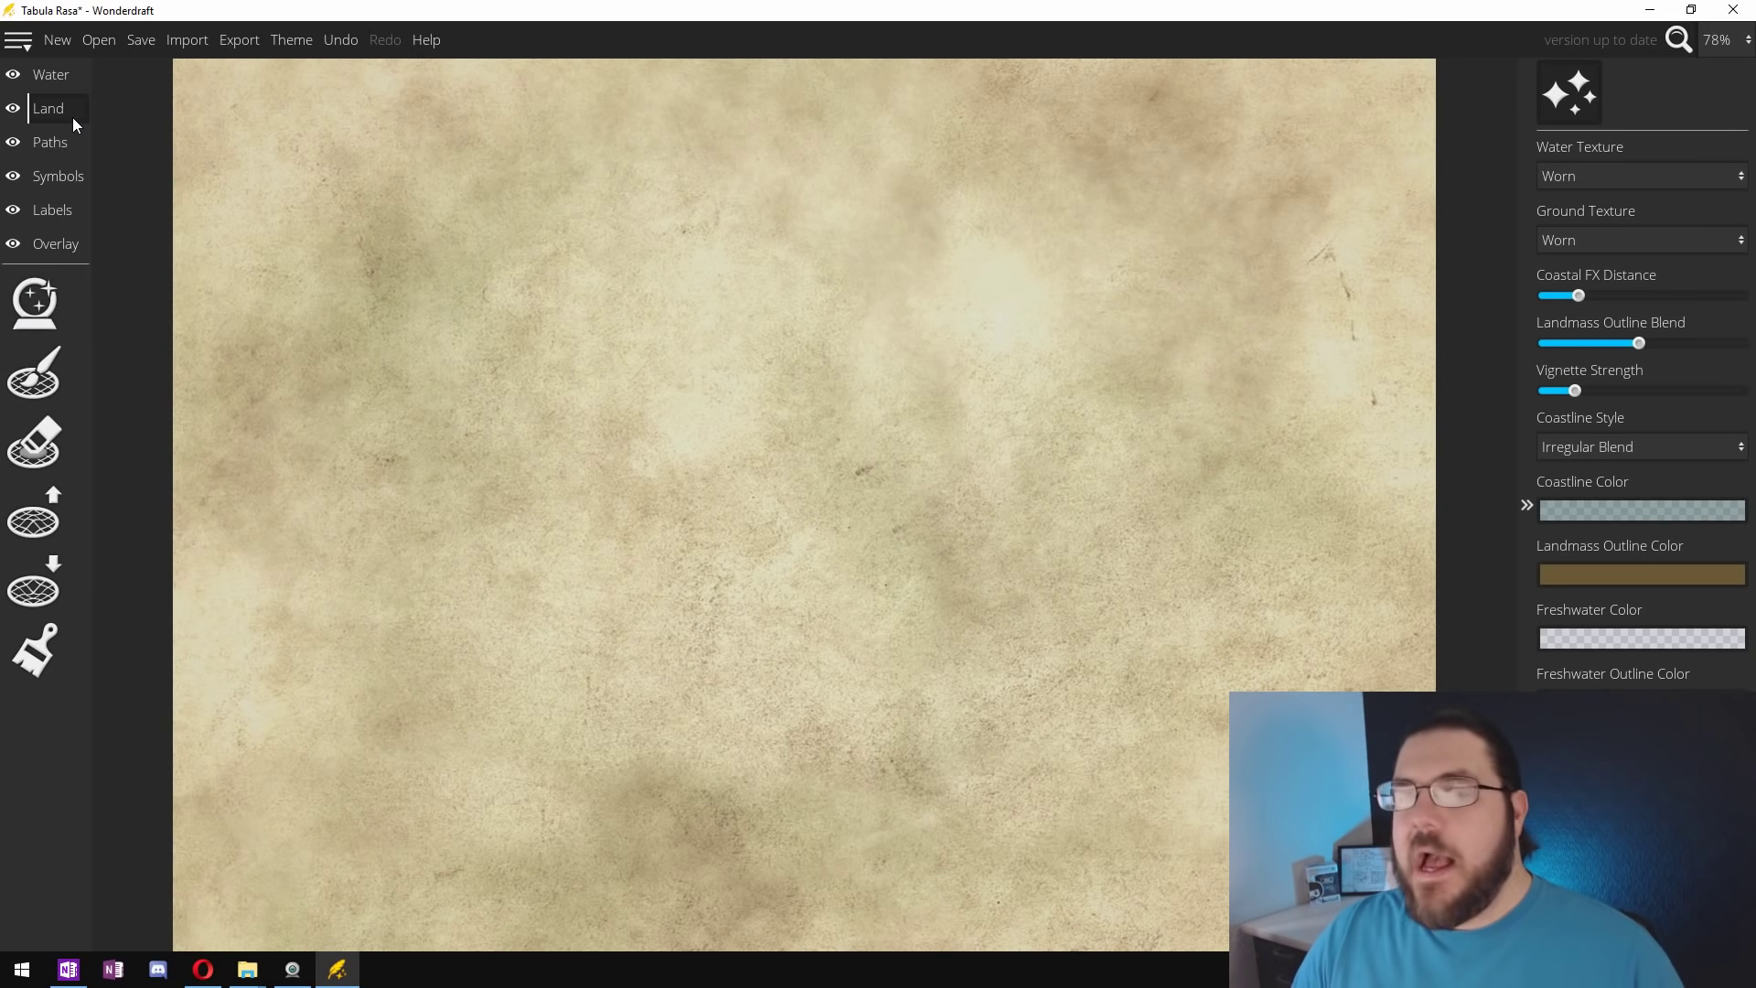
left_click(68, 175)
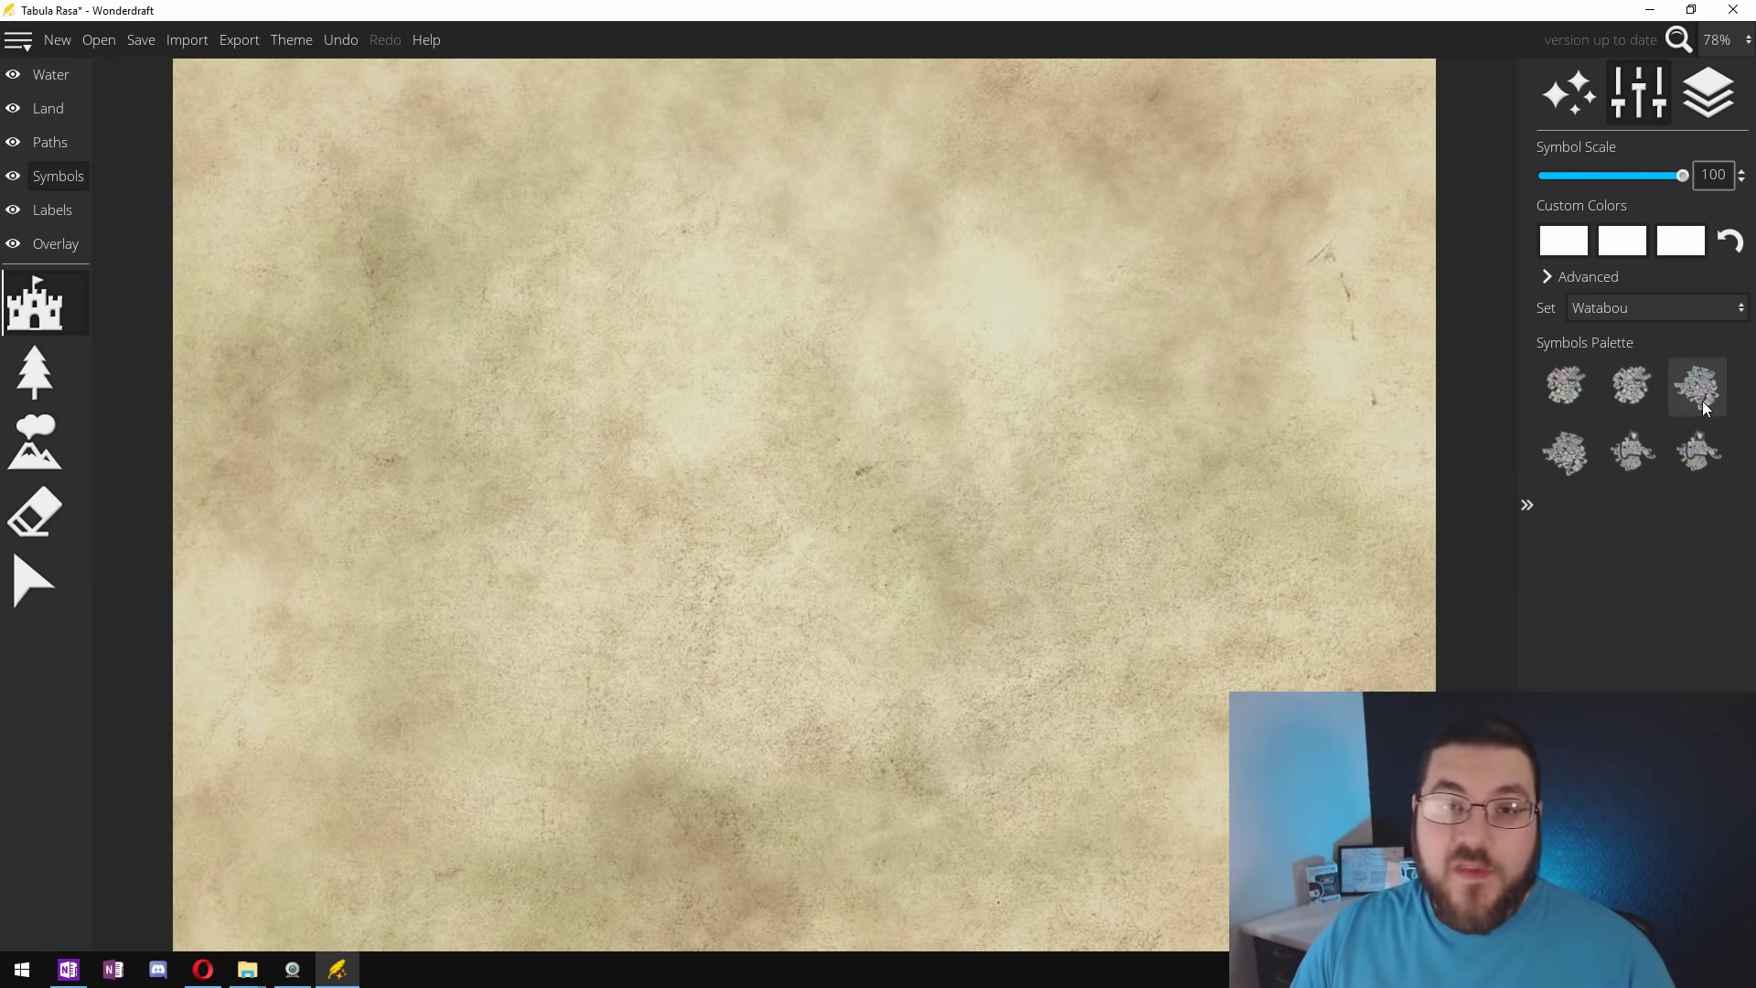
left_click(1648, 452)
scroll(892, 375, "down", 10)
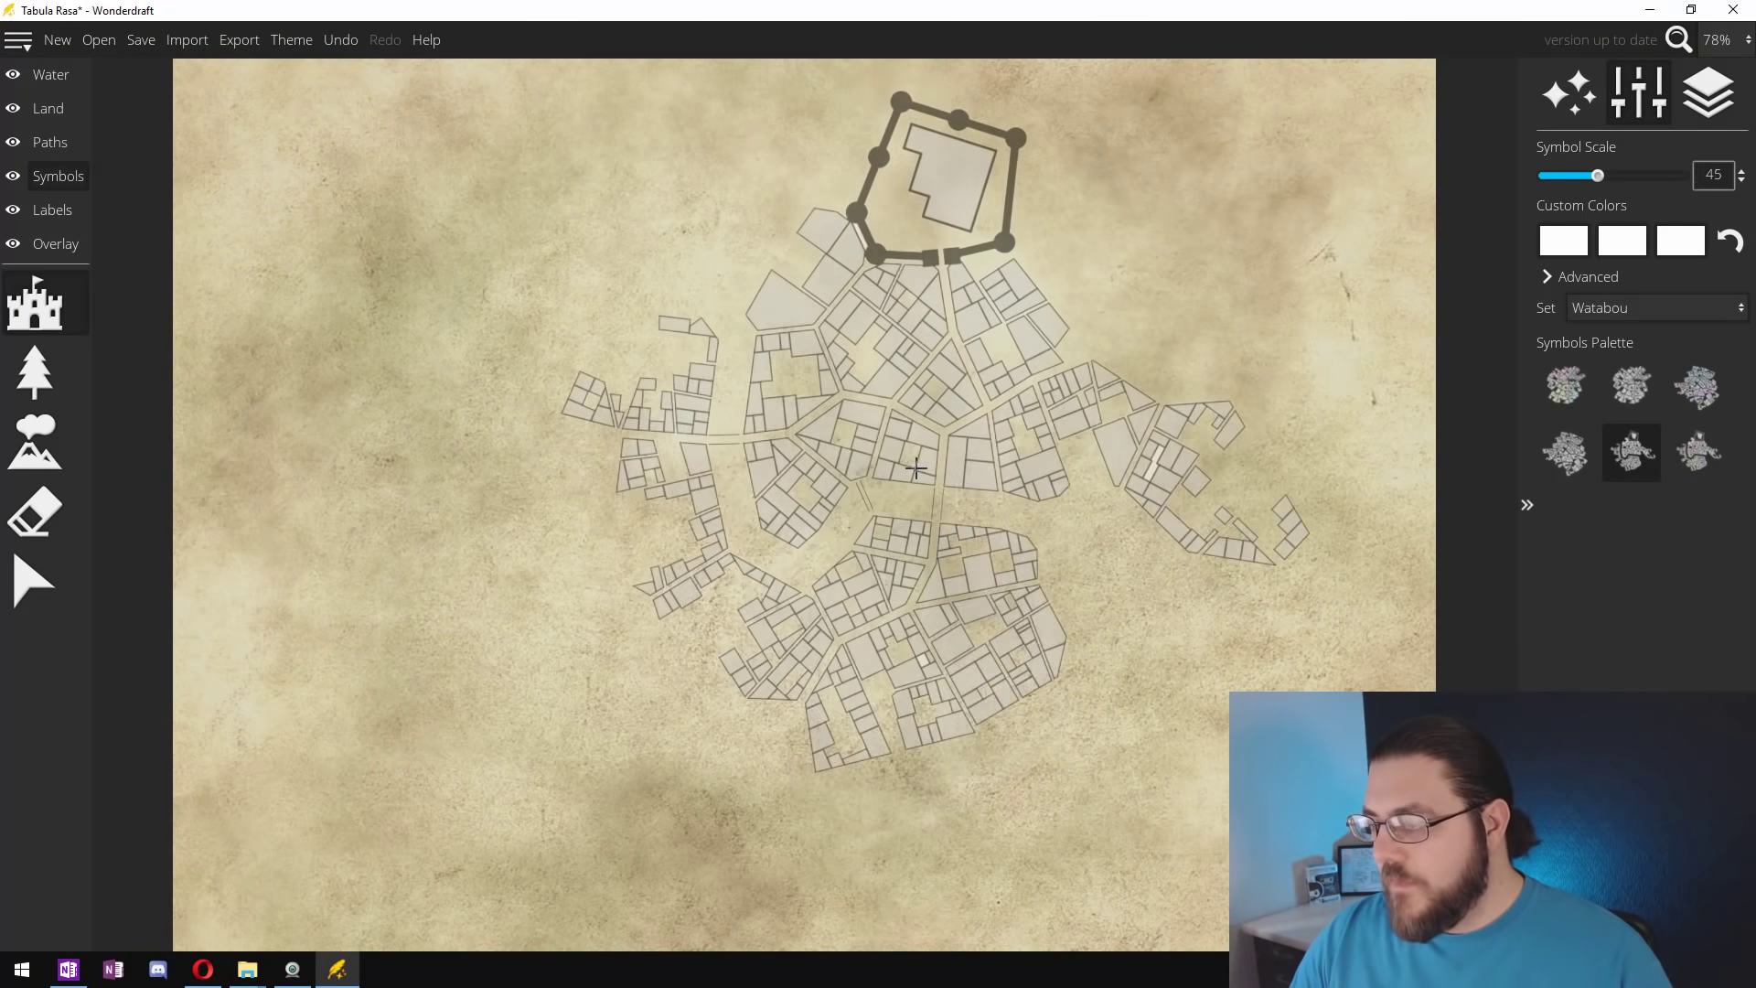
scroll(878, 508, "down", 1)
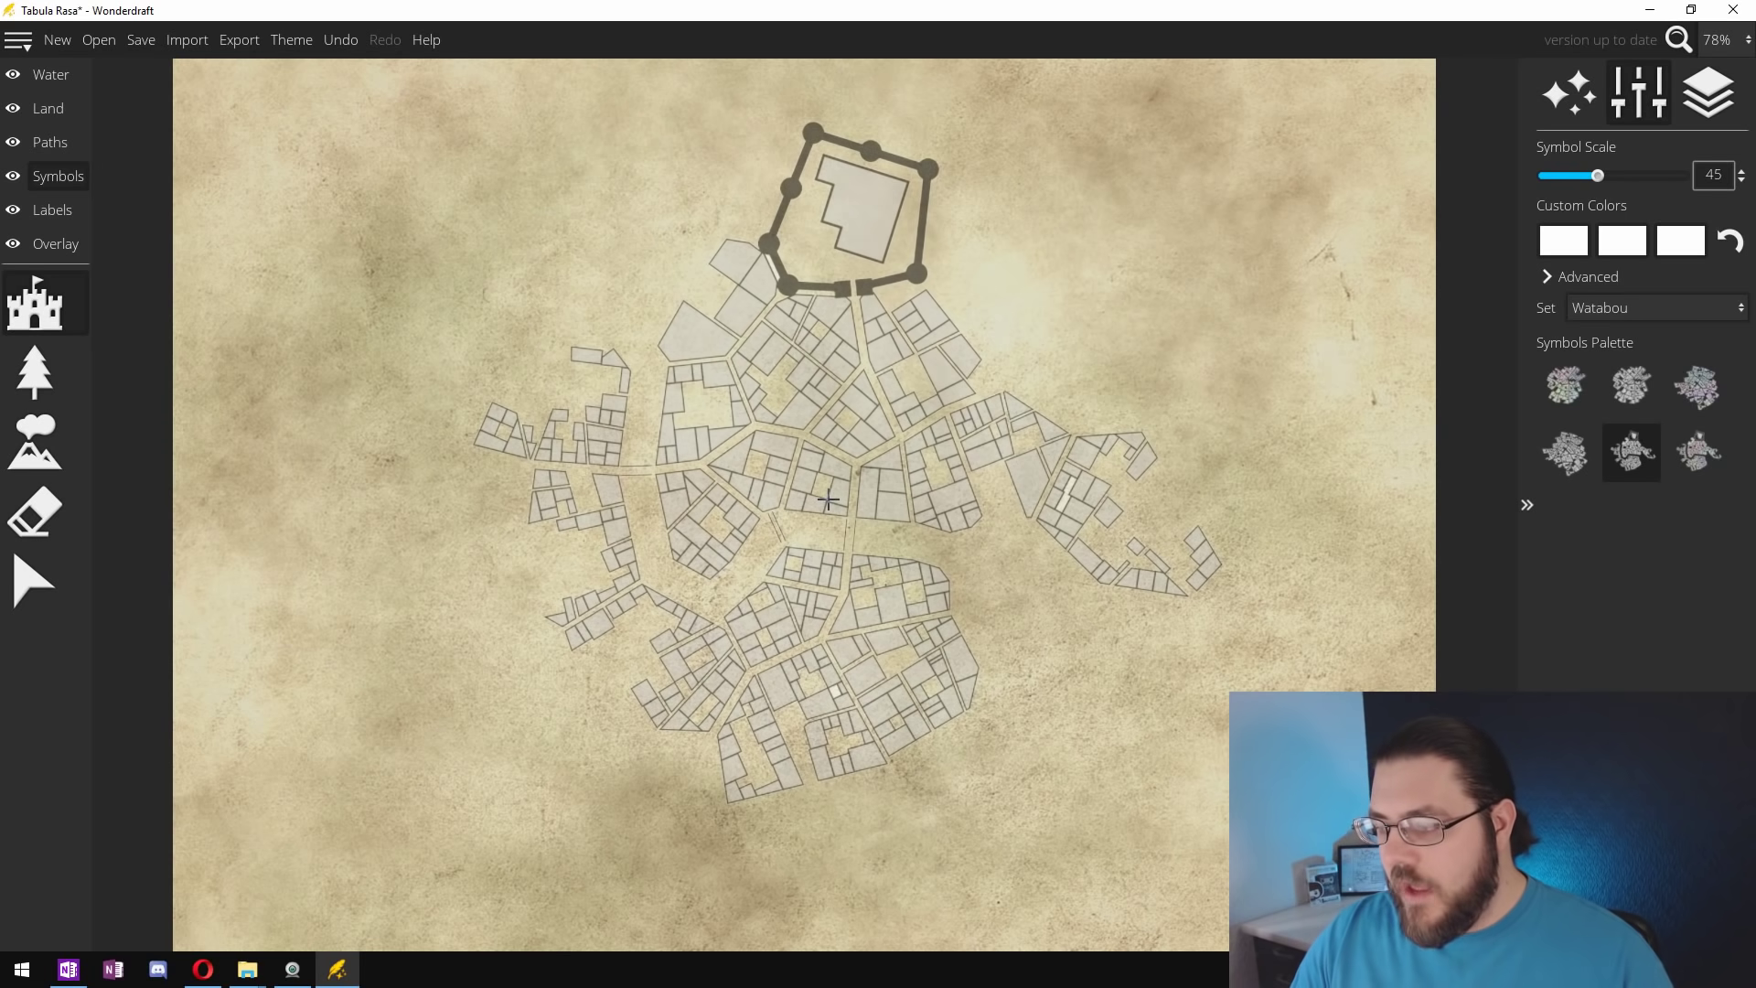
left_click(827, 499)
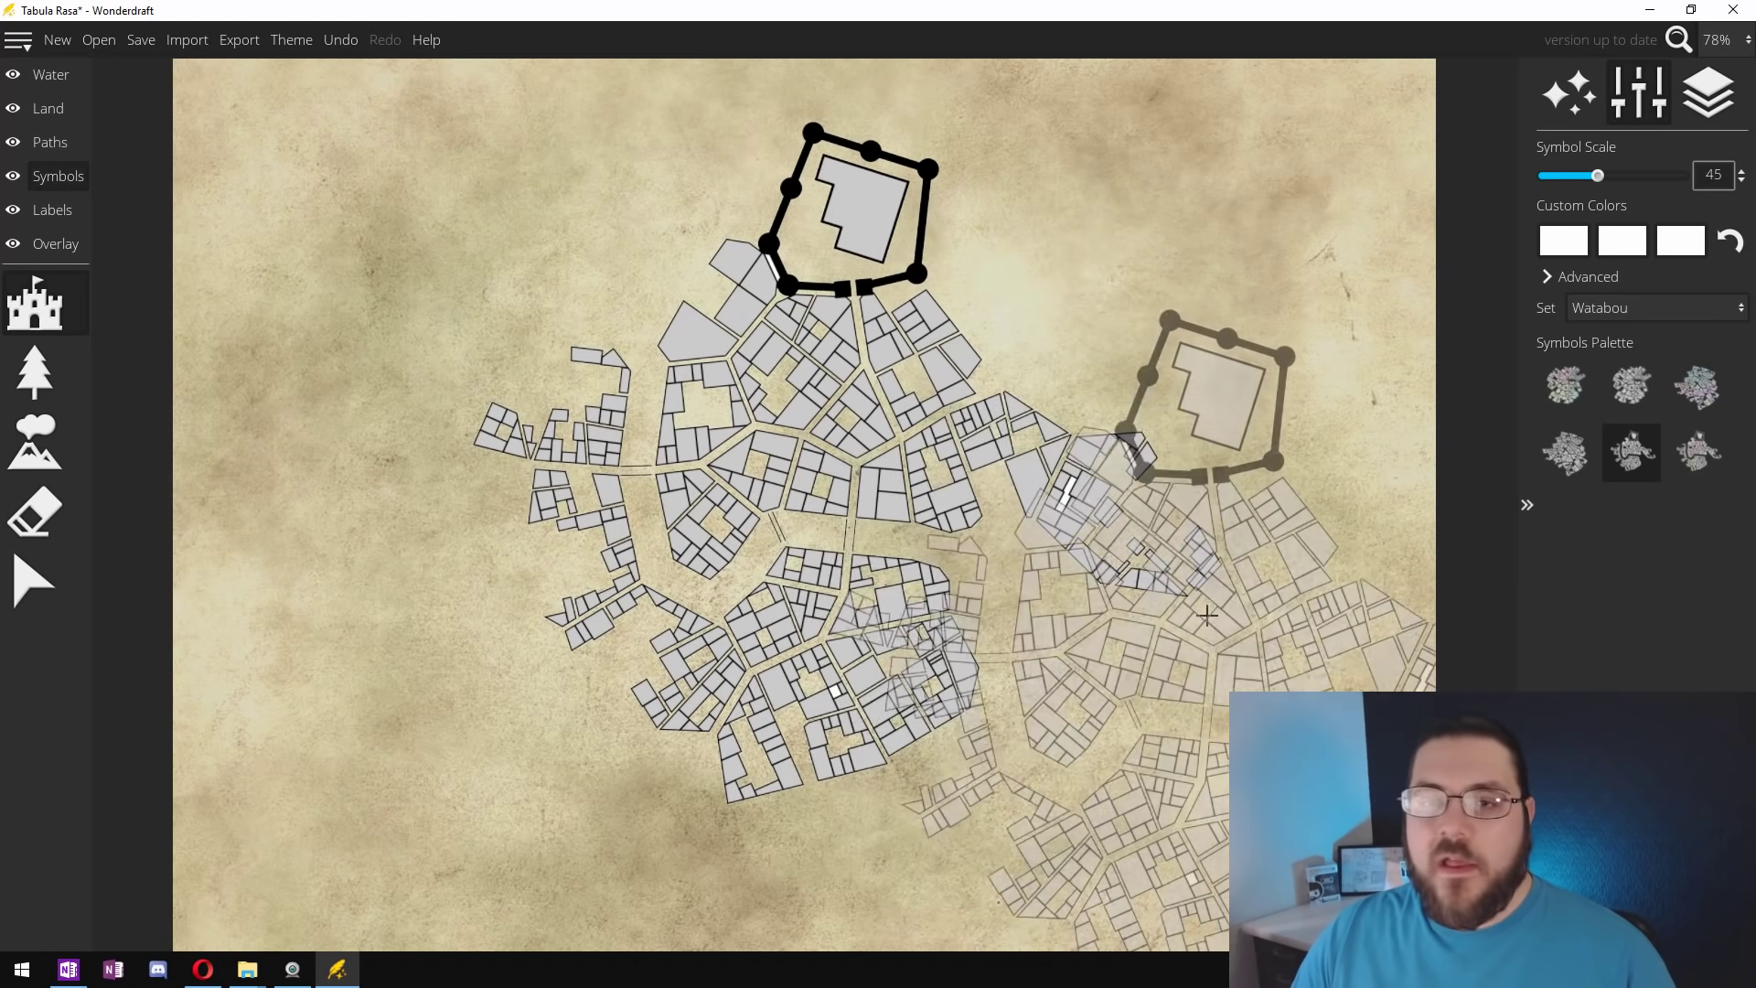
Step: Paint a water channel below the city with the Lower Land brush, then widen it westward
left_click(37, 108)
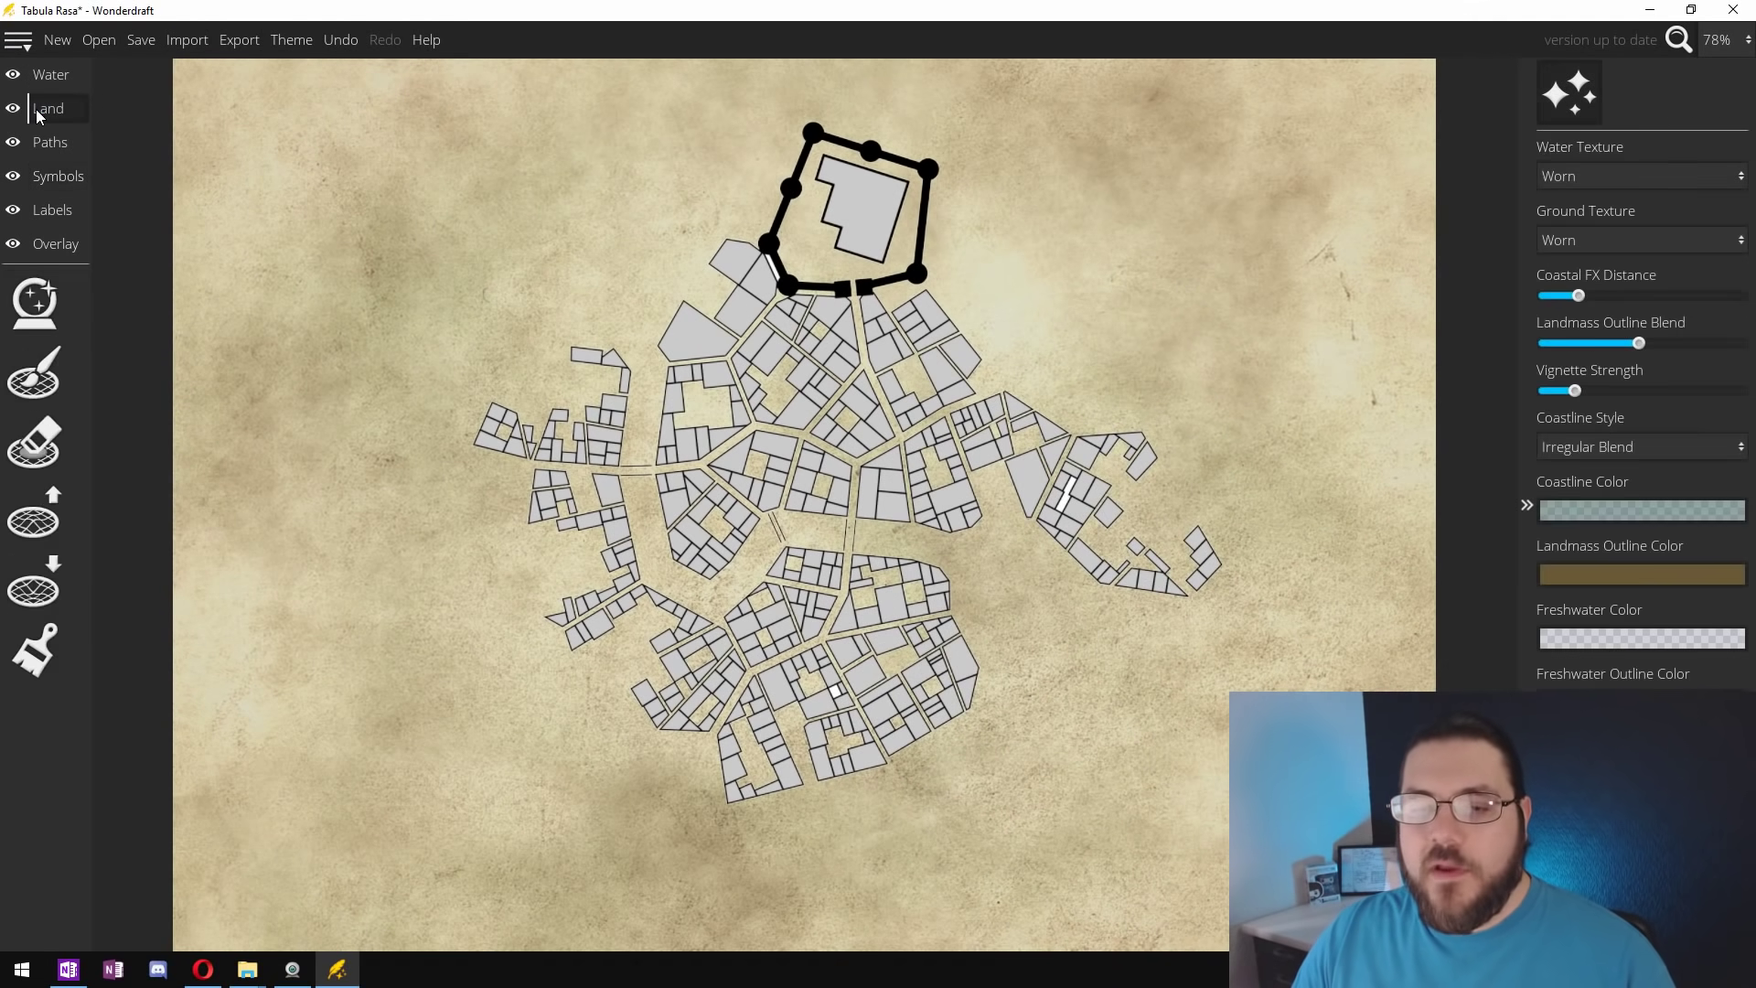
left_click(34, 584)
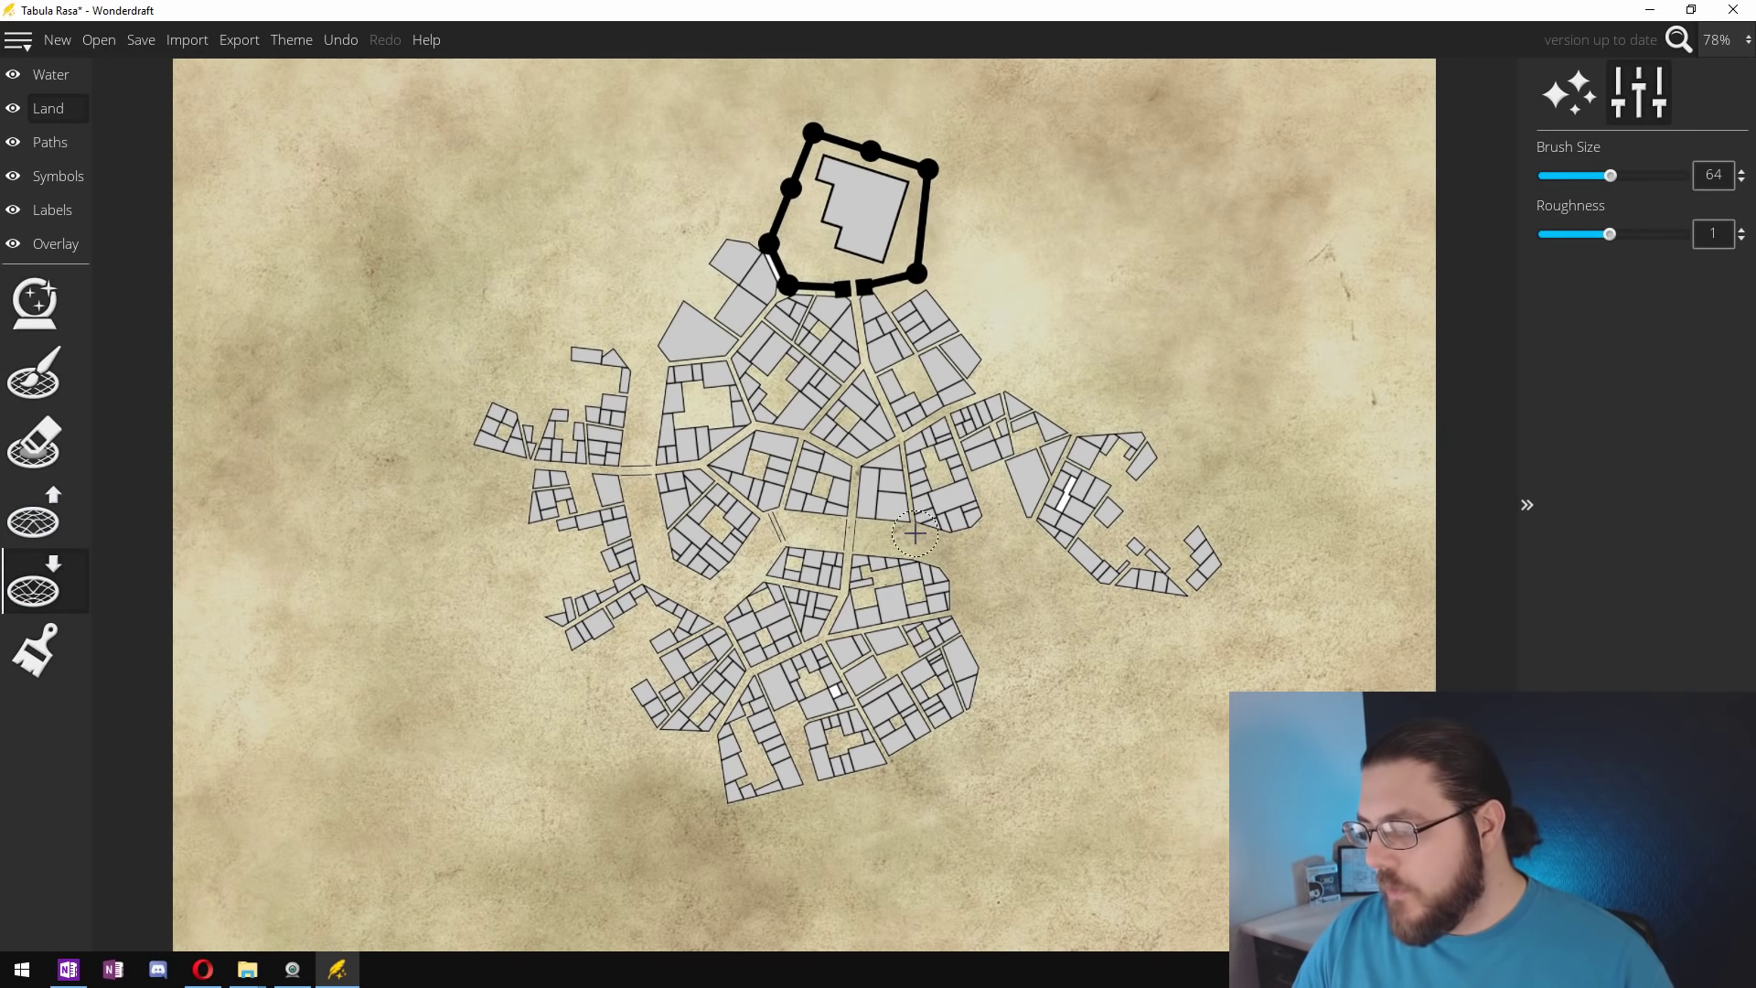
scroll(915, 533, "down", 2)
scroll(910, 534, "down", 3)
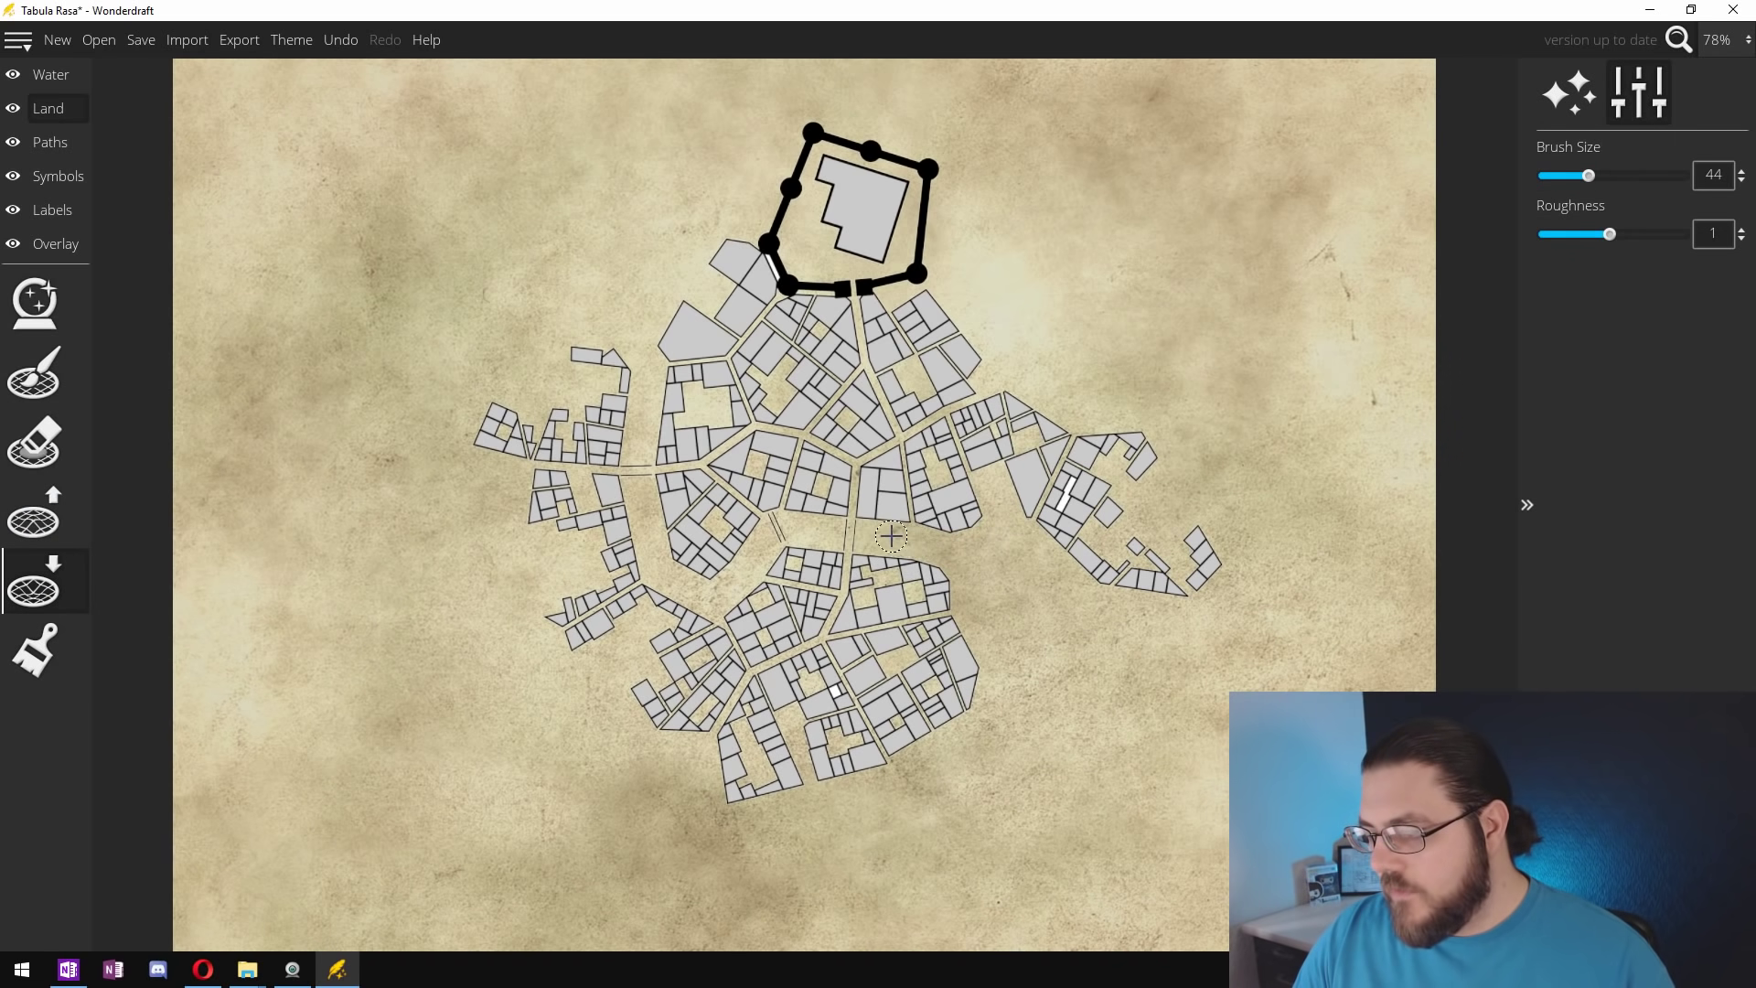
scroll(886, 538, "down", 2)
left_click_drag(882, 575, 960, 588)
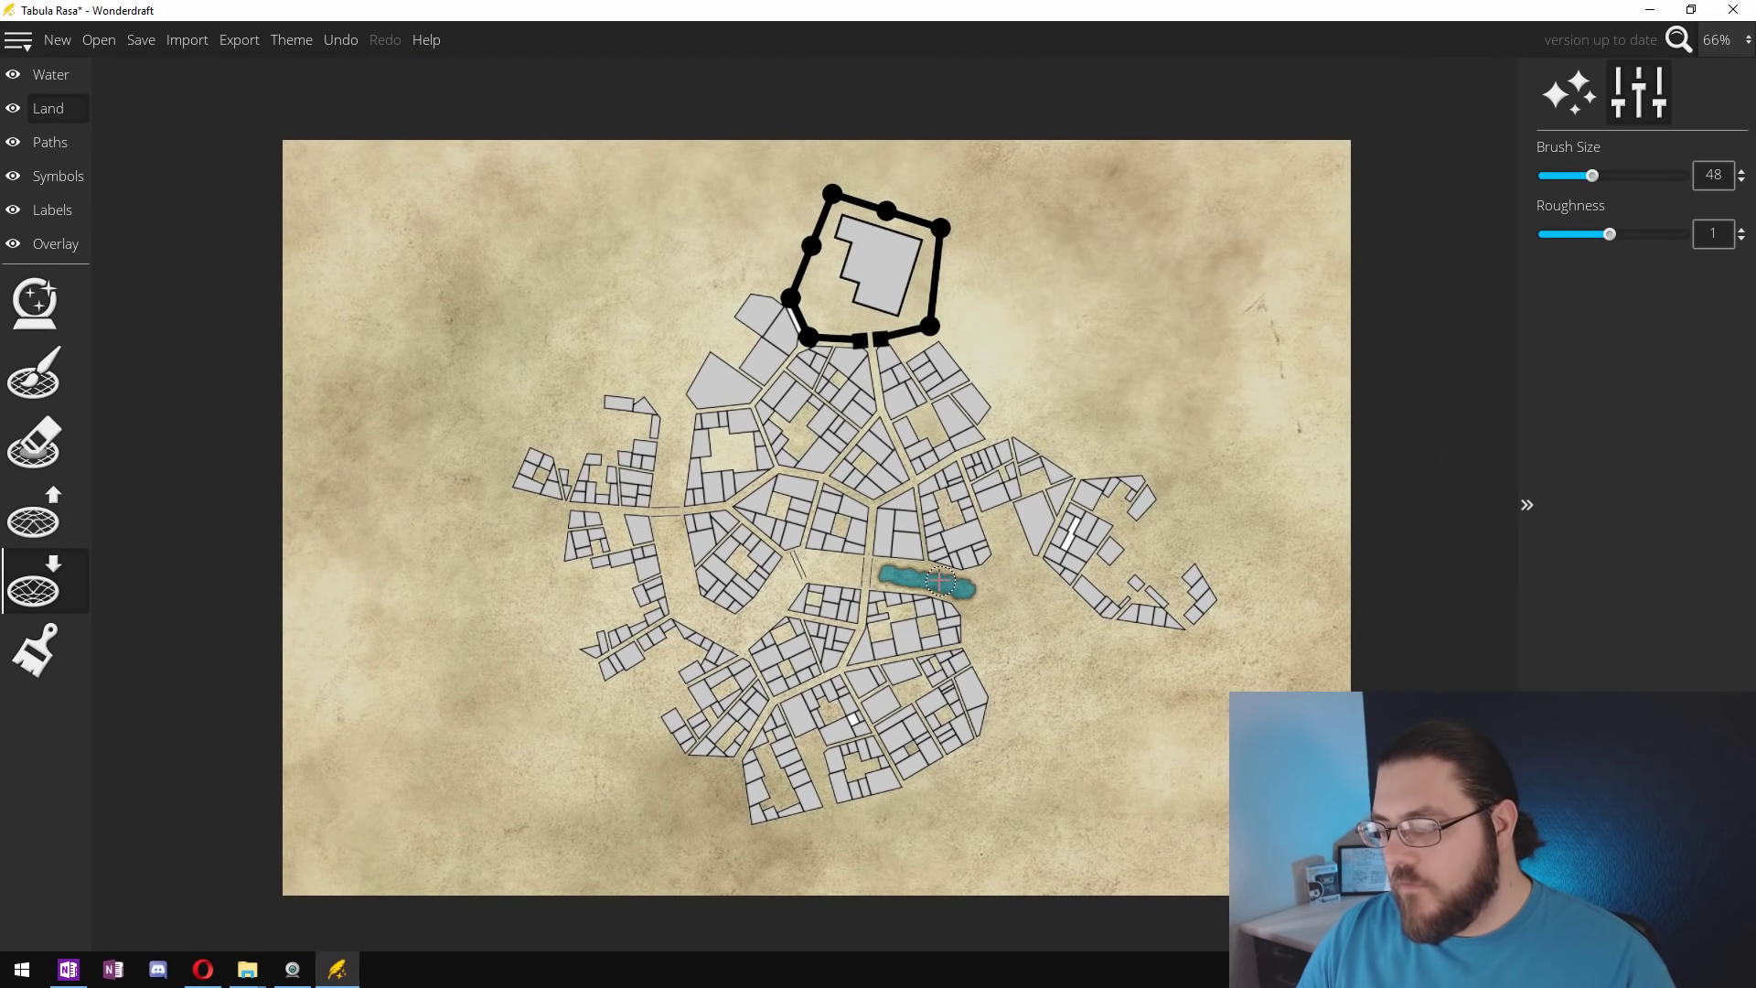
scroll(923, 577, "up", 1)
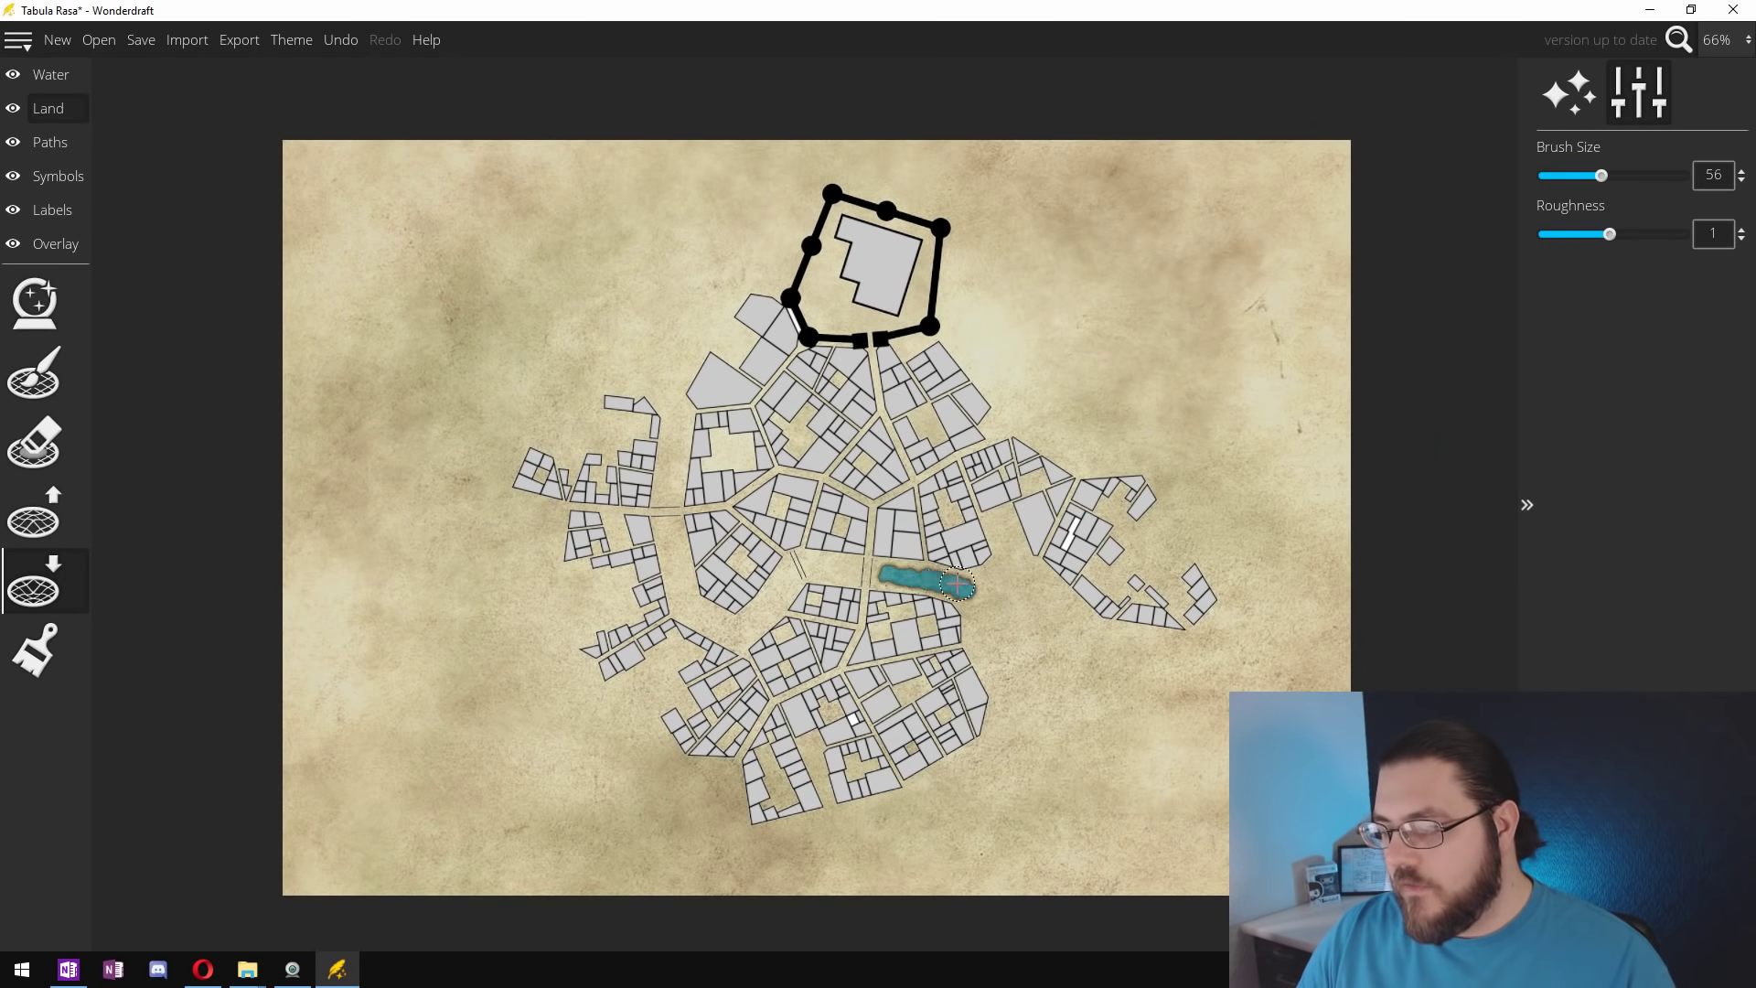
left_click_drag(957, 583, 668, 560)
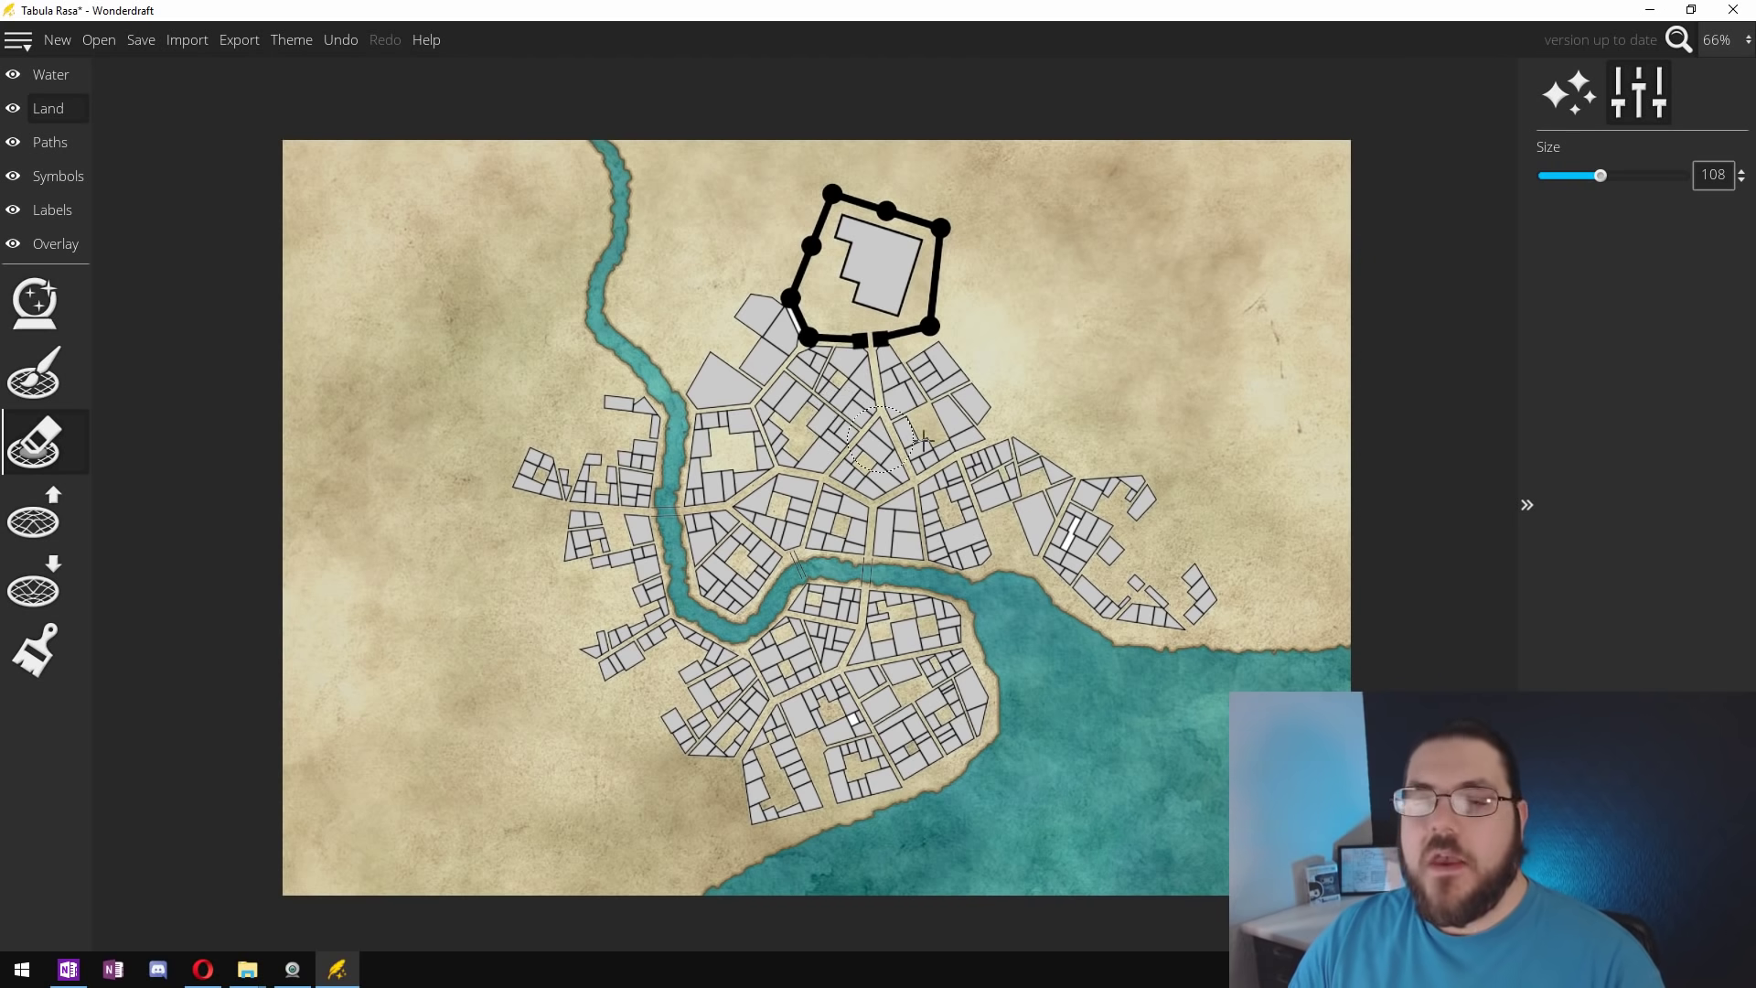
Step: Place a smaller and a larger Watabou district symbol on the map's right side
left_click(46, 179)
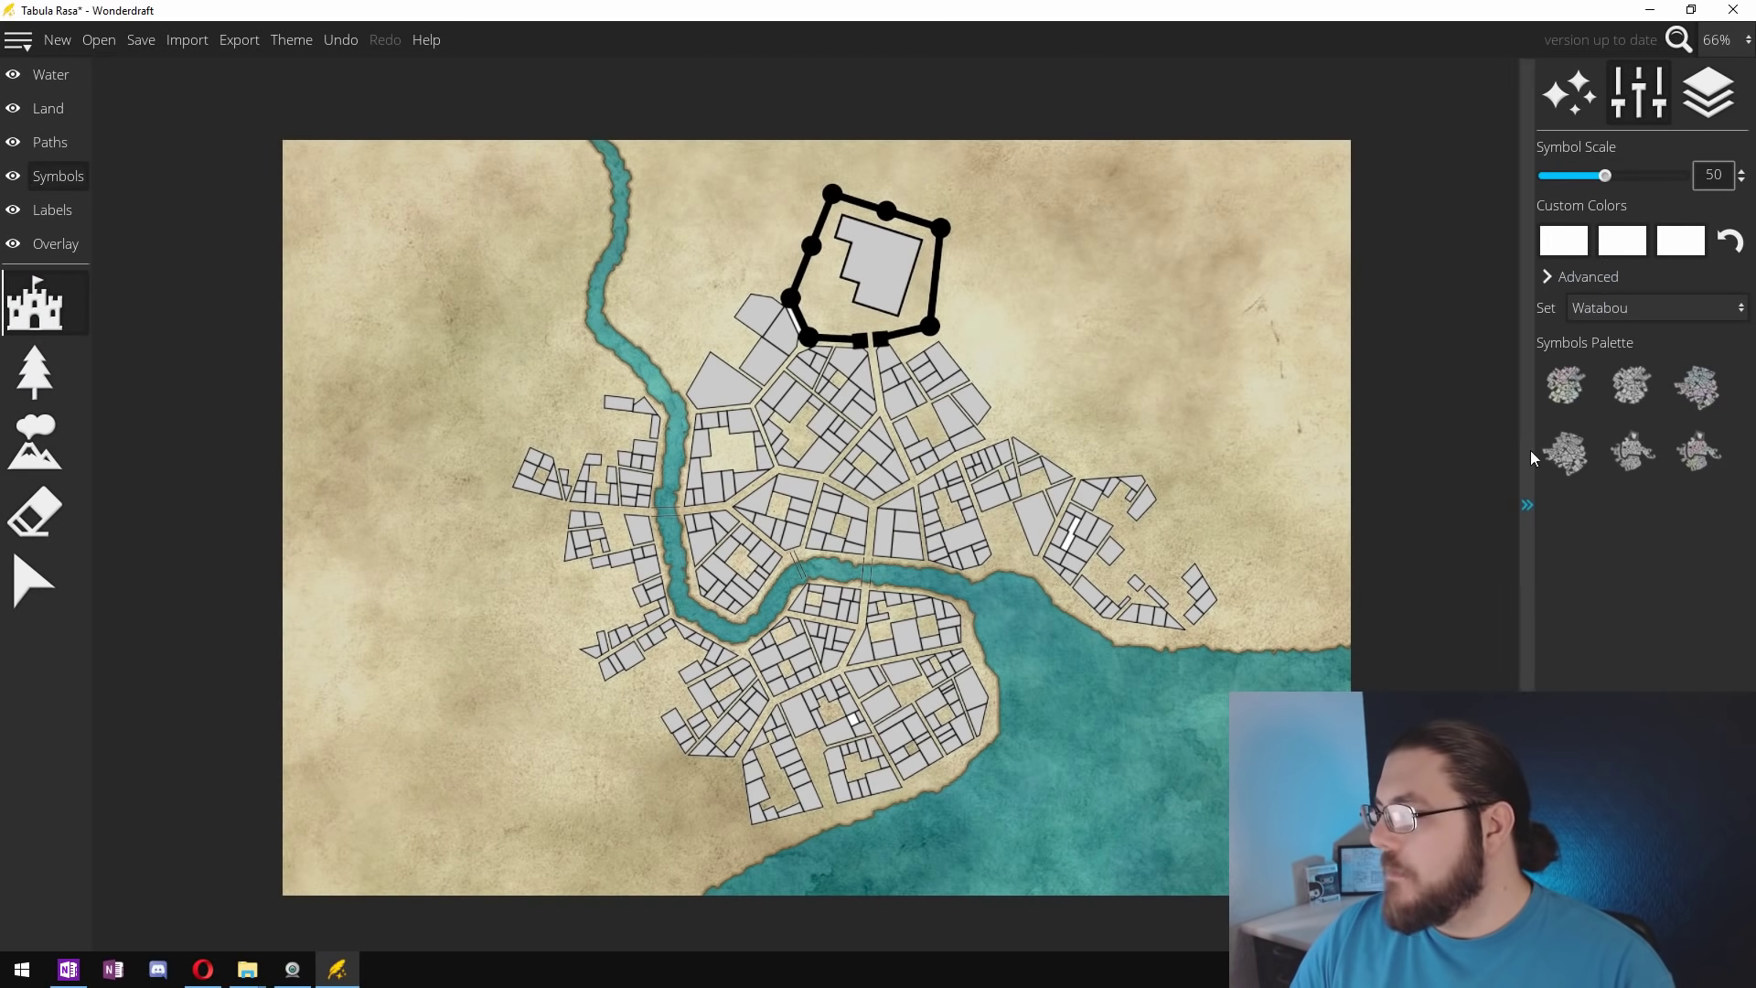
left_click(1632, 386)
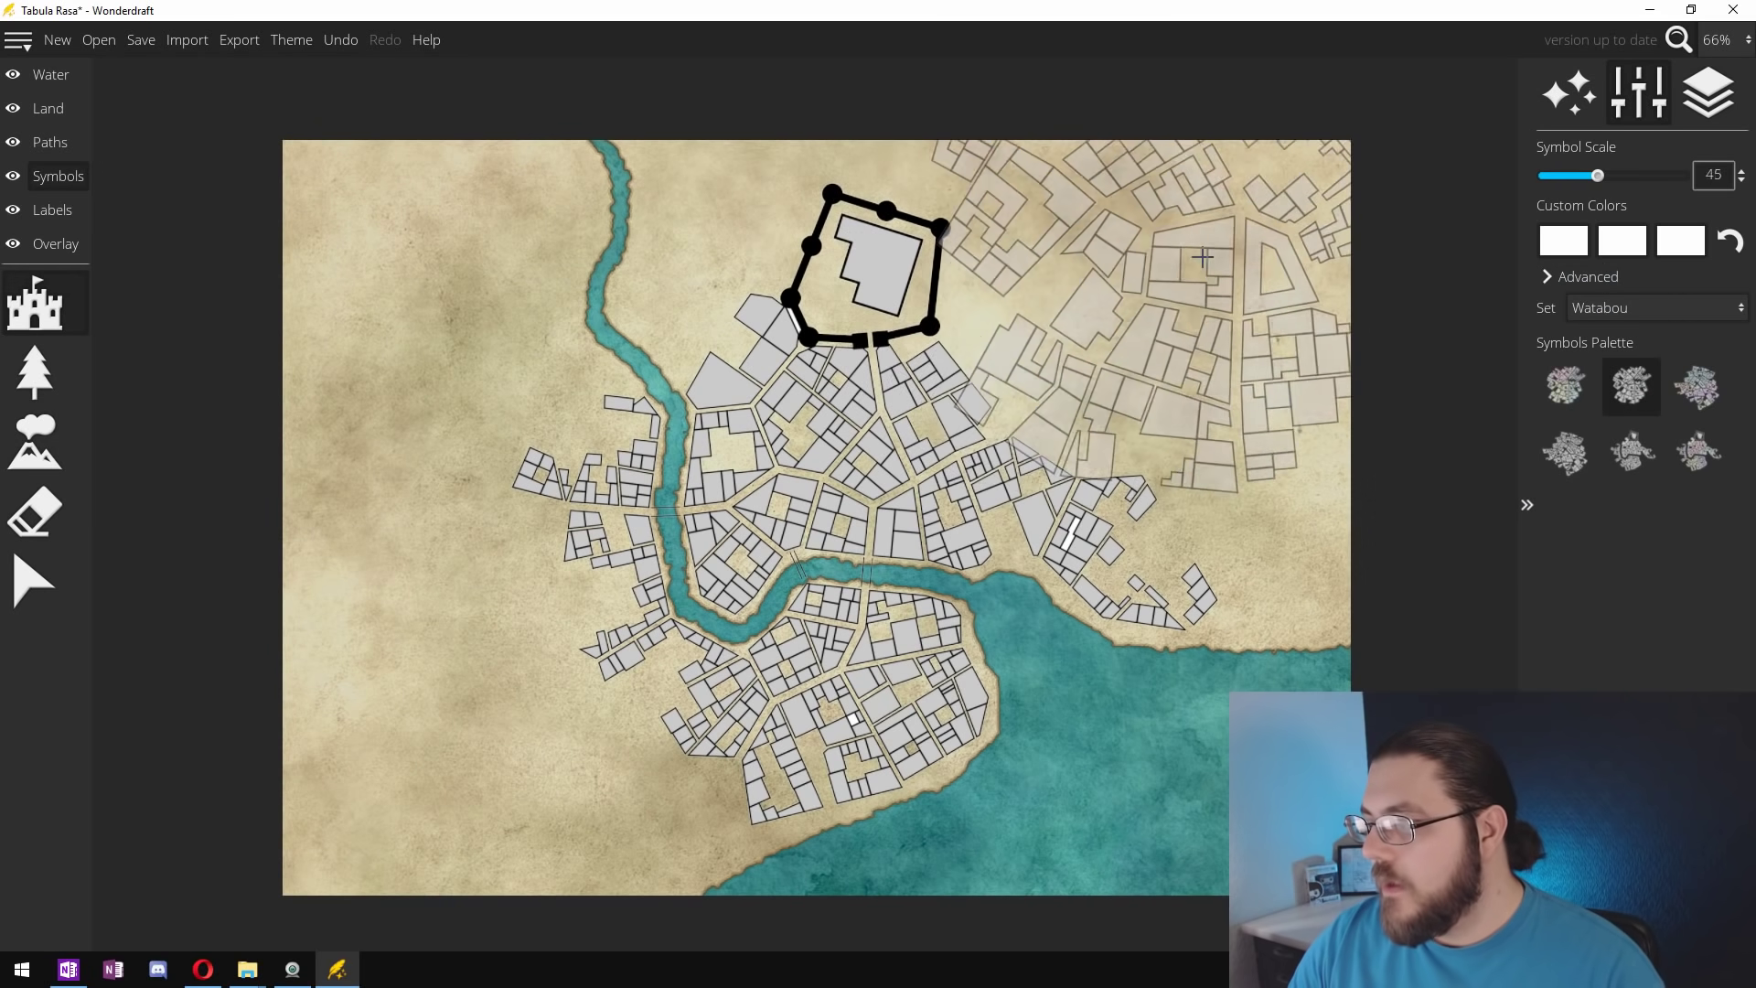
scroll(1134, 293, "down", 5)
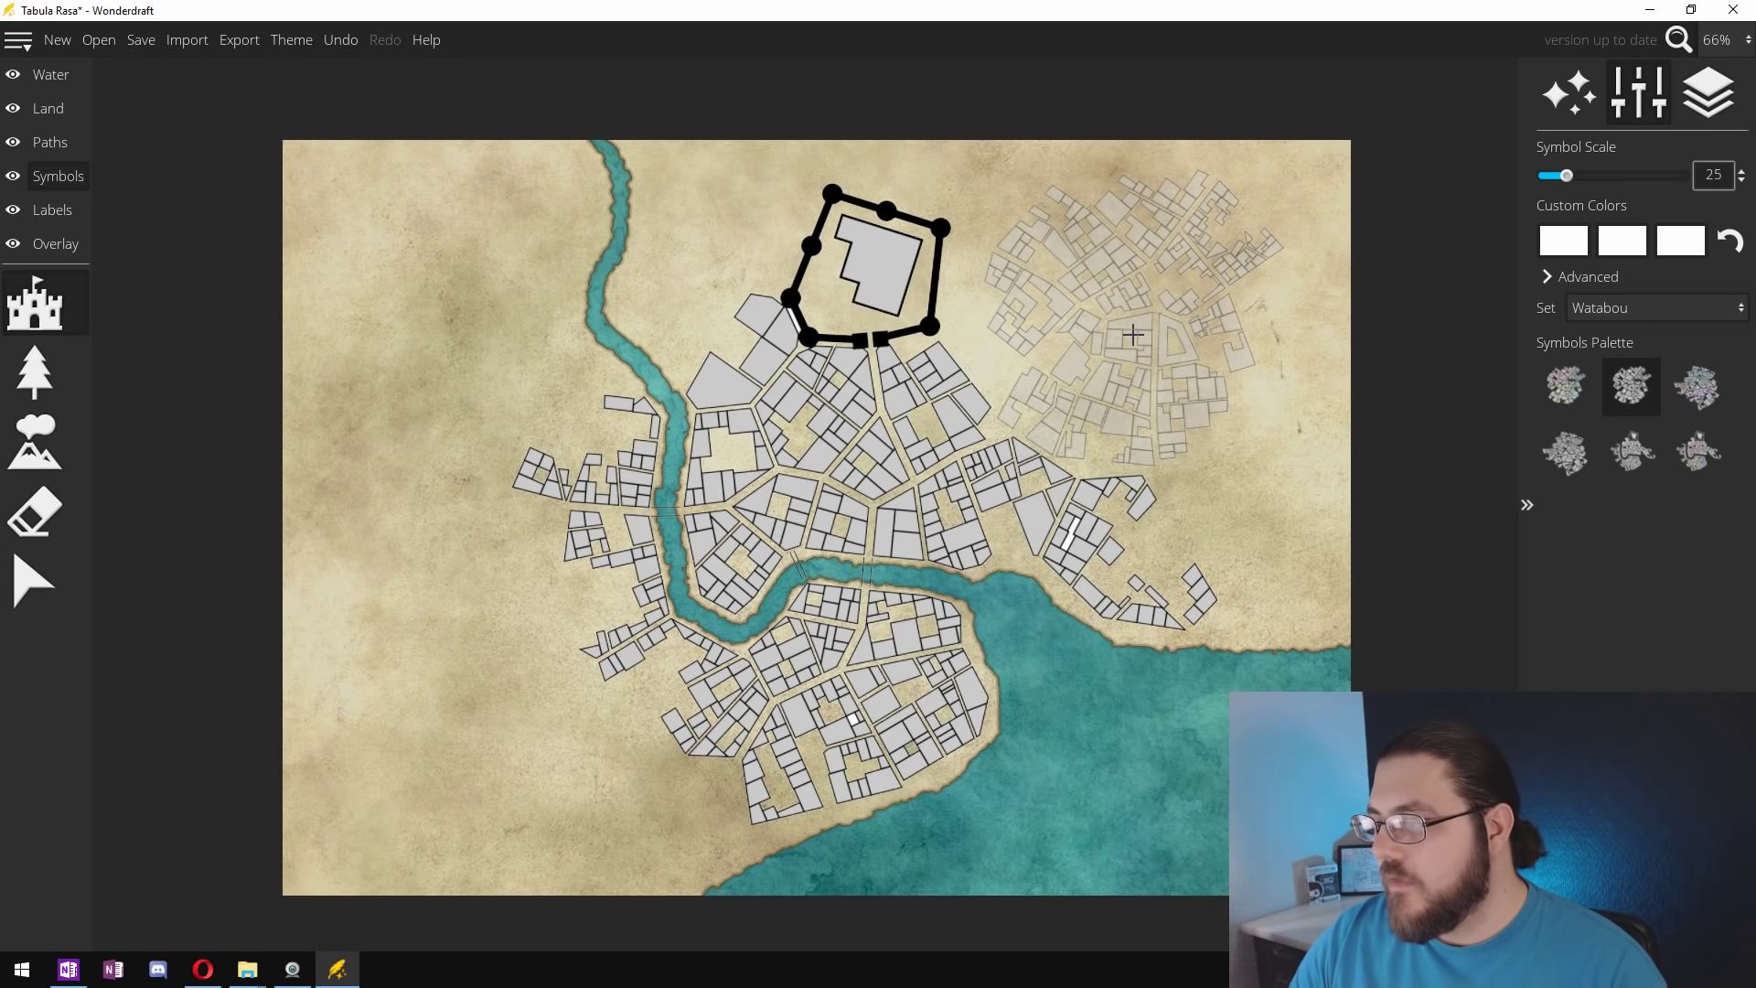
left_click(1132, 335)
scroll(1375, 494, "up", 4)
left_click(1372, 503)
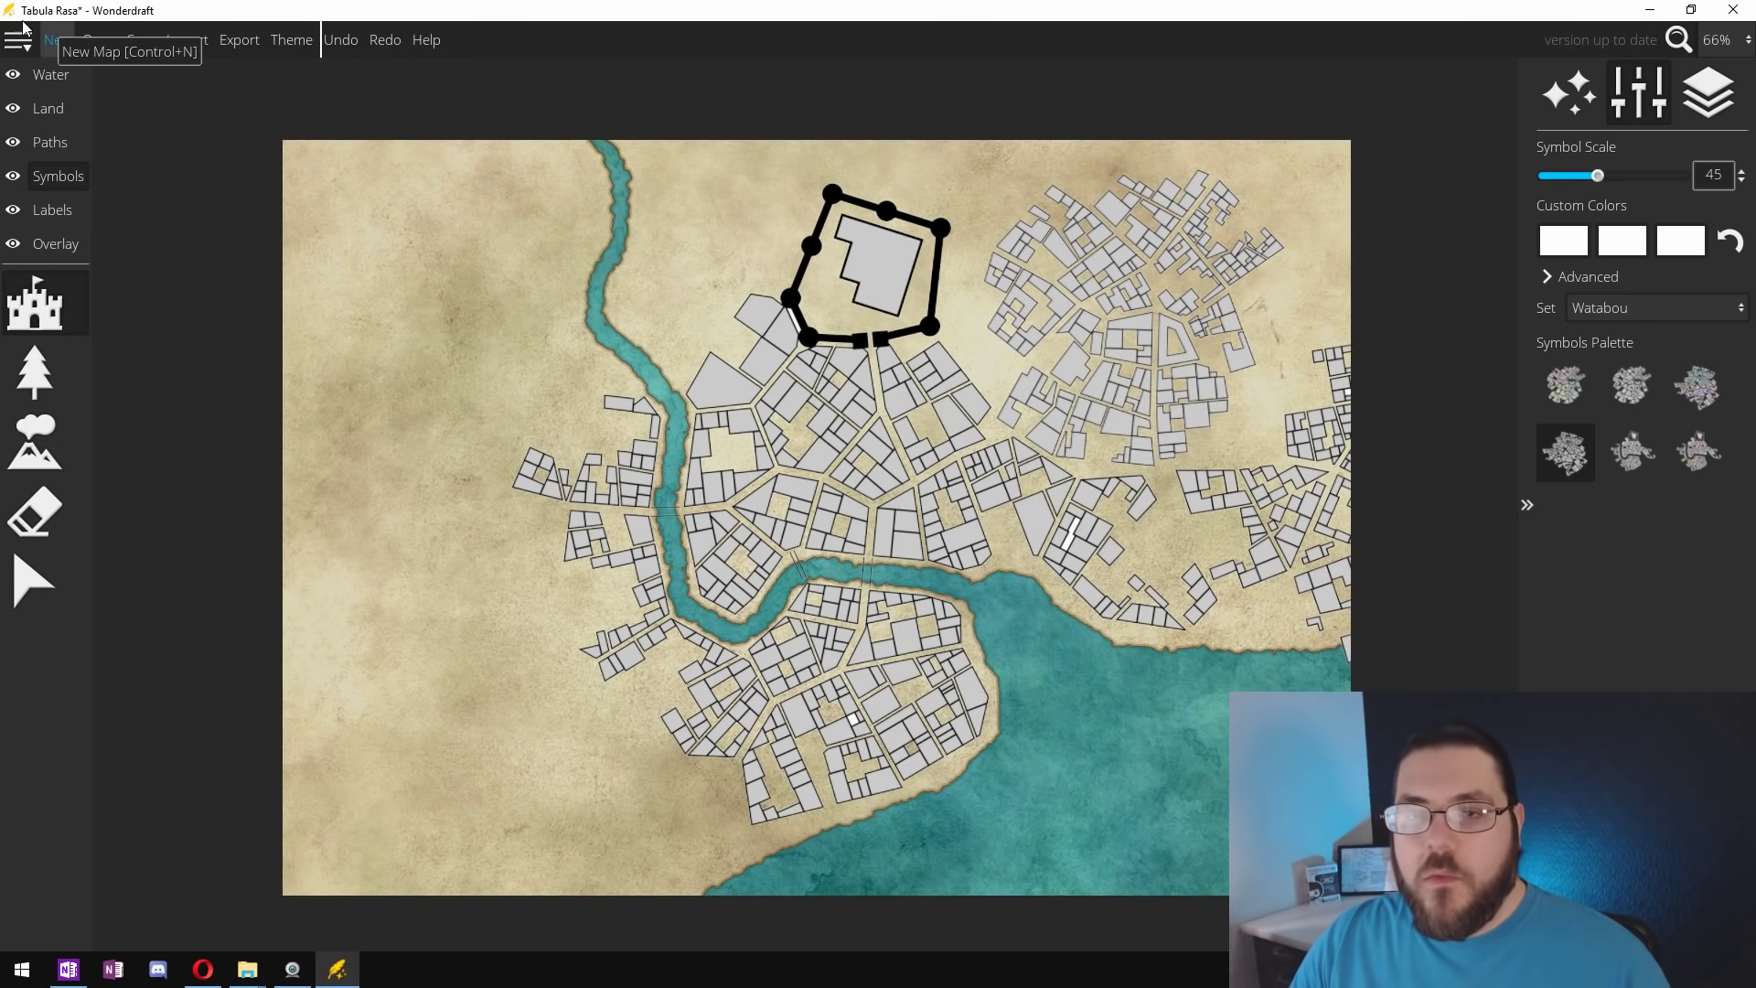
left_click(49, 75)
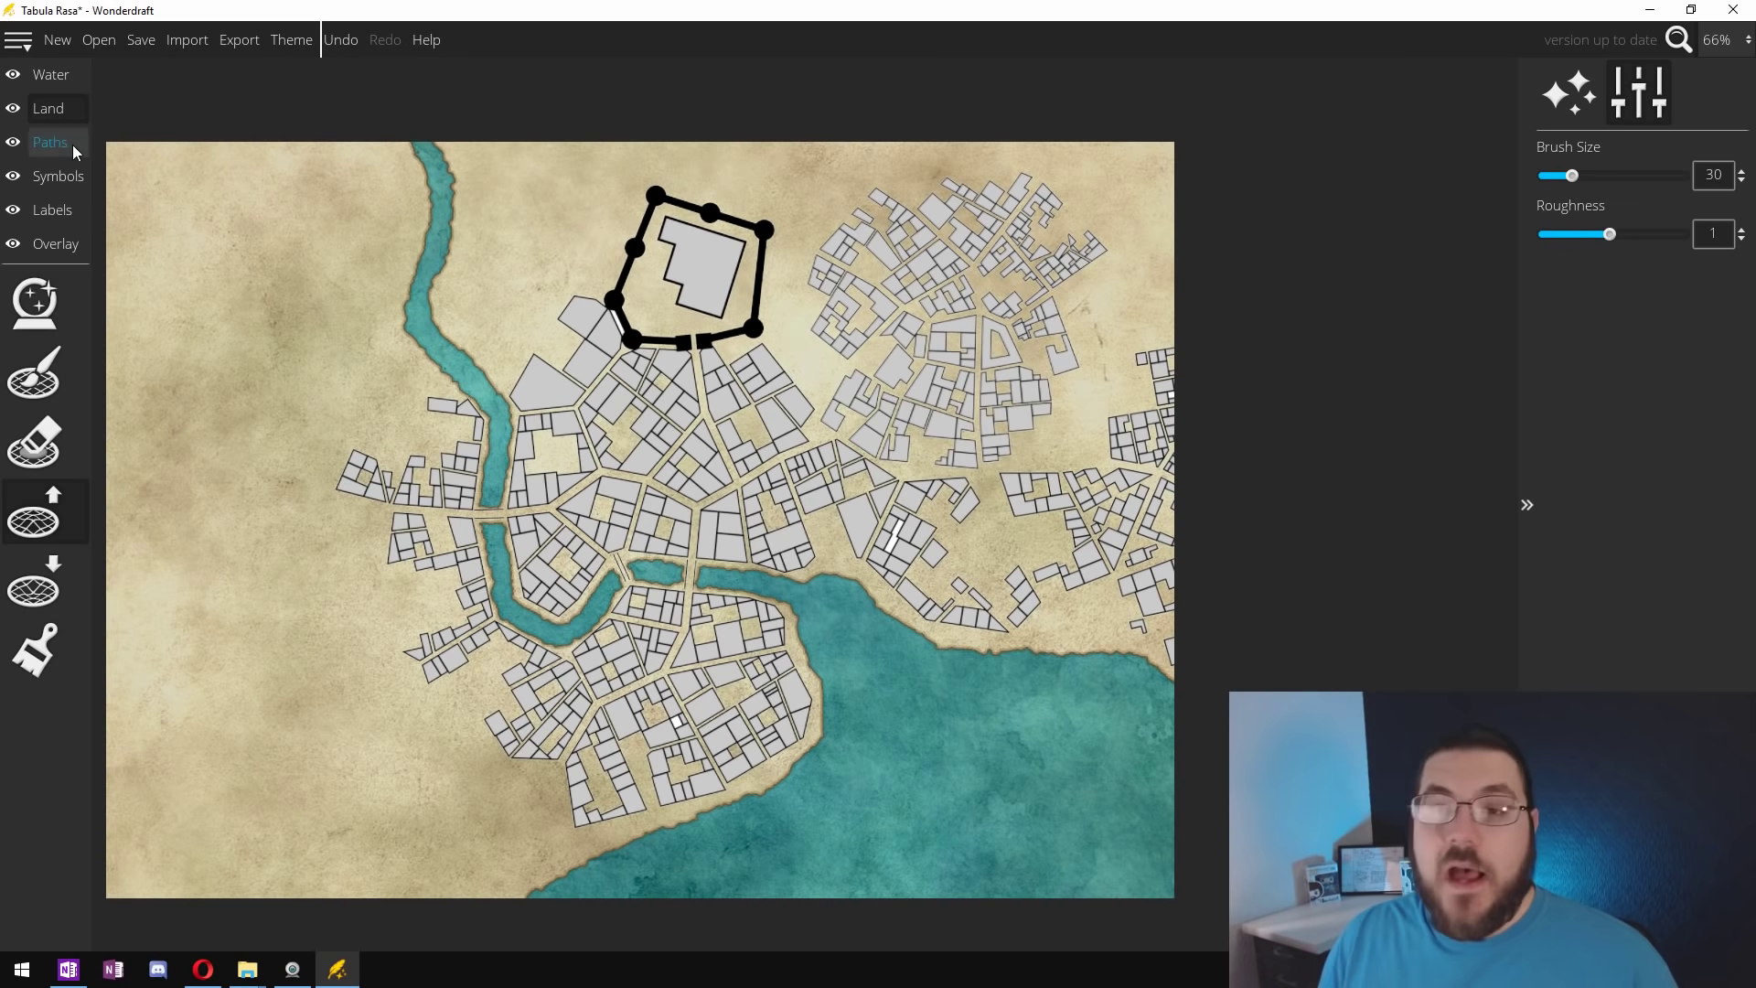
Step: Set the road path colour to dark olive 201e0a with Roughness 0
left_click(40, 145)
left_click(1619, 173)
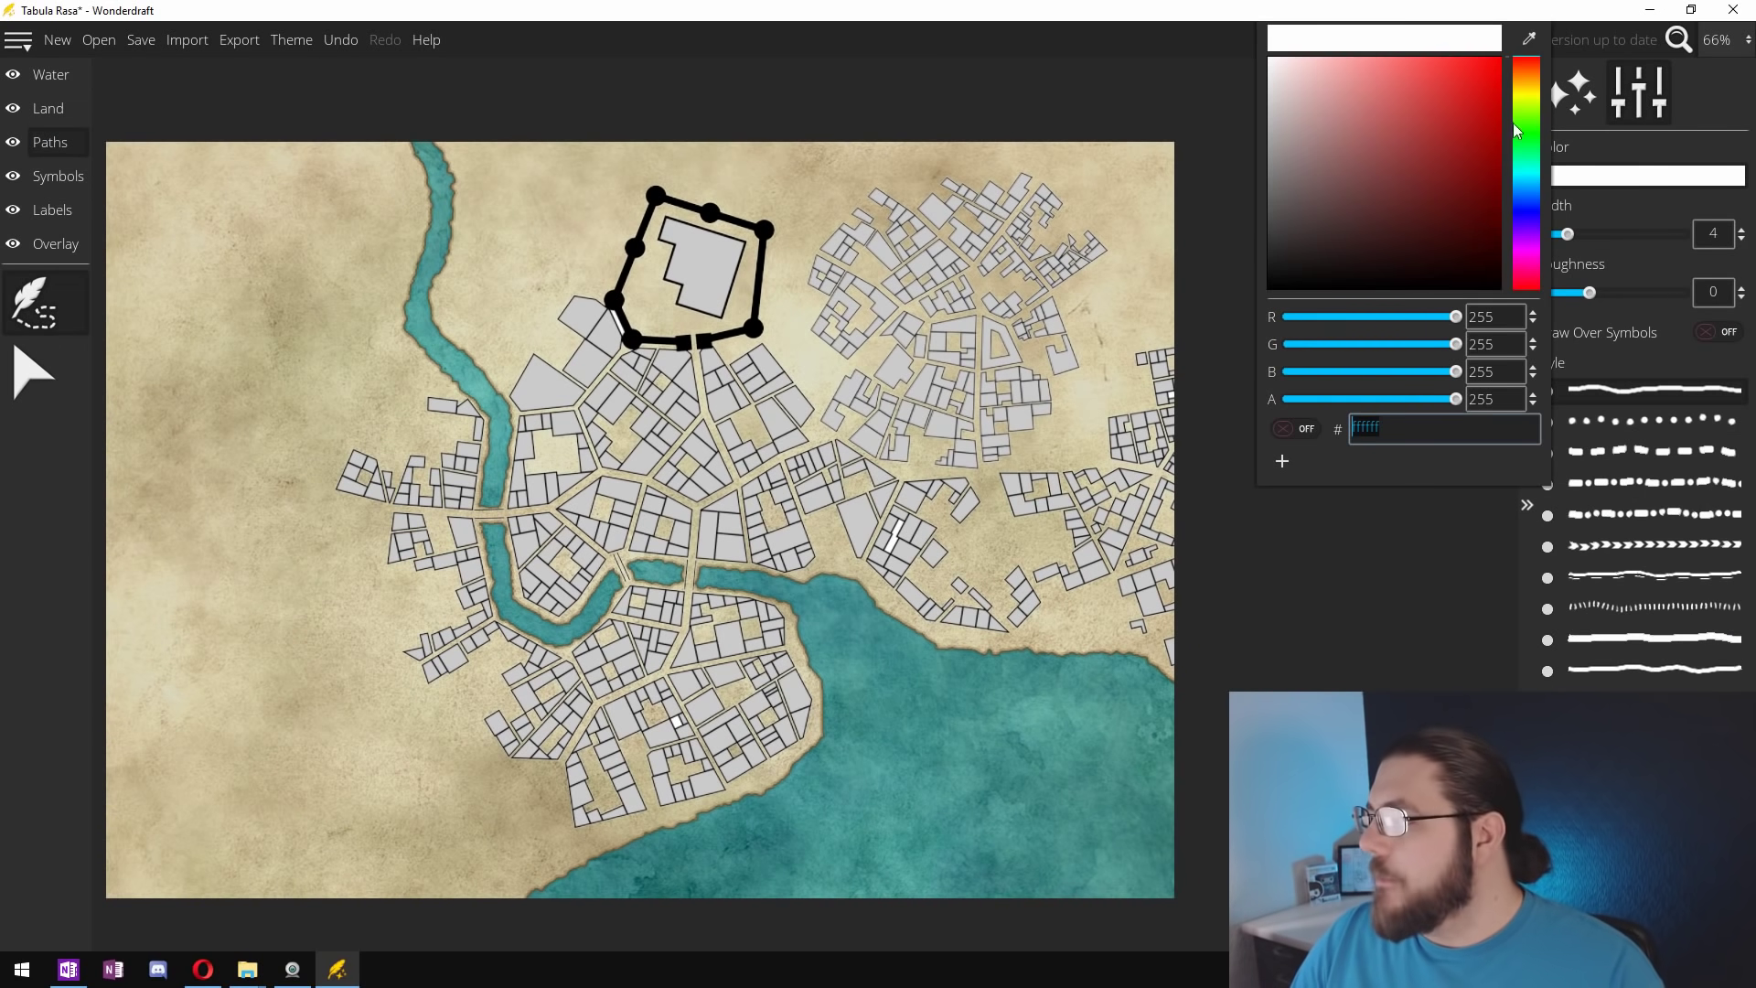
left_click(1528, 90)
left_click(1425, 260)
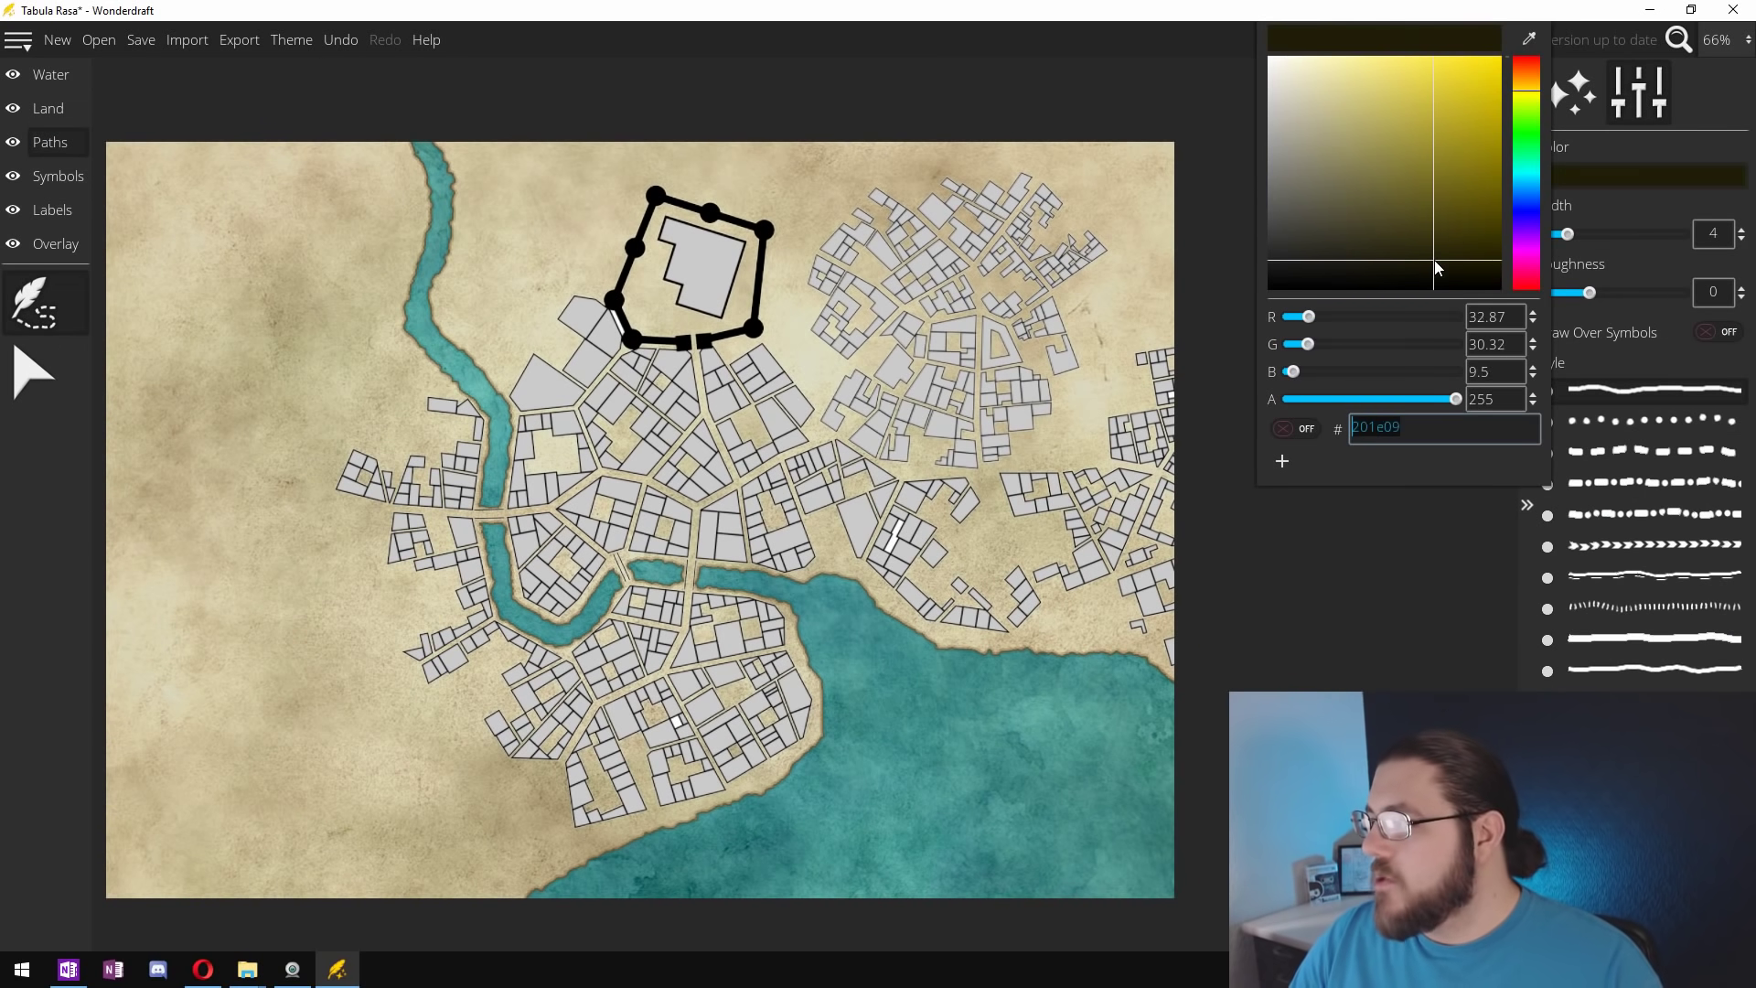
left_click(1664, 368)
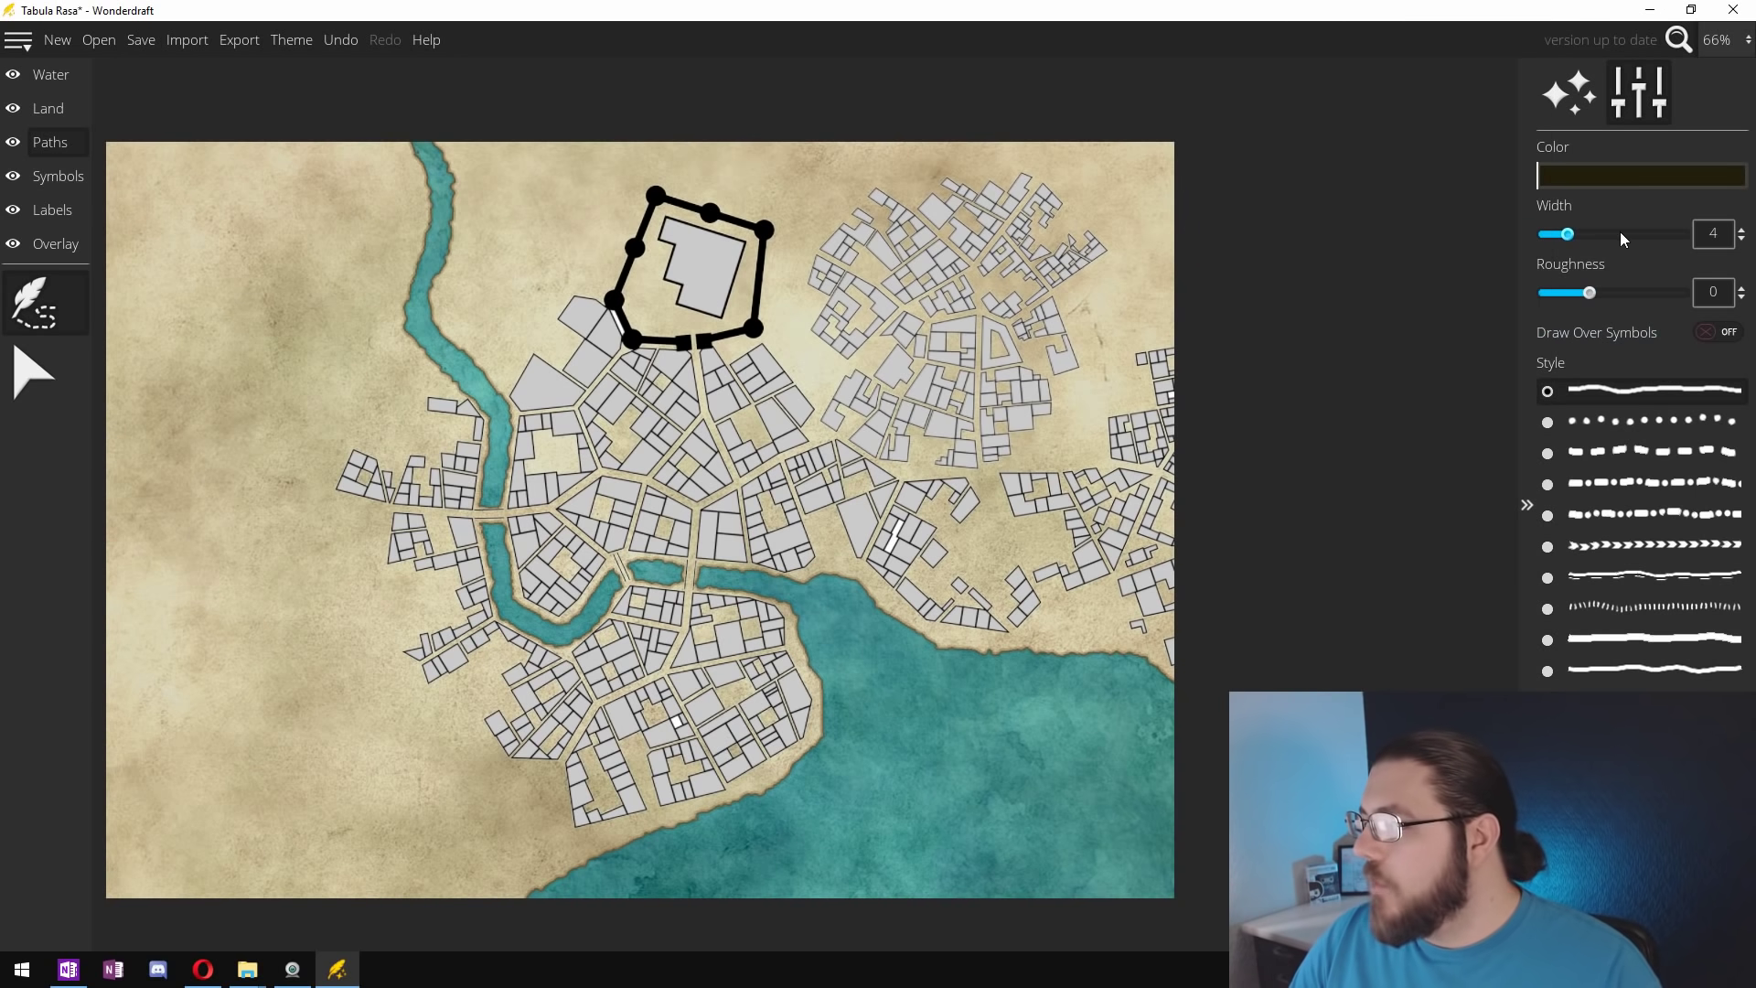
left_click_drag(1589, 297, 1543, 295)
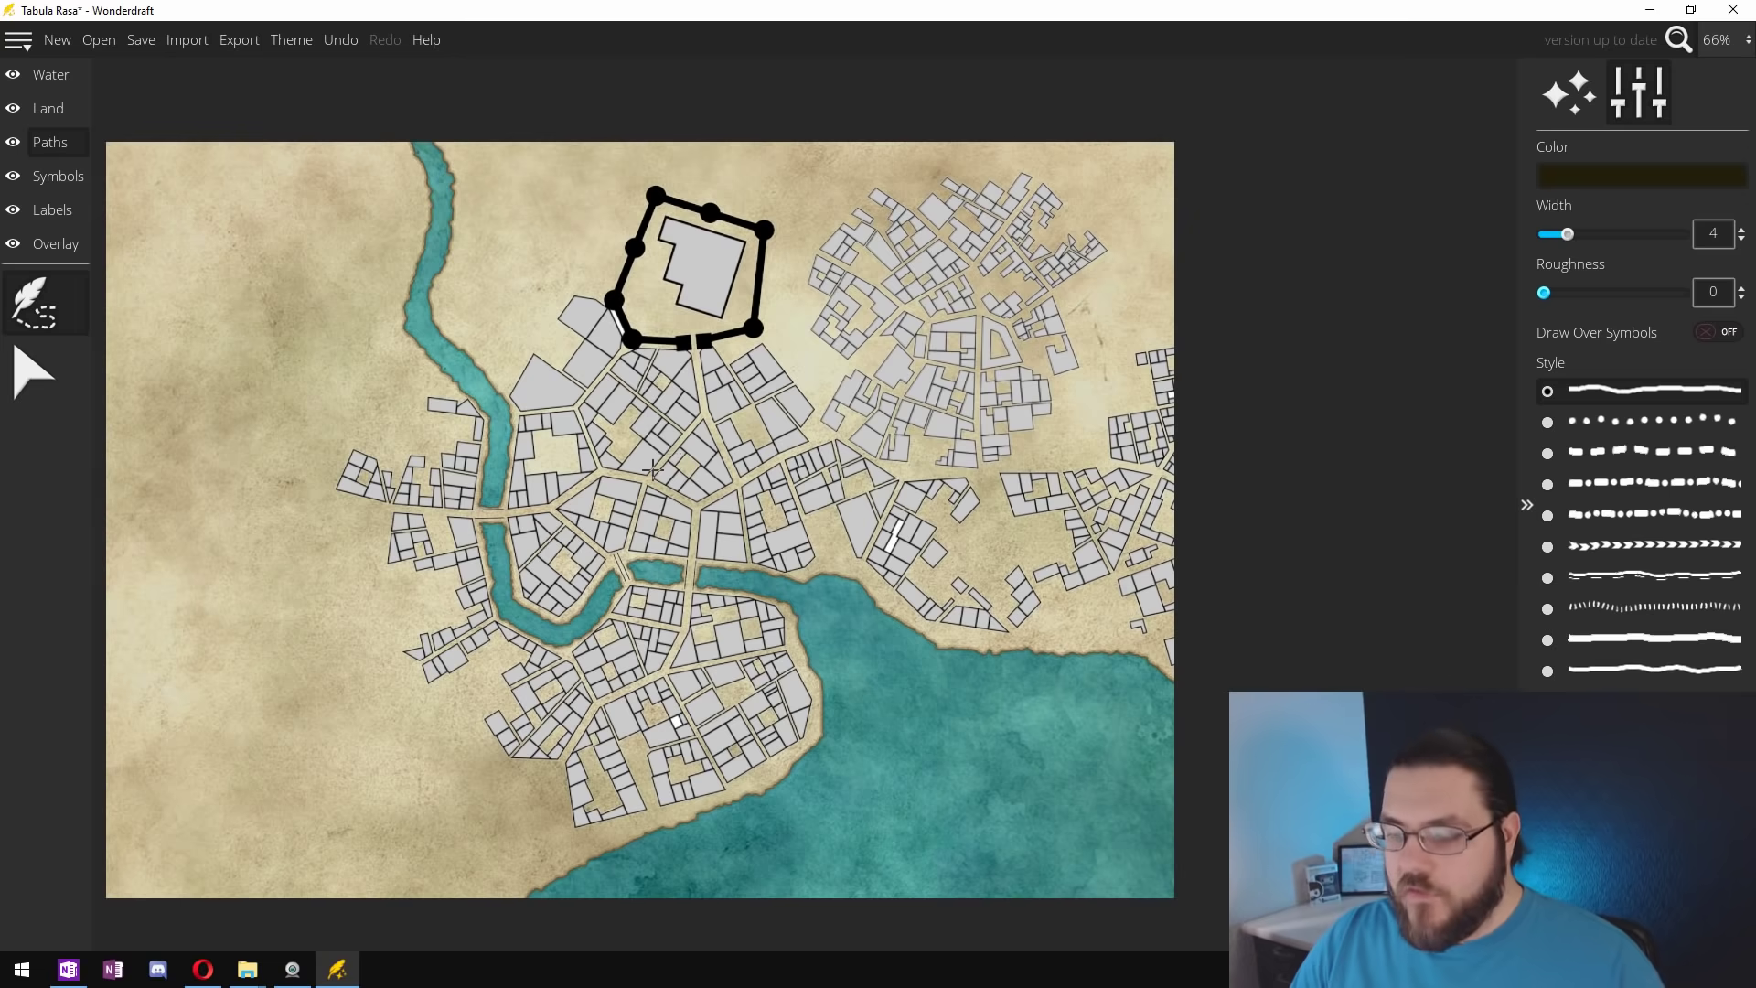
Step: Draw a road down the street across the river, then undo it as too thin
scroll(653, 470, "up", 5)
scroll(739, 607, "up", 1)
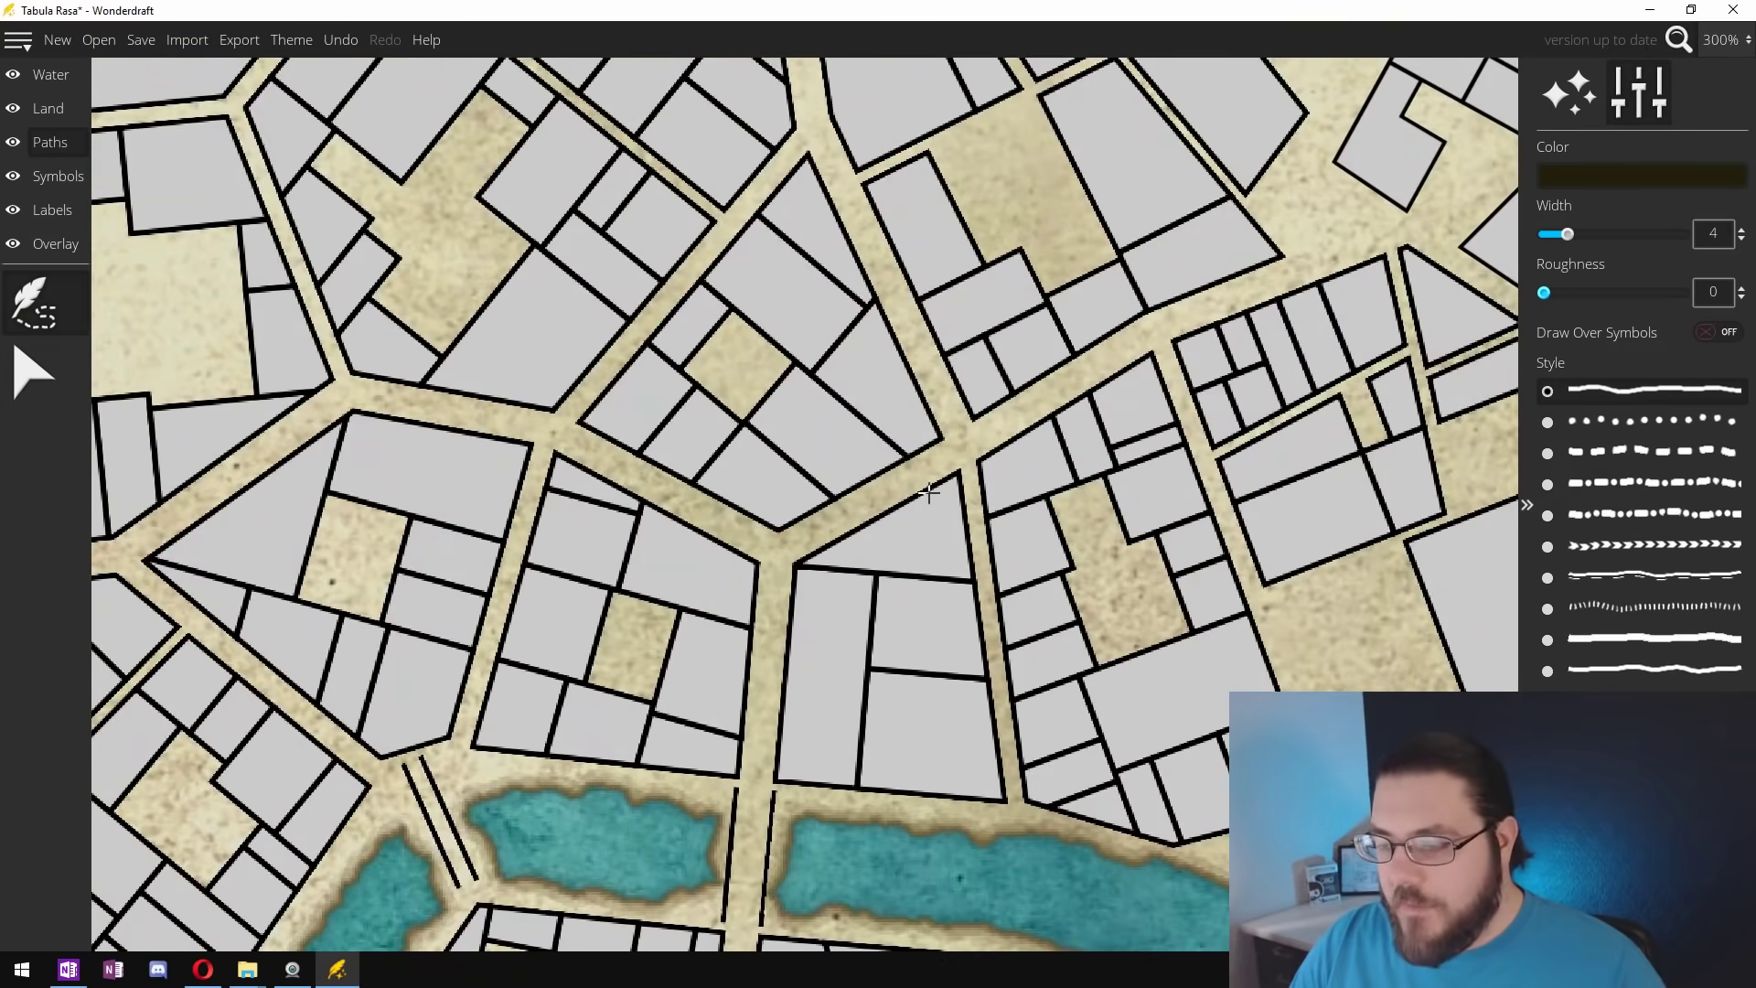
left_click_drag(921, 561, 960, 189)
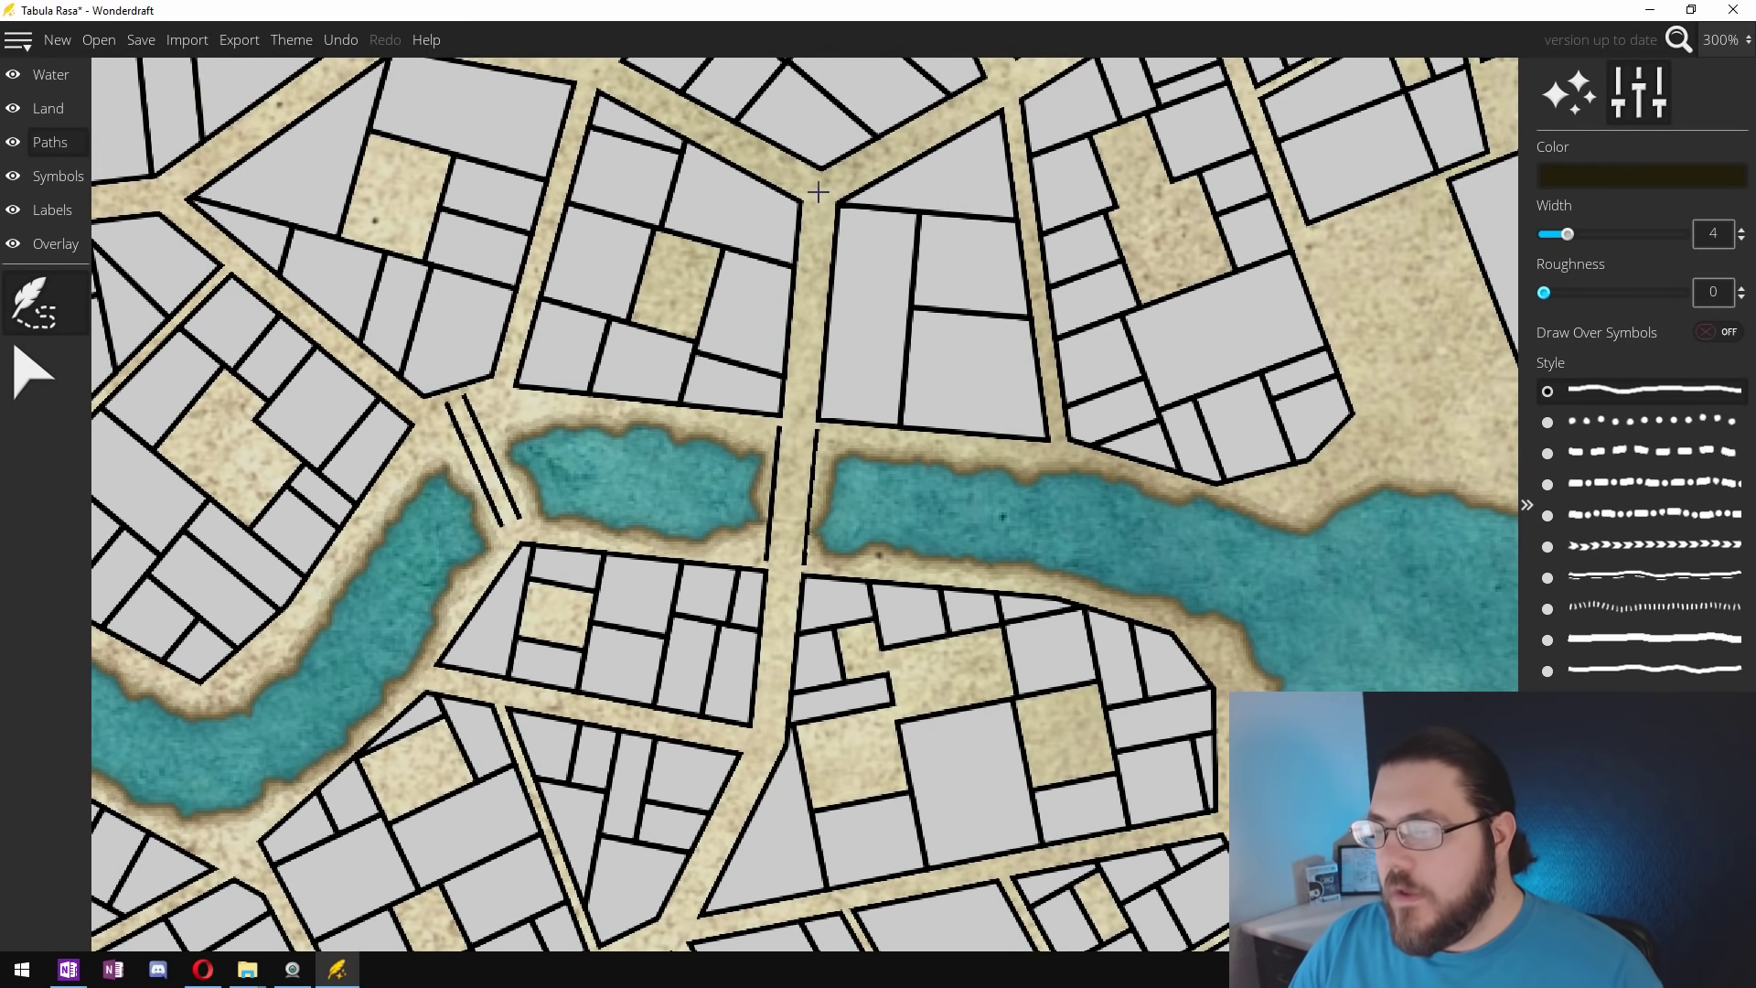
left_click_drag(820, 191, 761, 734)
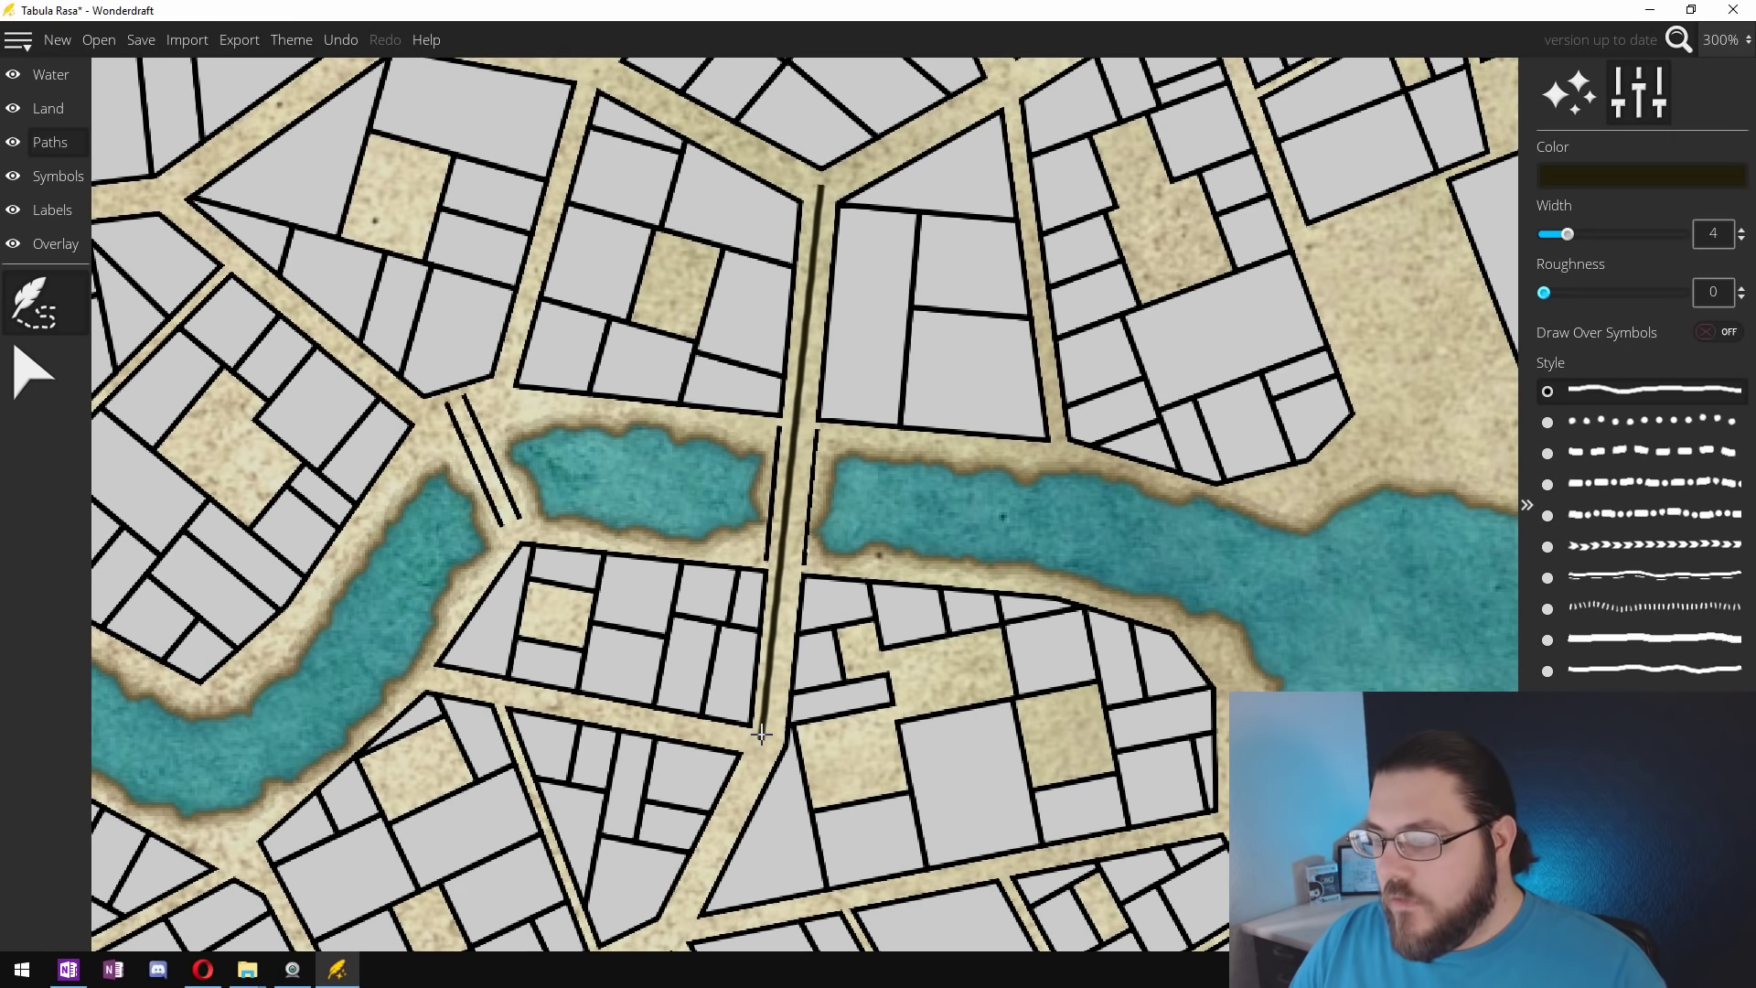
key("ctrl+z")
scroll(888, 480, "up", 4)
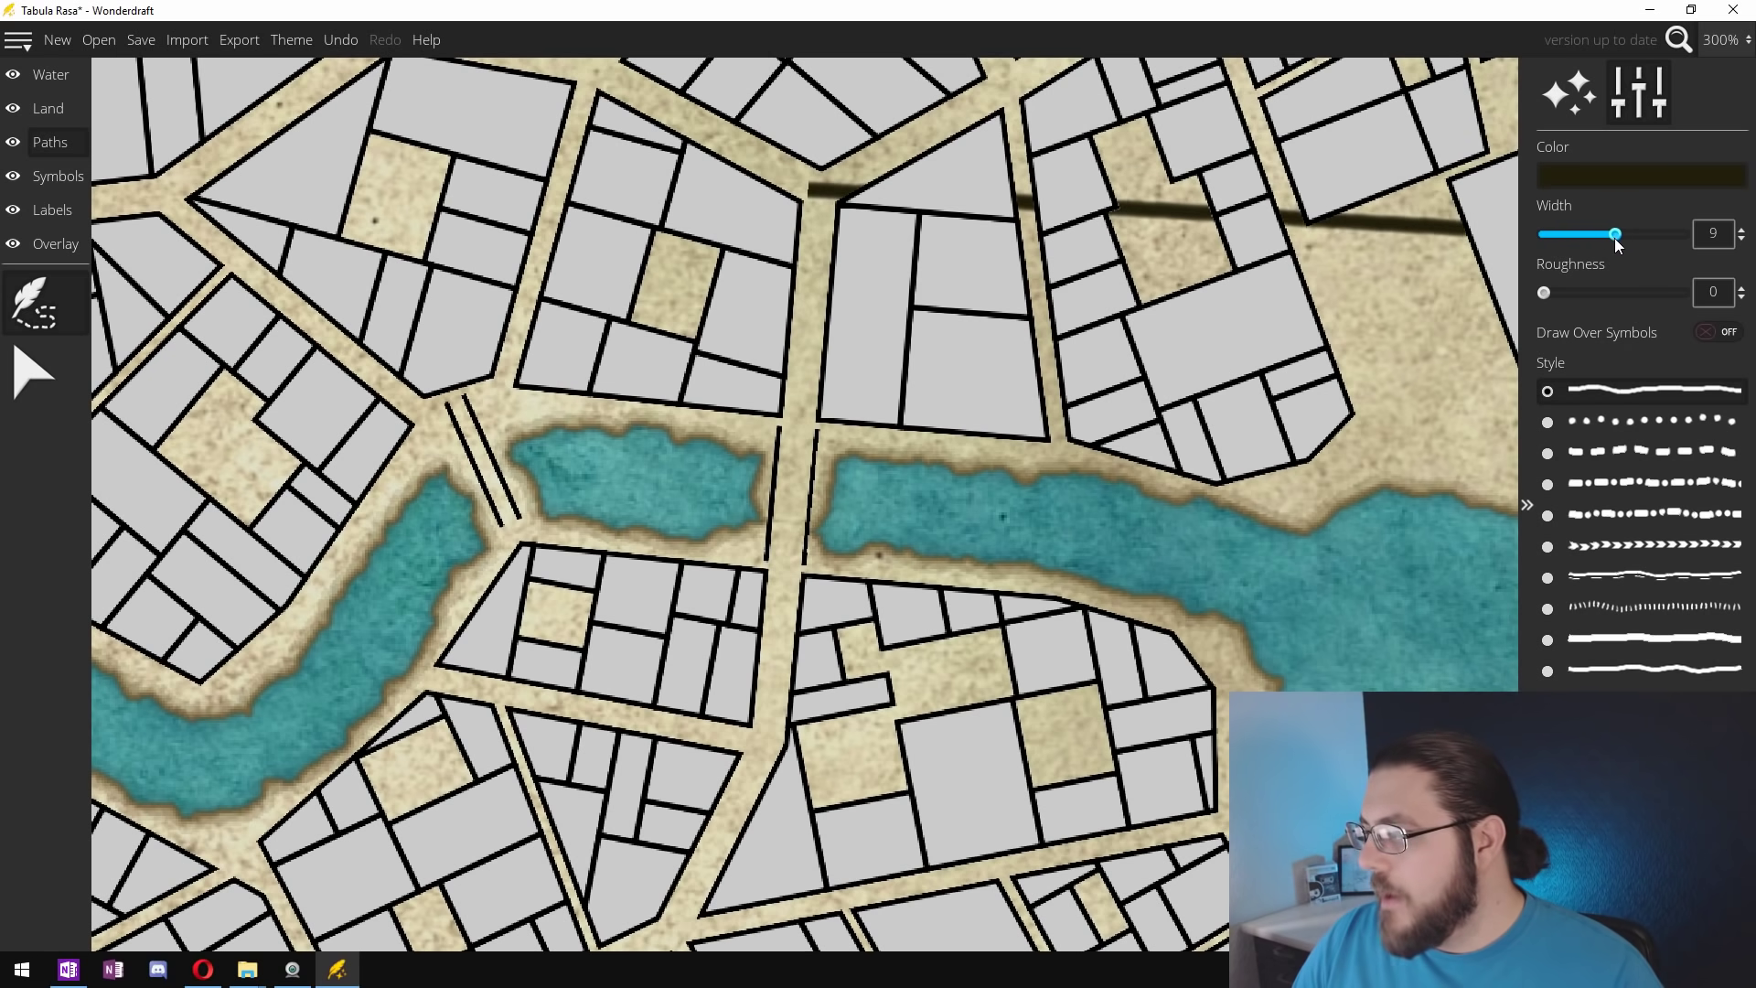
Step: Set road width to 10 and trace the north-east and western street branches
left_click_drag(1606, 236, 1624, 247)
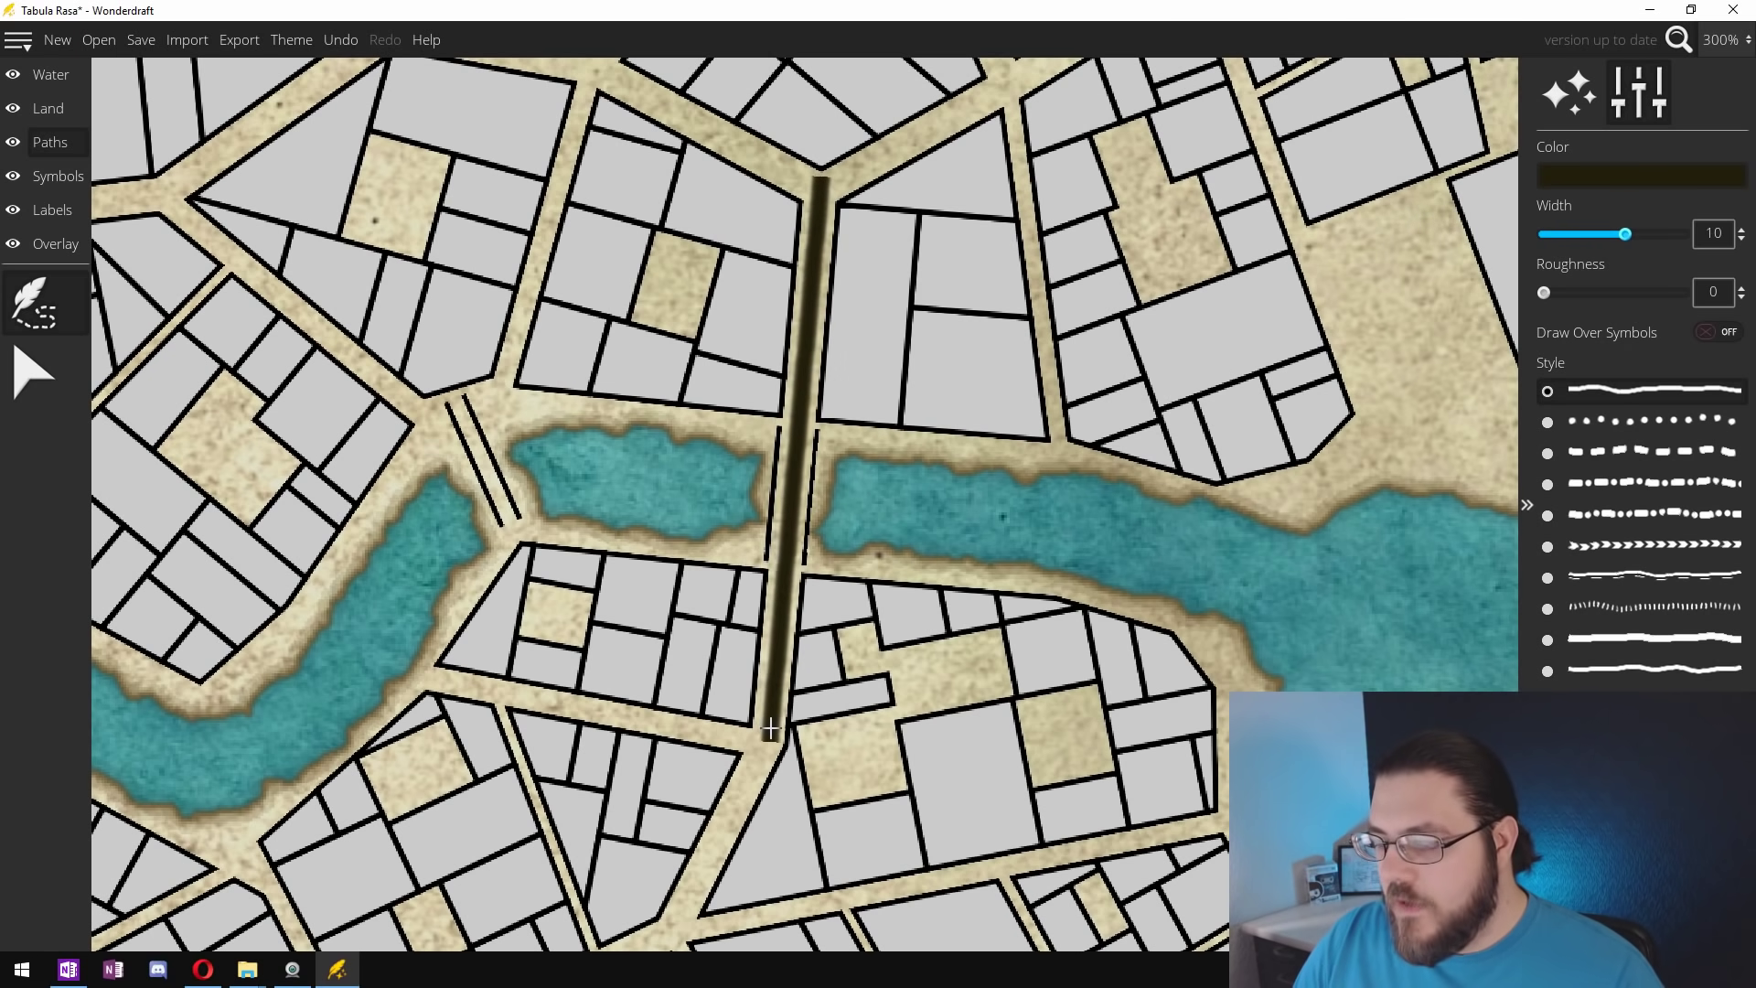
left_click_drag(920, 262, 709, 622)
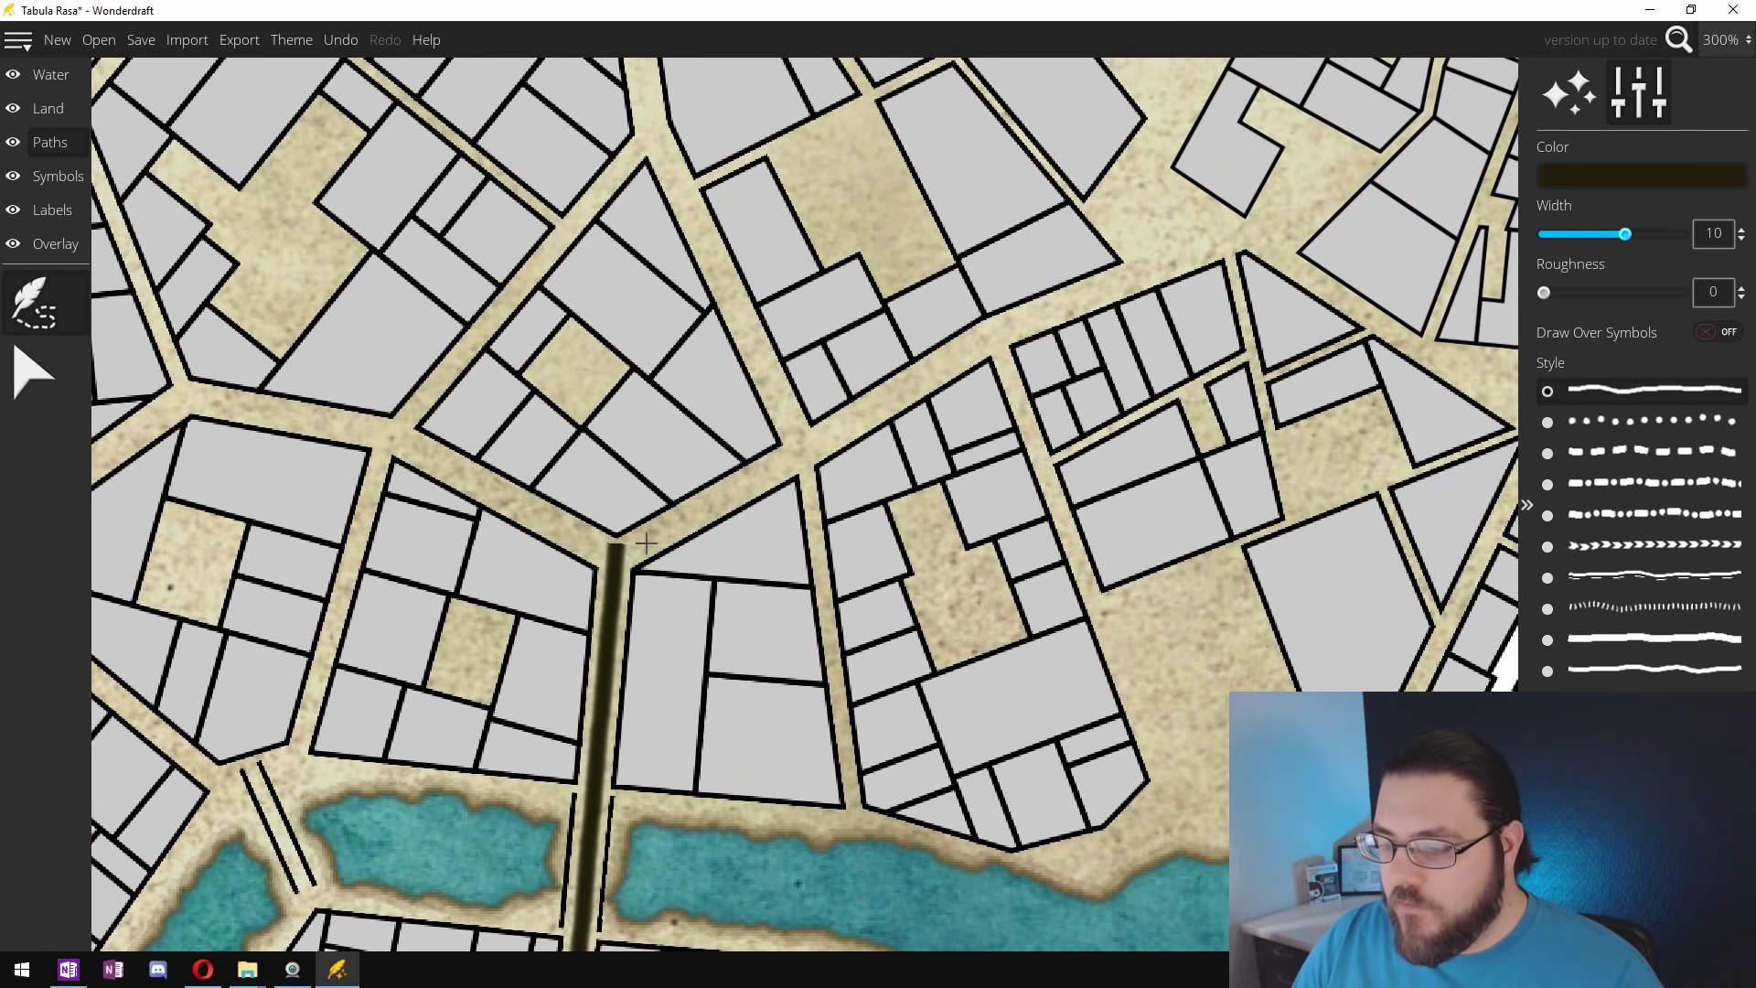
left_click(976, 343)
left_click(614, 547)
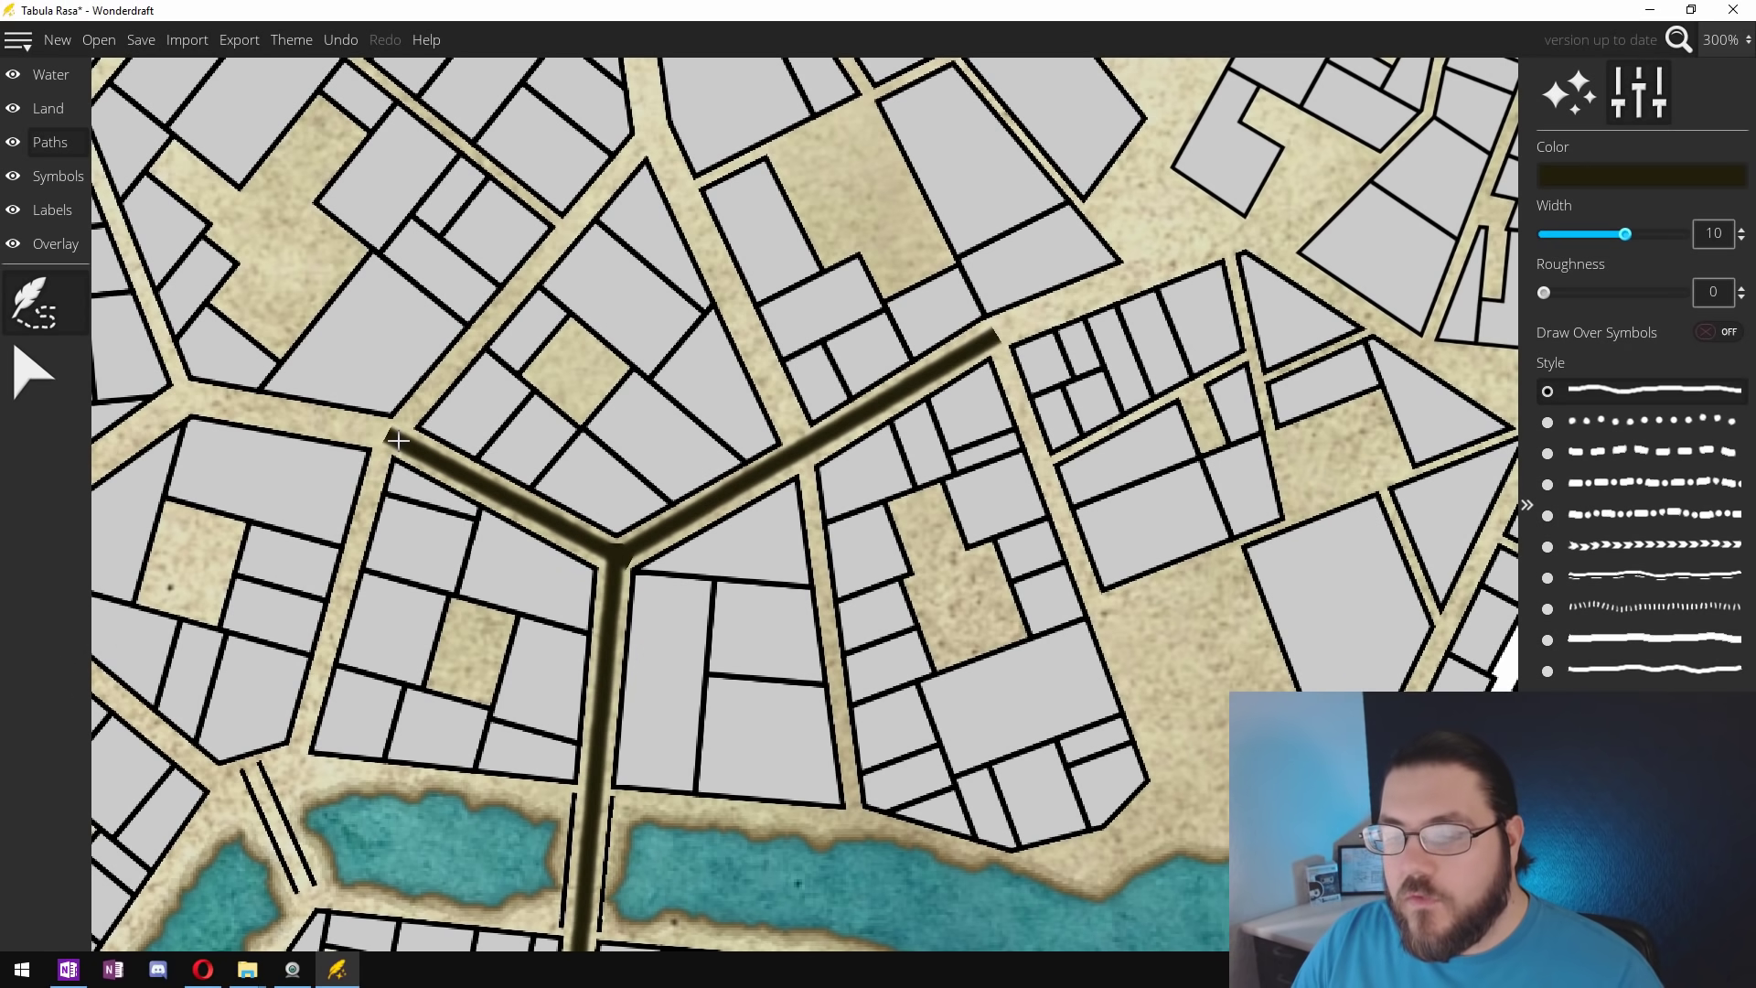
left_click(396, 437)
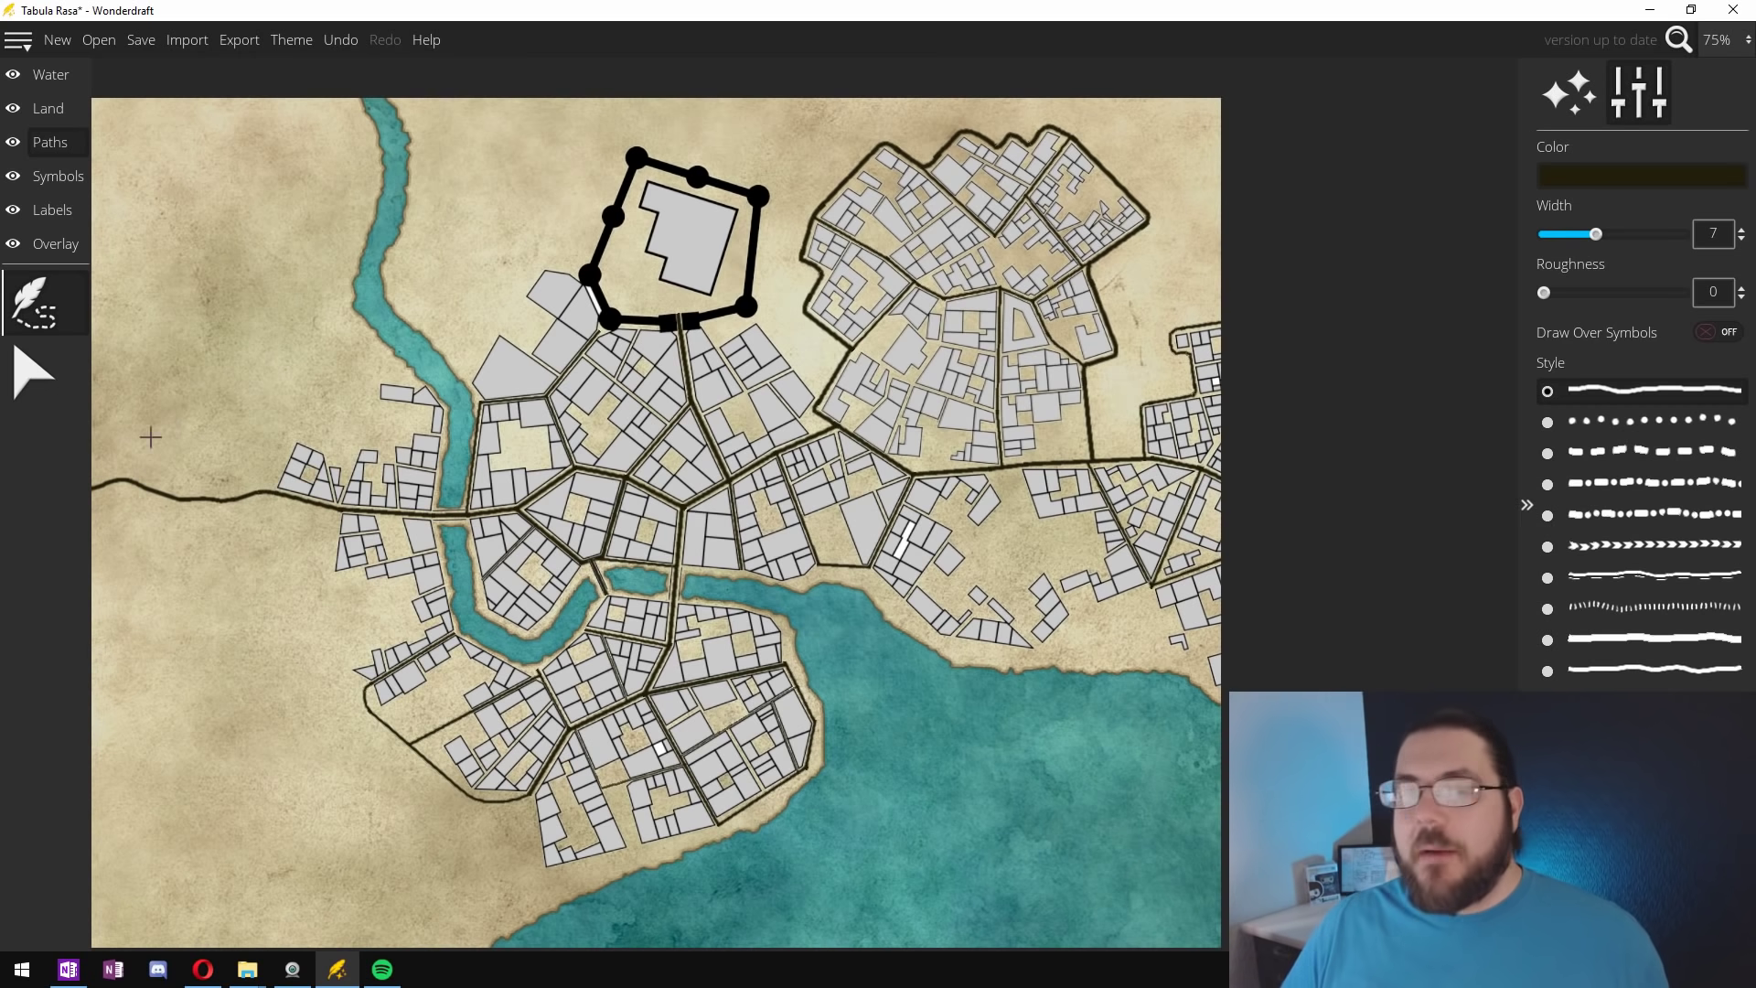
Step: Load the land texture brush with the Ground (Dirt) swatch for shading around blocks
left_click(47, 108)
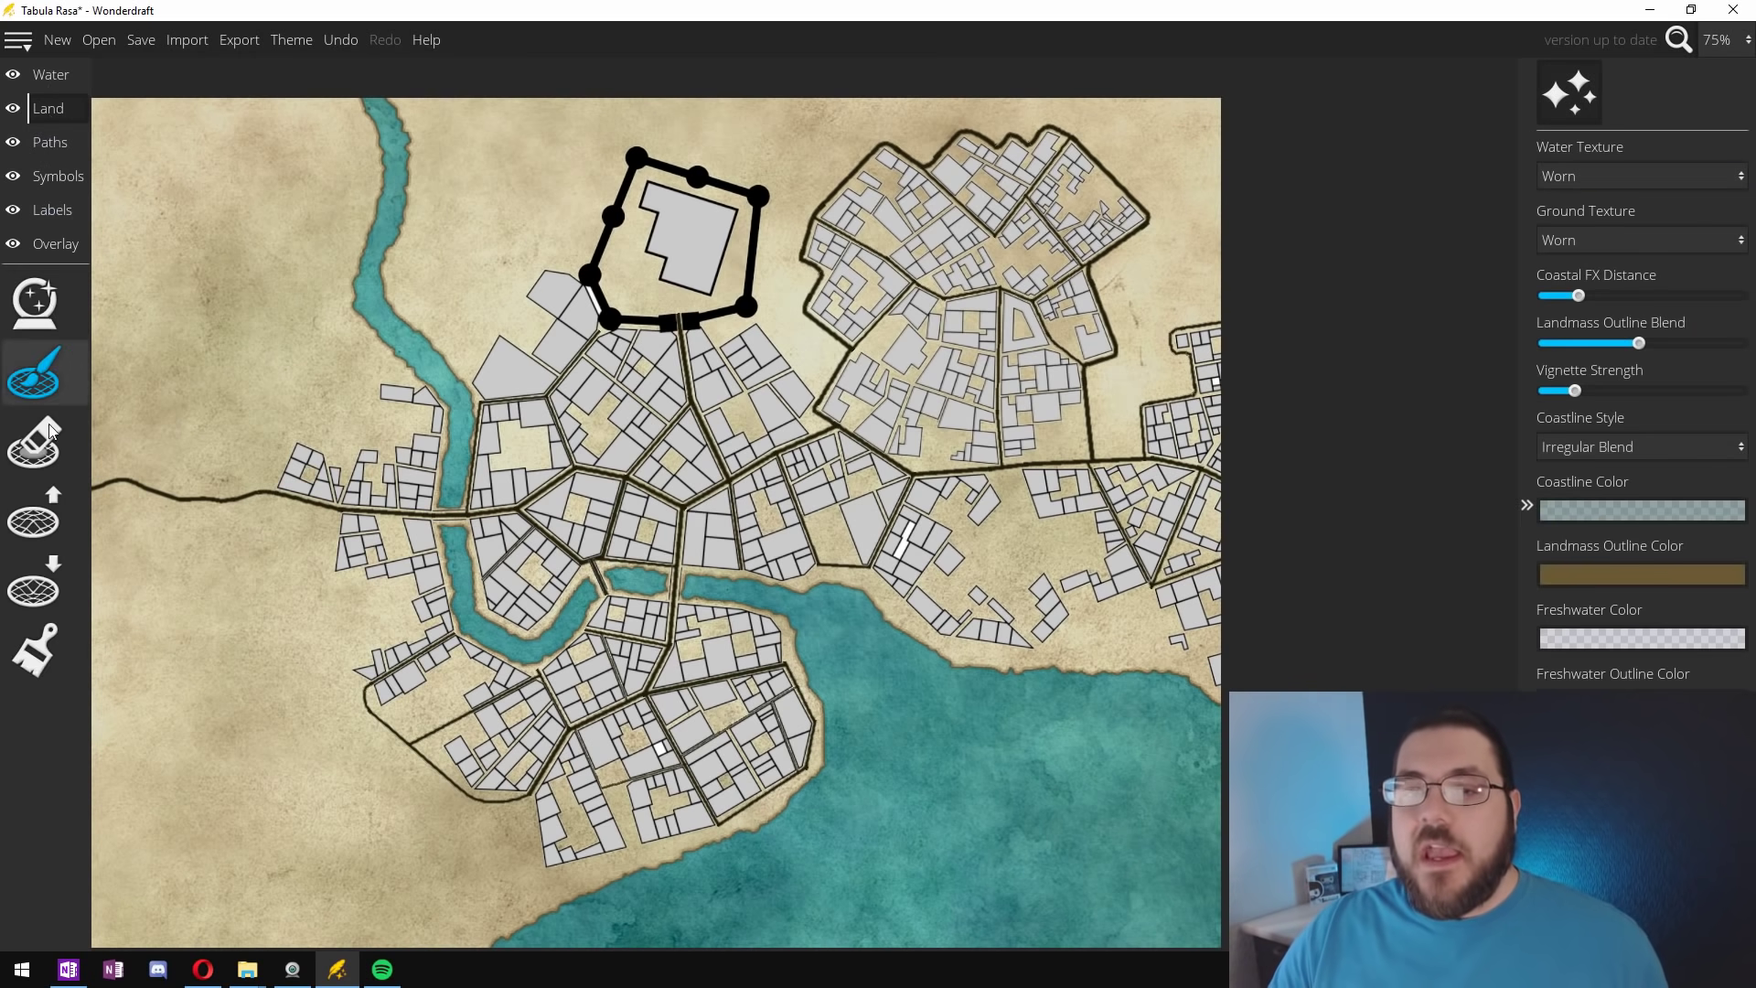
left_click(13, 643)
scroll(1724, 671, "down", 5)
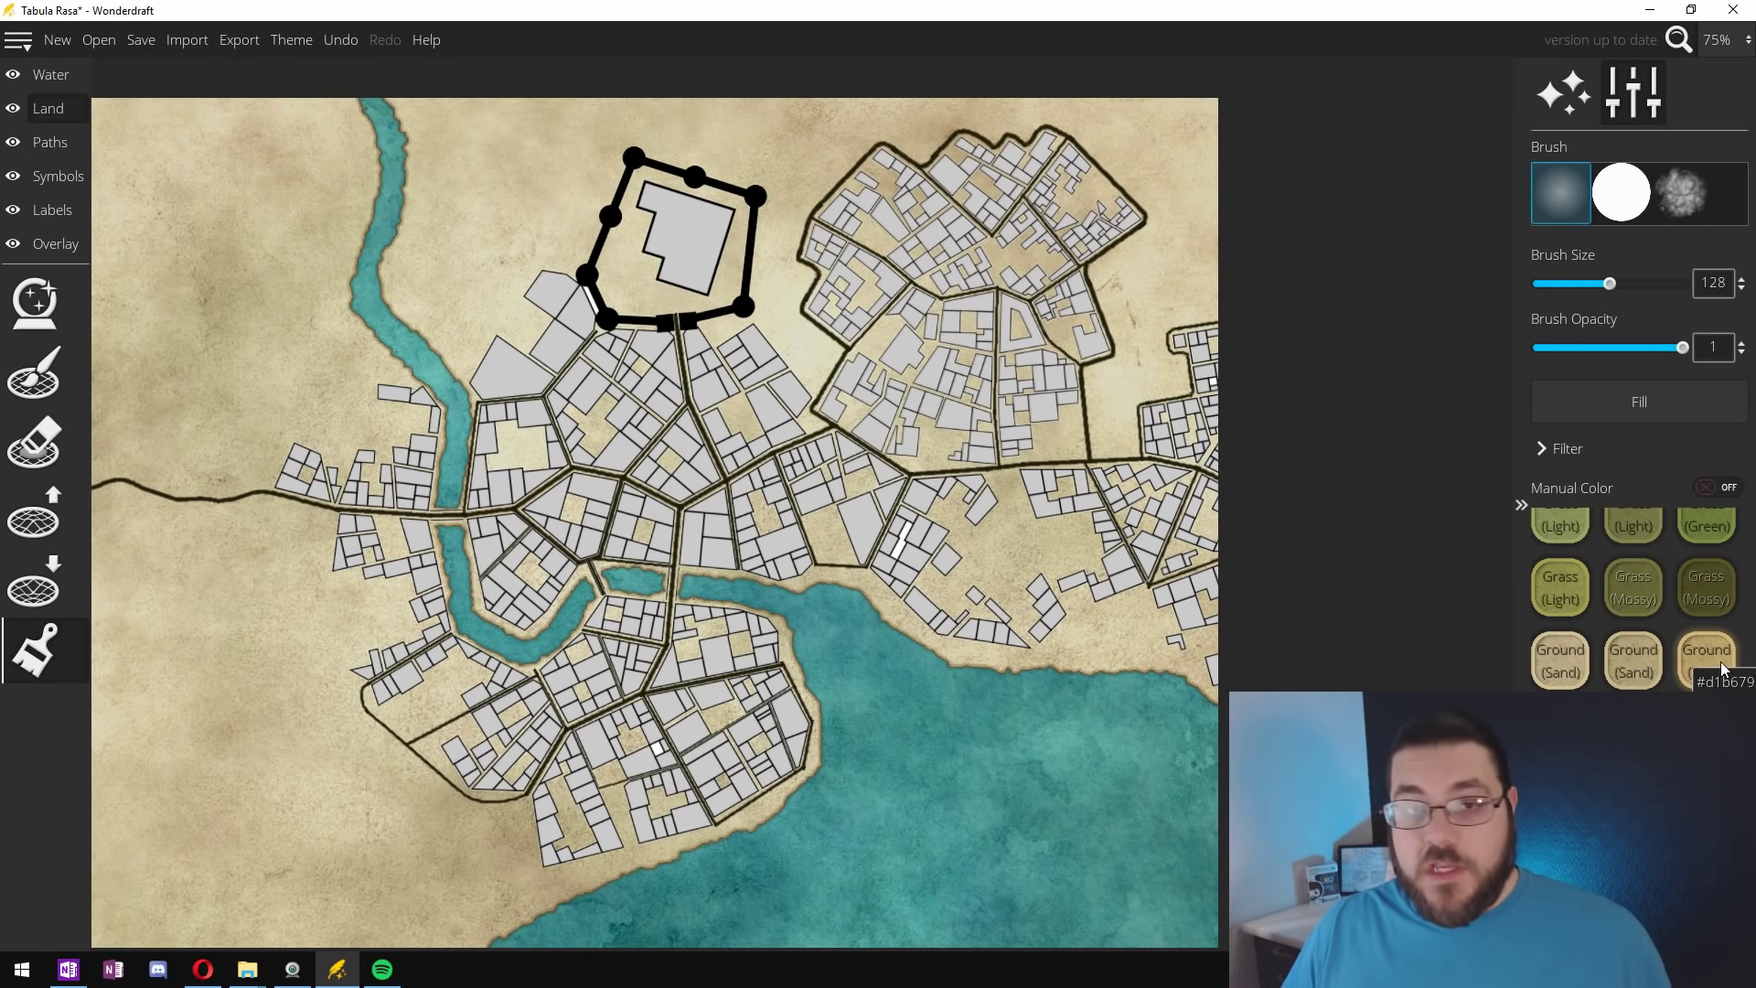
scroll(1721, 662, "down", 1)
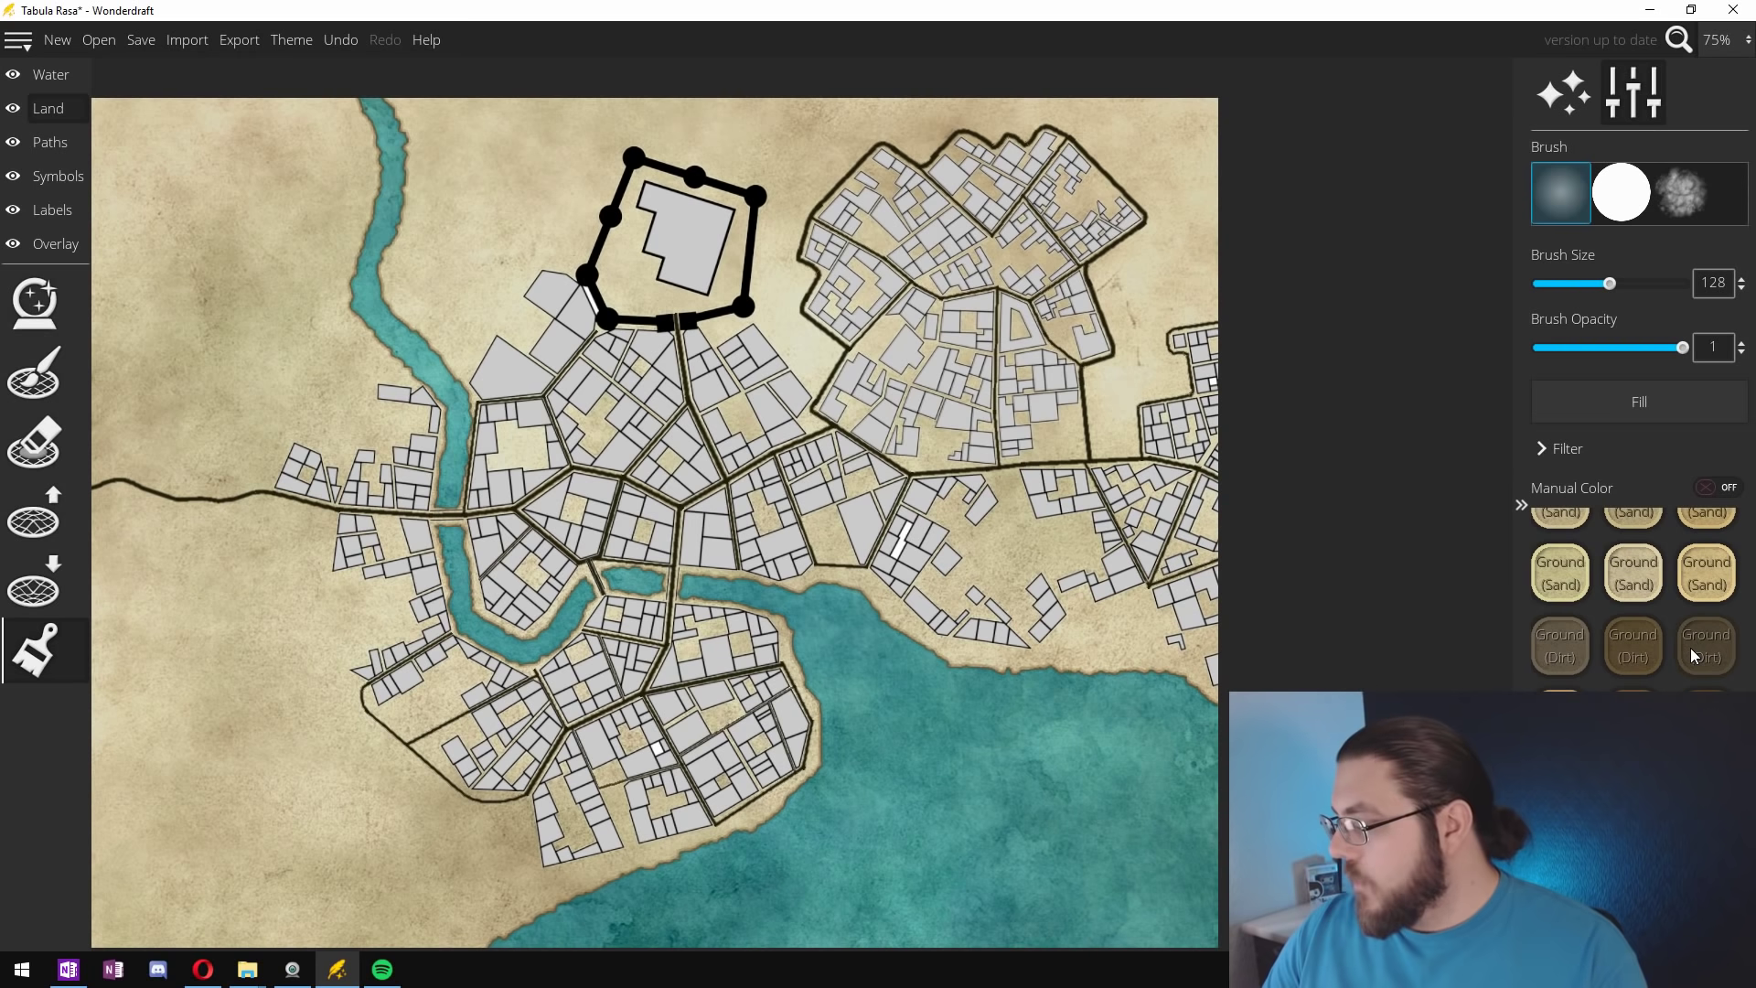
left_click(1582, 655)
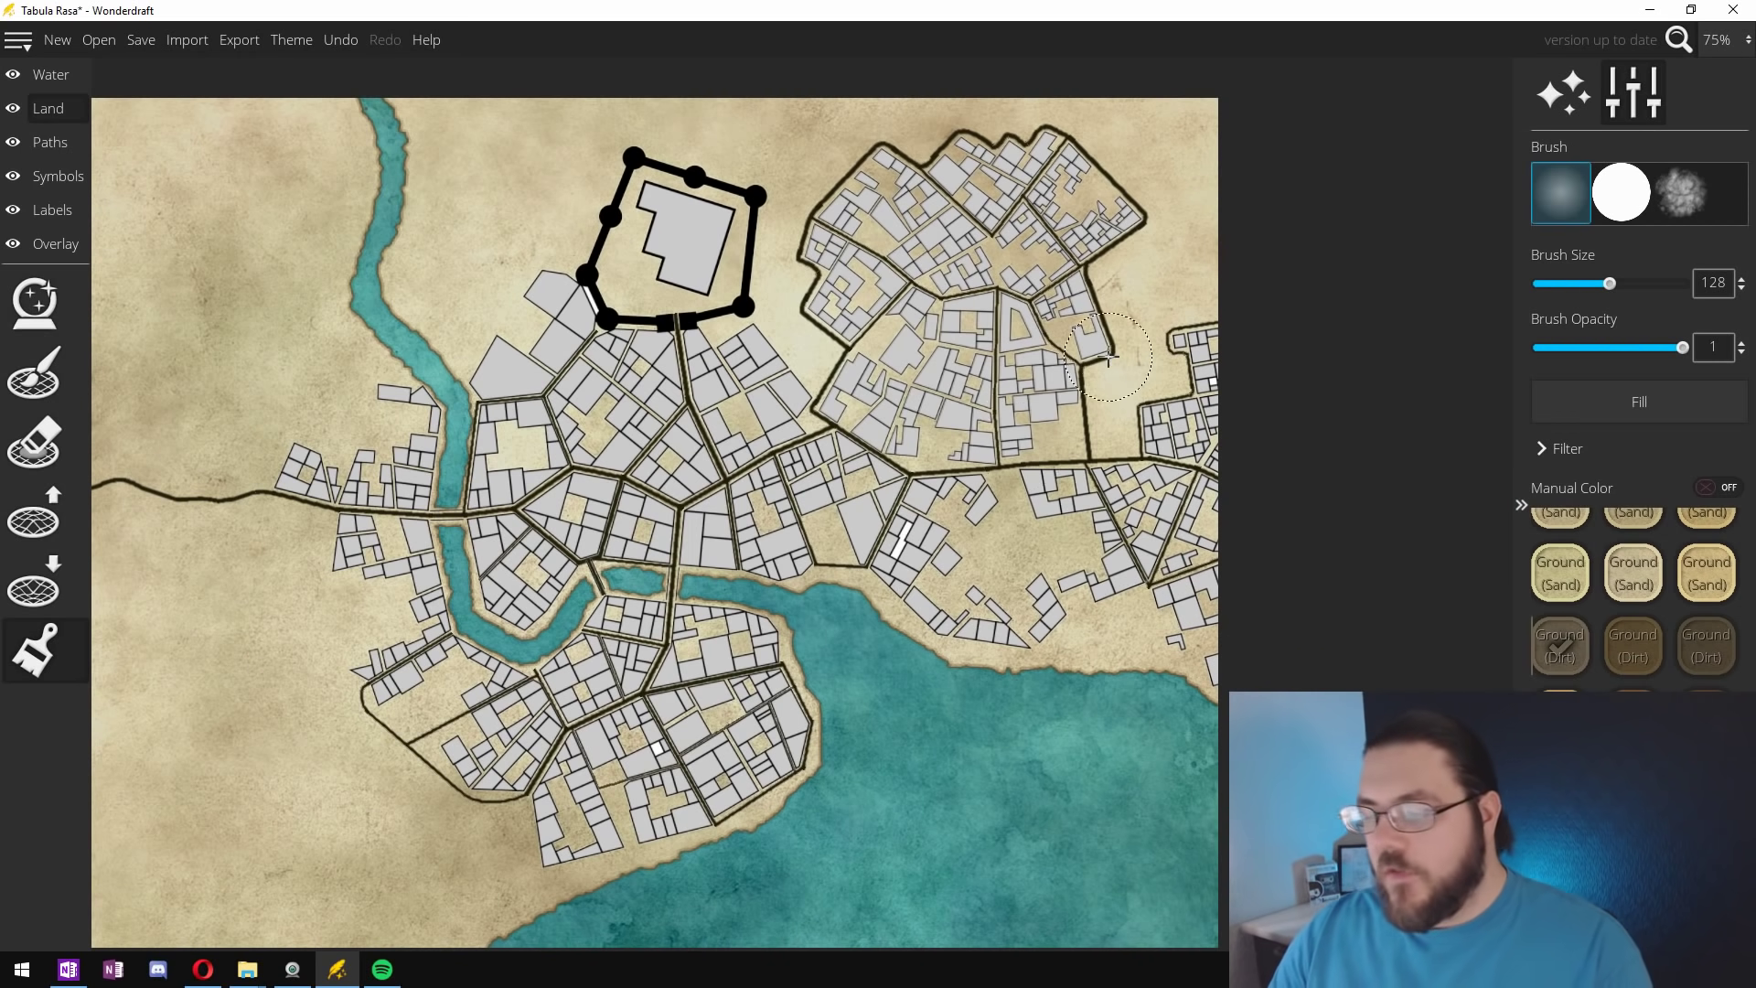
scroll(1075, 455, "down", 3)
scroll(1088, 449, "down", 5)
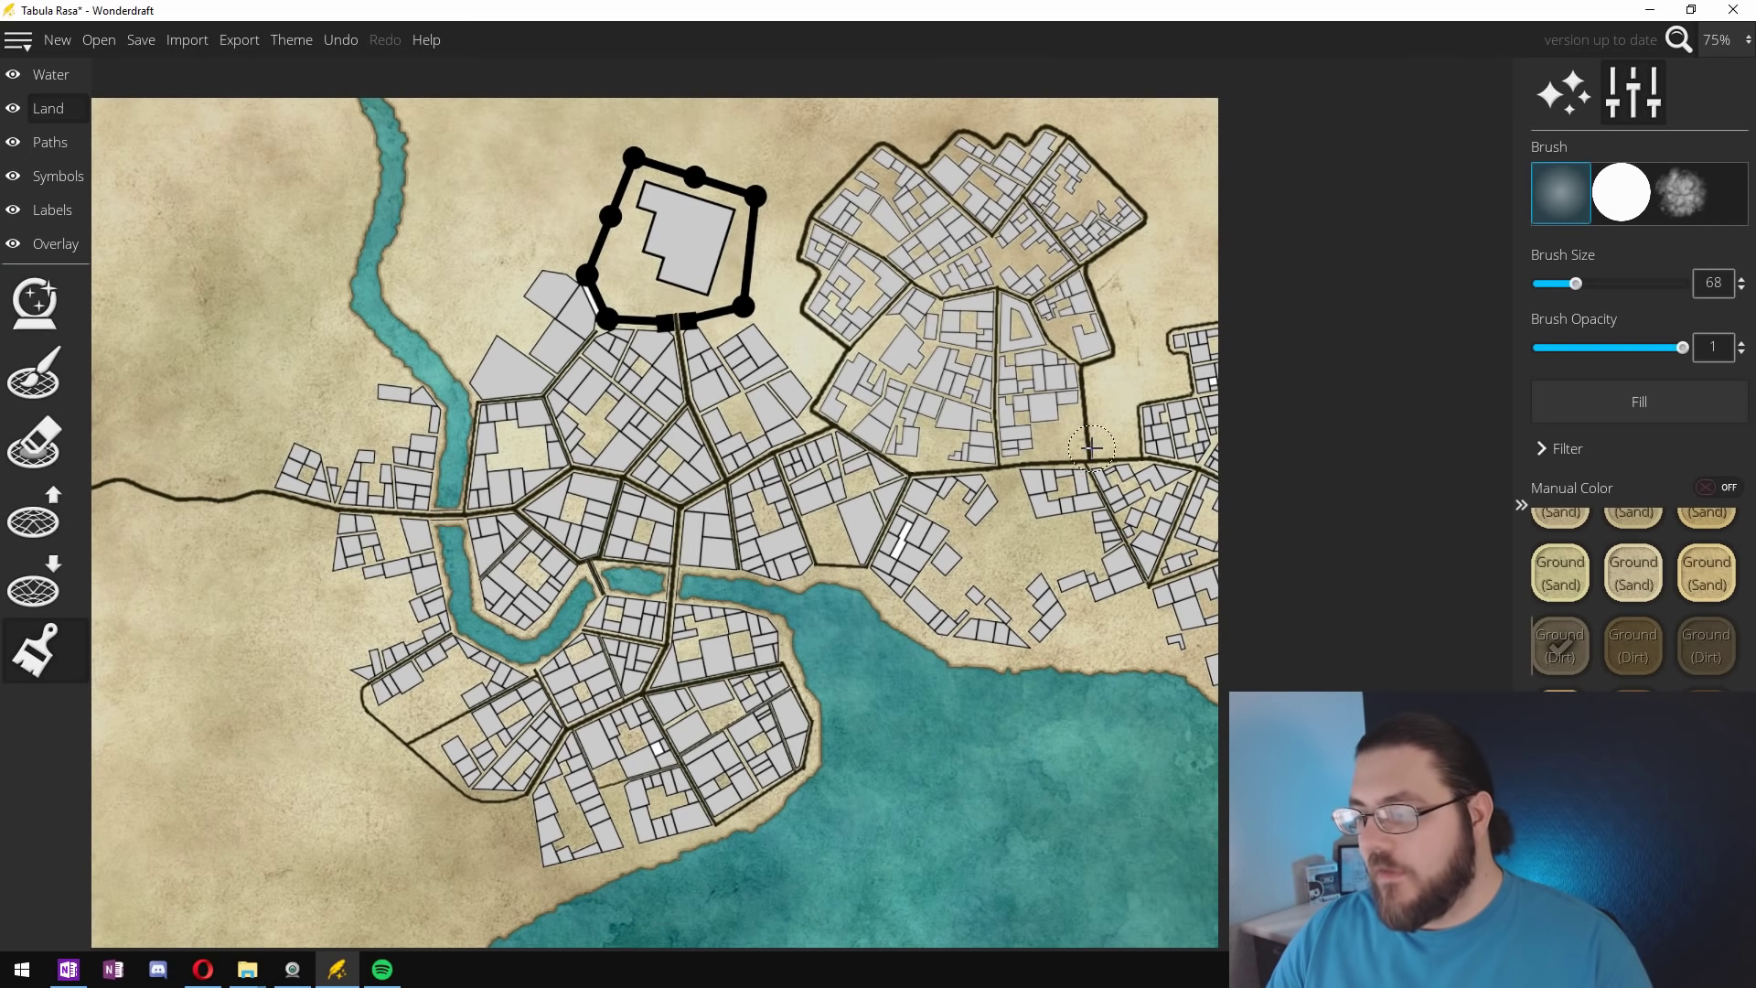
Step: Try painting Grass (Green) onto a city block, then undo it
scroll(1093, 430, "down", 1)
scroll(1142, 465, "up", 2)
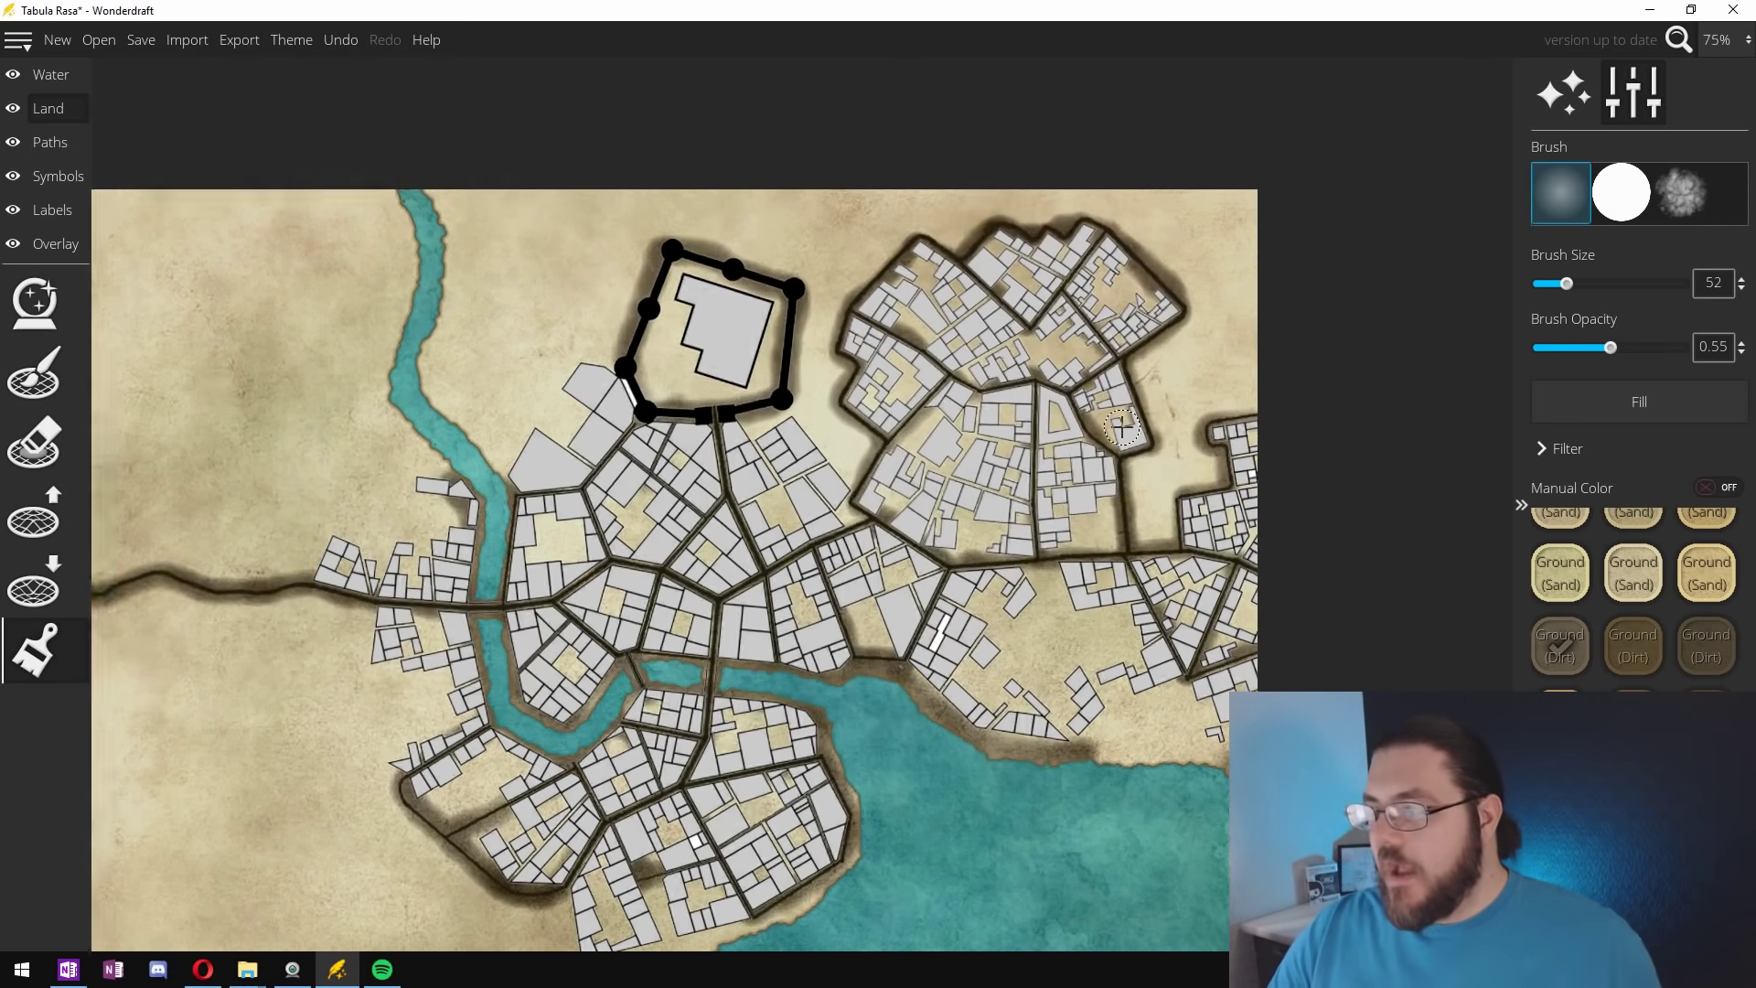
scroll(883, 413, "up", 1)
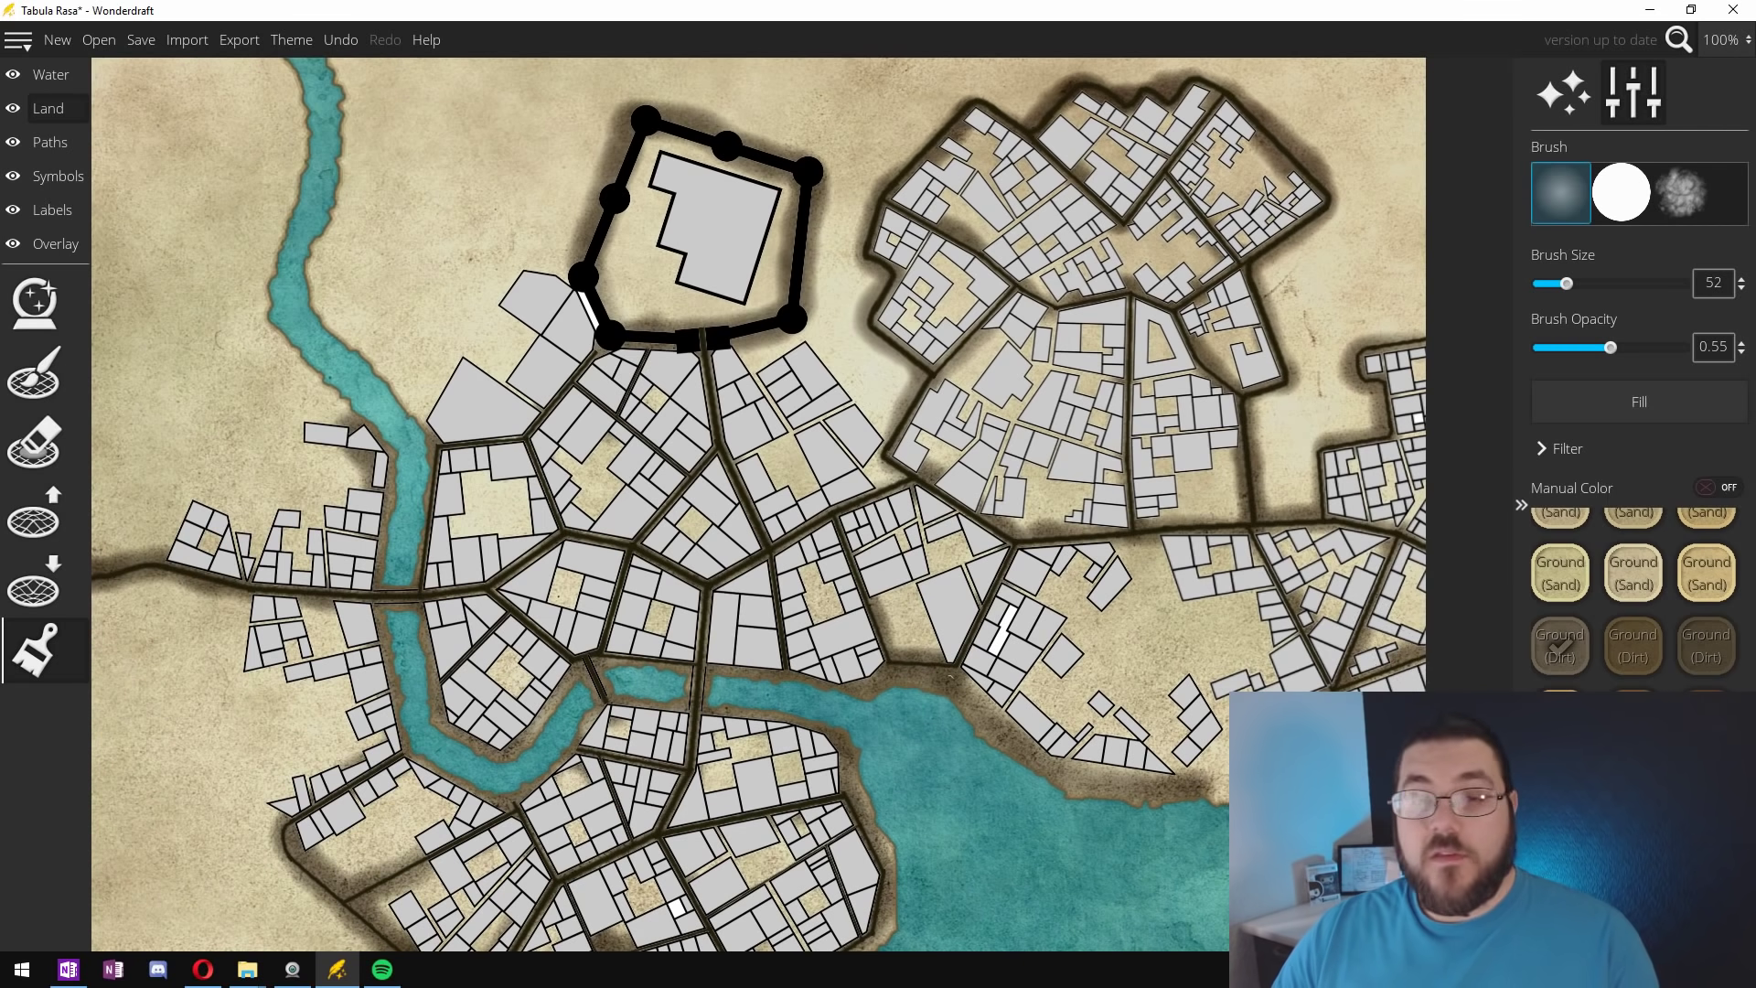
scroll(1633, 595, "down", 5)
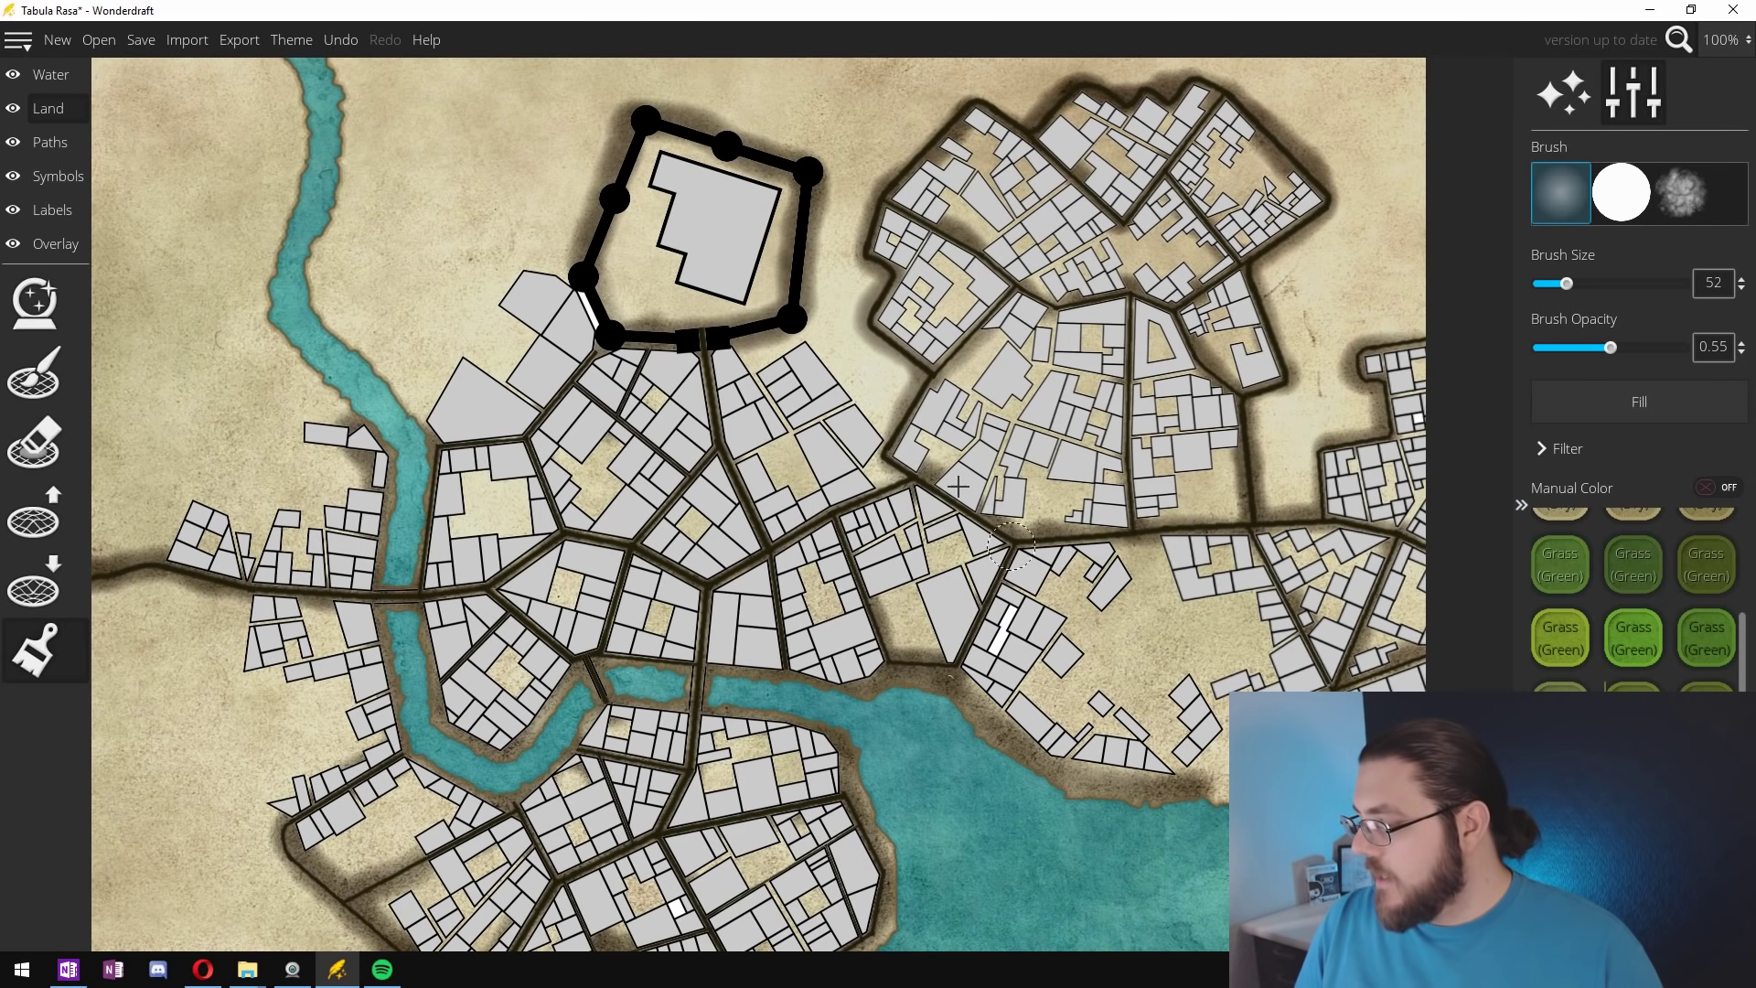
mouse_move(801, 484)
left_mouse_down()
mouse_move(778, 457)
mouse_move(759, 467)
mouse_move(803, 477)
left_mouse_up()
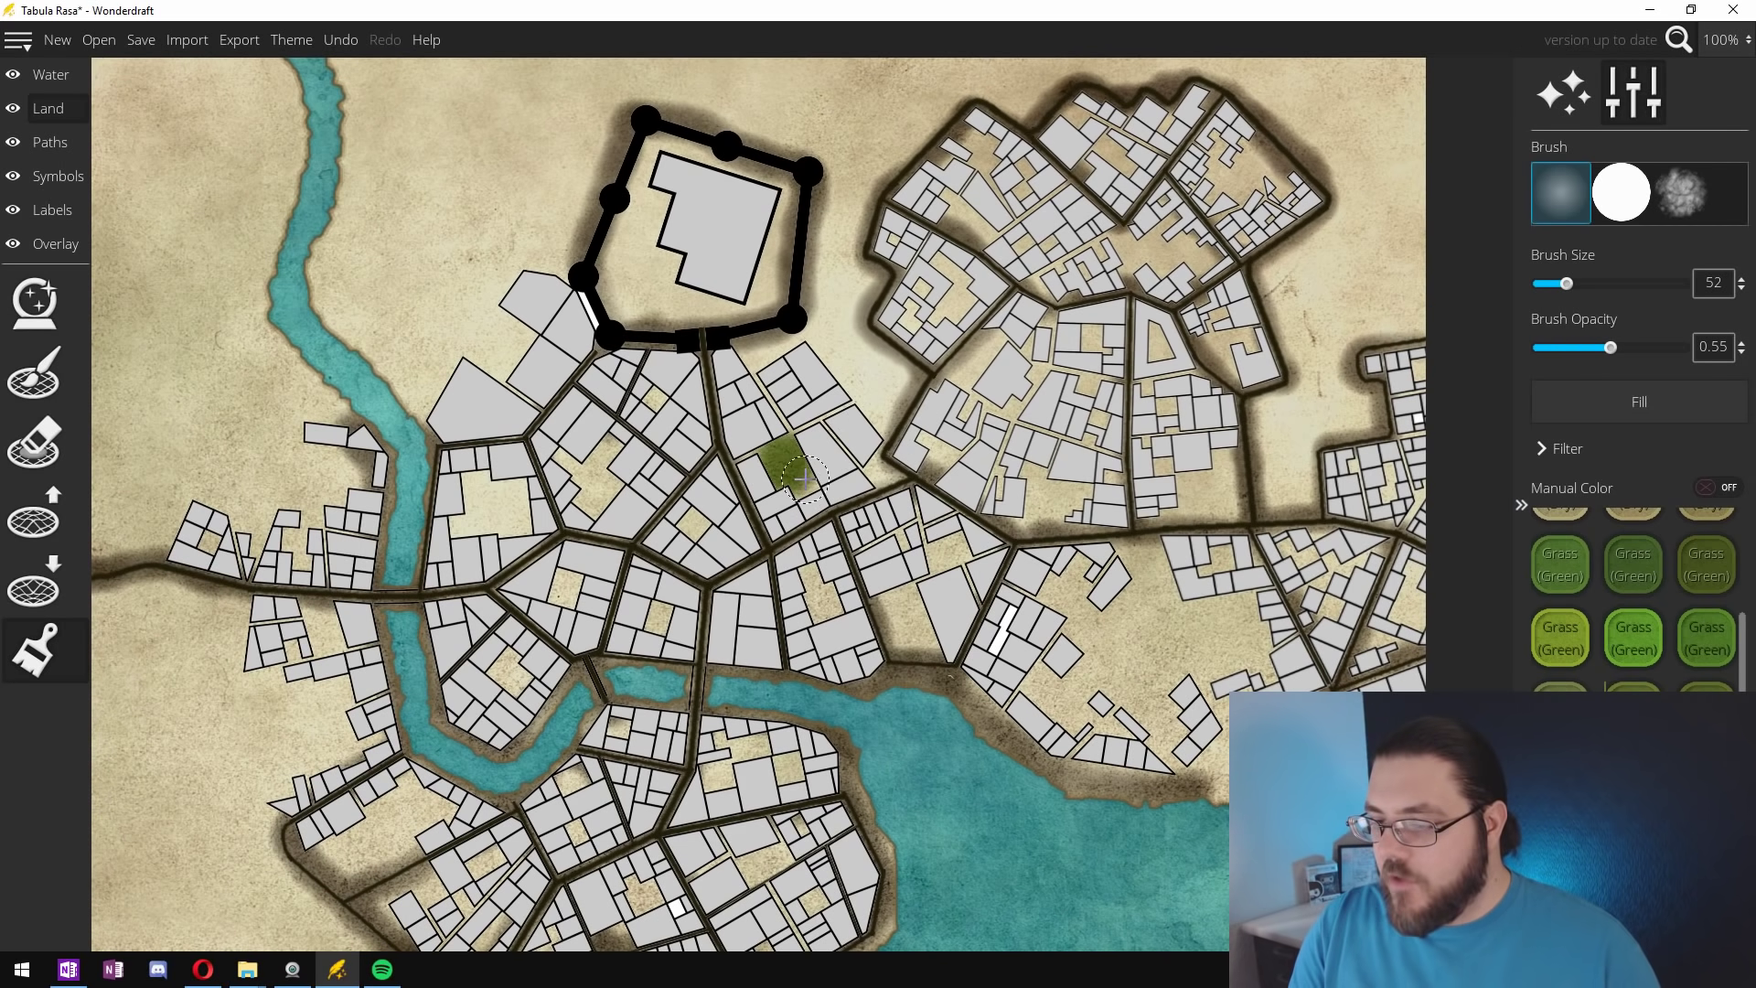
key("ctrl+z")
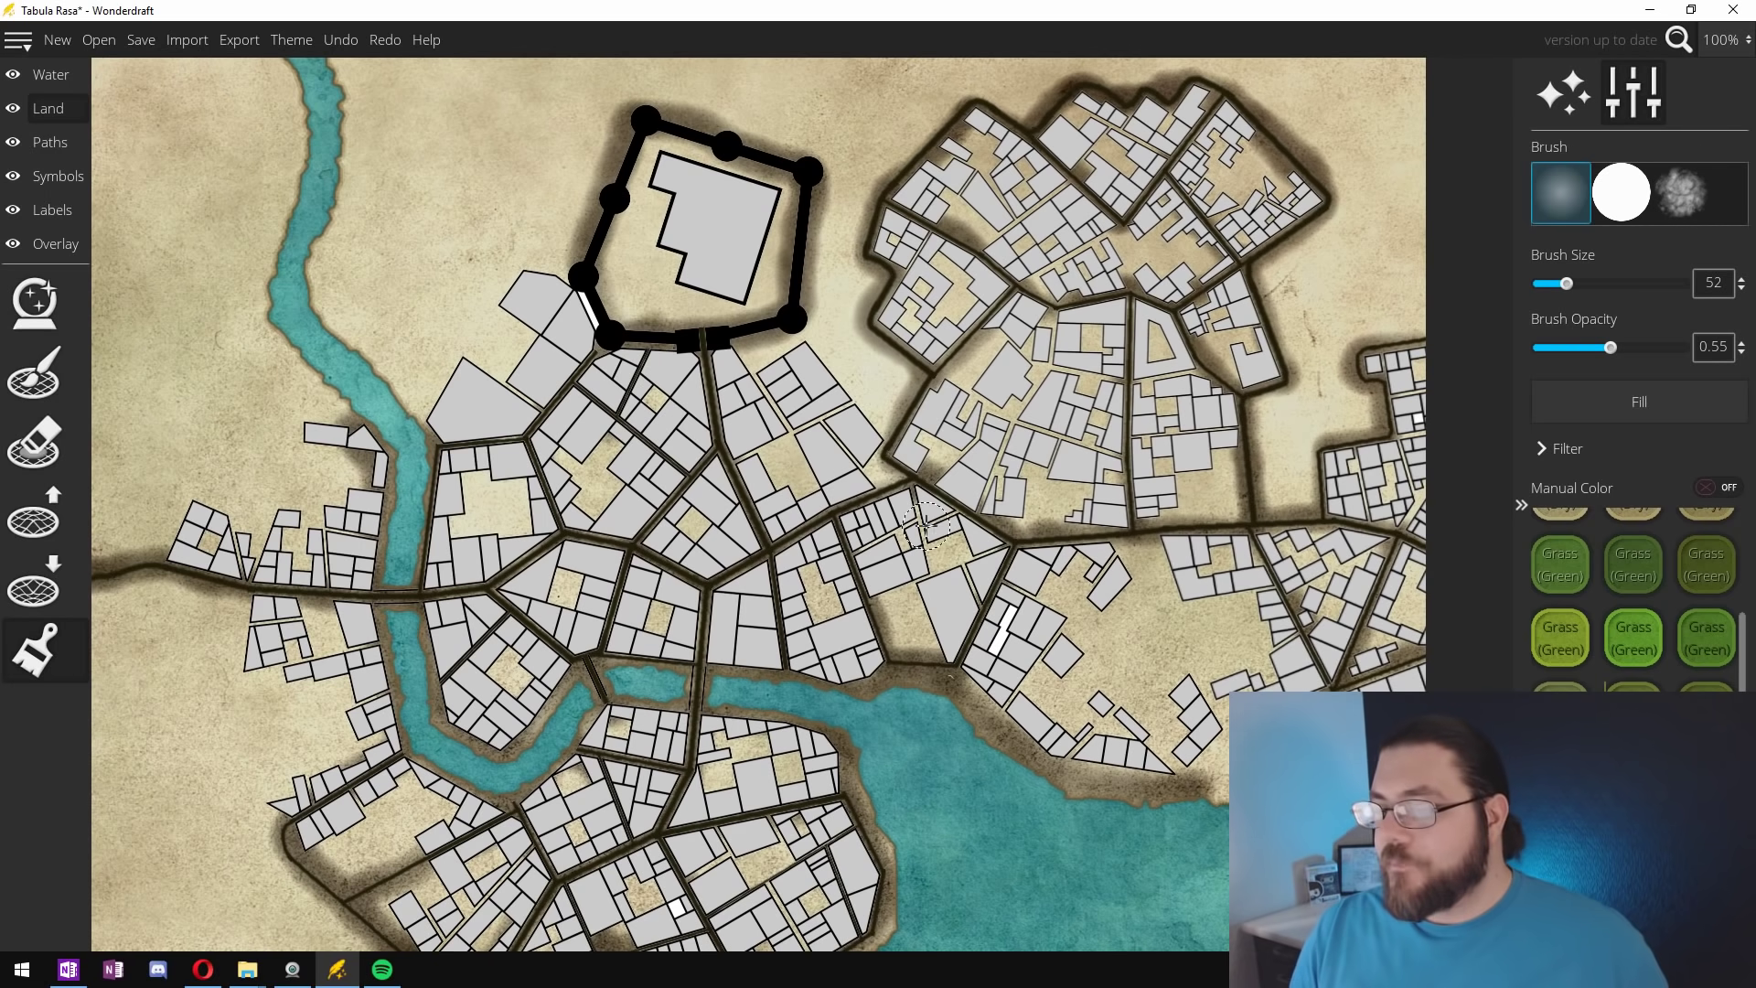
Step: Set brush size to 27 and paint grass into the open block by the waterfront
scroll(805, 480, "up", 3)
scroll(810, 469, "up", 3)
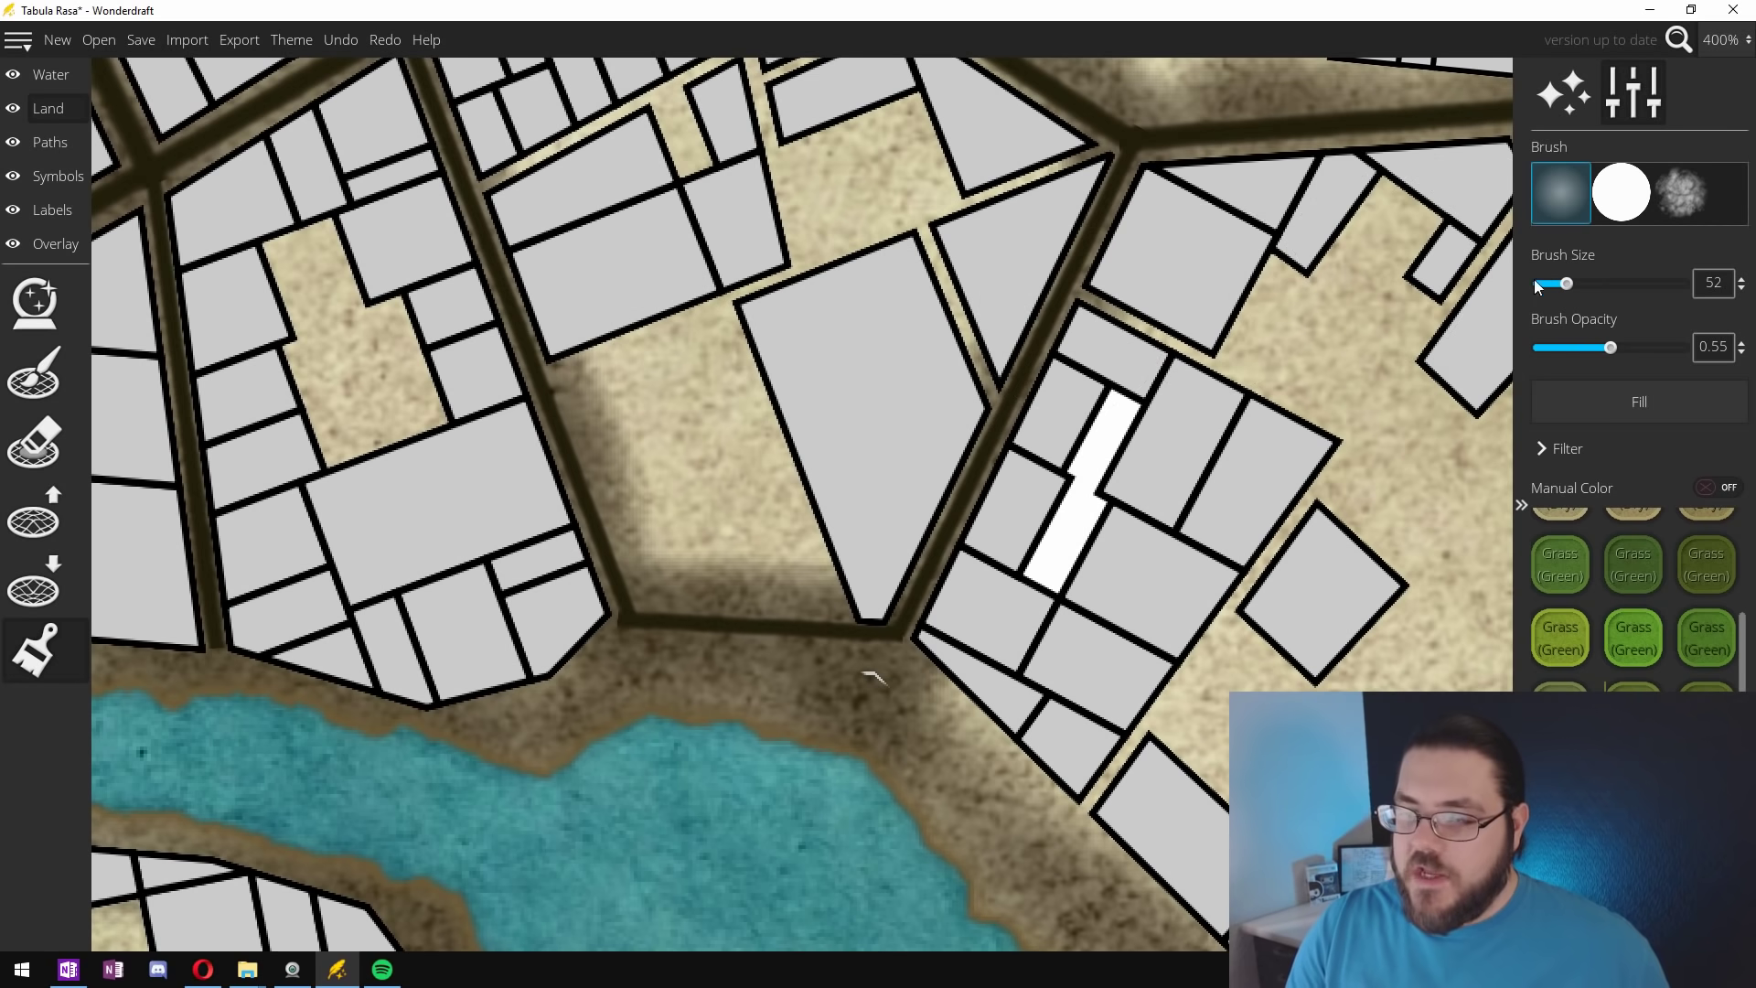
left_click_drag(1564, 285, 1551, 285)
mouse_move(667, 380)
left_mouse_down()
mouse_move(728, 359)
mouse_move(785, 518)
mouse_move(826, 574)
mouse_move(794, 553)
mouse_move(675, 555)
mouse_move(608, 434)
mouse_move(608, 345)
mouse_move(639, 330)
mouse_move(670, 372)
mouse_move(710, 367)
mouse_move(759, 466)
left_mouse_up()
scroll(759, 471, "down", 5)
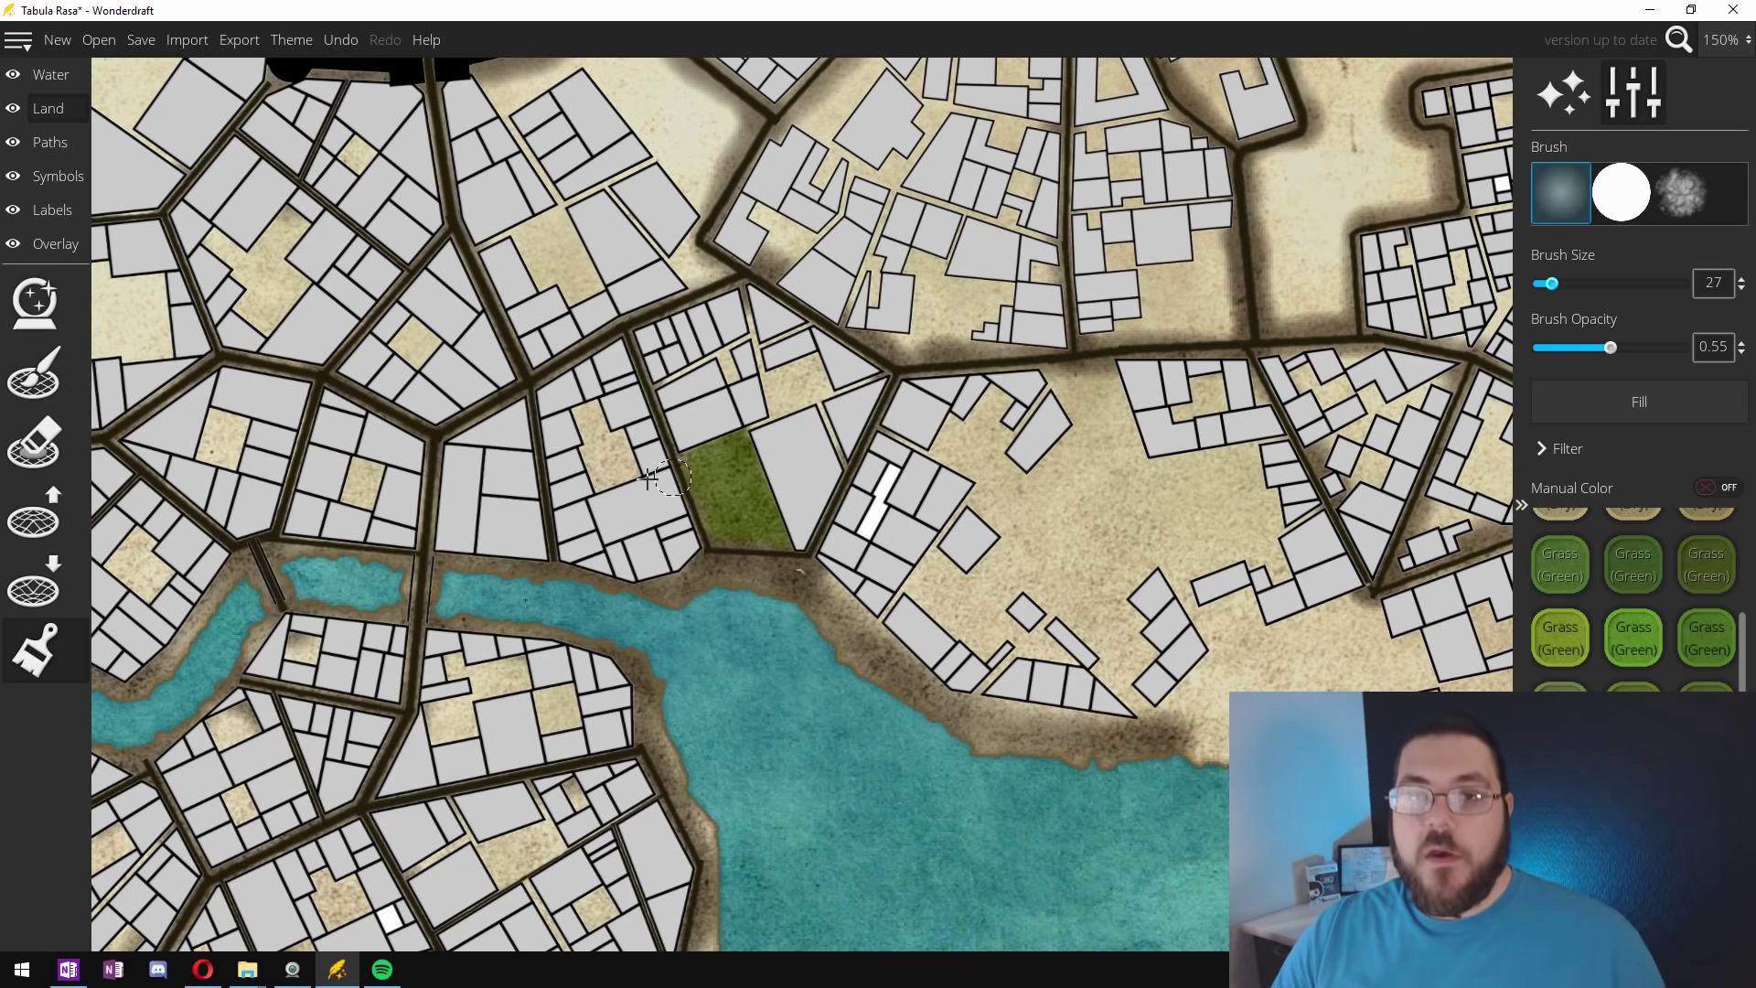
left_click_drag(741, 452, 1164, 354)
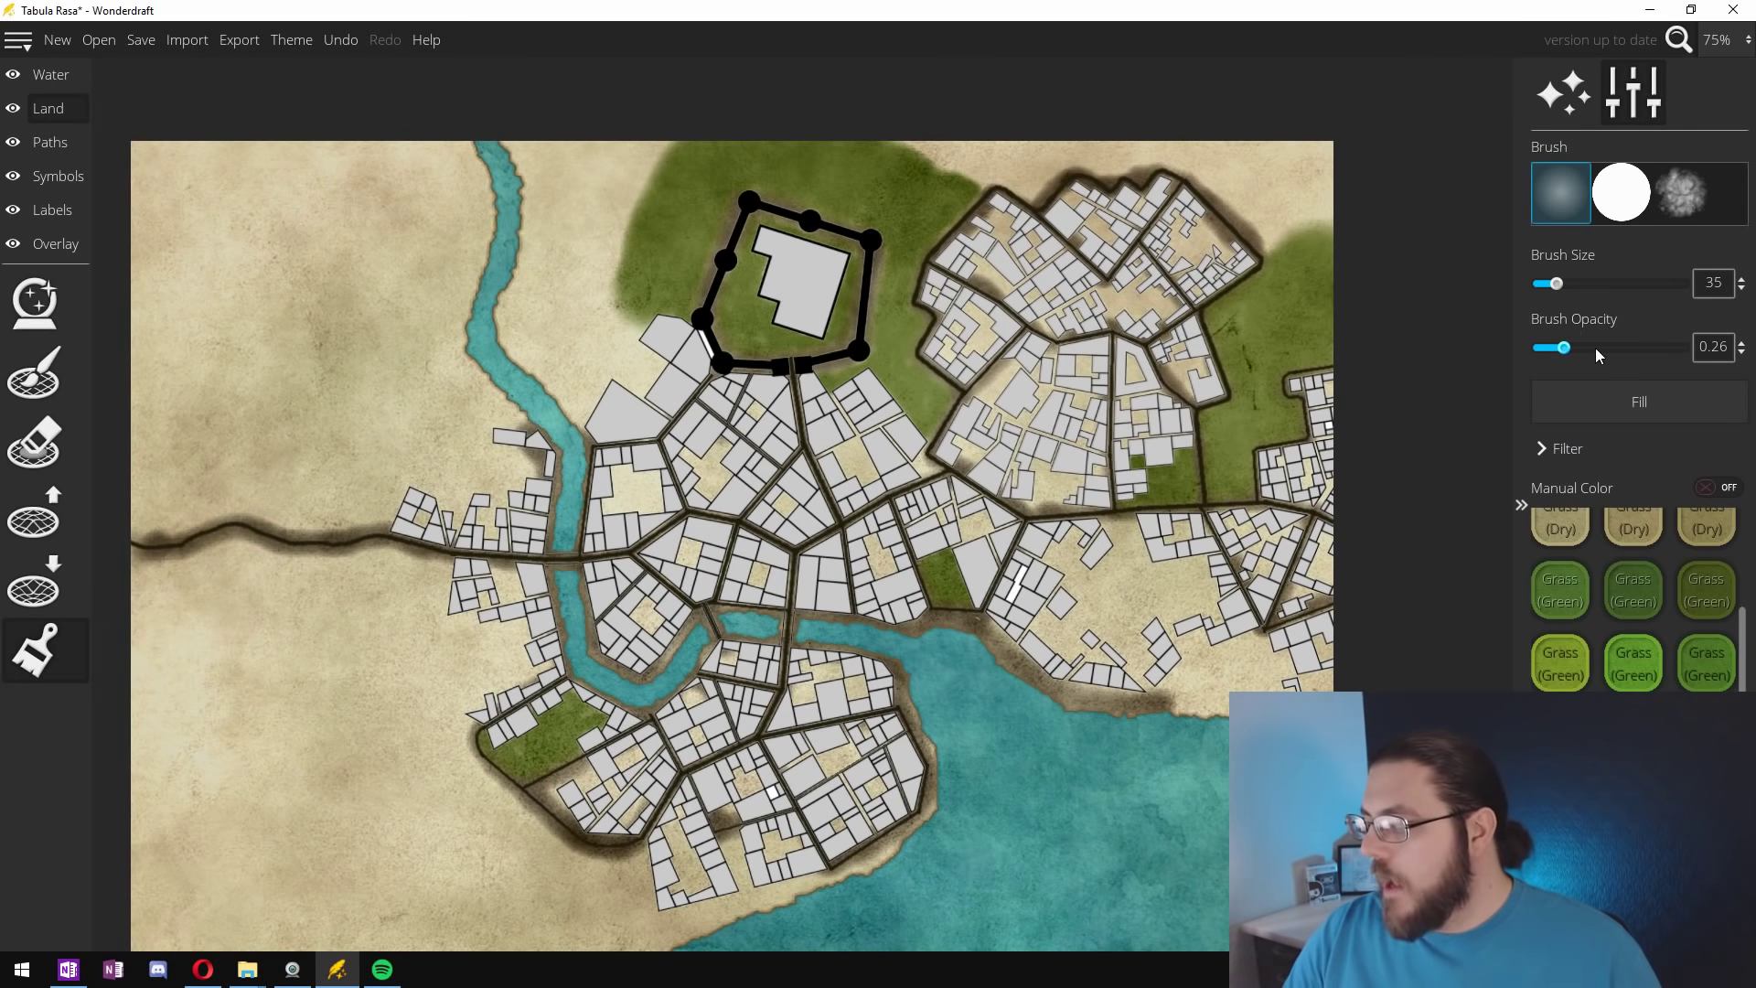
Step: Raise opacity to 0.58, enlarge the brush, and paint grass in the top-left and beside the river
left_click_drag(1599, 356, 1617, 349)
left_click_drag(1619, 282, 1667, 287)
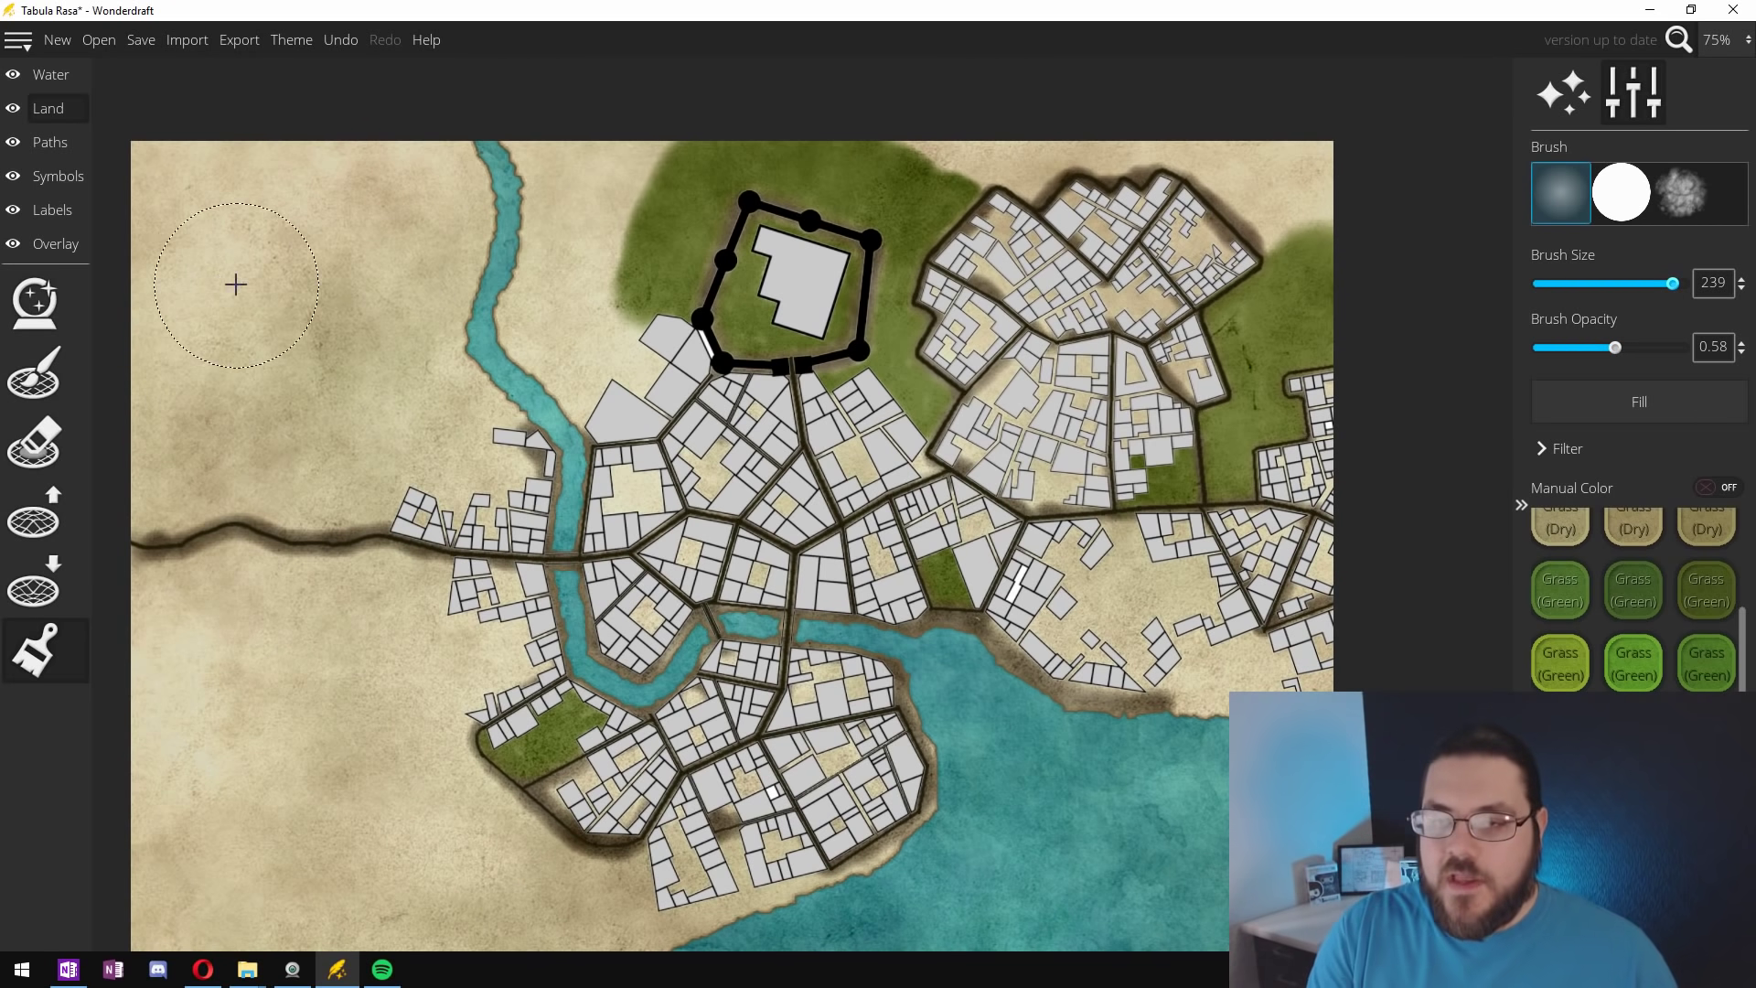
mouse_move(235, 283)
left_mouse_down()
mouse_move(182, 322)
mouse_move(133, 444)
mouse_move(194, 199)
mouse_move(214, 584)
mouse_move(165, 654)
mouse_move(174, 367)
mouse_move(176, 544)
mouse_move(209, 507)
mouse_move(276, 268)
mouse_move(348, 173)
mouse_move(298, 355)
mouse_move(306, 484)
mouse_move(339, 346)
mouse_move(435, 248)
mouse_move(422, 364)
mouse_move(439, 396)
mouse_move(445, 367)
mouse_move(460, 390)
mouse_move(475, 504)
mouse_move(397, 544)
mouse_move(514, 650)
mouse_move(444, 756)
mouse_move(420, 718)
mouse_move(328, 684)
mouse_move(296, 641)
mouse_move(216, 691)
mouse_move(141, 913)
mouse_move(156, 934)
mouse_move(299, 718)
mouse_move(282, 648)
mouse_move(346, 703)
mouse_move(348, 542)
mouse_move(426, 555)
mouse_move(525, 640)
mouse_move(630, 690)
mouse_move(635, 632)
mouse_move(604, 704)
left_mouse_up()
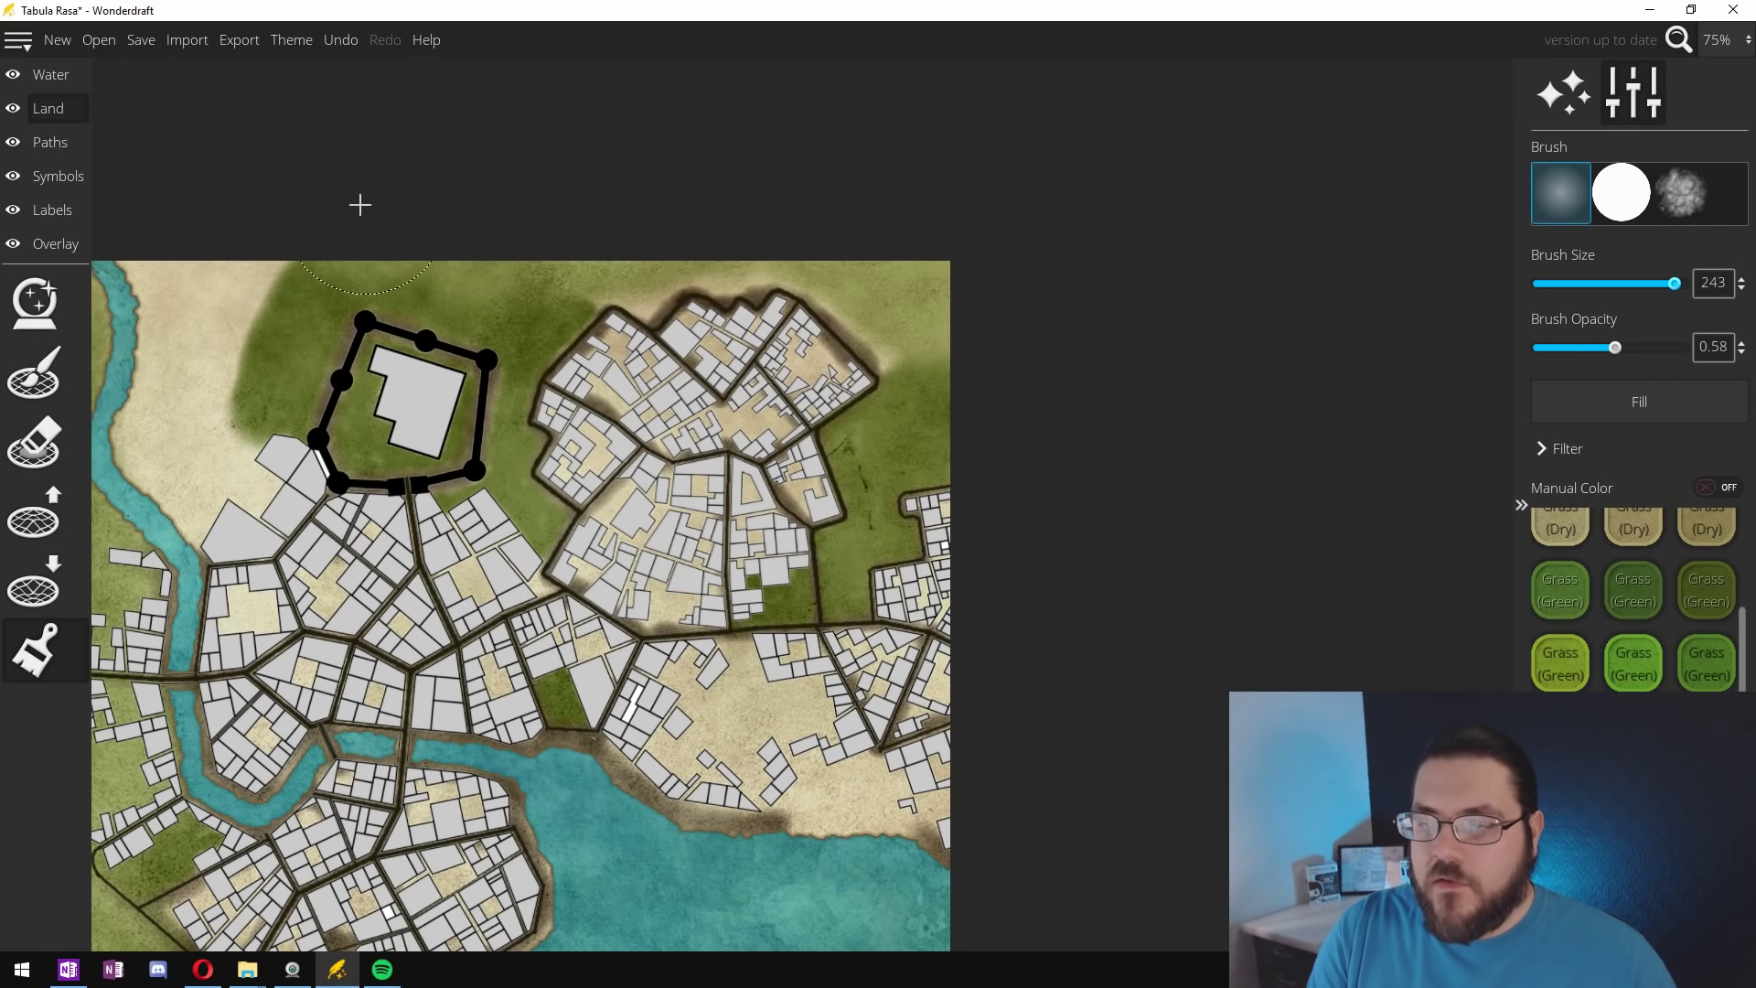
left_click_drag(250, 219, 540, 196)
mouse_move(402, 206)
left_mouse_down()
mouse_move(462, 416)
mouse_move(490, 434)
left_mouse_up()
Step: Shrink the brush and darken the grass along the northeast district's top edge
left_click(1606, 280)
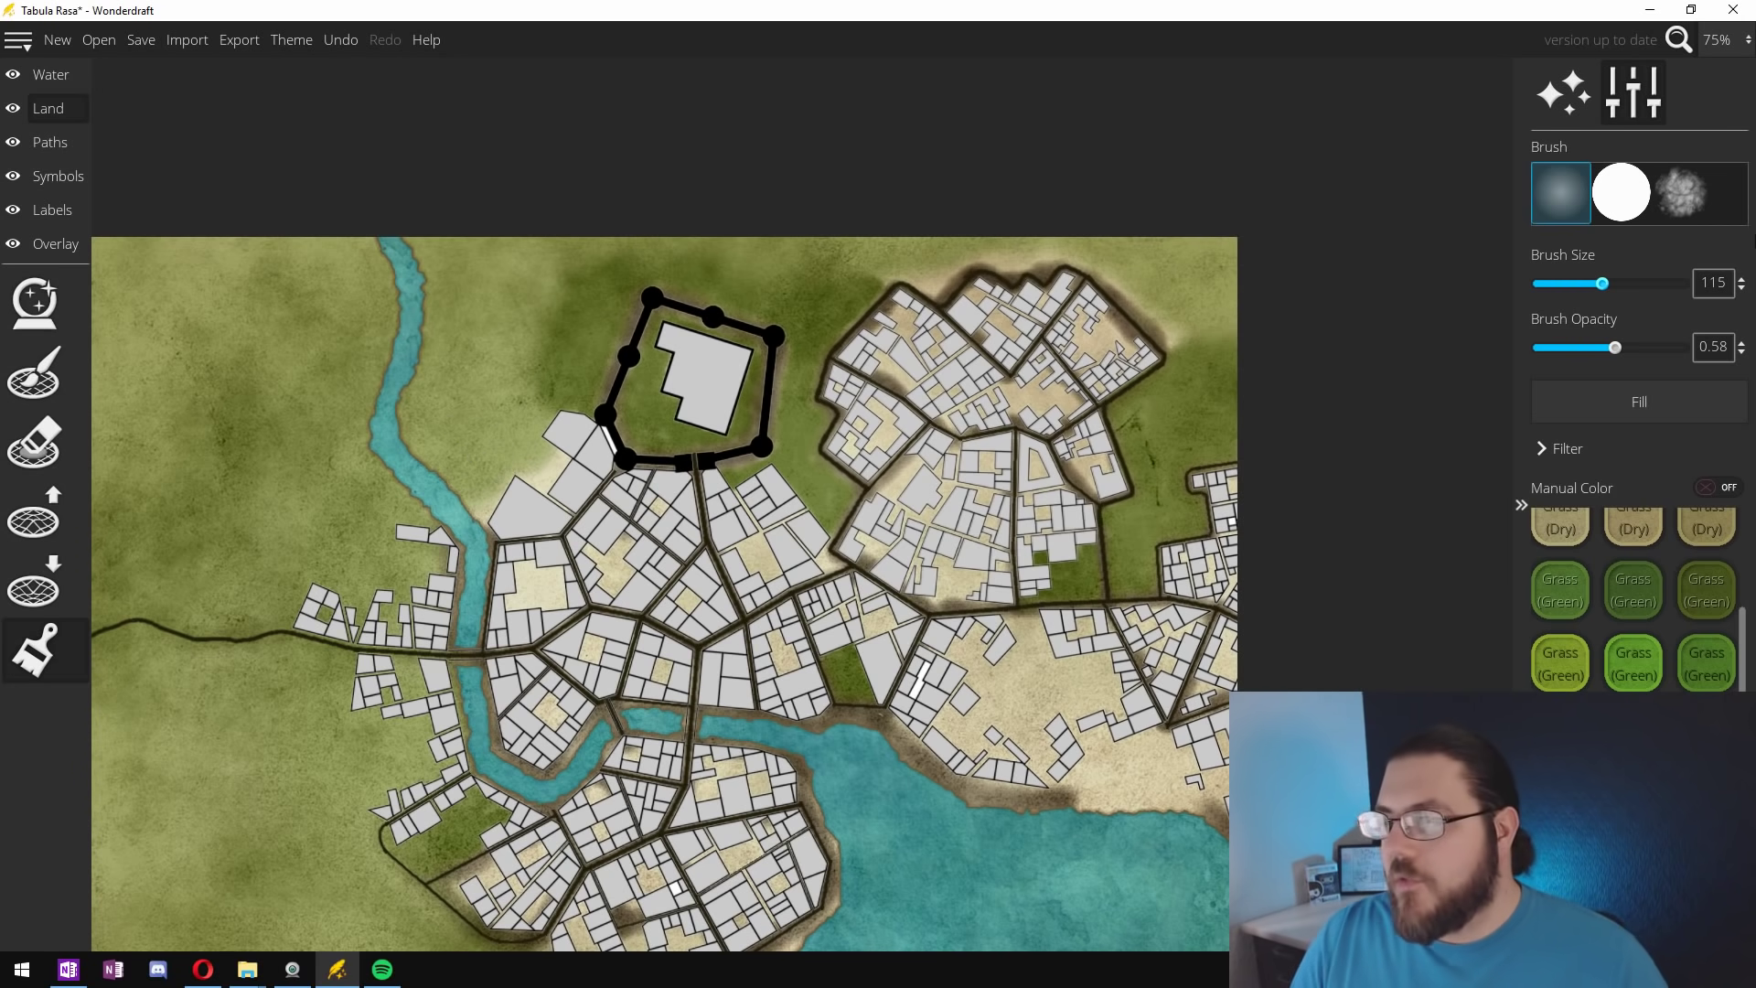
left_click(1565, 285)
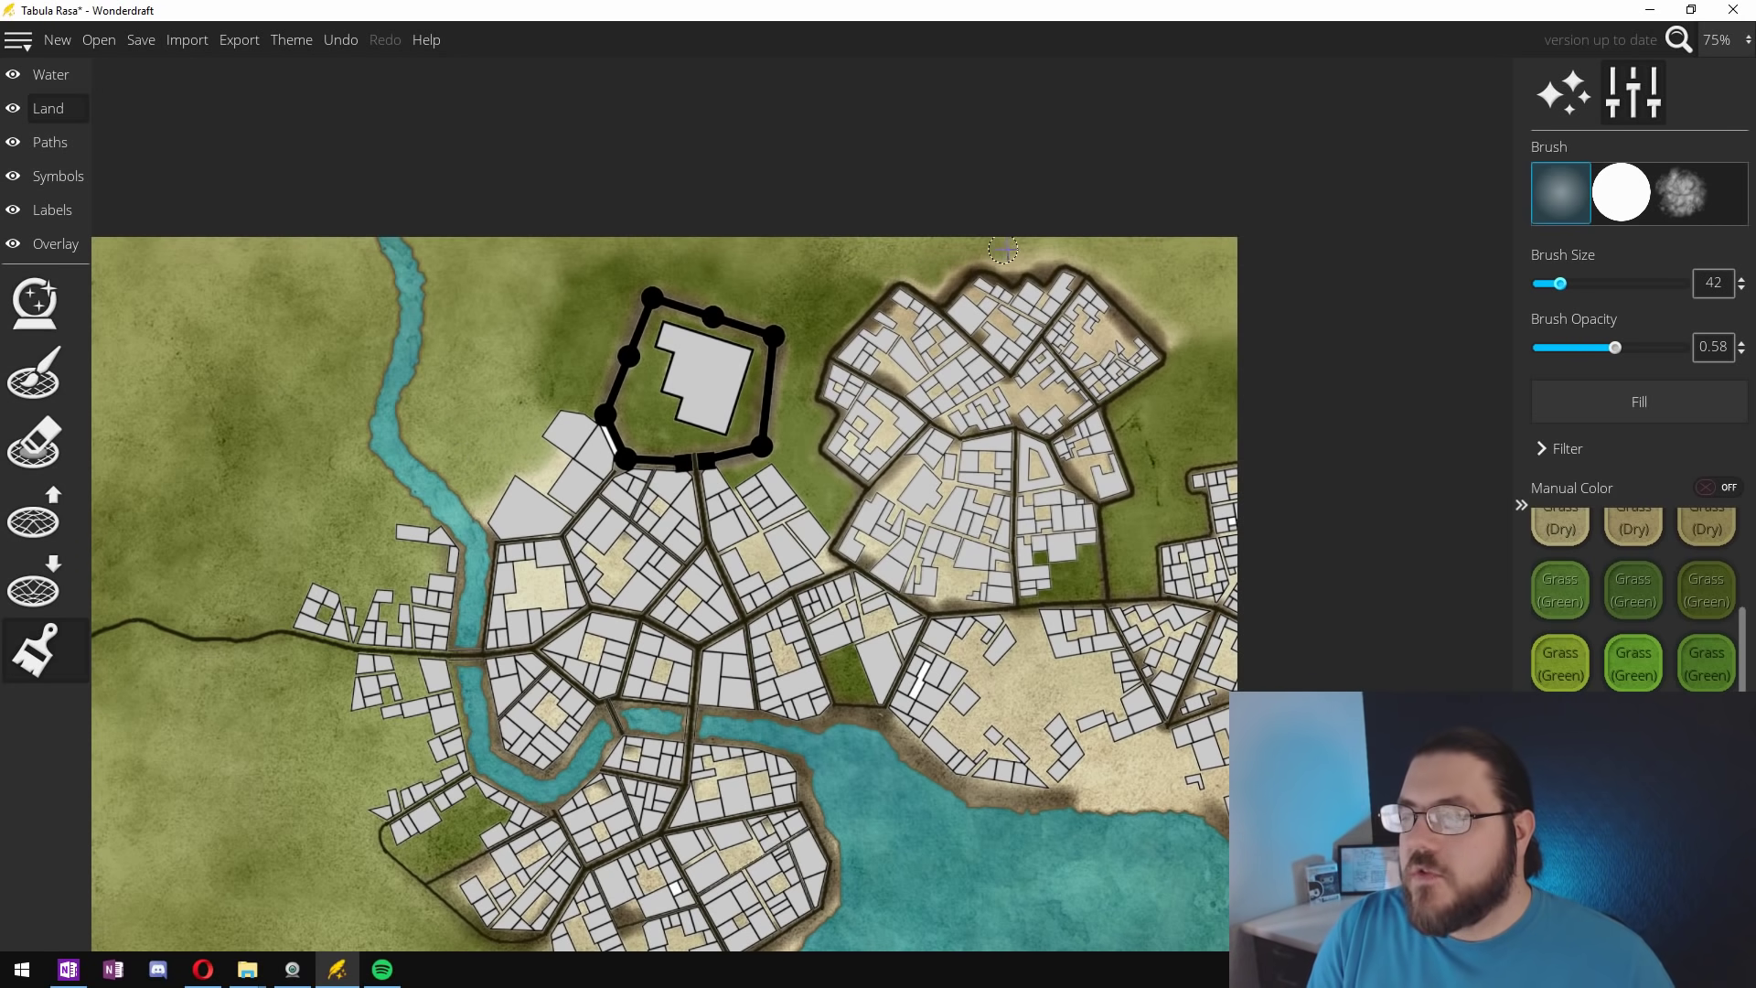
mouse_move(1025, 252)
left_mouse_down()
mouse_move(1109, 262)
mouse_move(1184, 357)
left_mouse_up()
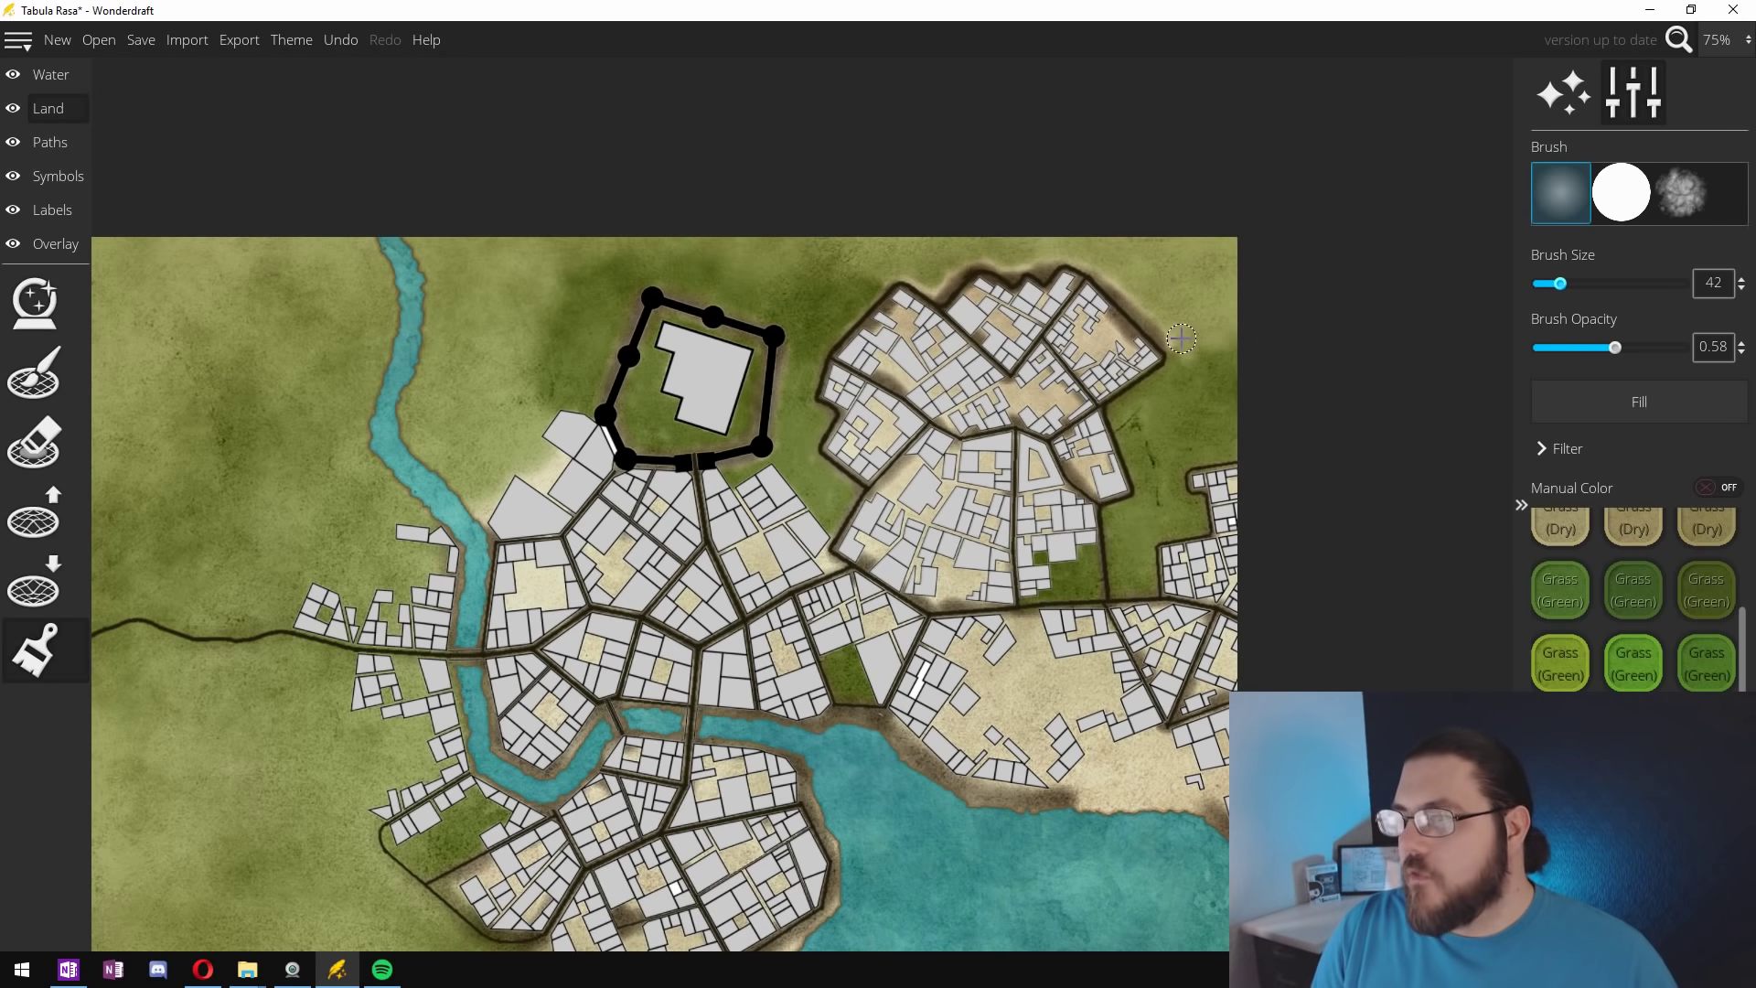
mouse_move(499, 485)
left_mouse_down()
mouse_move(884, 390)
mouse_move(480, 547)
mouse_move(330, 629)
left_mouse_up()
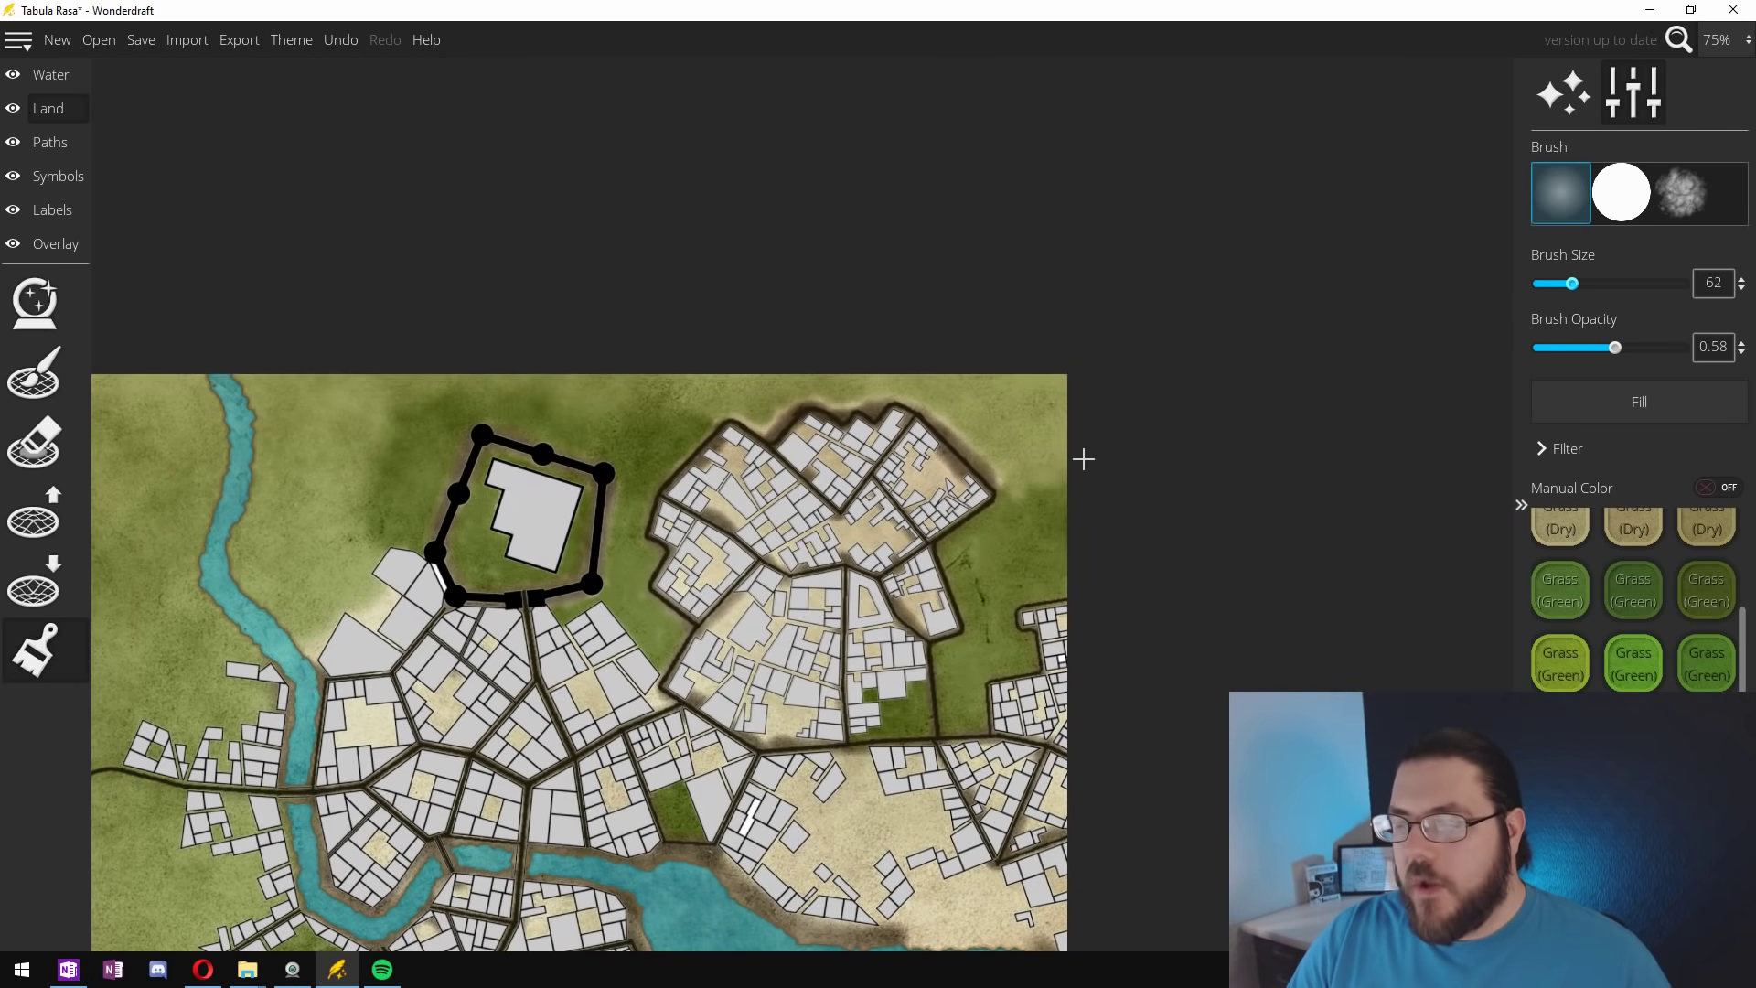
Step: Drop brush opacity to about 0.15 and softly sweep grass along the northeast district's north edge
scroll(985, 431, "up", 4)
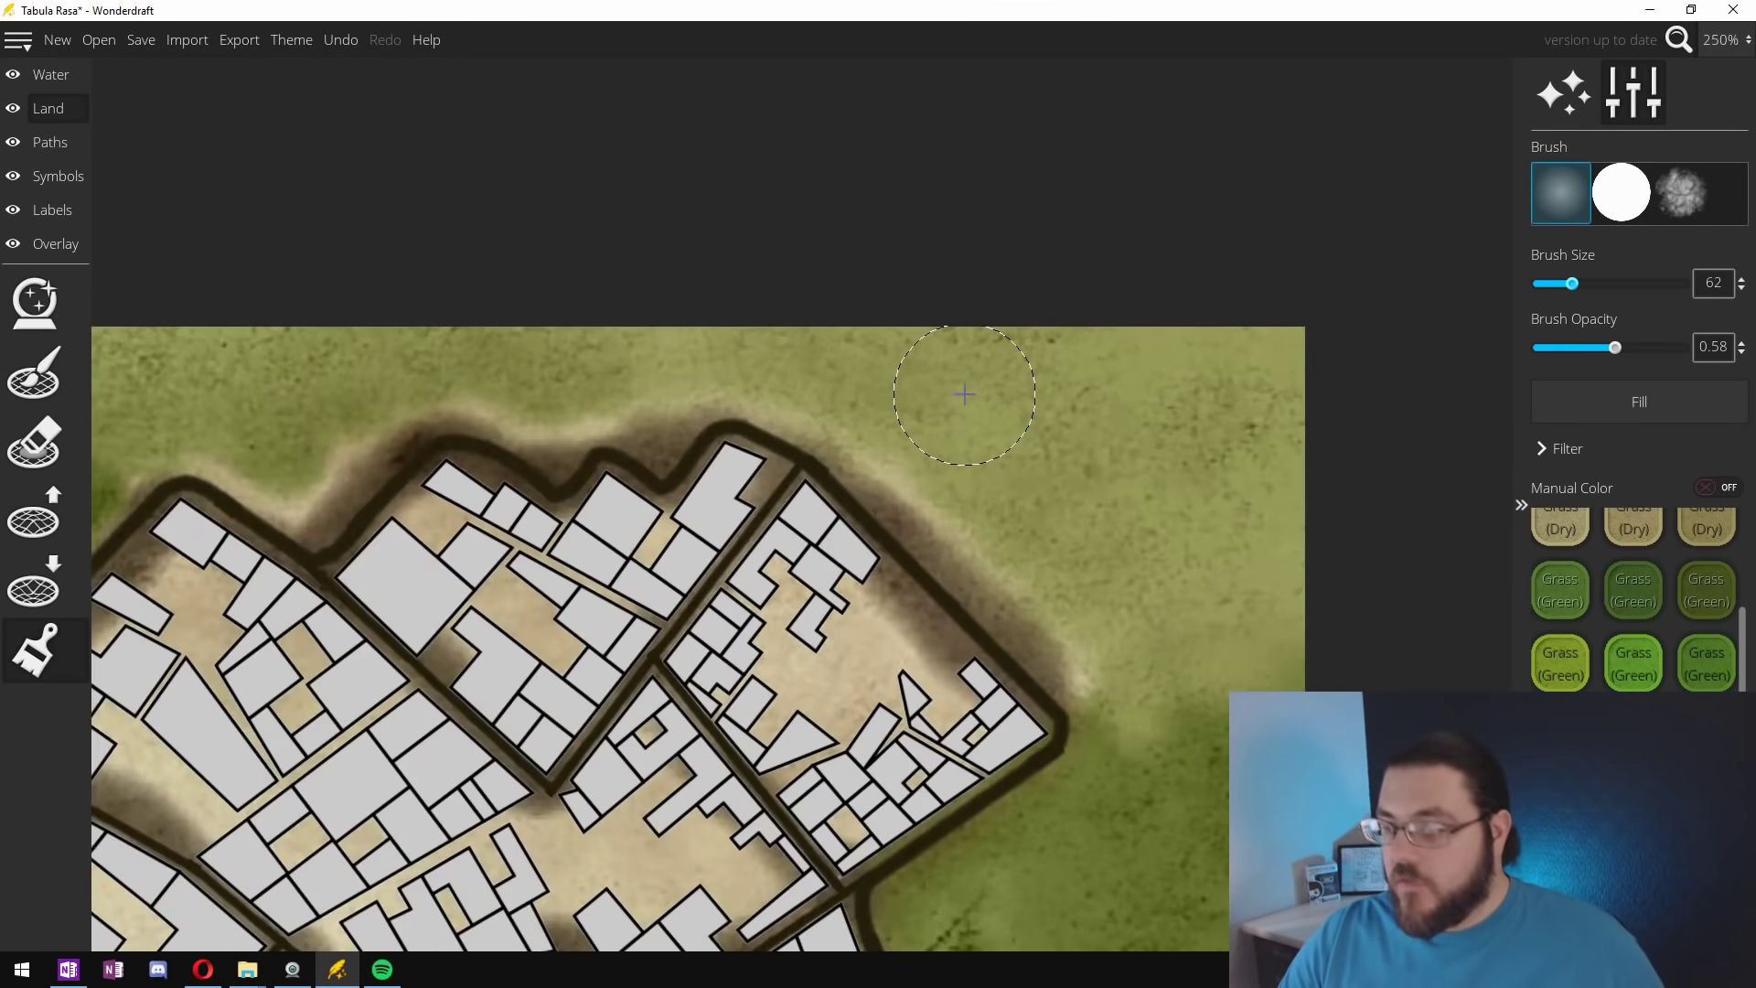
scroll(965, 394, "down", 1)
scroll(965, 394, "down", 6)
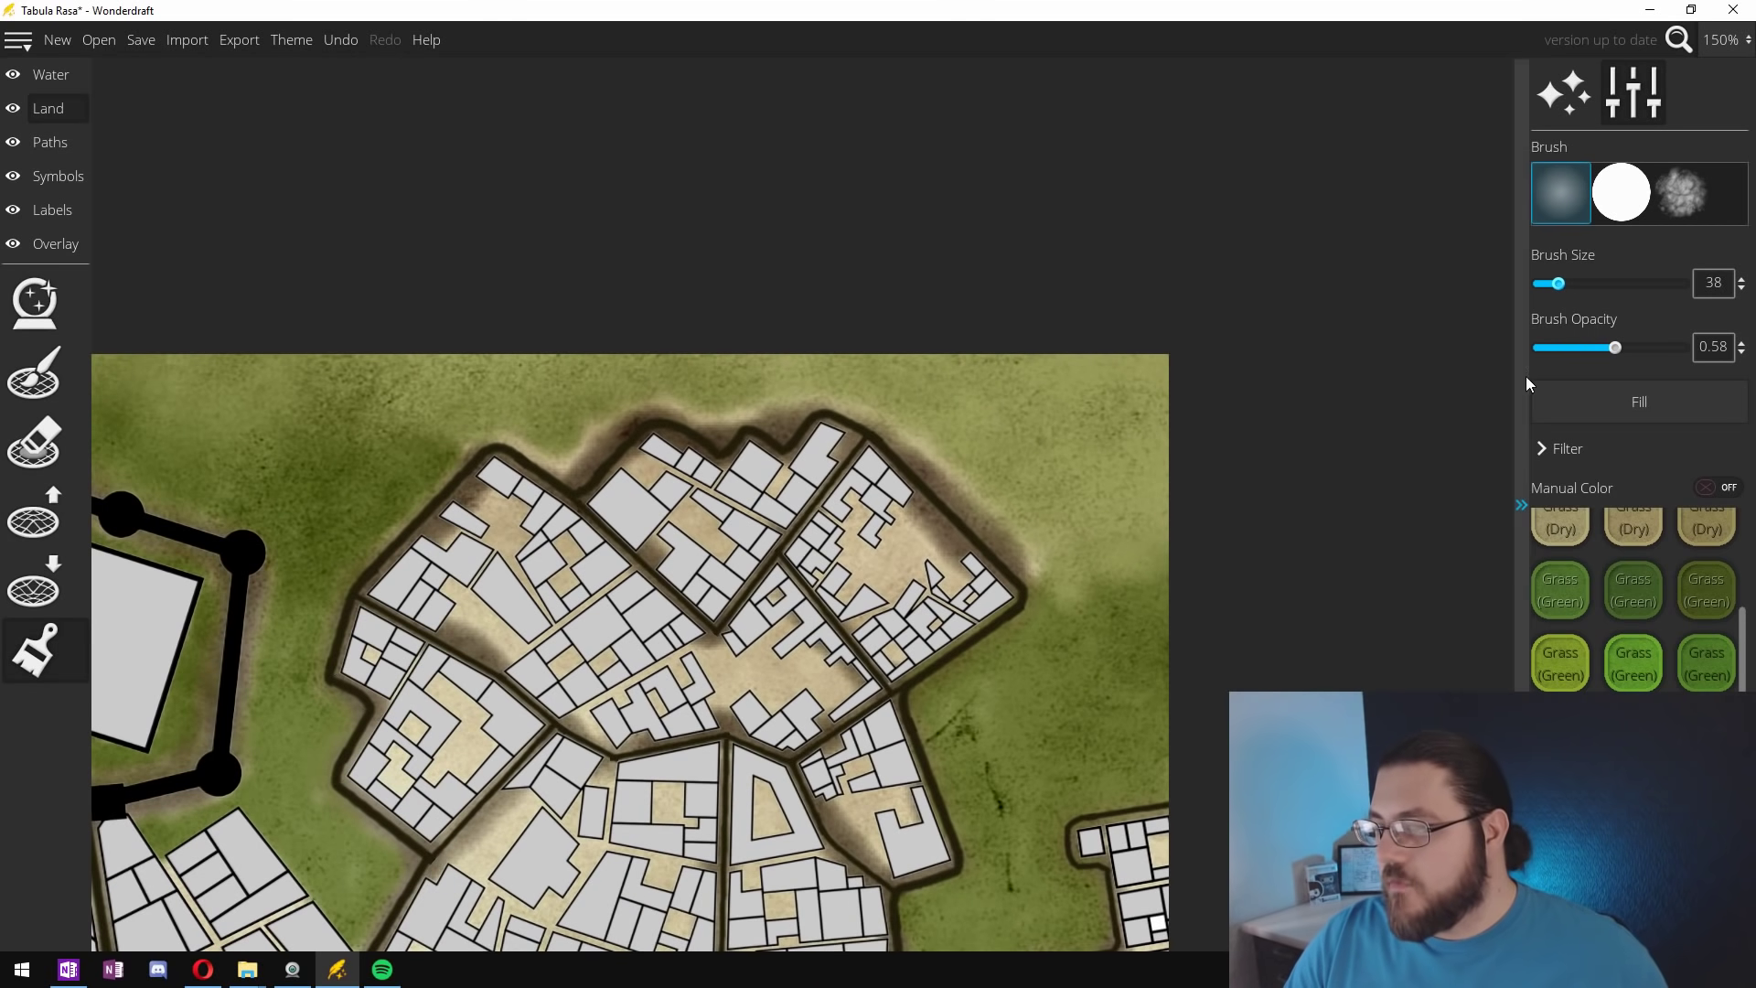
left_click_drag(1616, 347, 1552, 357)
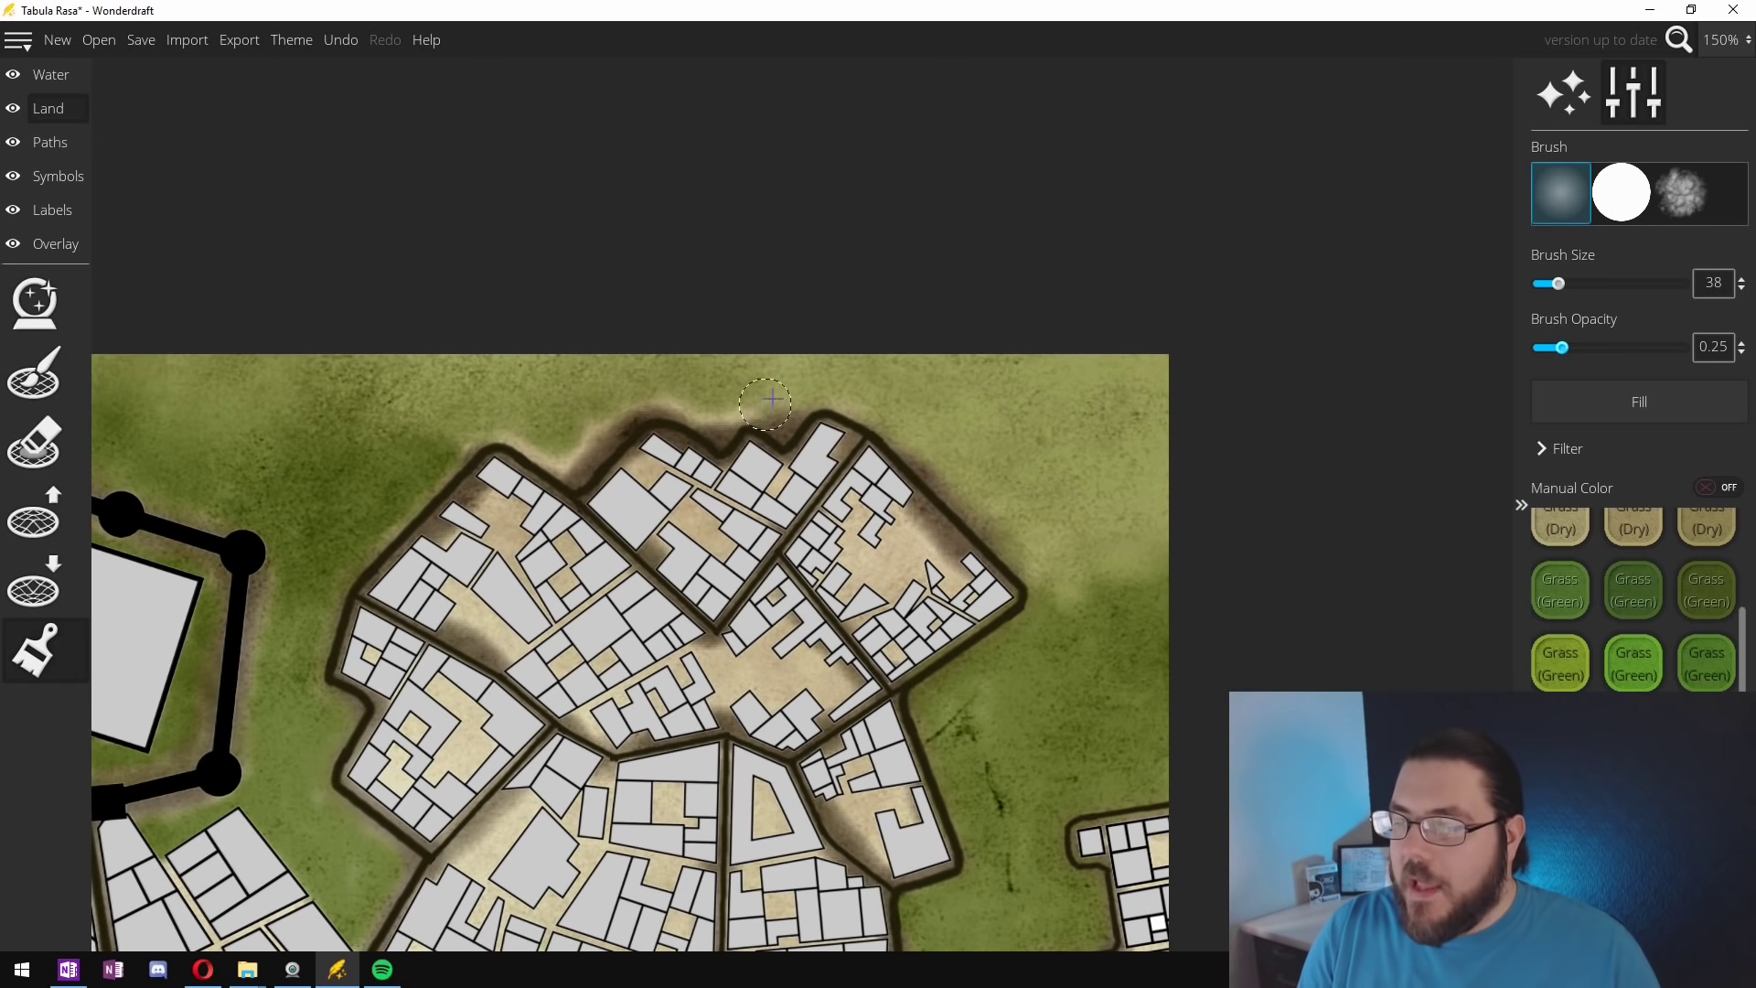
mouse_move(659, 409)
left_mouse_down()
mouse_move(606, 416)
mouse_move(593, 438)
mouse_move(495, 425)
mouse_move(445, 458)
mouse_move(436, 425)
mouse_move(364, 411)
mouse_move(536, 424)
mouse_move(513, 428)
mouse_move(562, 460)
left_mouse_up()
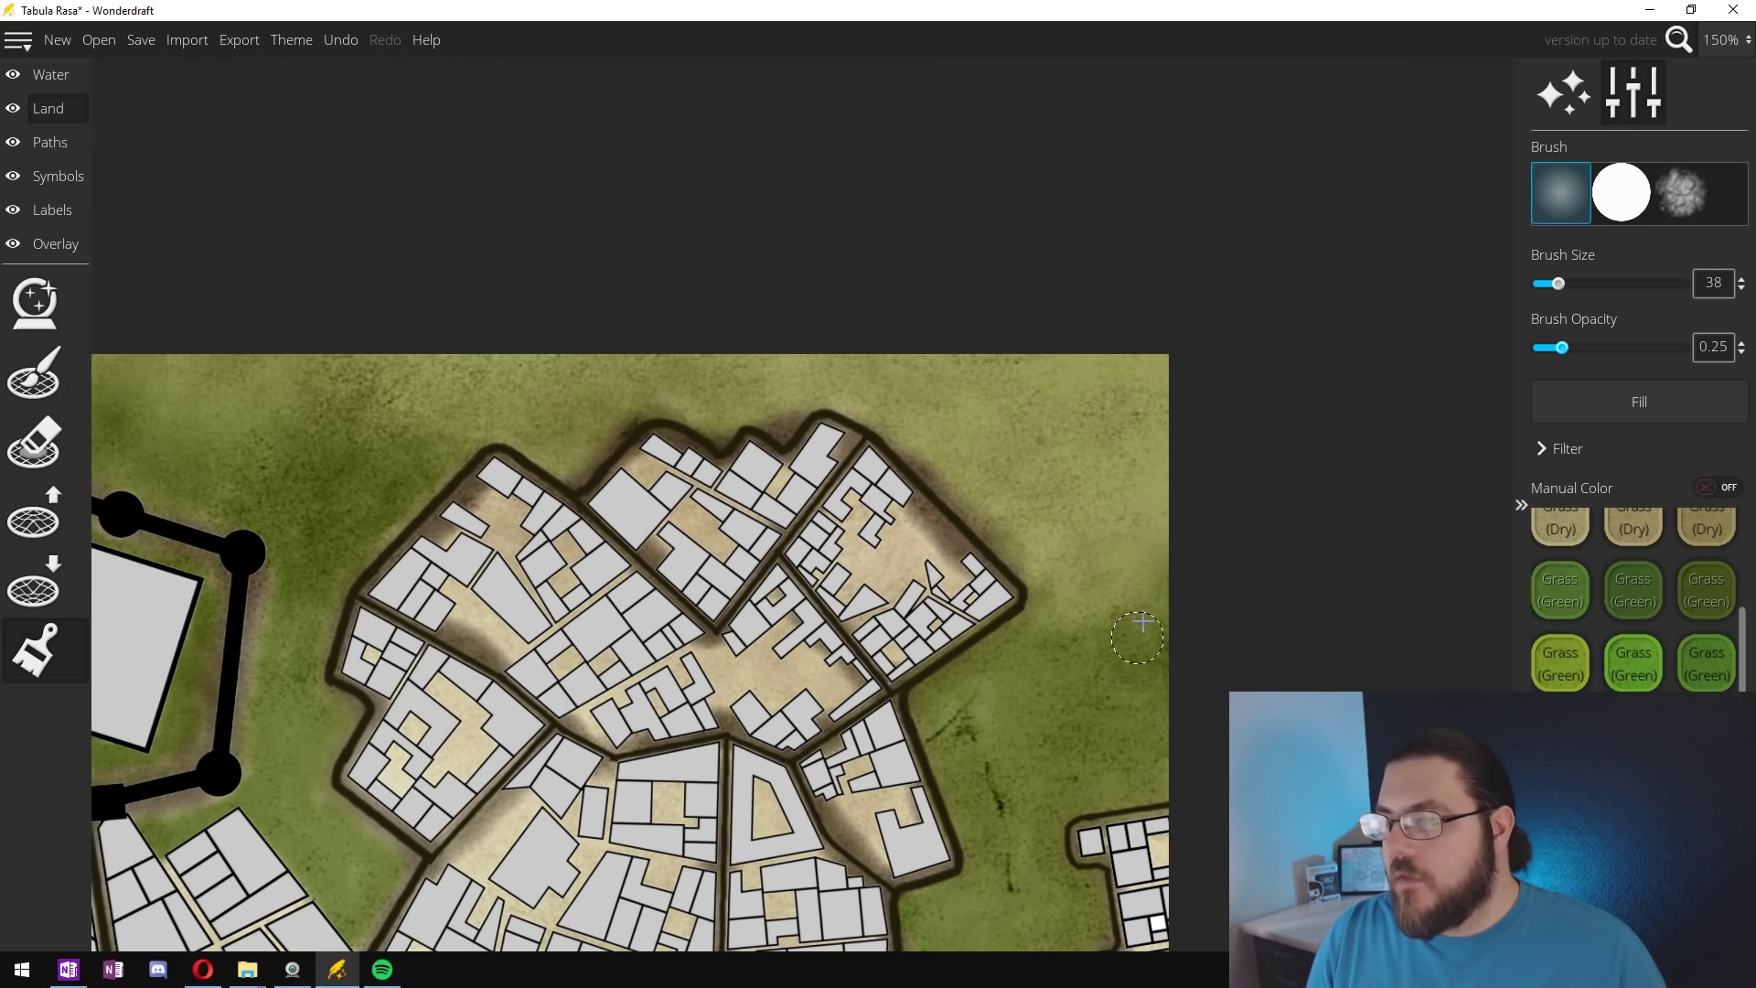
scroll(1140, 621, "down", 3)
scroll(1490, 342, "up", 3)
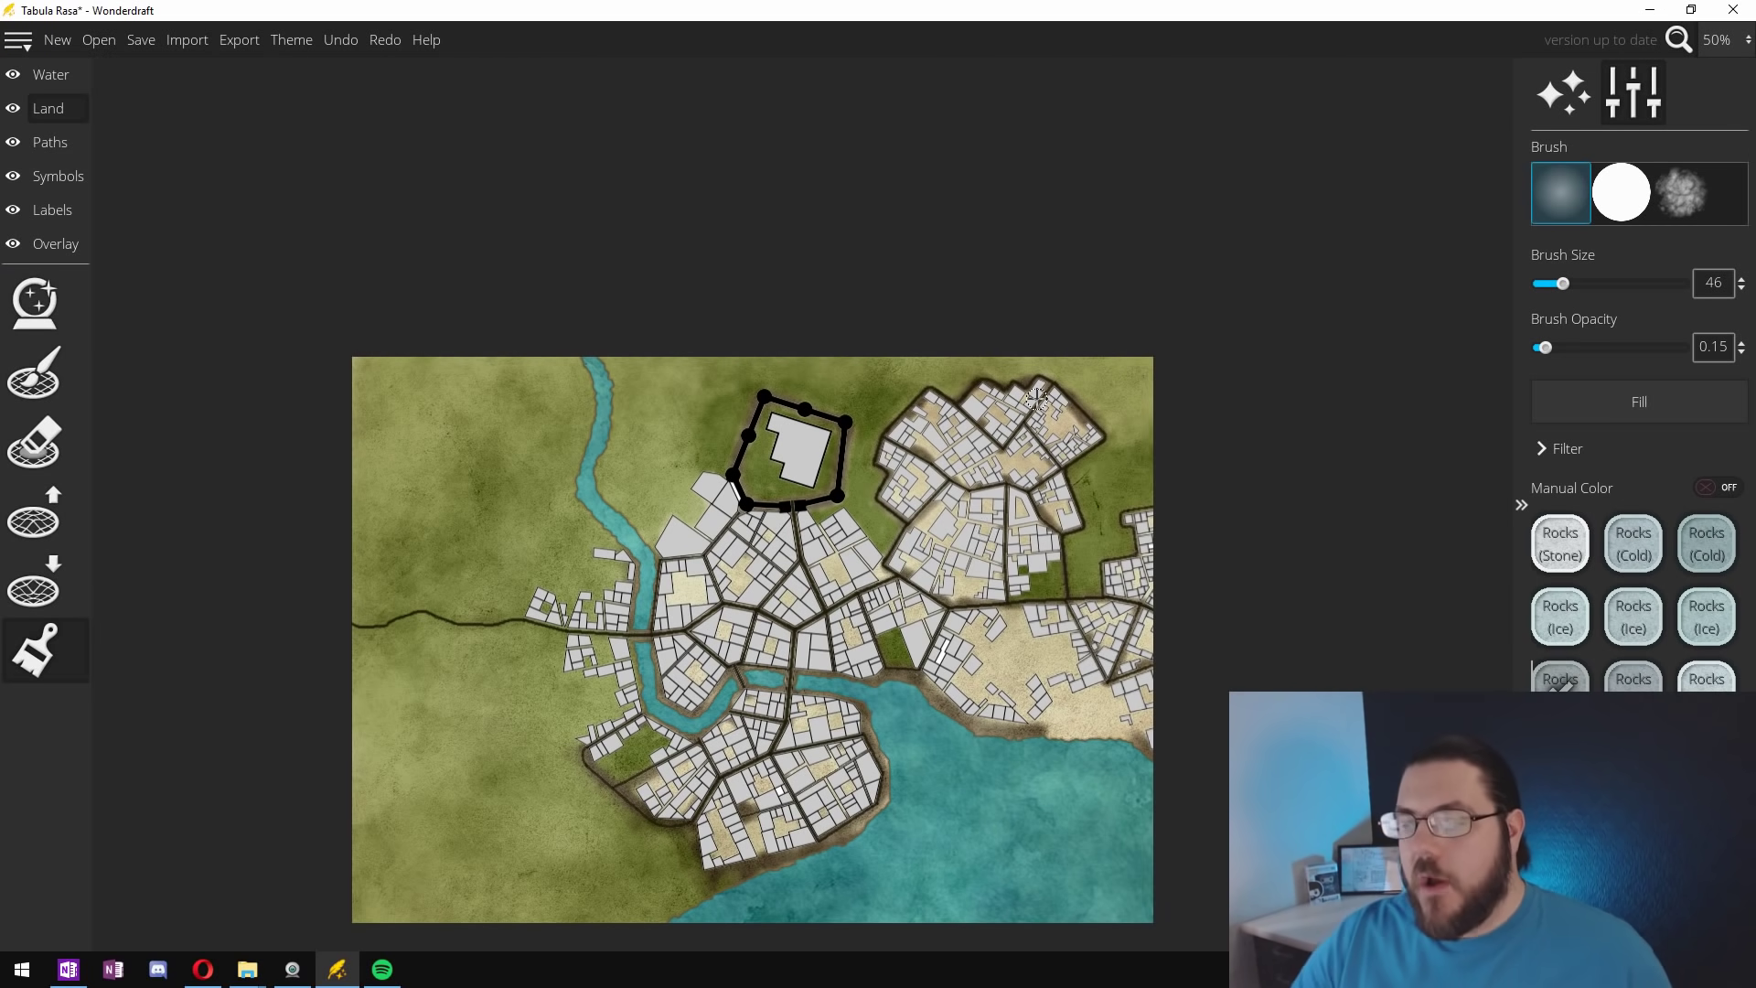
Step: Paint Rocks (Stone) grey at 0.15 opacity over the beige ground between the district's buildings
scroll(1036, 398, "up", 5)
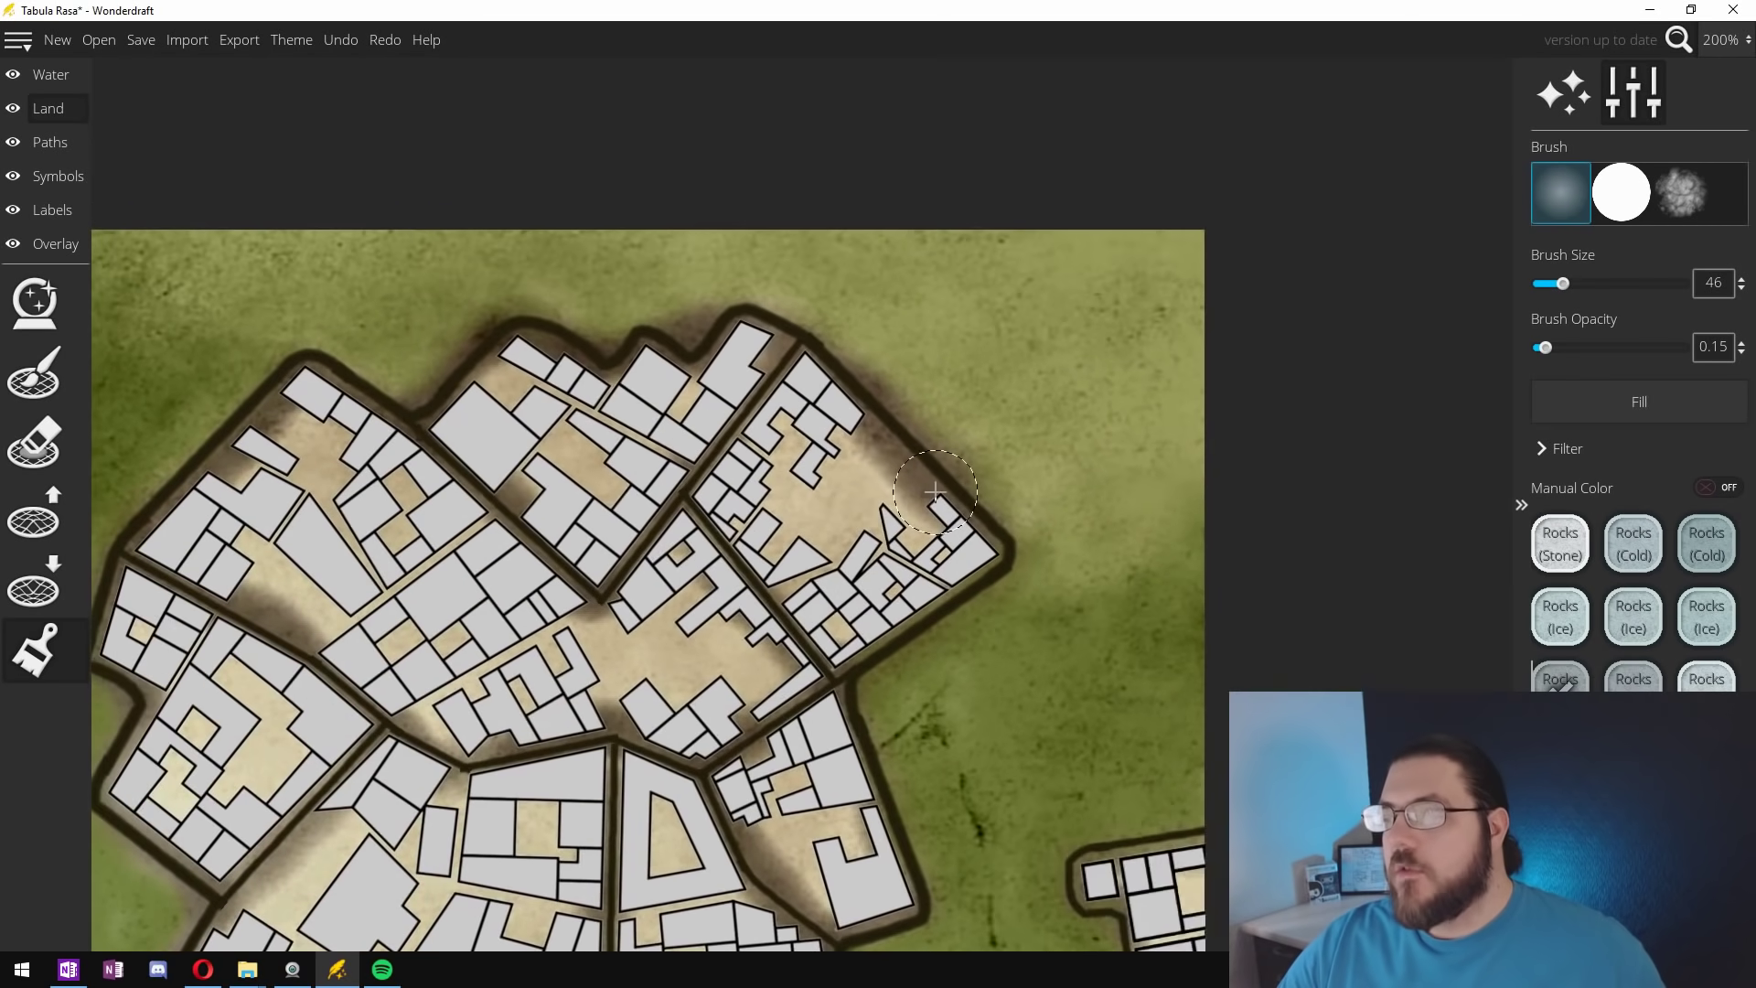
scroll(915, 484, "up", 1)
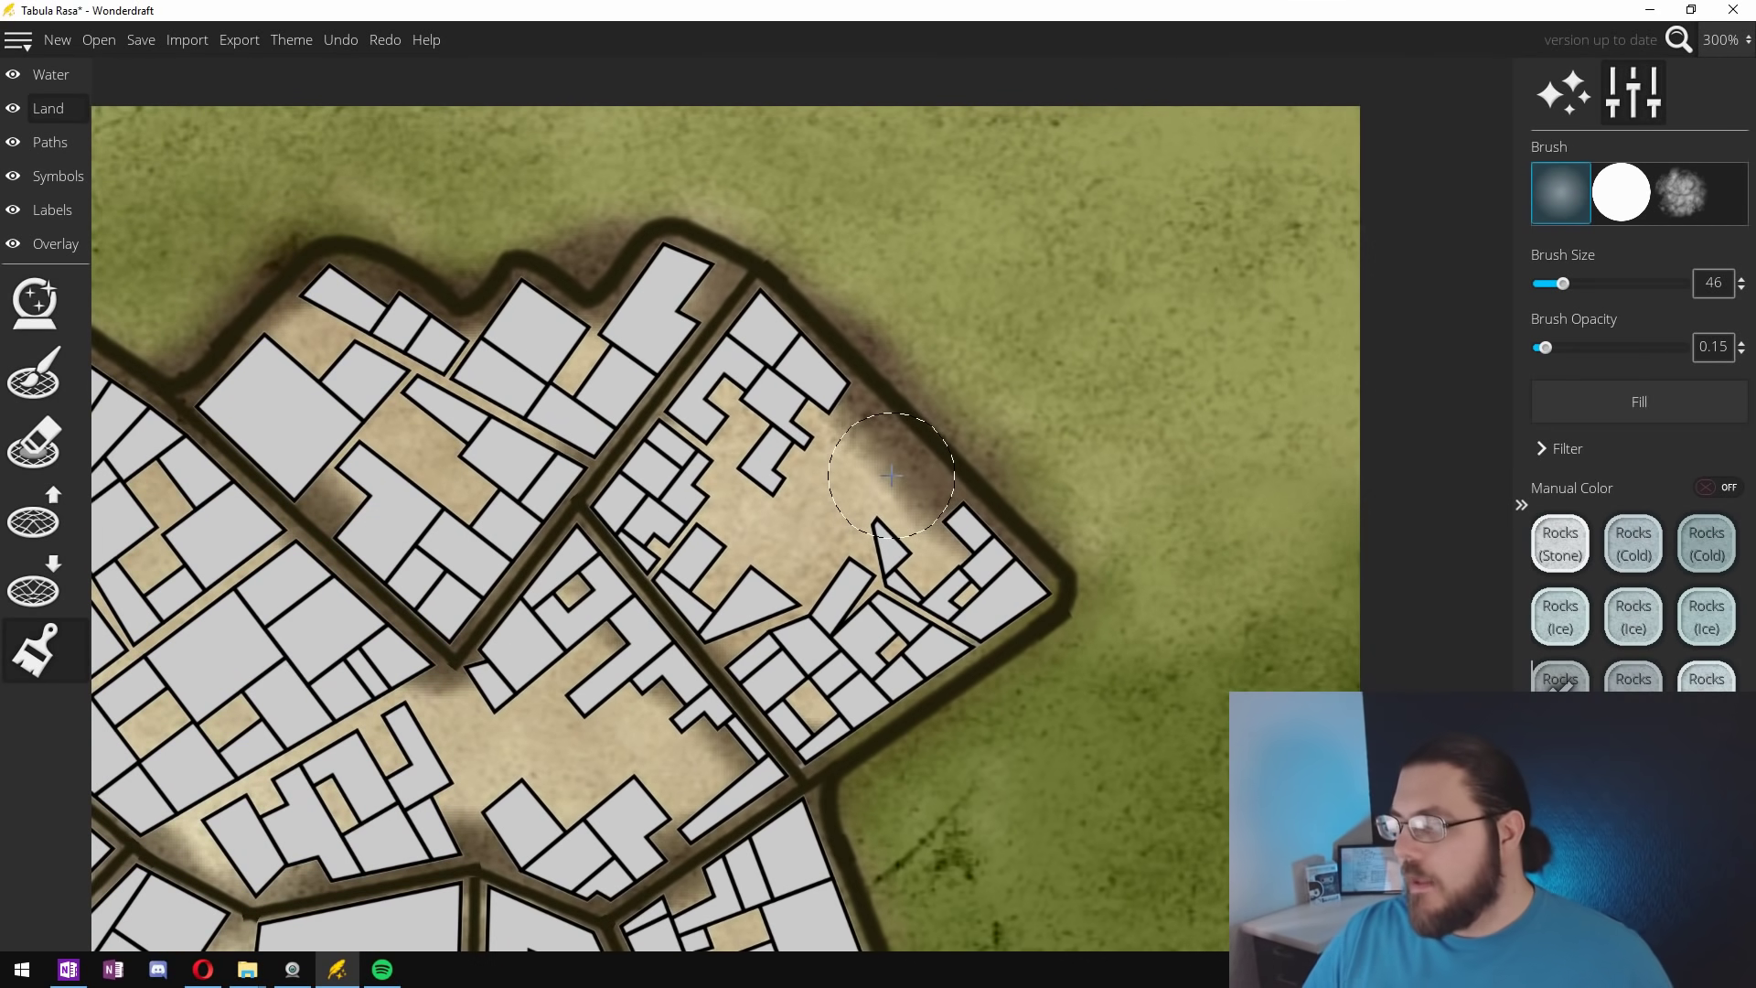
mouse_move(723, 475)
left_mouse_down()
mouse_move(704, 476)
mouse_move(732, 407)
mouse_move(704, 436)
mouse_move(778, 444)
mouse_move(768, 366)
mouse_move(793, 376)
mouse_move(883, 512)
mouse_move(946, 540)
mouse_move(944, 641)
mouse_move(956, 609)
mouse_move(879, 640)
mouse_move(892, 663)
mouse_move(916, 625)
mouse_move(823, 585)
mouse_move(750, 622)
mouse_move(769, 540)
mouse_move(718, 516)
mouse_move(641, 613)
mouse_move(804, 630)
mouse_move(841, 485)
mouse_move(915, 567)
mouse_move(951, 512)
mouse_move(814, 392)
left_mouse_up()
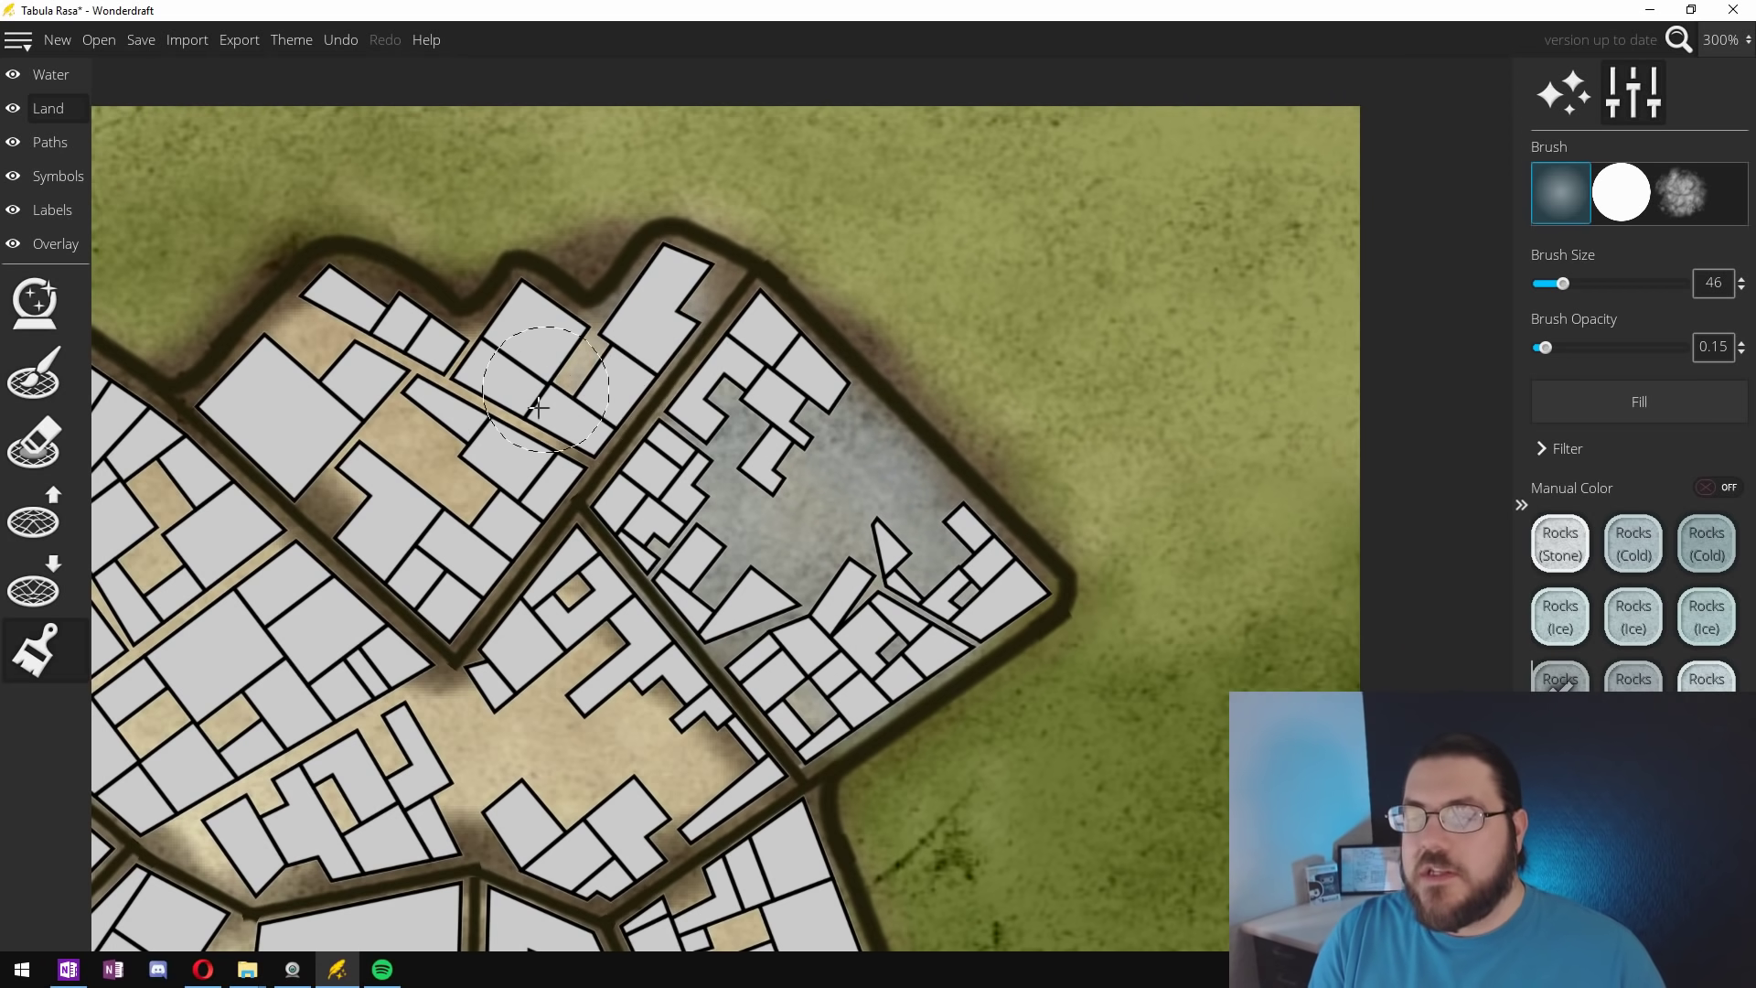
mouse_move(538, 407)
left_mouse_down()
mouse_move(608, 359)
mouse_move(550, 430)
mouse_move(500, 568)
mouse_move(546, 455)
mouse_move(441, 545)
mouse_move(509, 430)
mouse_move(447, 454)
mouse_move(367, 531)
mouse_move(403, 424)
mouse_move(349, 477)
mouse_move(398, 406)
mouse_move(398, 372)
mouse_move(384, 377)
mouse_move(430, 385)
mouse_move(365, 379)
mouse_move(354, 321)
mouse_move(270, 364)
mouse_move(326, 311)
mouse_move(397, 443)
mouse_move(470, 444)
mouse_move(441, 507)
mouse_move(475, 463)
mouse_move(482, 390)
mouse_move(439, 483)
left_mouse_up()
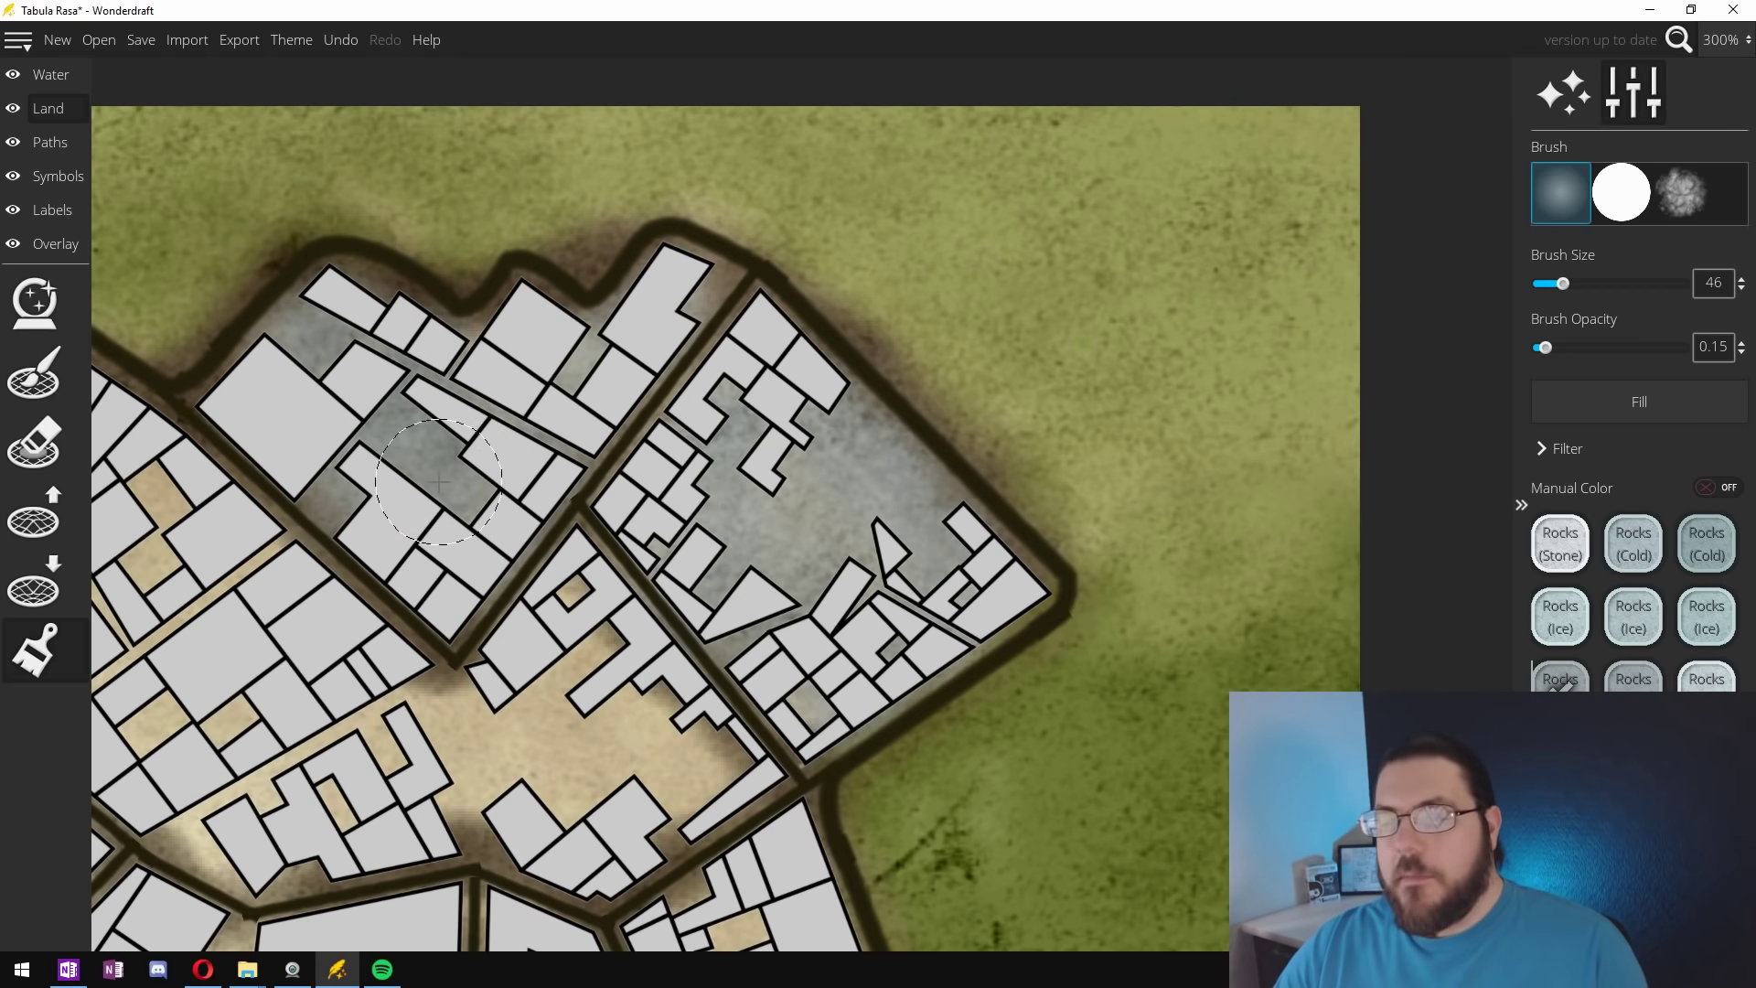
scroll(393, 522, "down", 5)
scroll(338, 557, "up", 1)
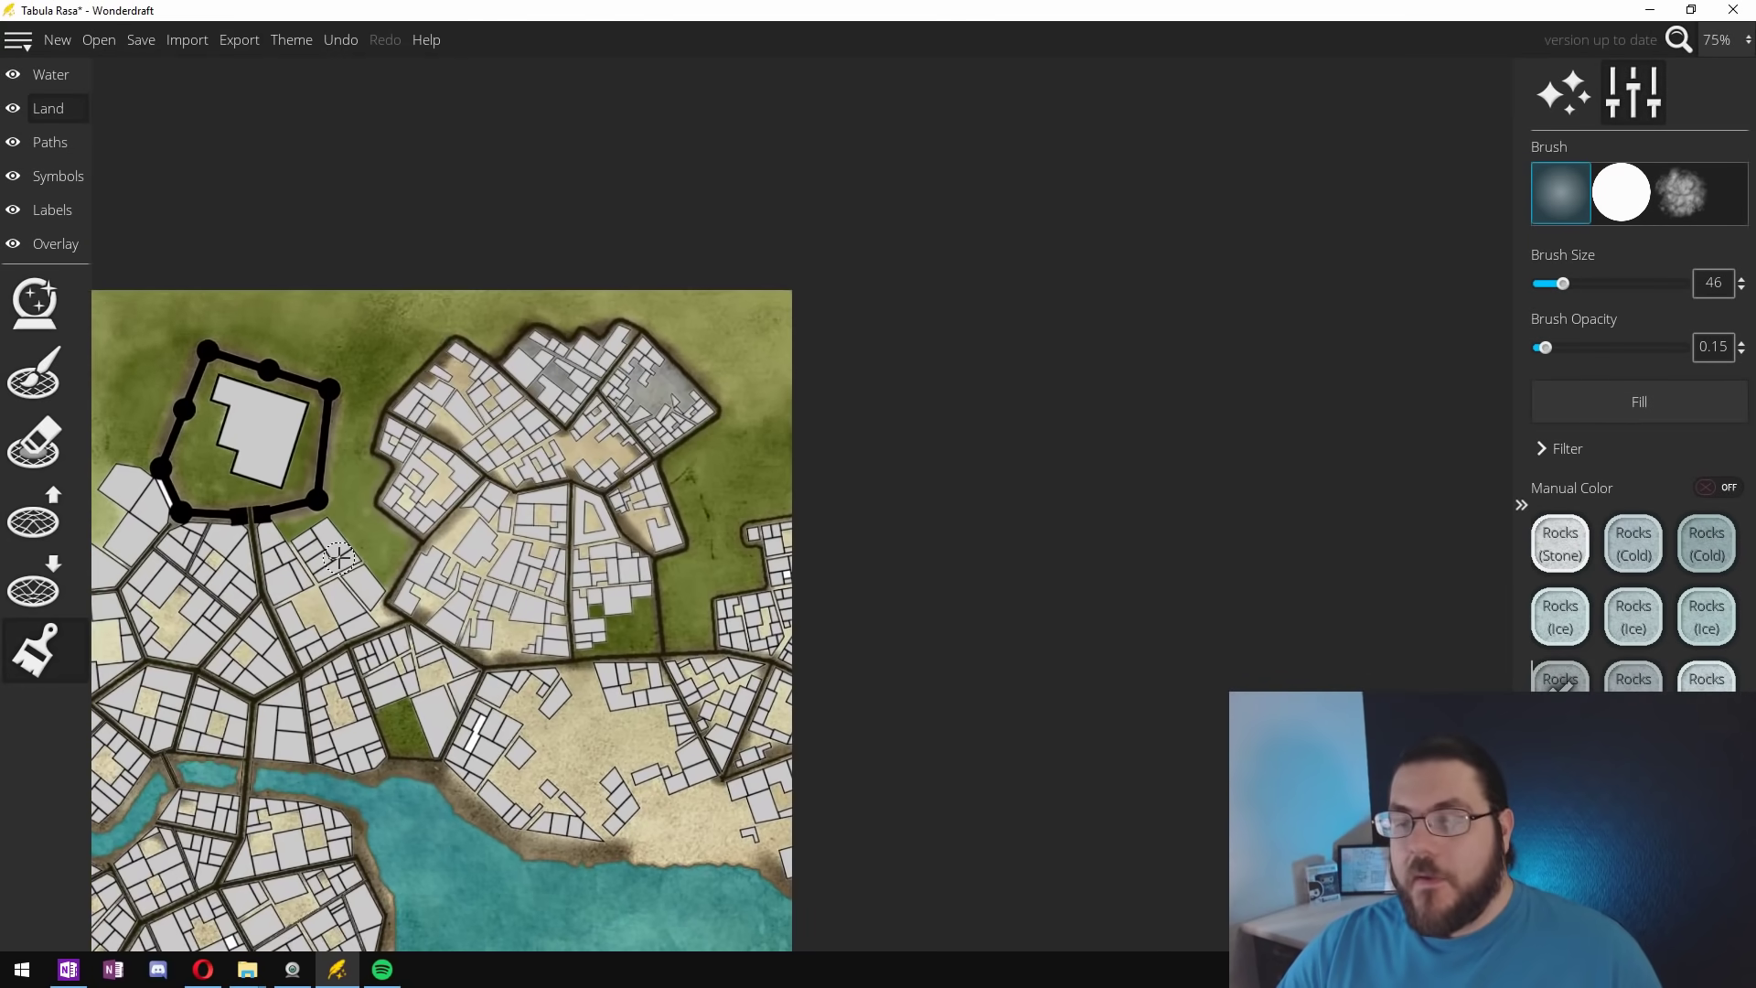
scroll(339, 557, "down", 1)
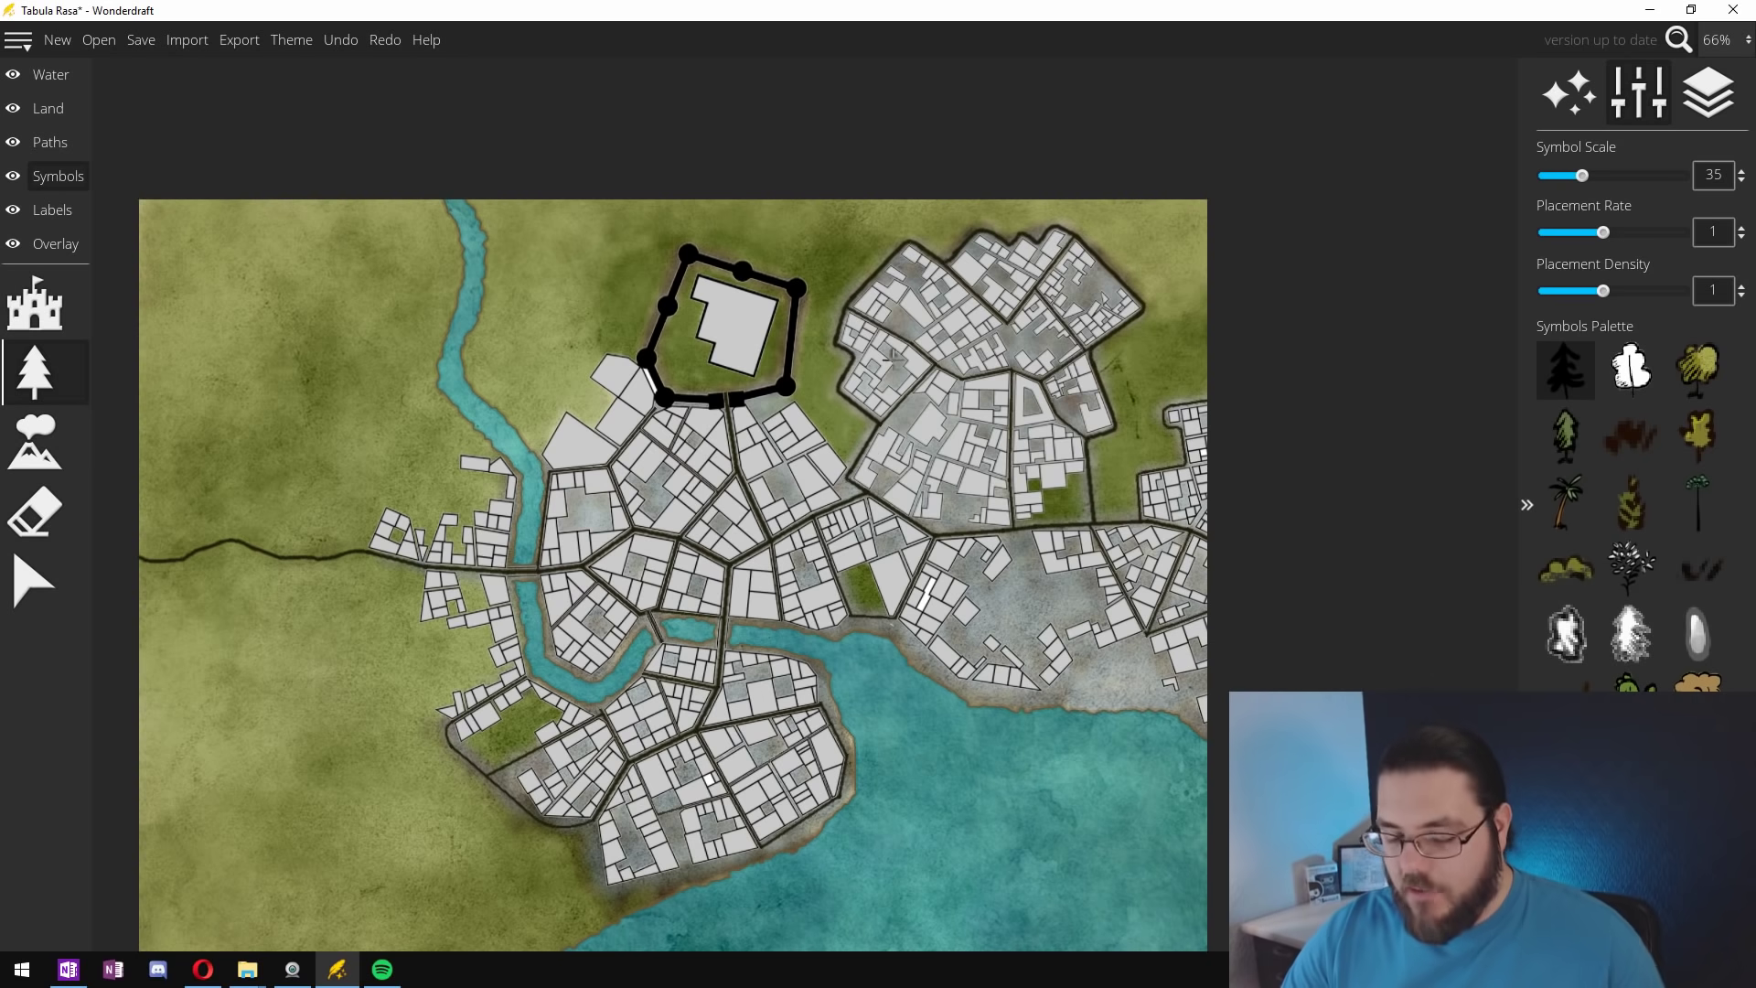
Step: Select the green conifer symbol, stamping a trial tree in the park and briefly trying the white tree
scroll(880, 645, "up", 5)
scroll(880, 665, "up", 2)
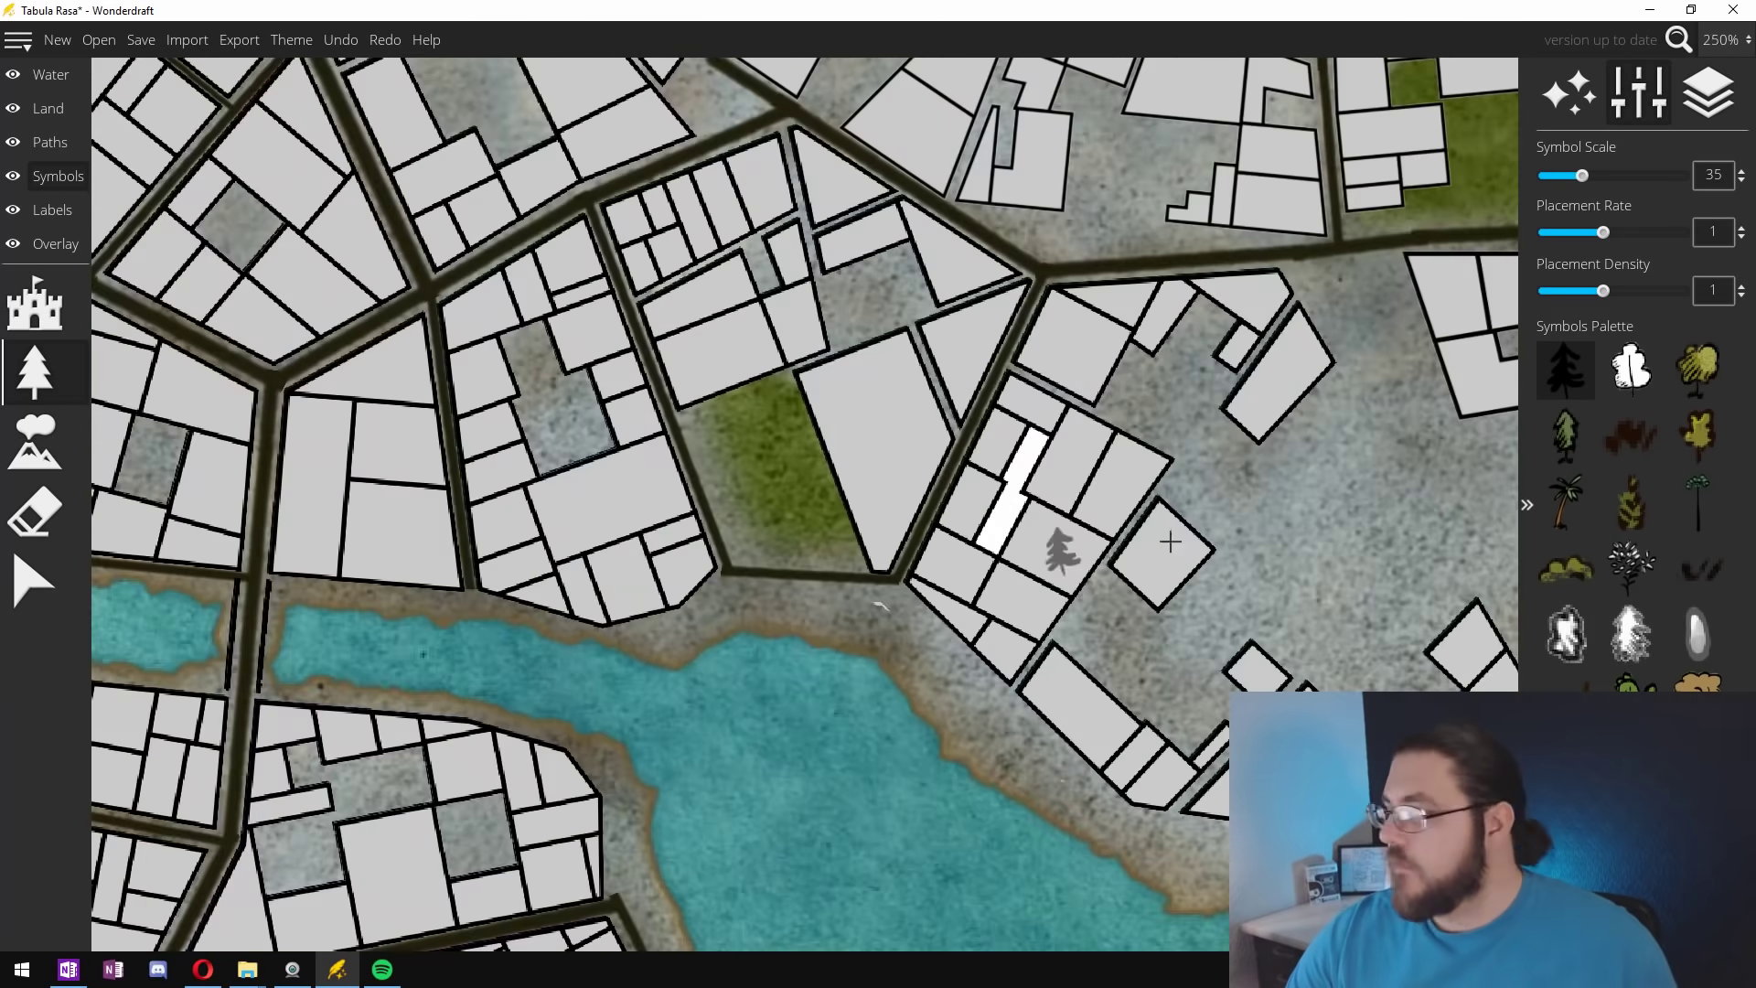
left_click(1565, 434)
left_click(747, 449)
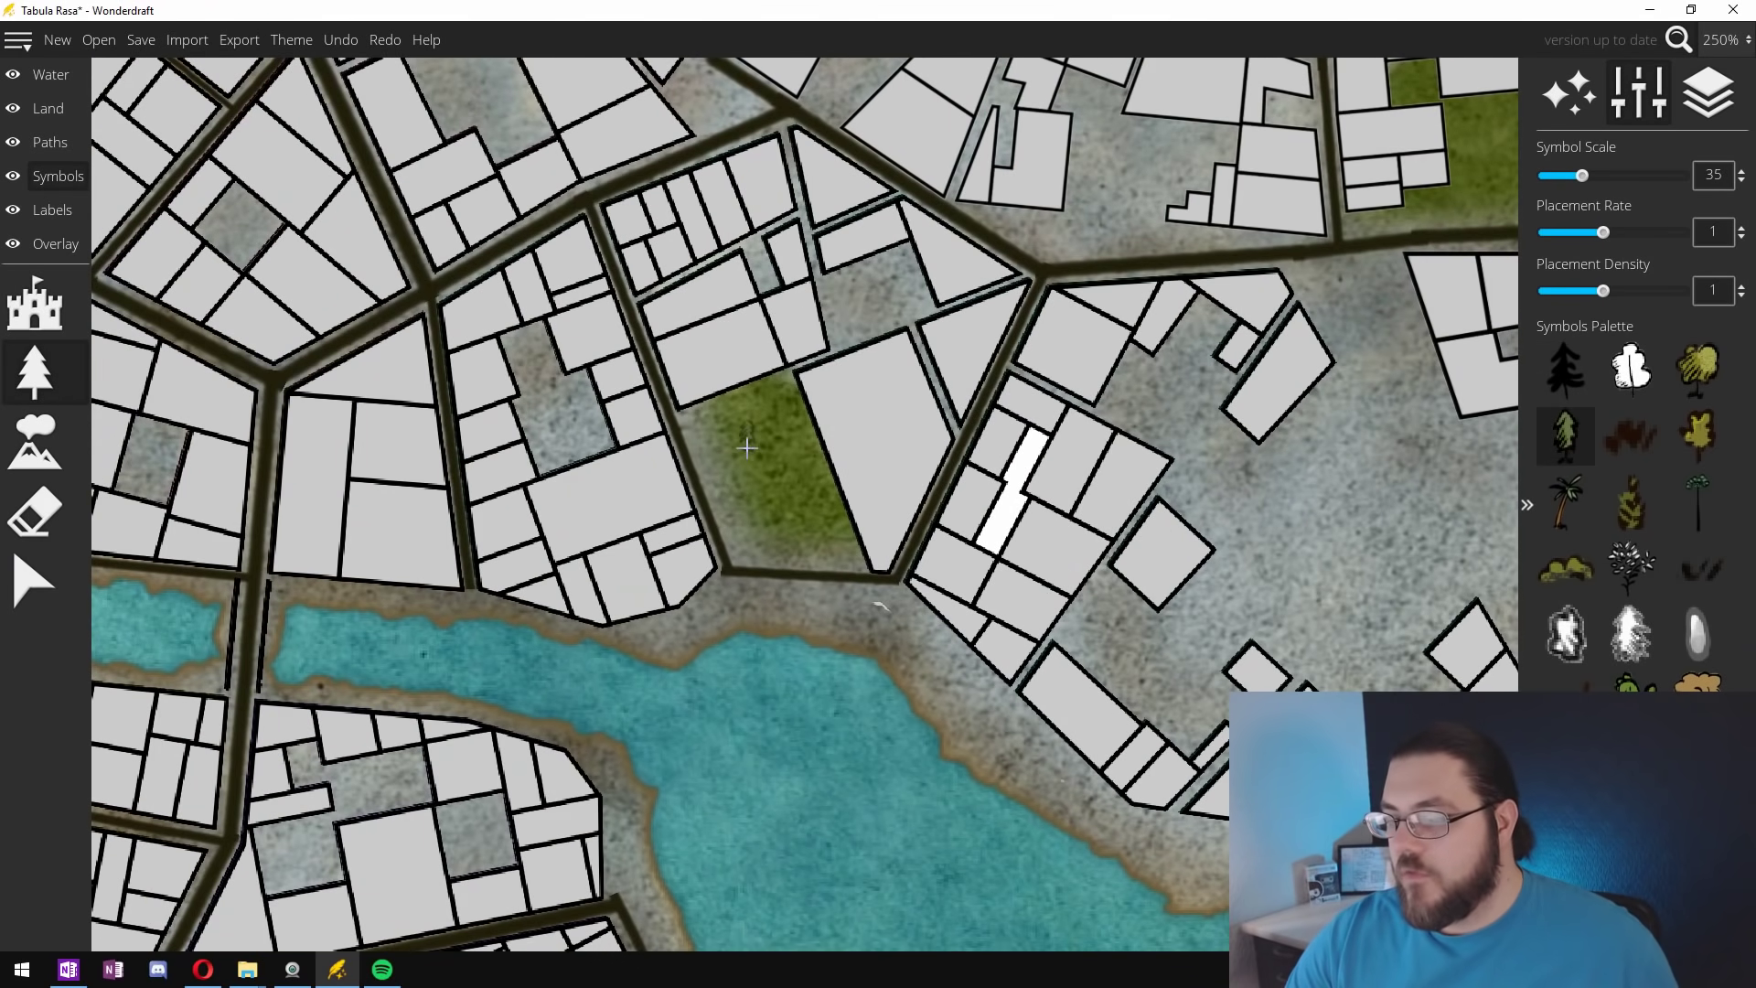
scroll(714, 447, "up", 6)
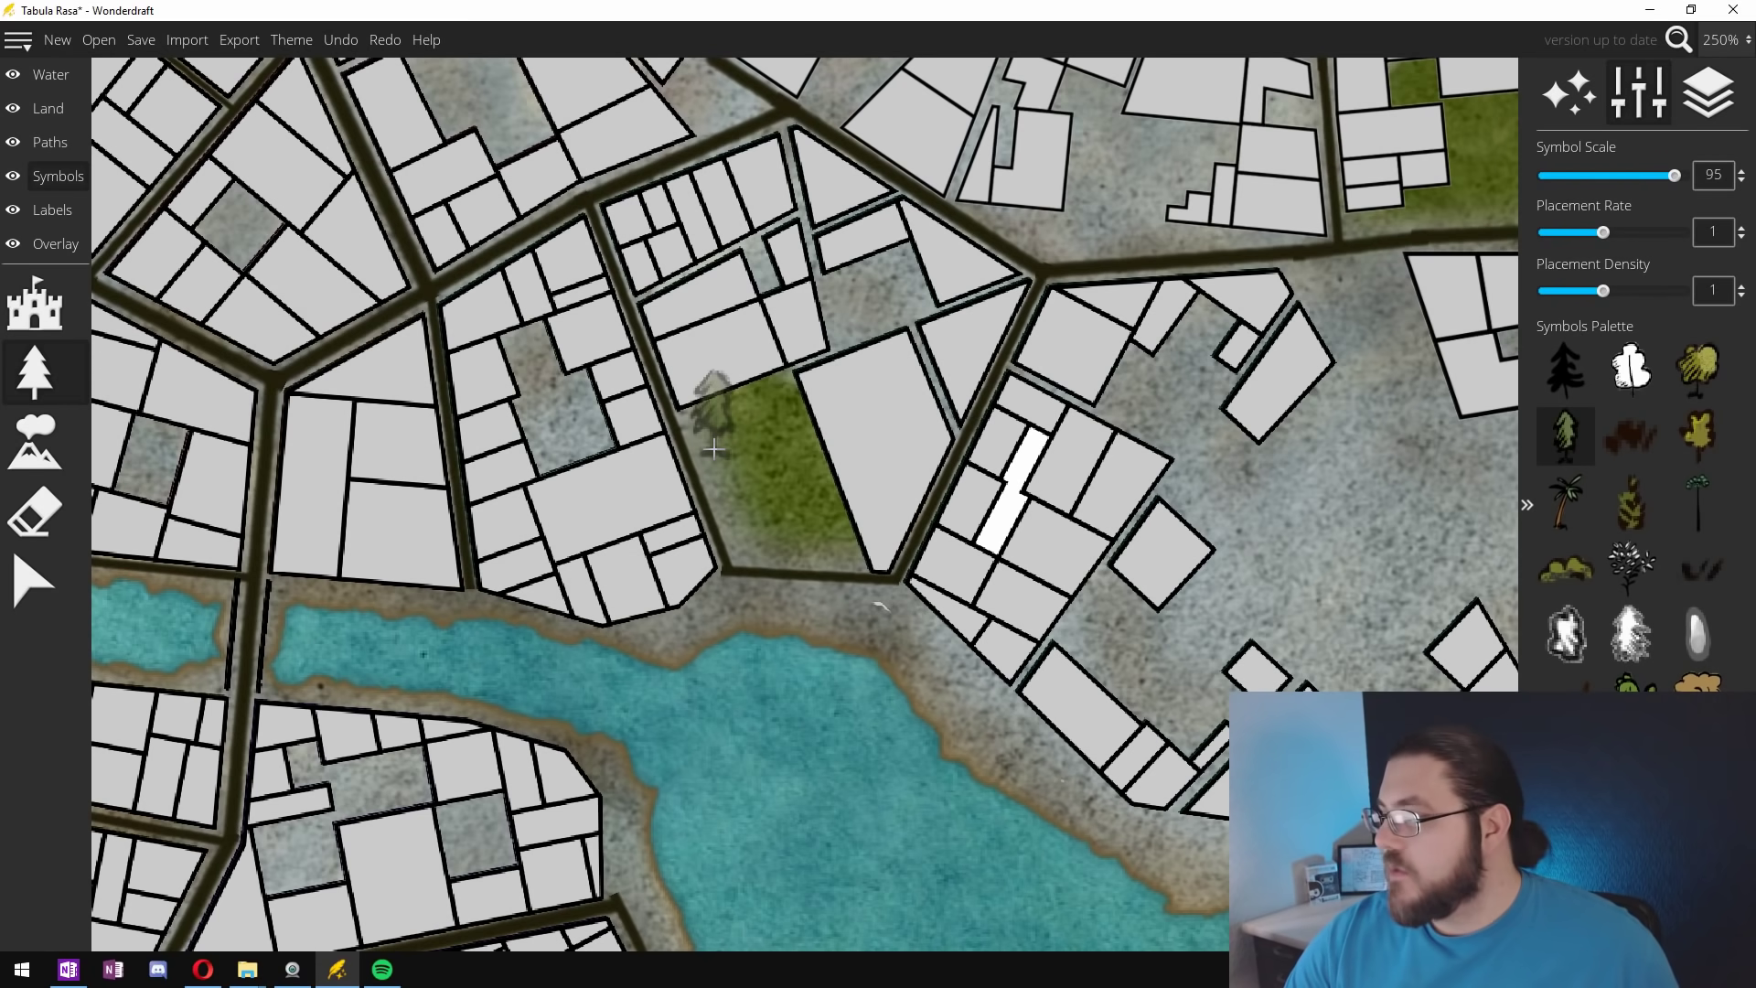
scroll(732, 472, "down", 3)
scroll(732, 472, "down", 2)
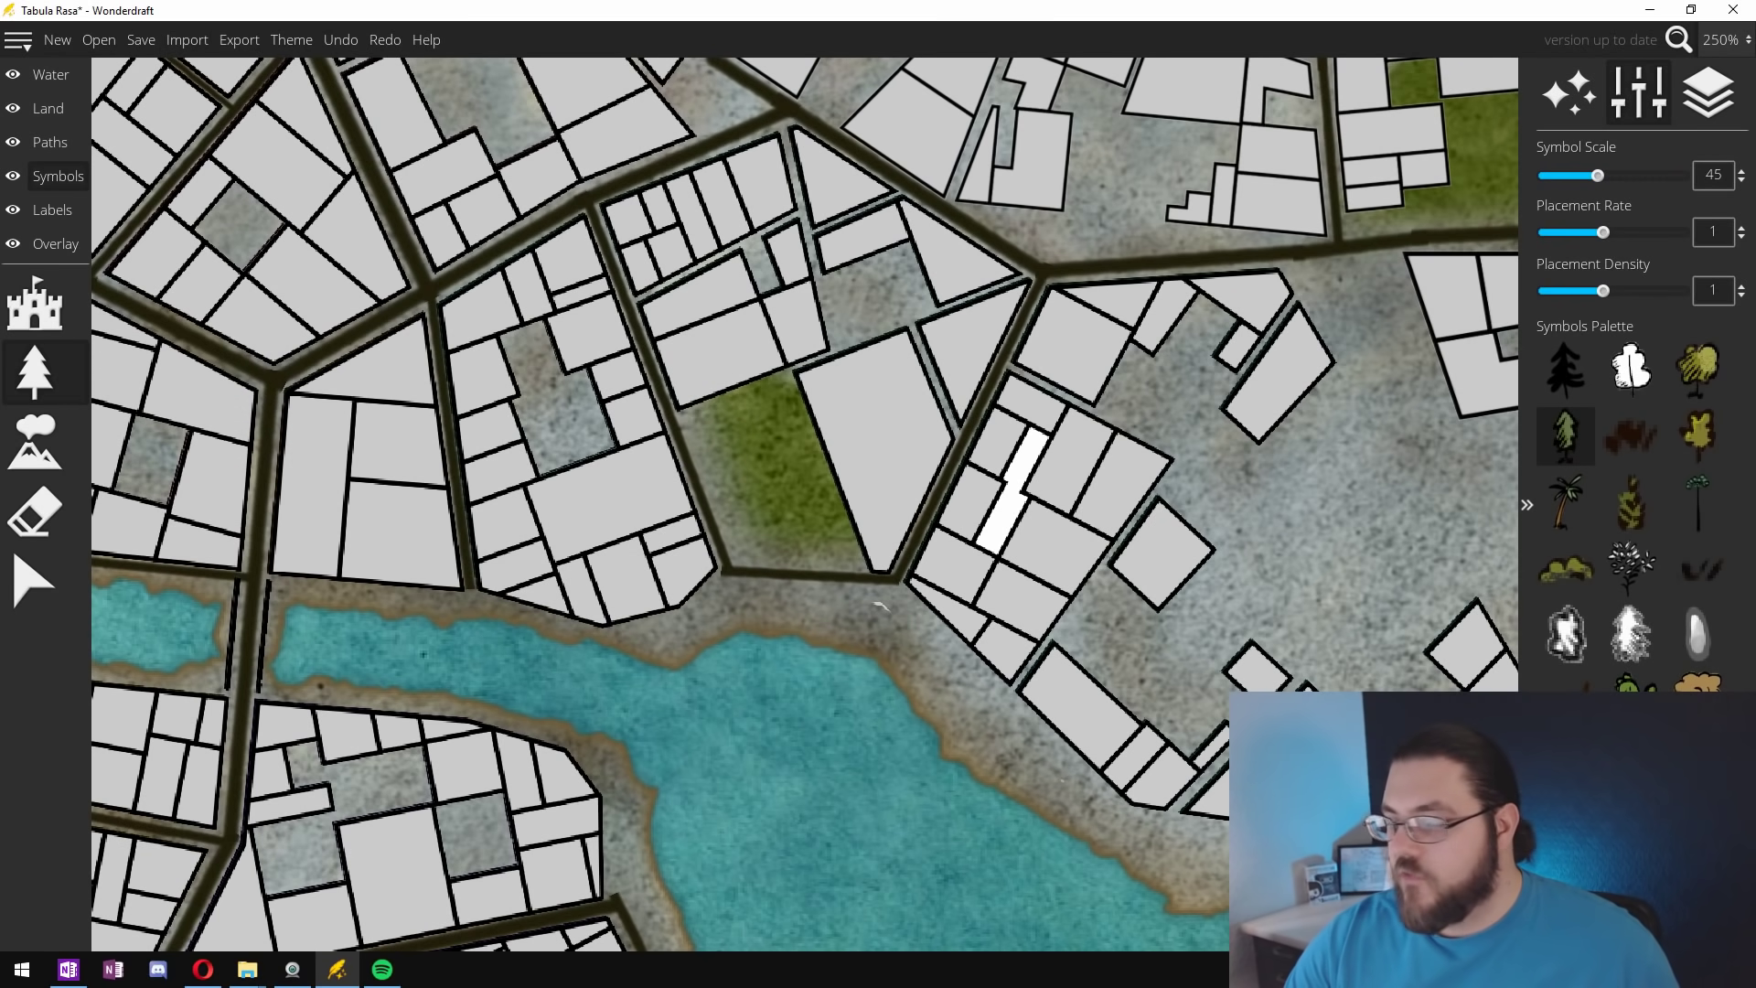
left_click(1631, 633)
left_click(1565, 434)
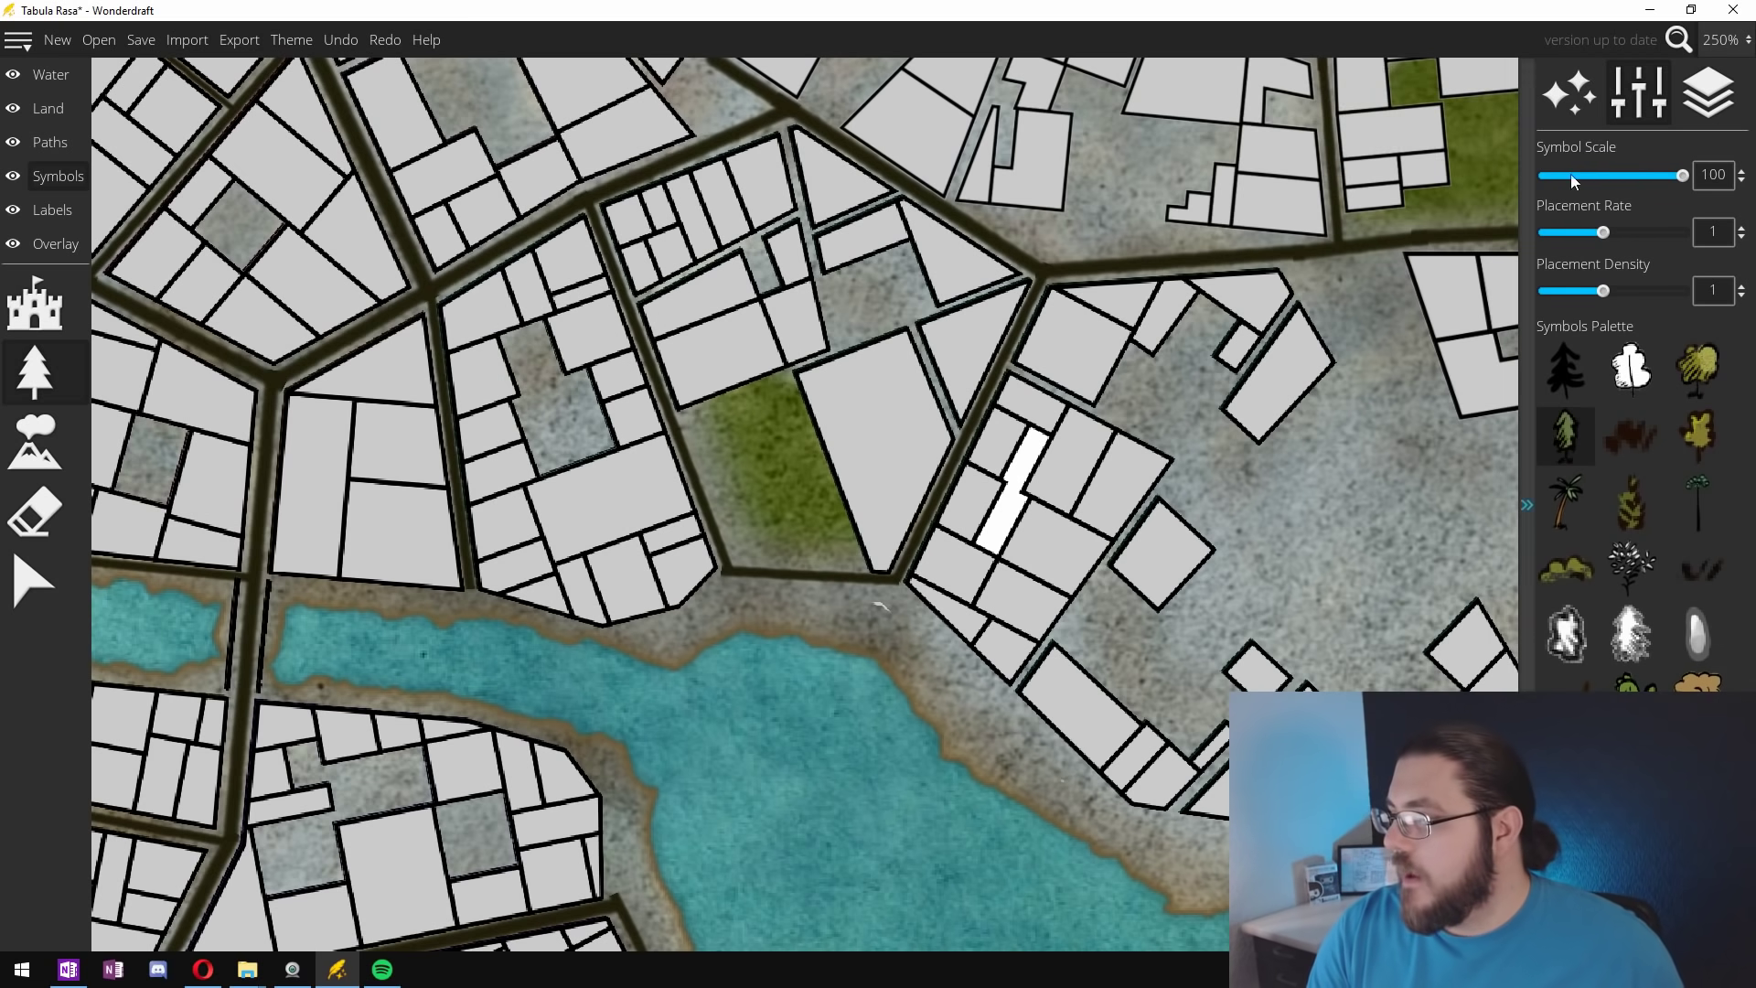
scroll(1611, 198, "down", 5)
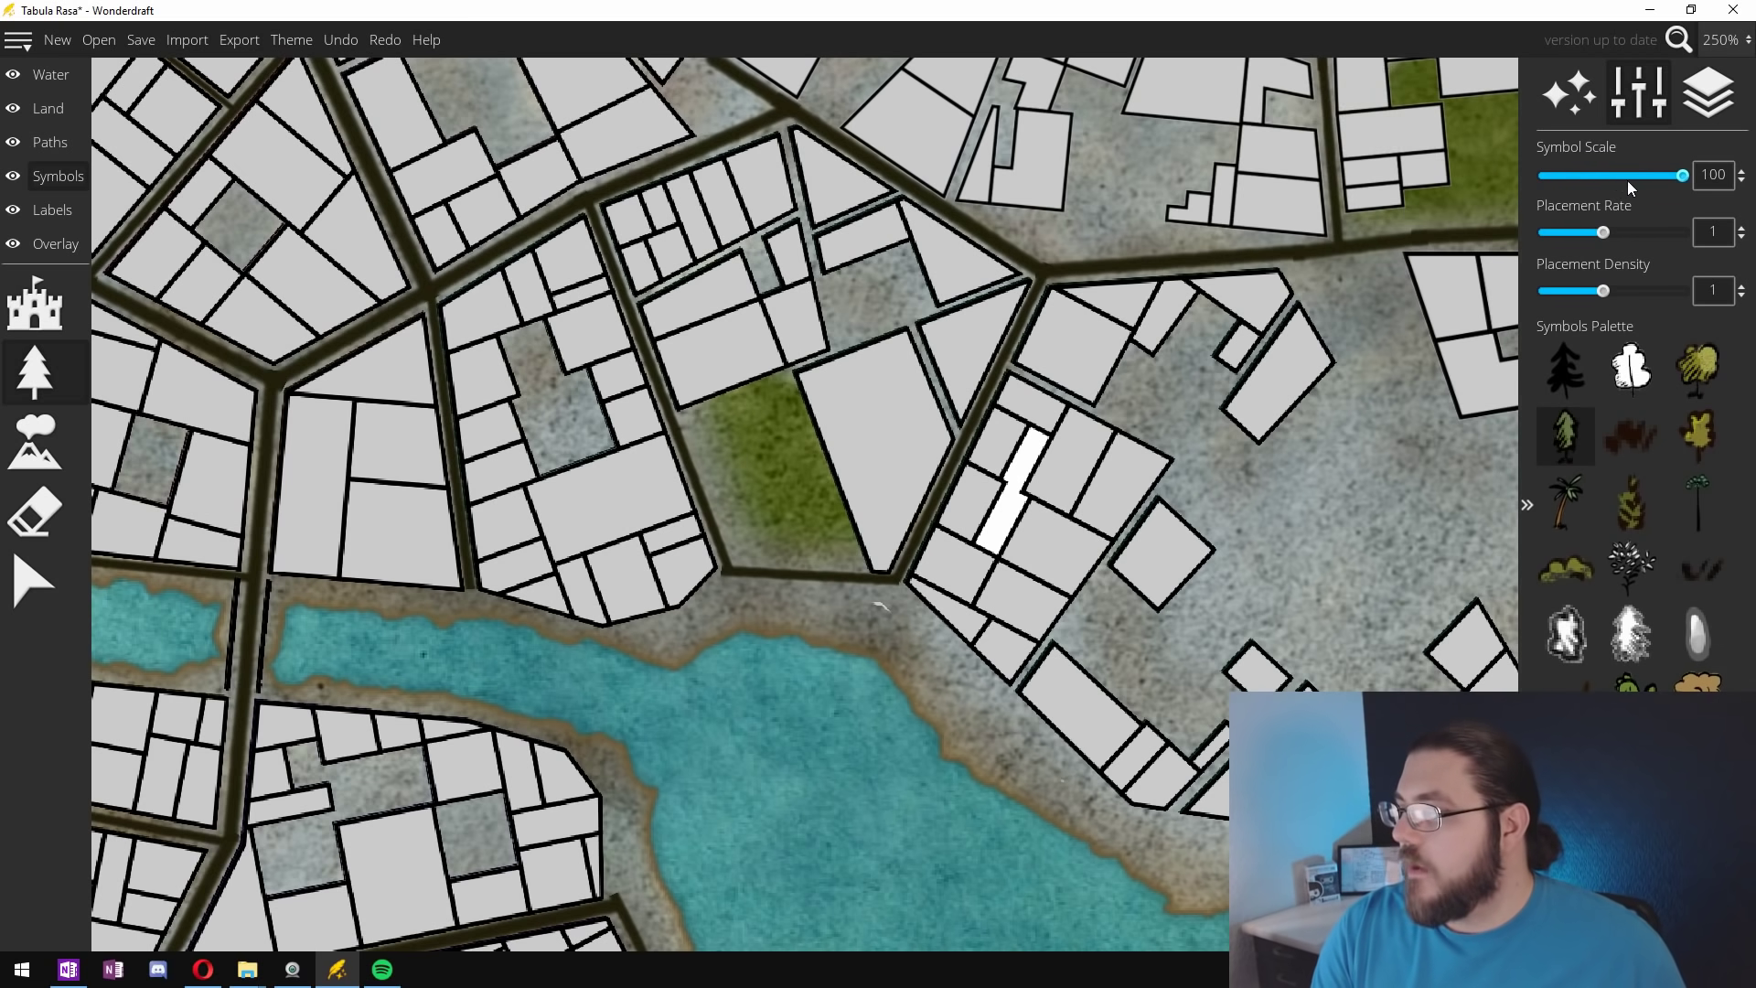
Step: Fill the small green park with several conifer trees
left_click(725, 459)
left_click(782, 449)
left_click(760, 498)
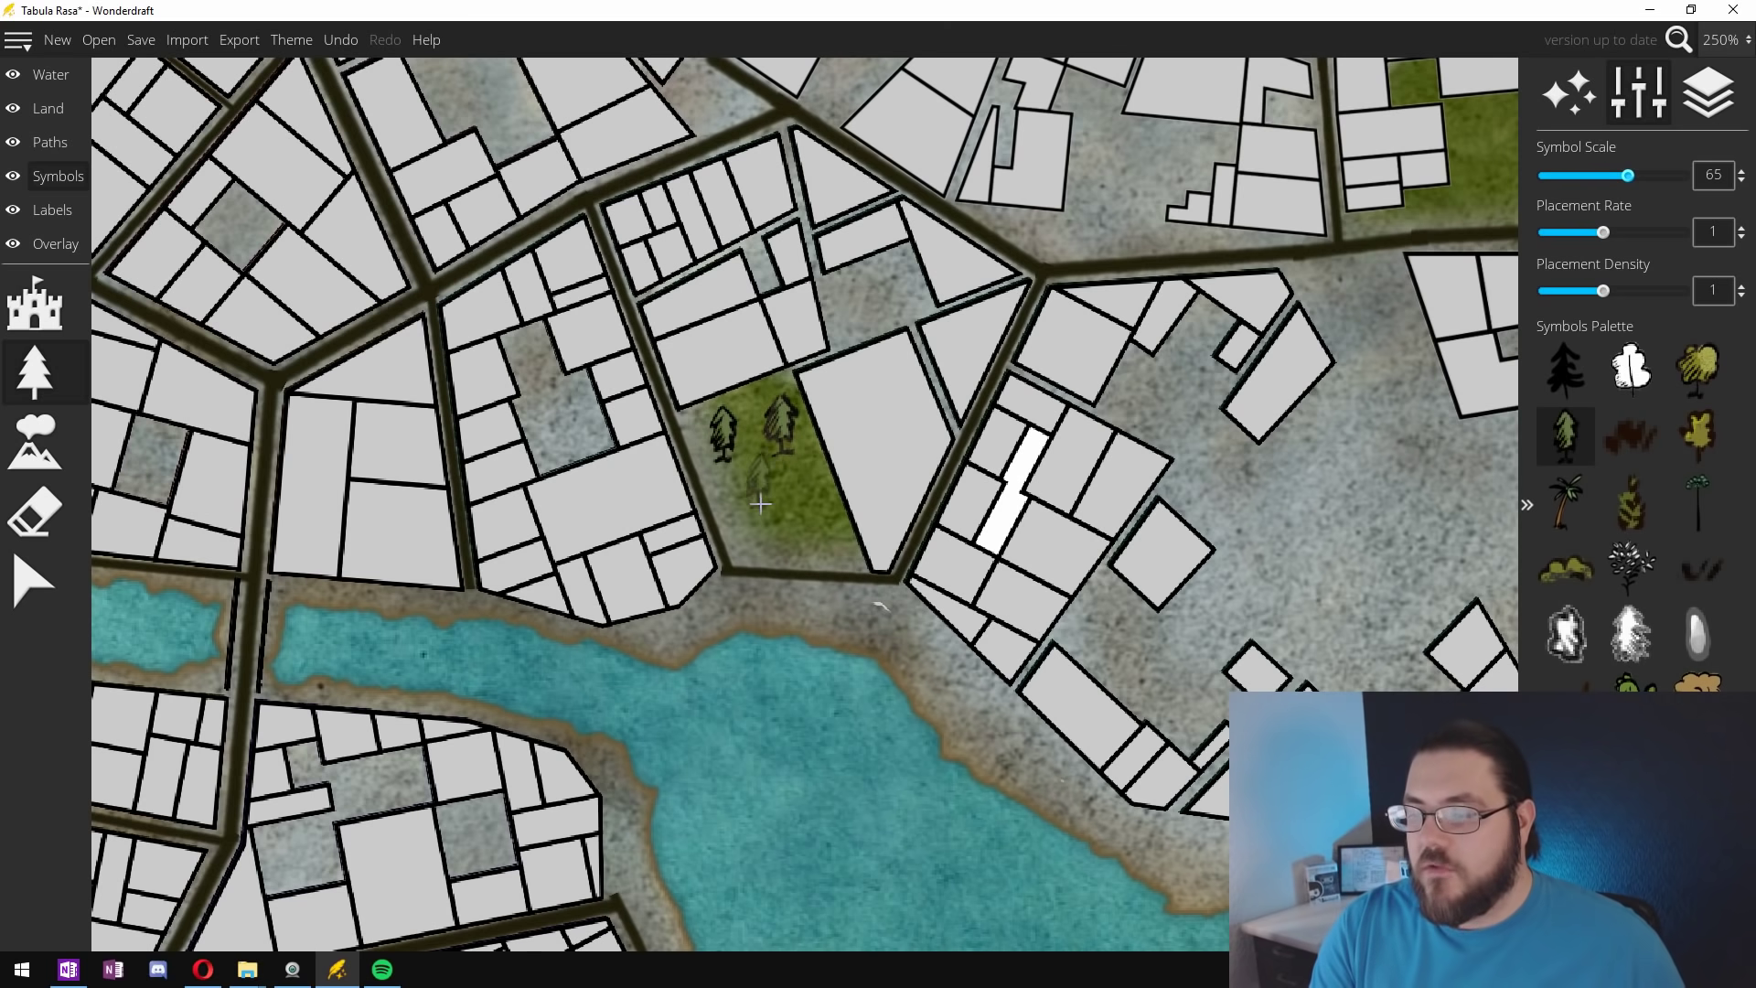
left_click(788, 516)
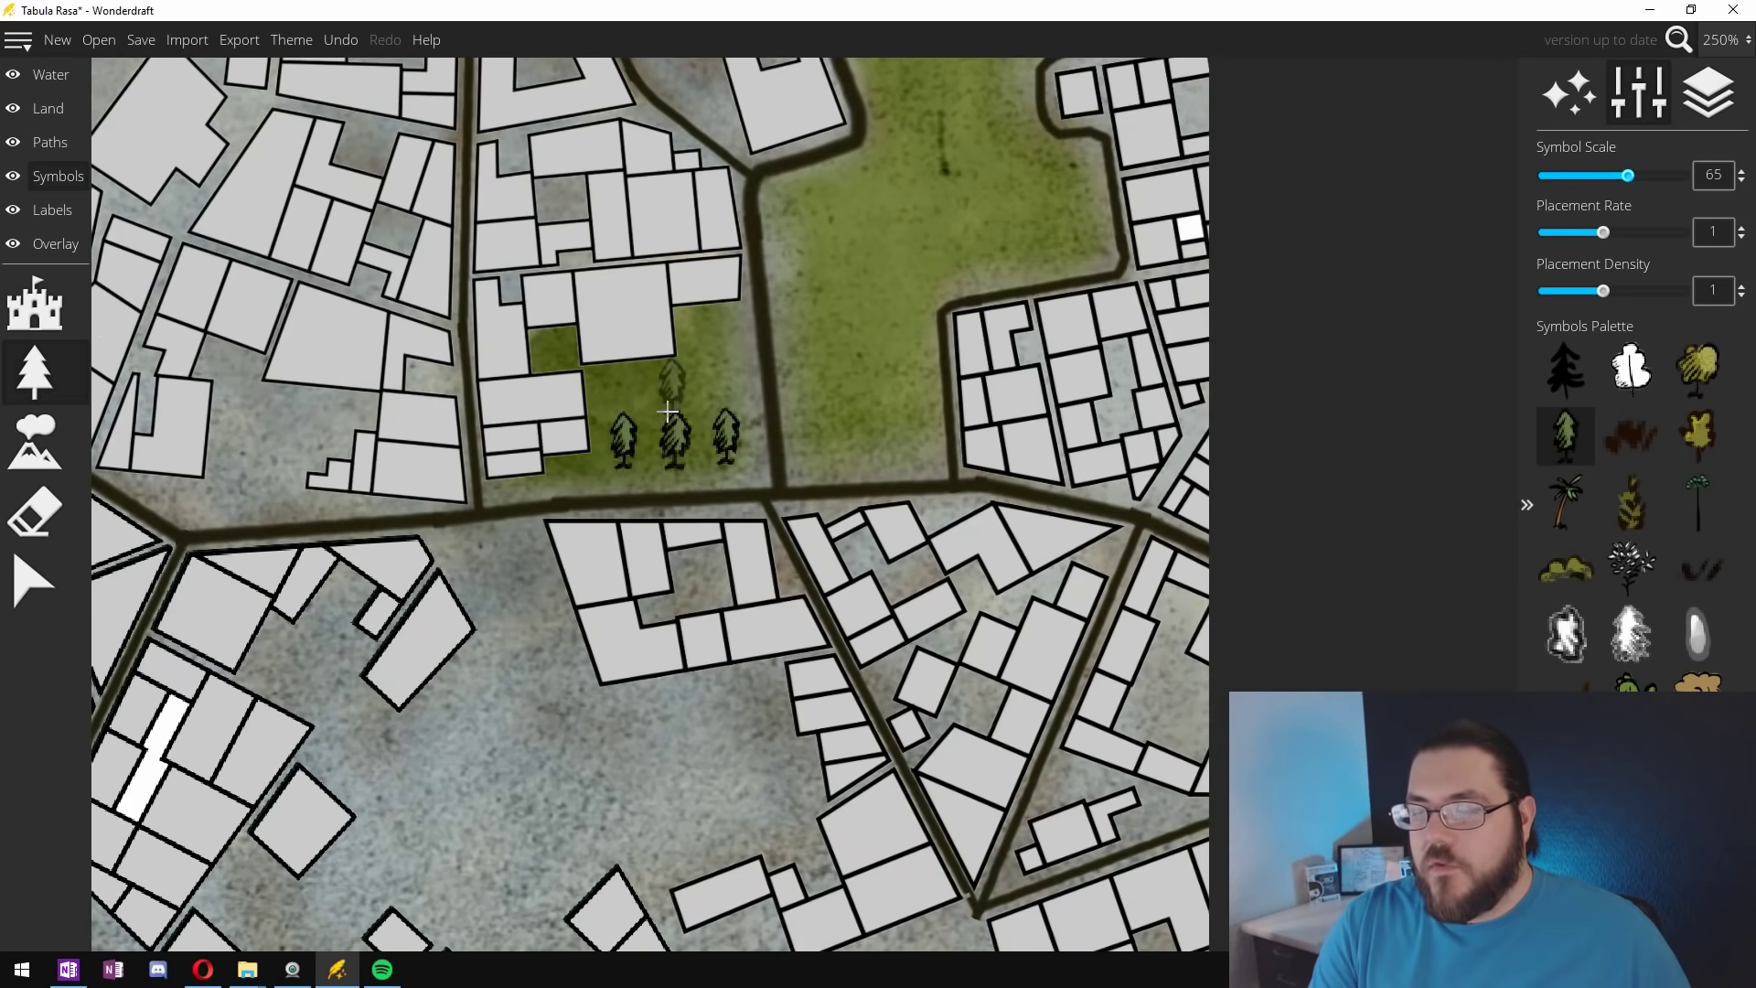
left_click(658, 411)
left_click(703, 378)
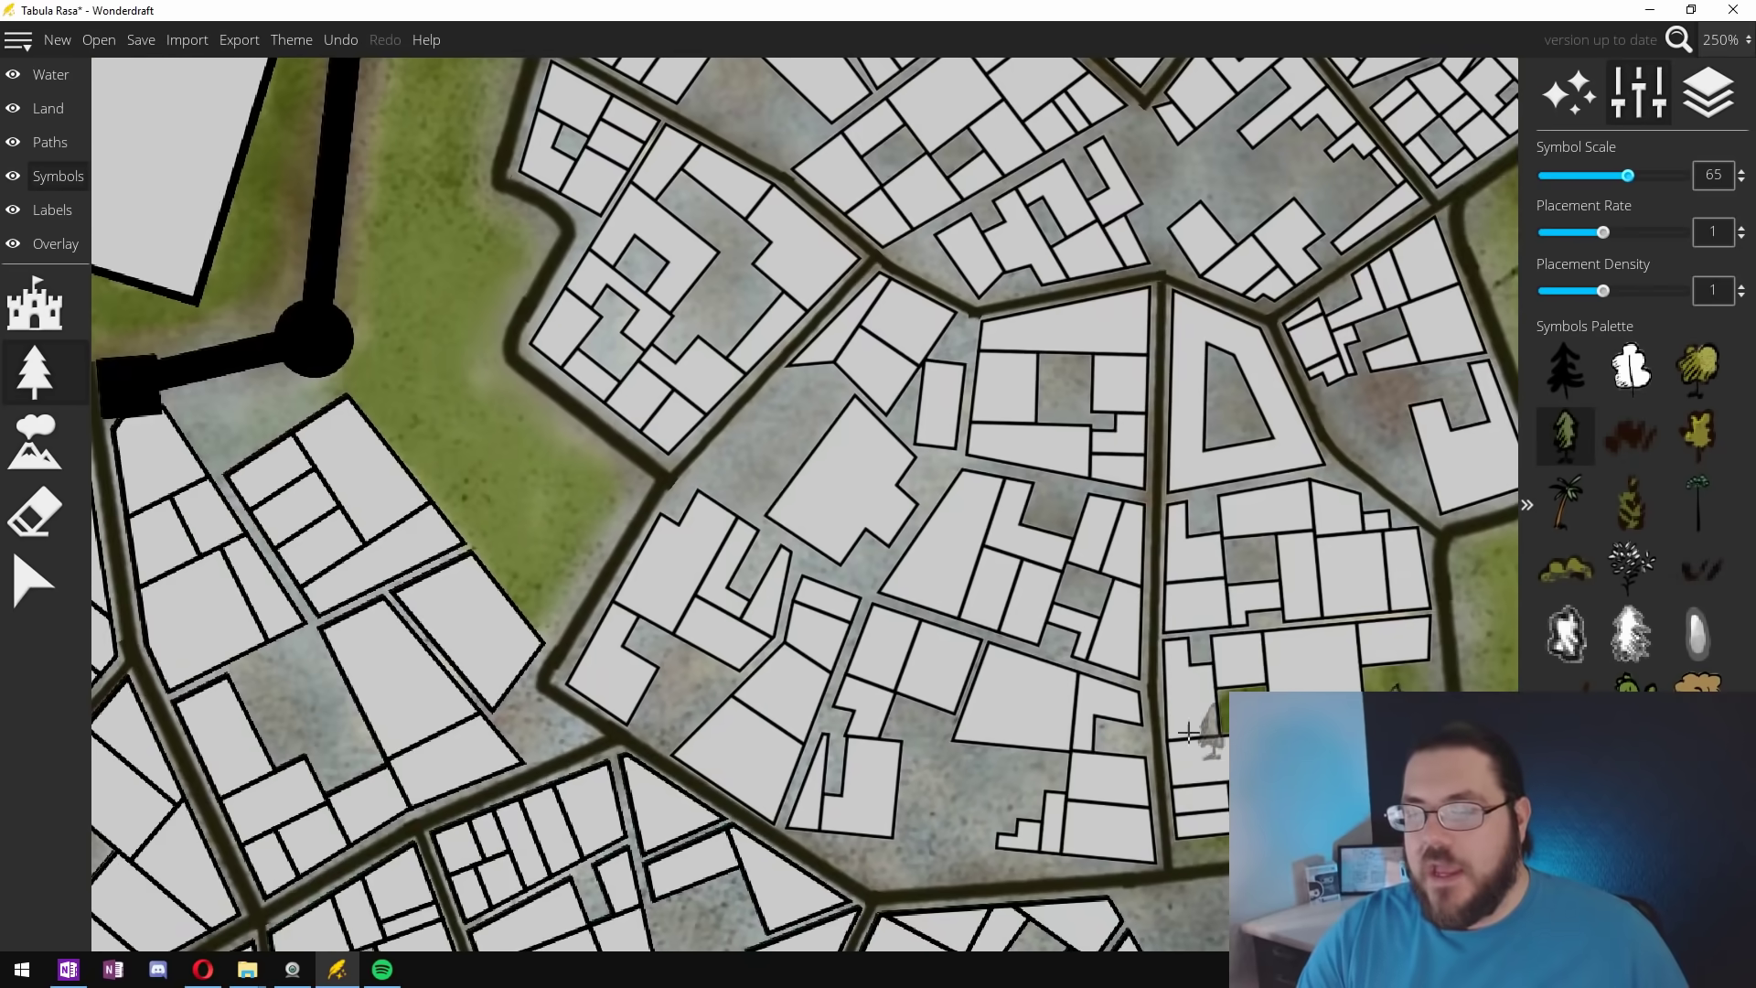
Step: Plant conifers across the grass patch below the castle, up to its top edge
key("Left")
key("Up")
left_click(786, 686)
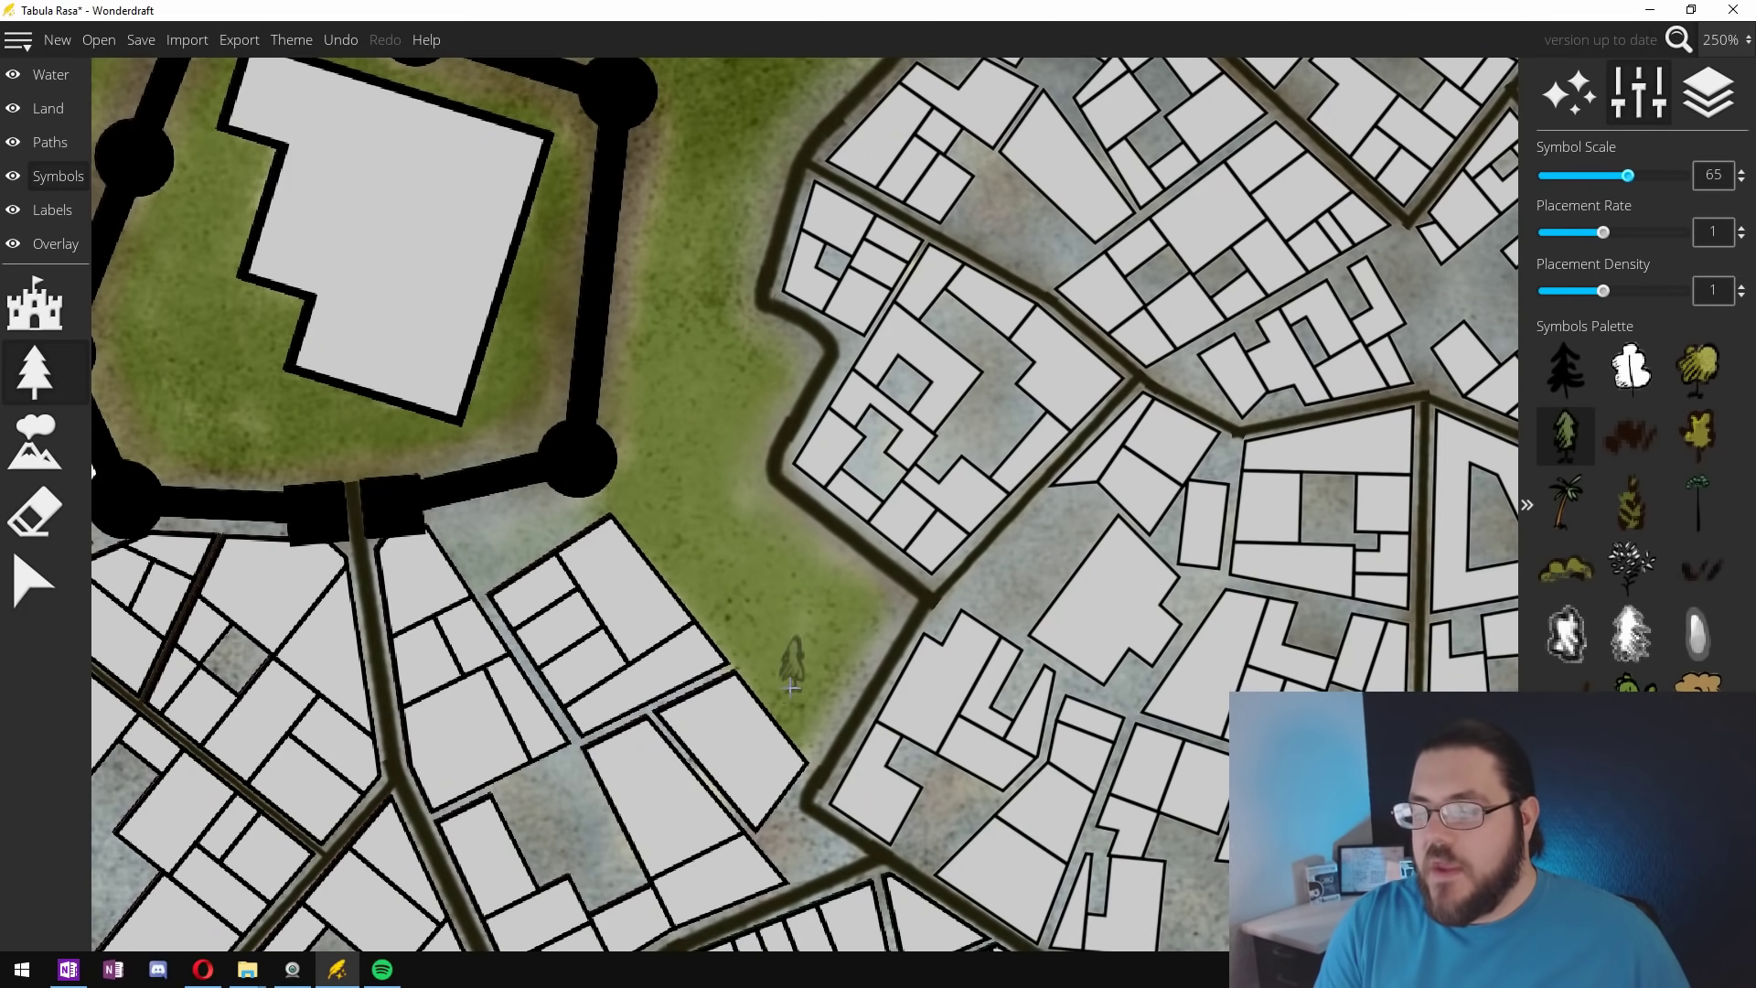
left_click(825, 638)
left_click(780, 599)
left_click(777, 585)
left_click(734, 604)
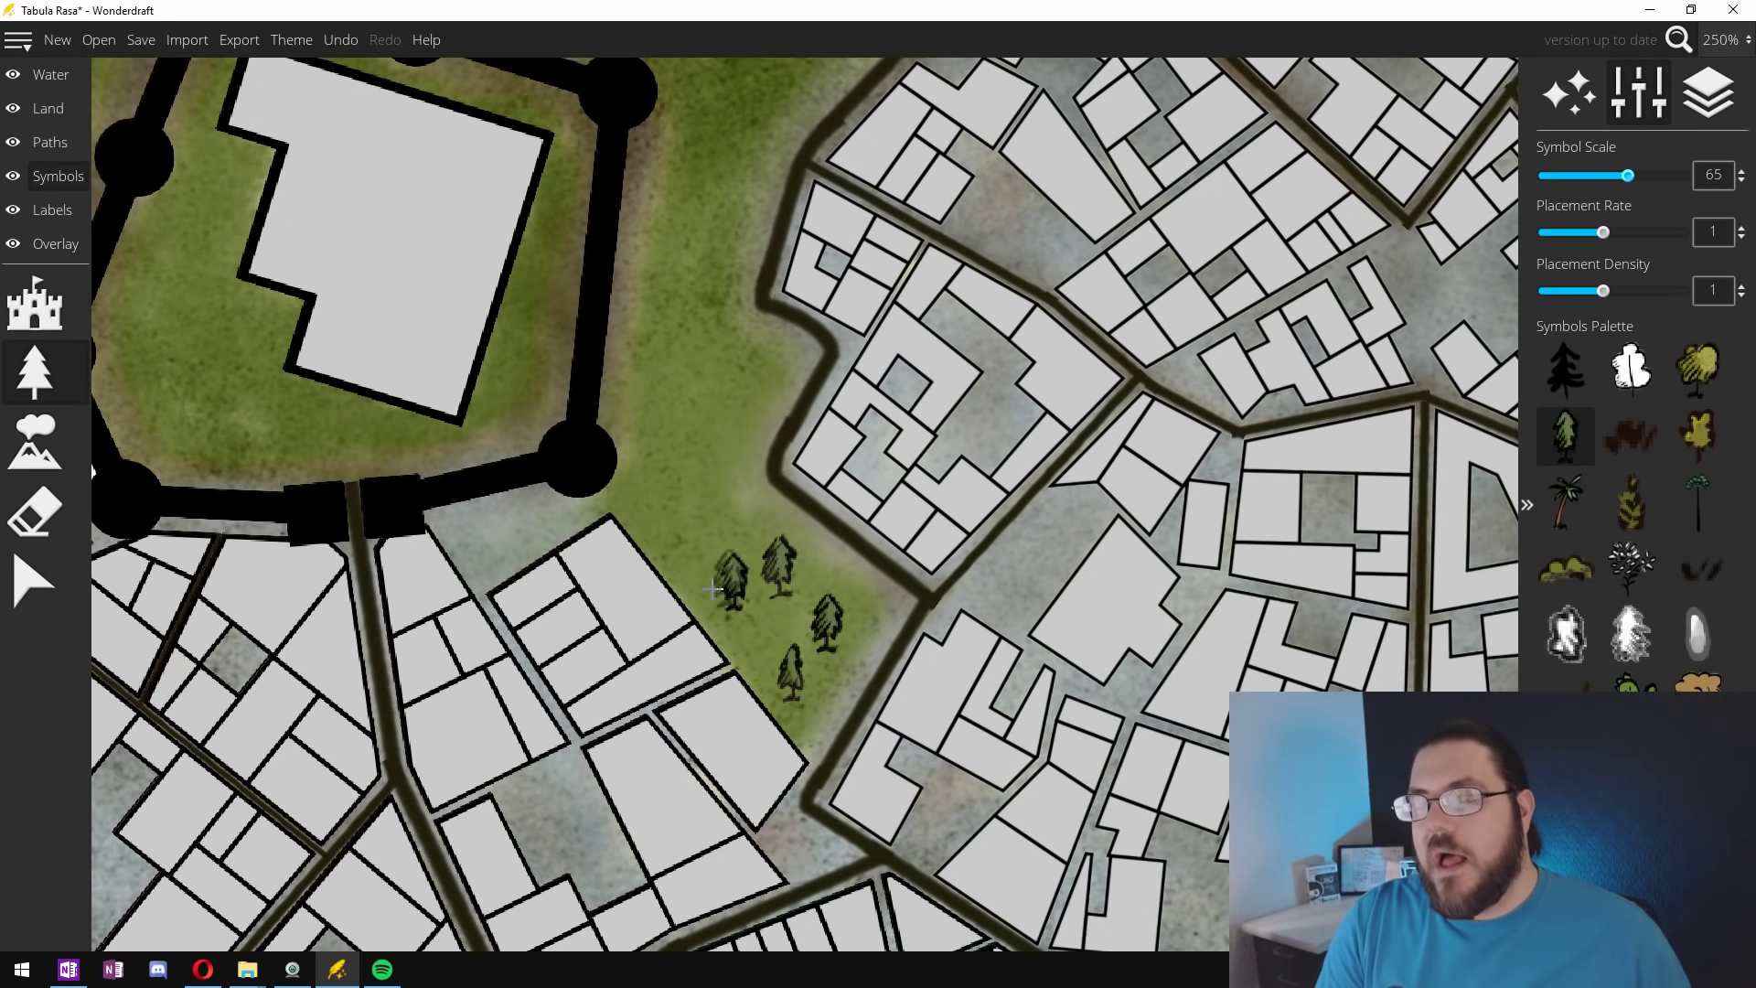
left_click(681, 547)
left_click(731, 517)
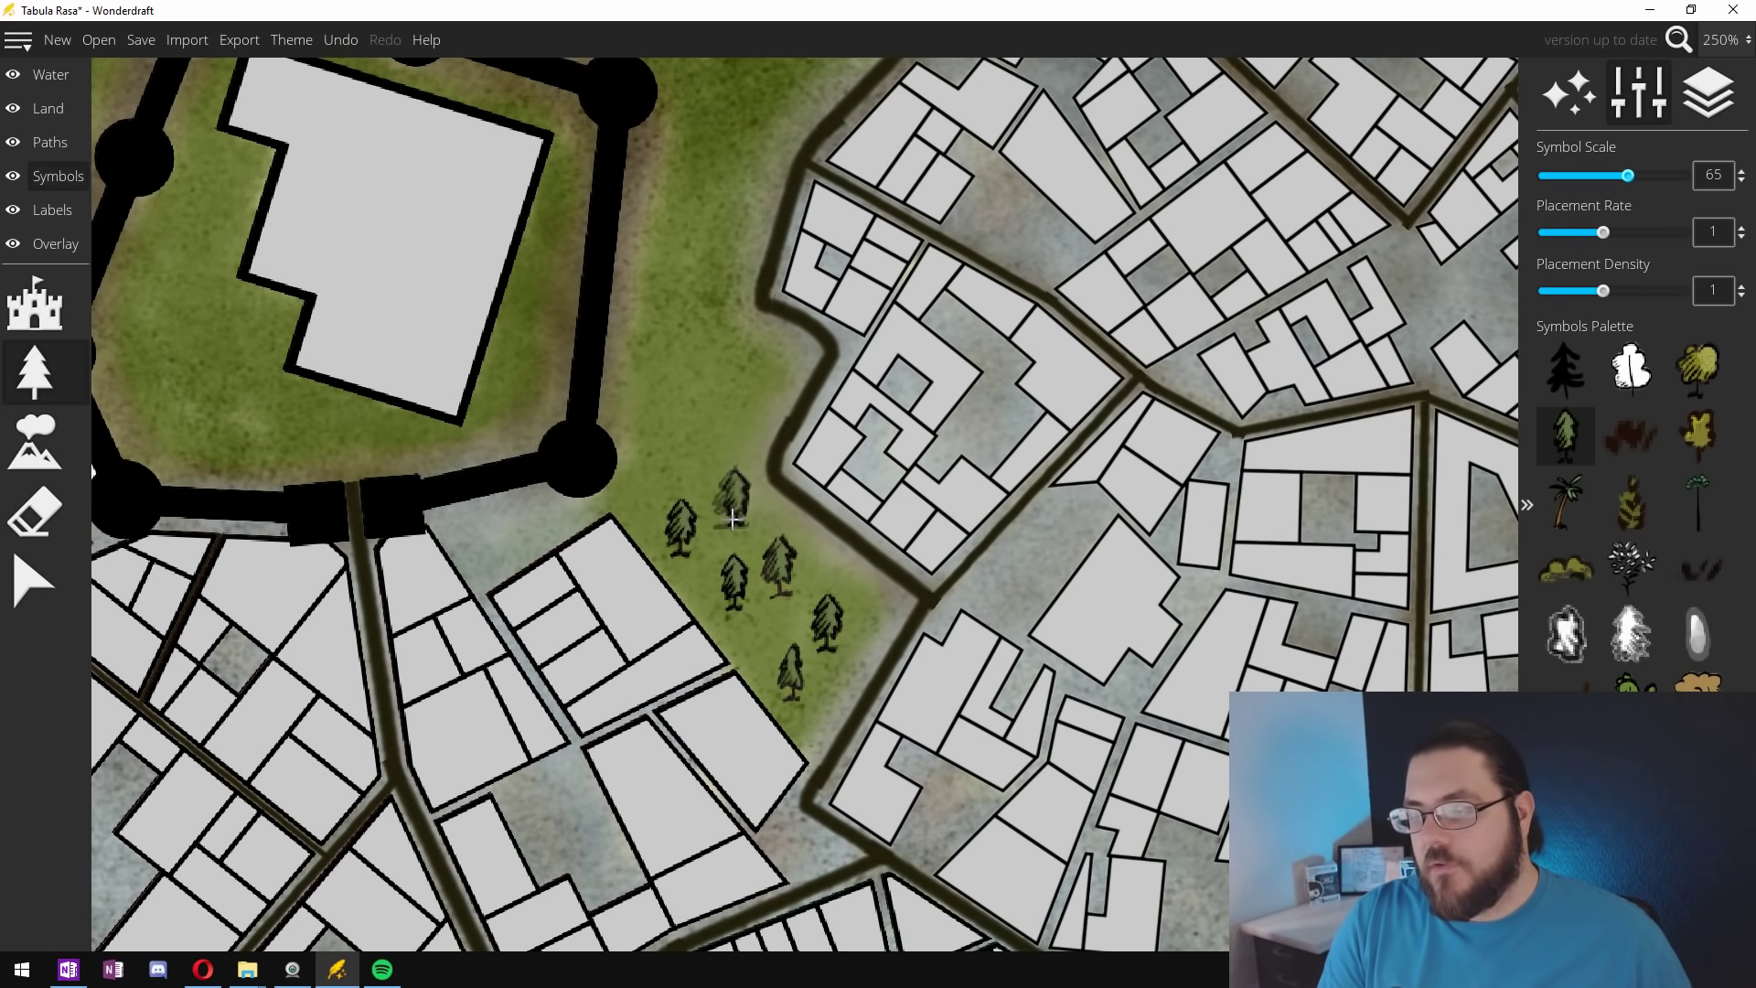
Step: Switch to the Labels tool to start adding text
scroll(748, 529, "down", 4)
scroll(748, 529, "down", 4)
left_click(53, 209)
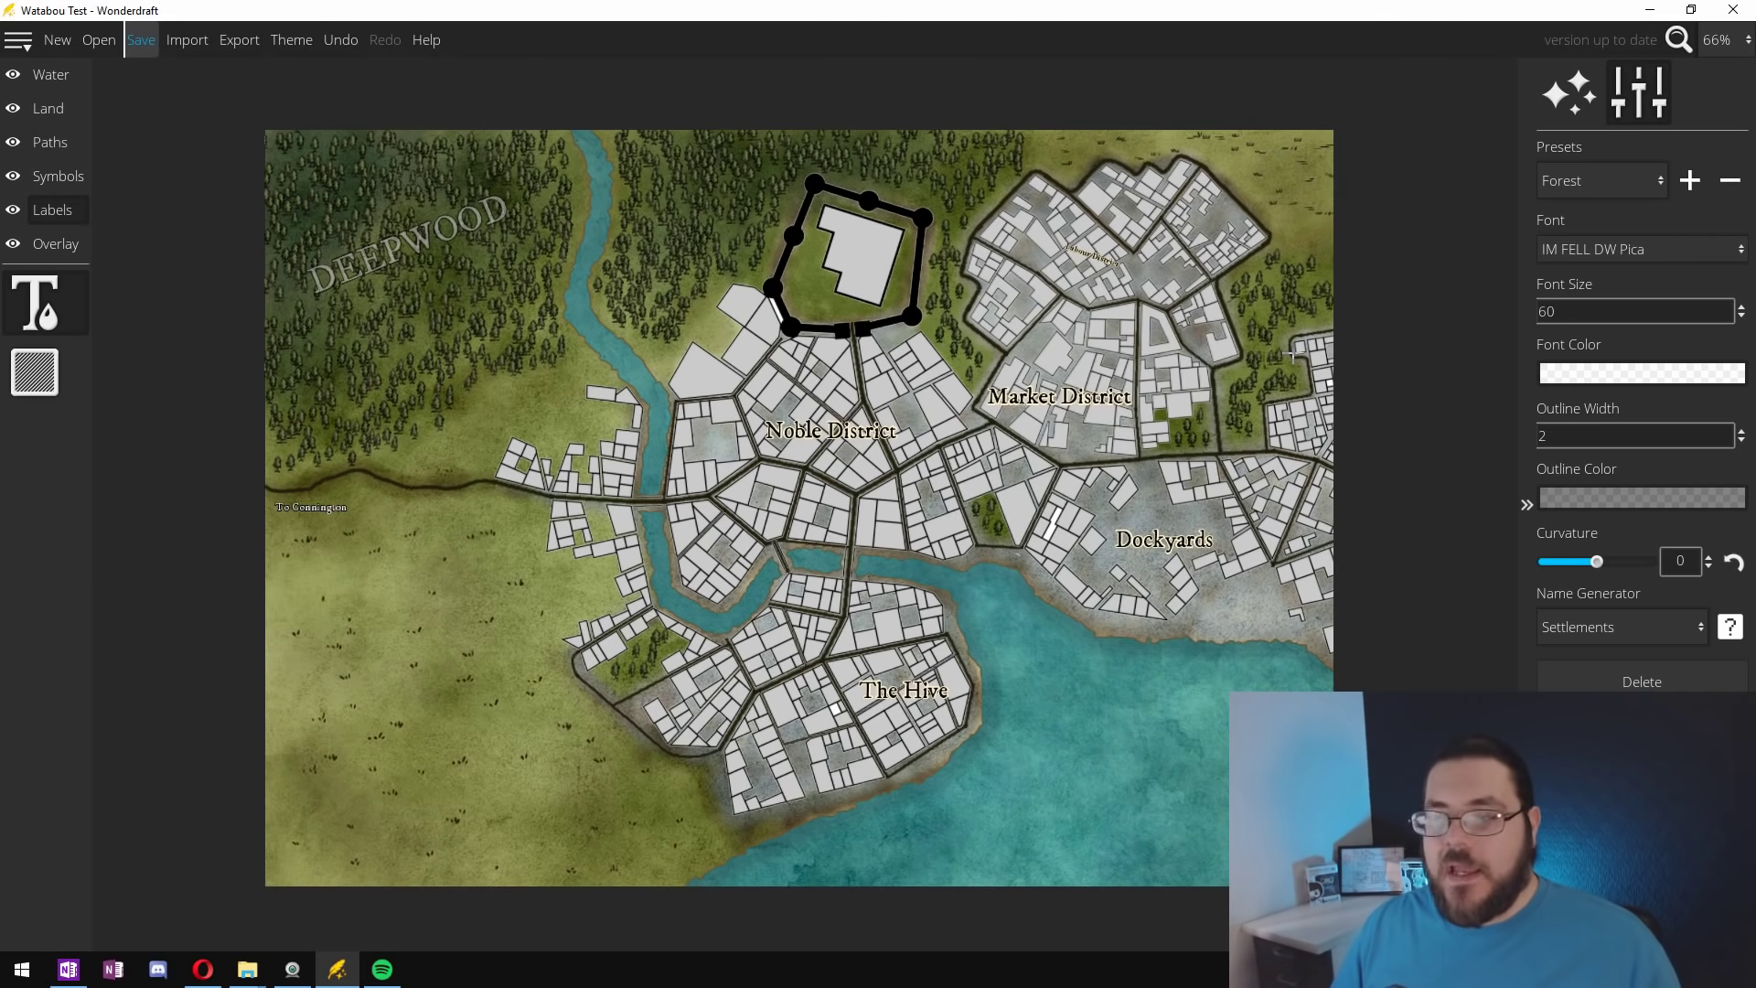
Step: Bring up OneNote from the taskbar
left_click(68, 970)
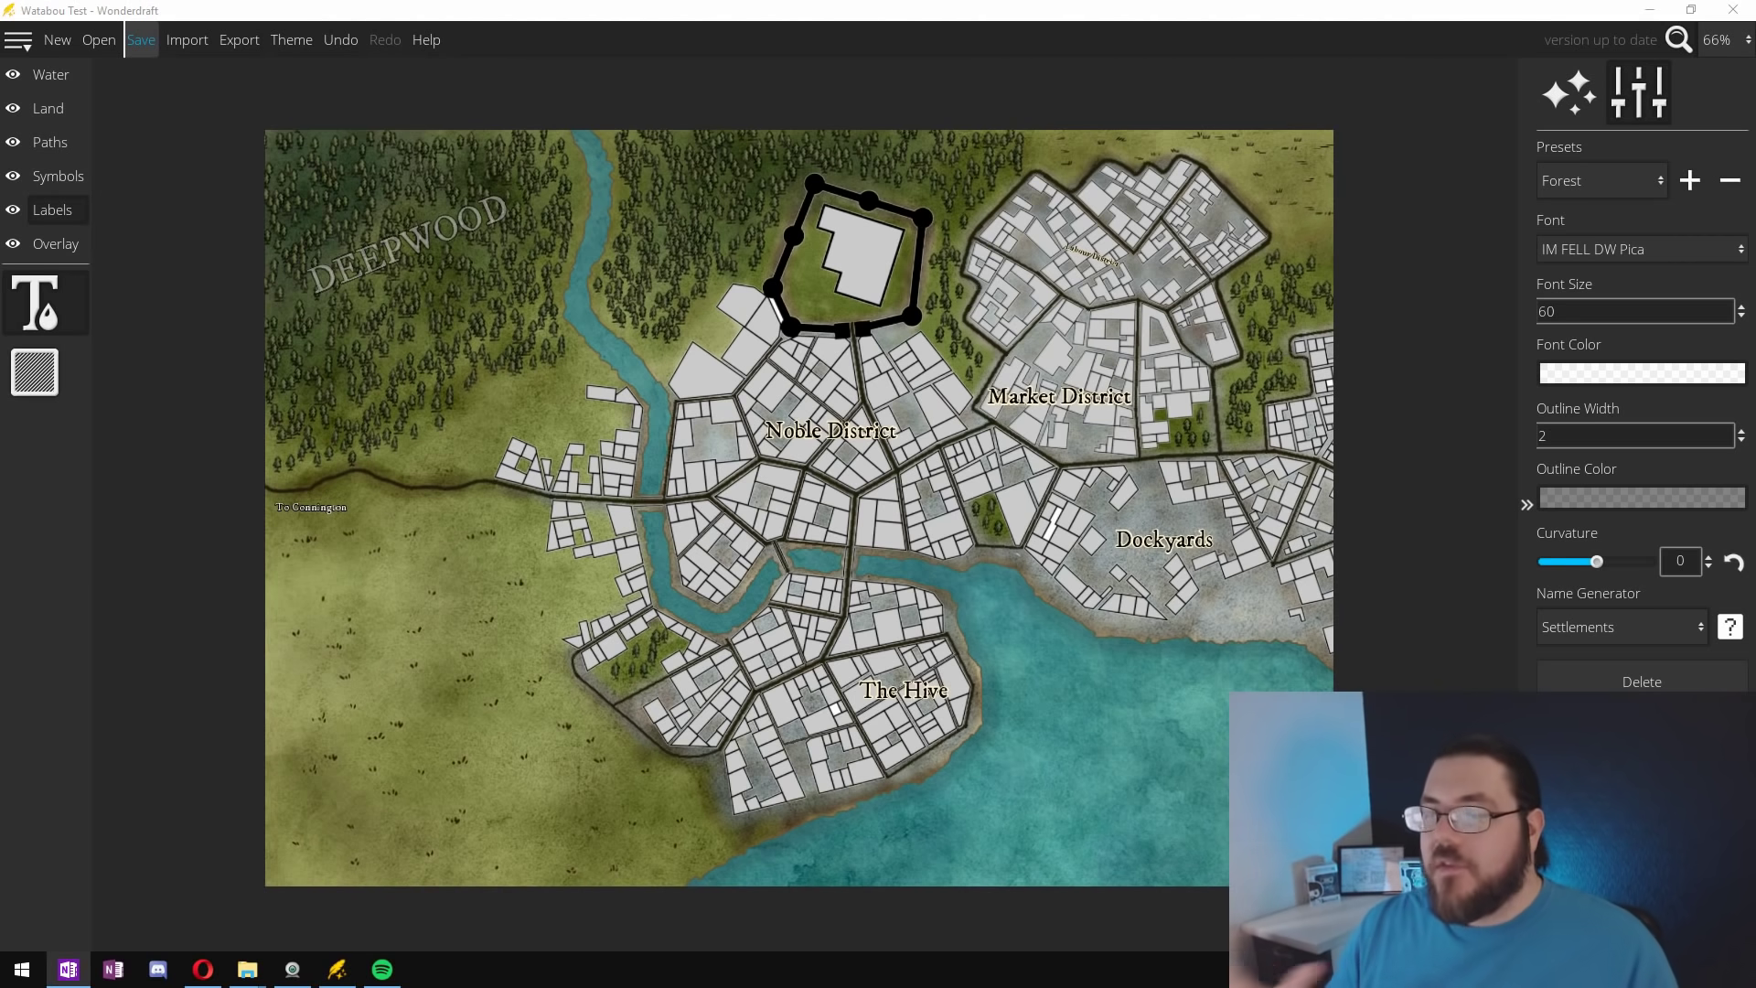